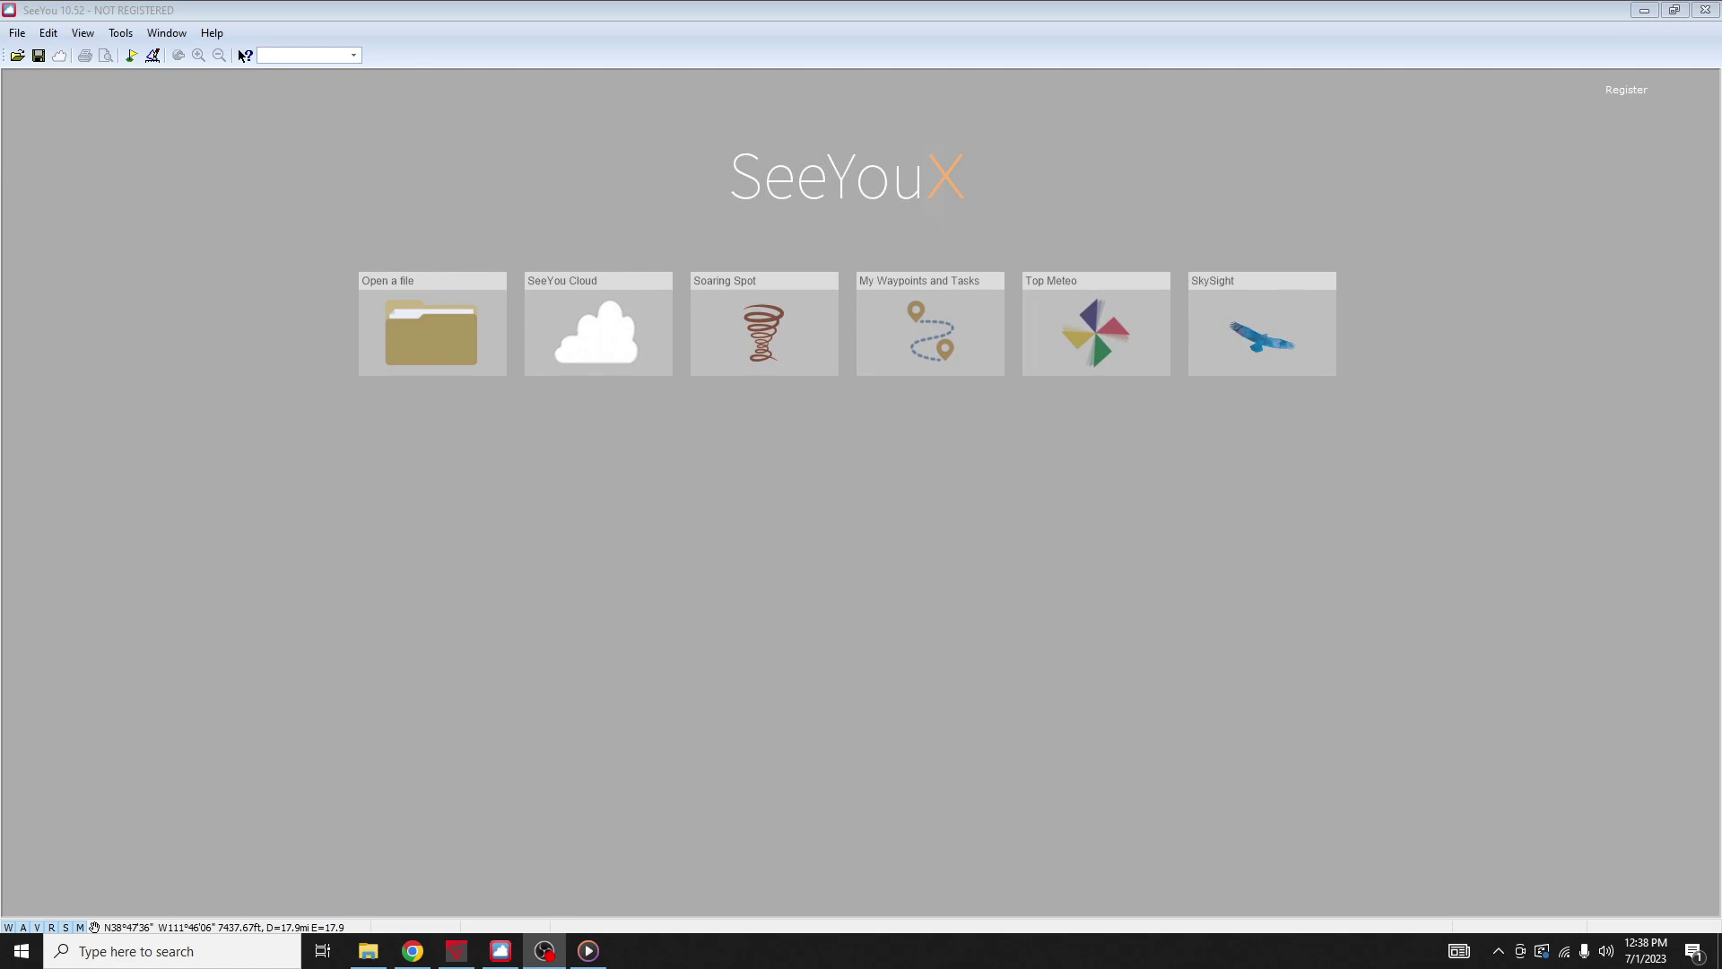
# Open the flight file 2023-06-21-XCM-EQF-02.igc from the Flights folder on the Naviter Blade (E:) drive.
pyautogui.click(16, 33)
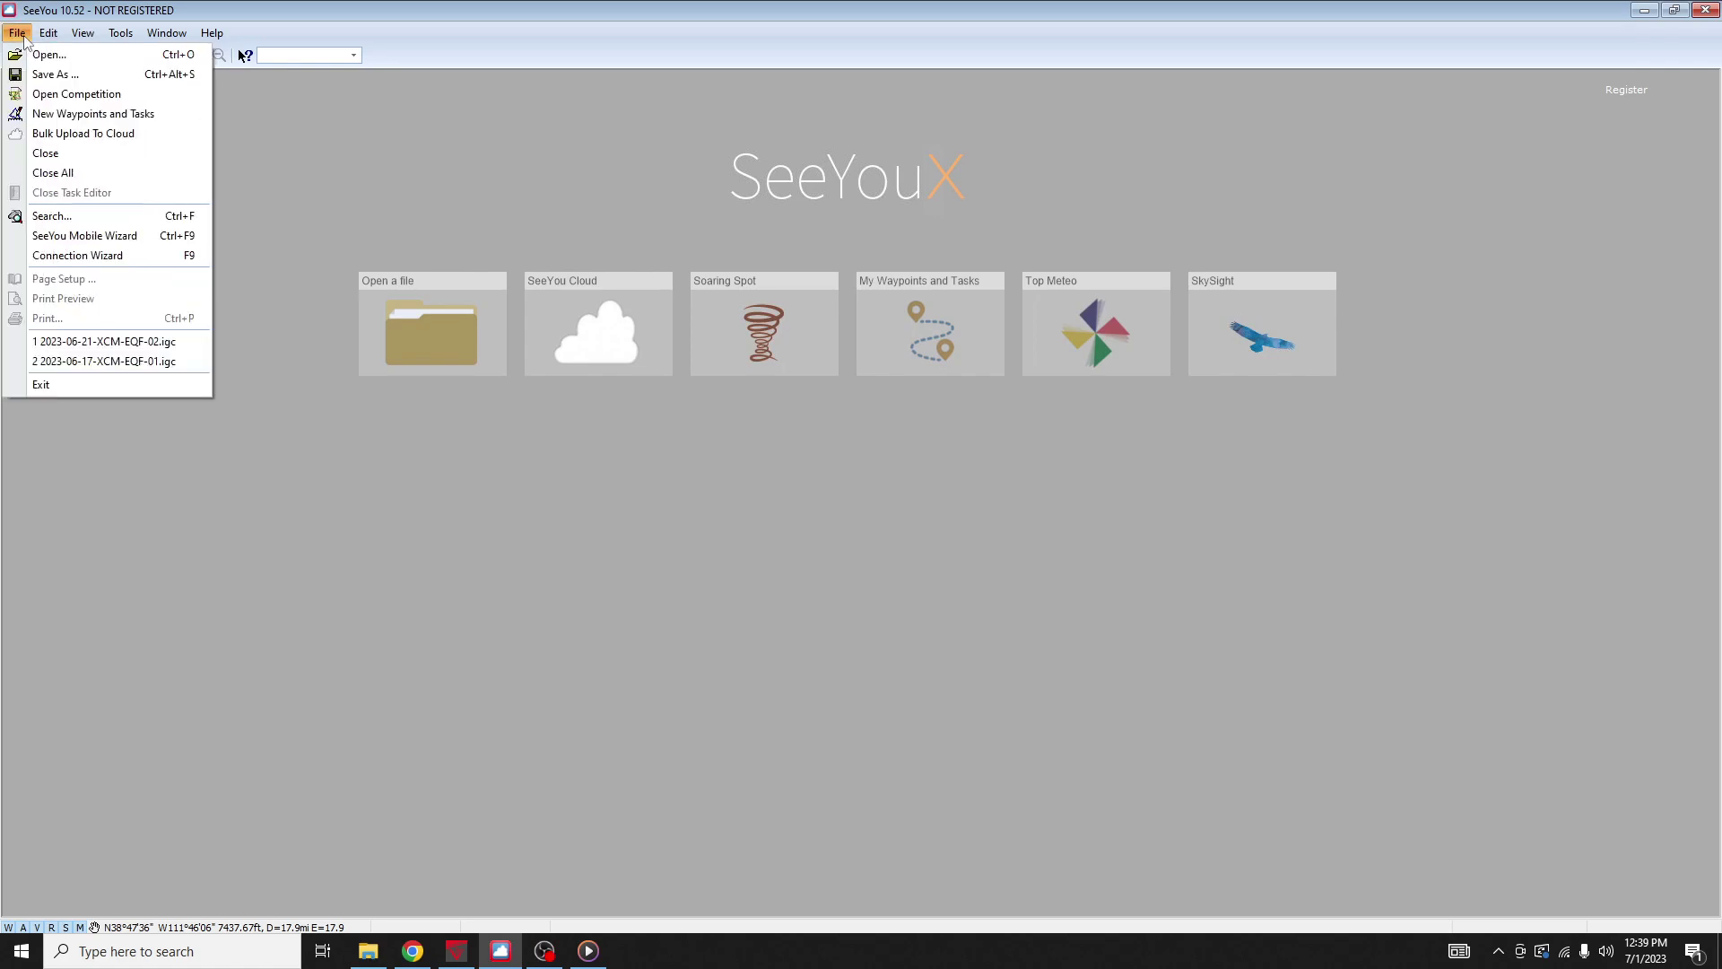
pyautogui.click(49, 55)
pyautogui.click(554, 393)
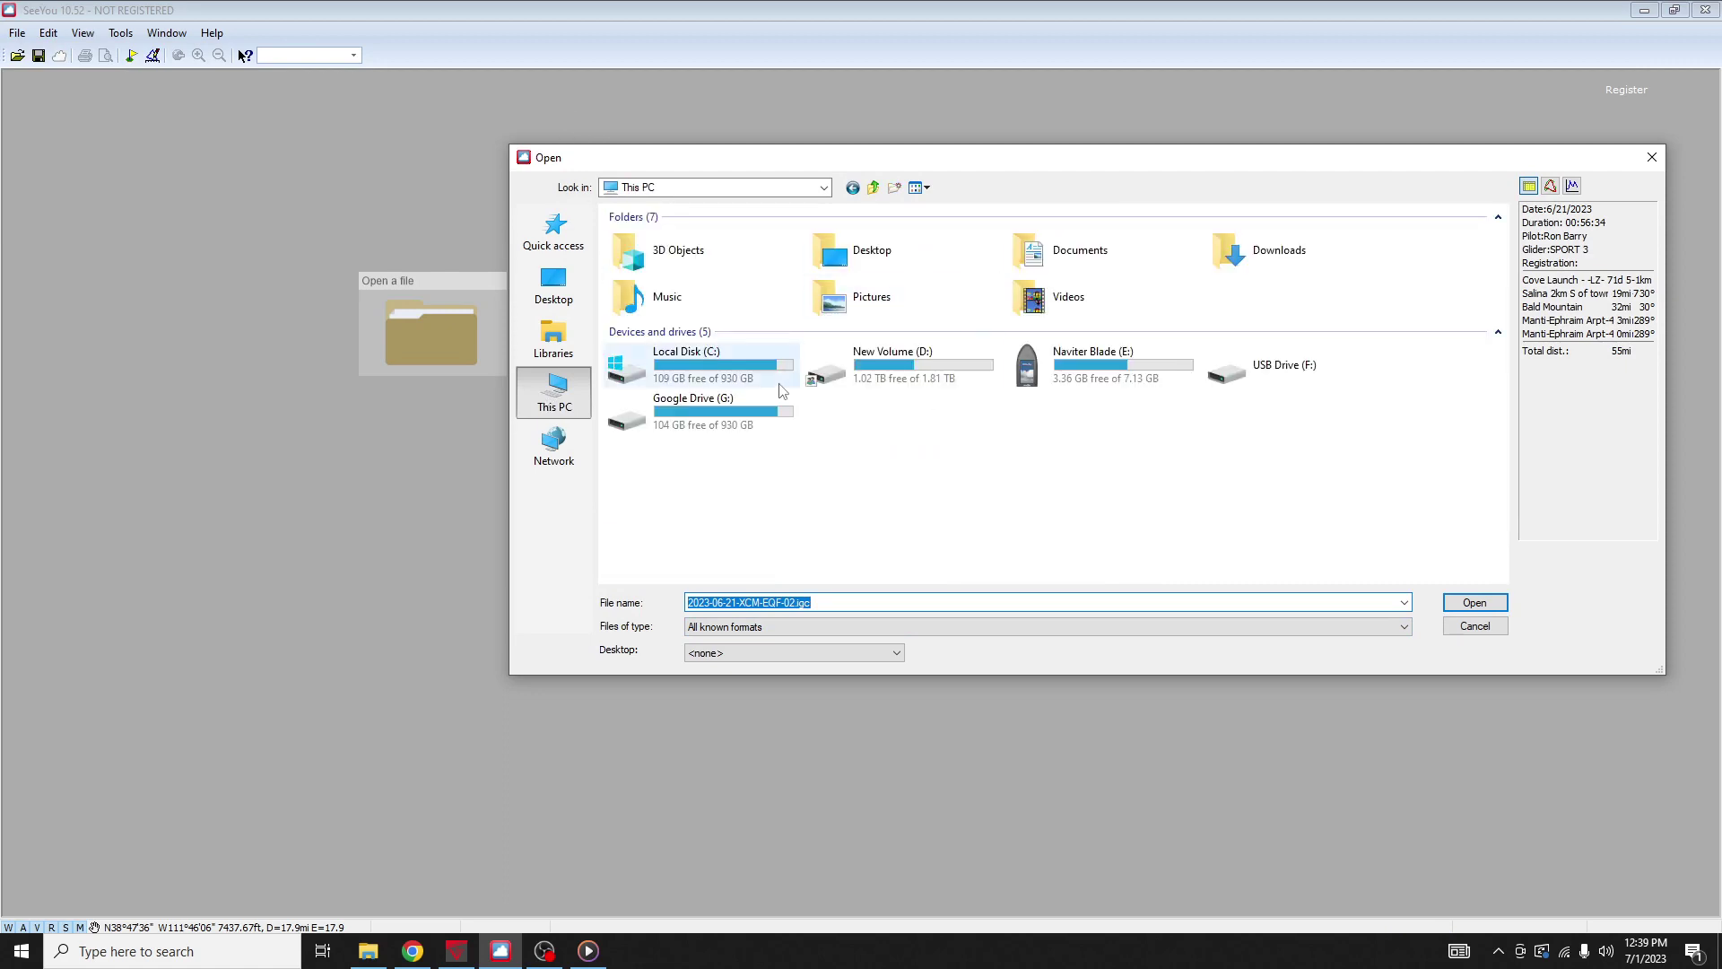
pyautogui.doubleClick(1090, 372)
pyautogui.doubleClick(637, 302)
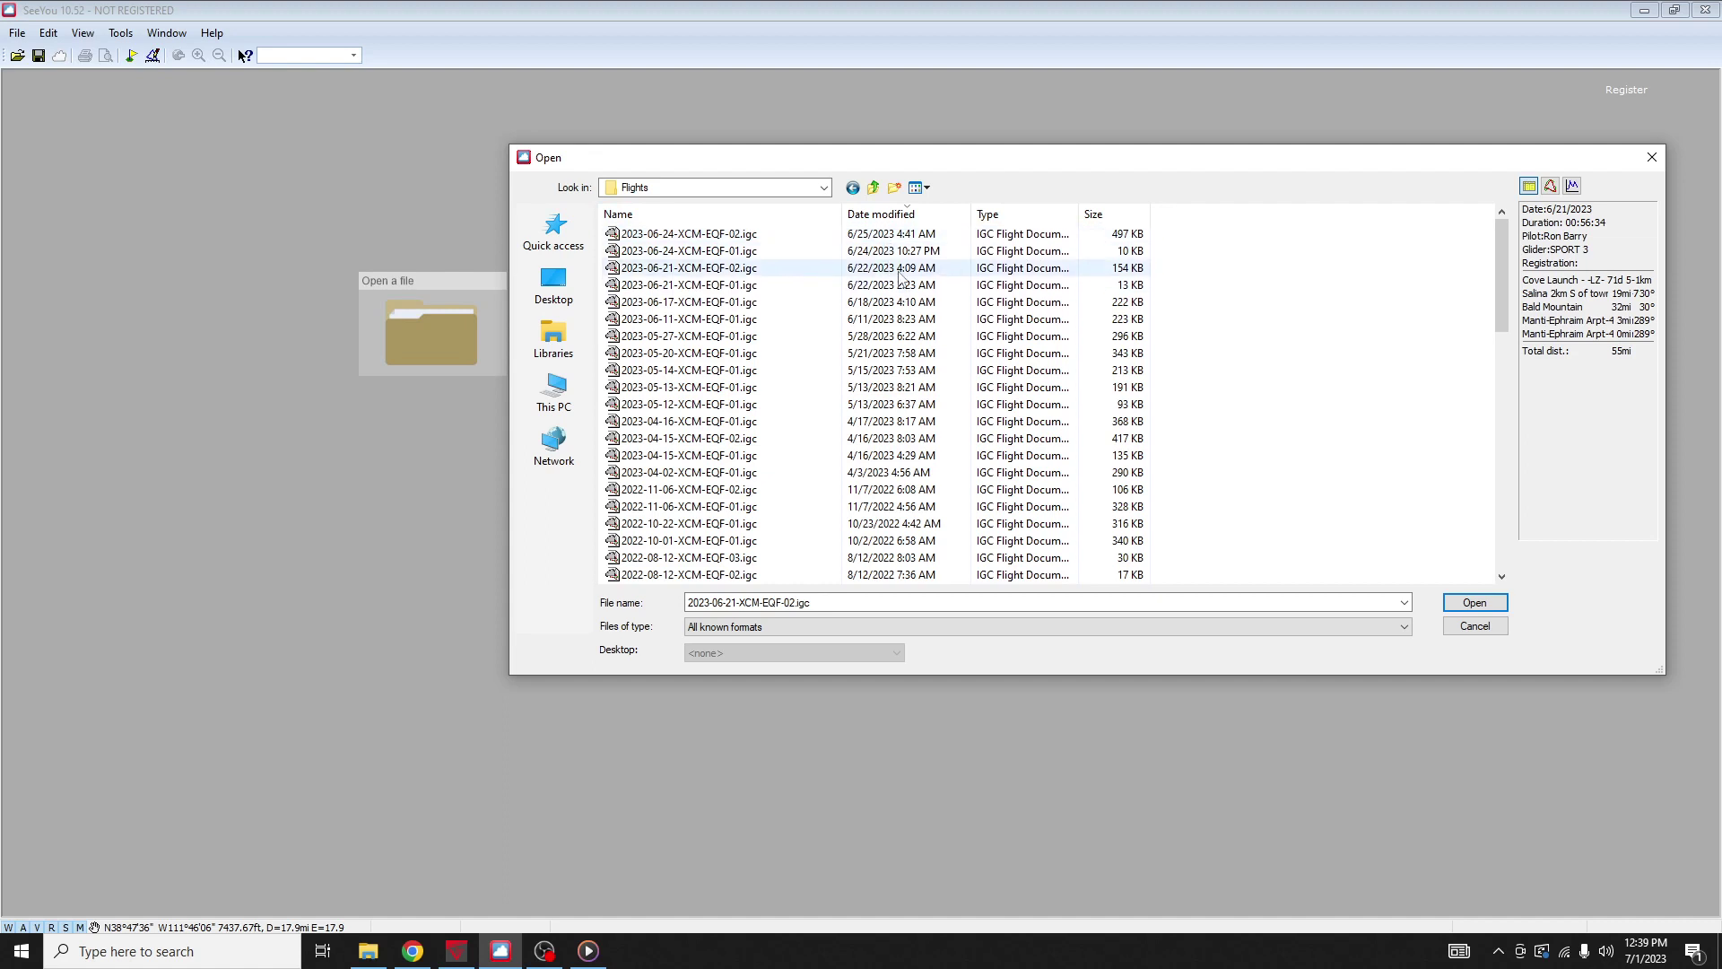
pyautogui.click(898, 272)
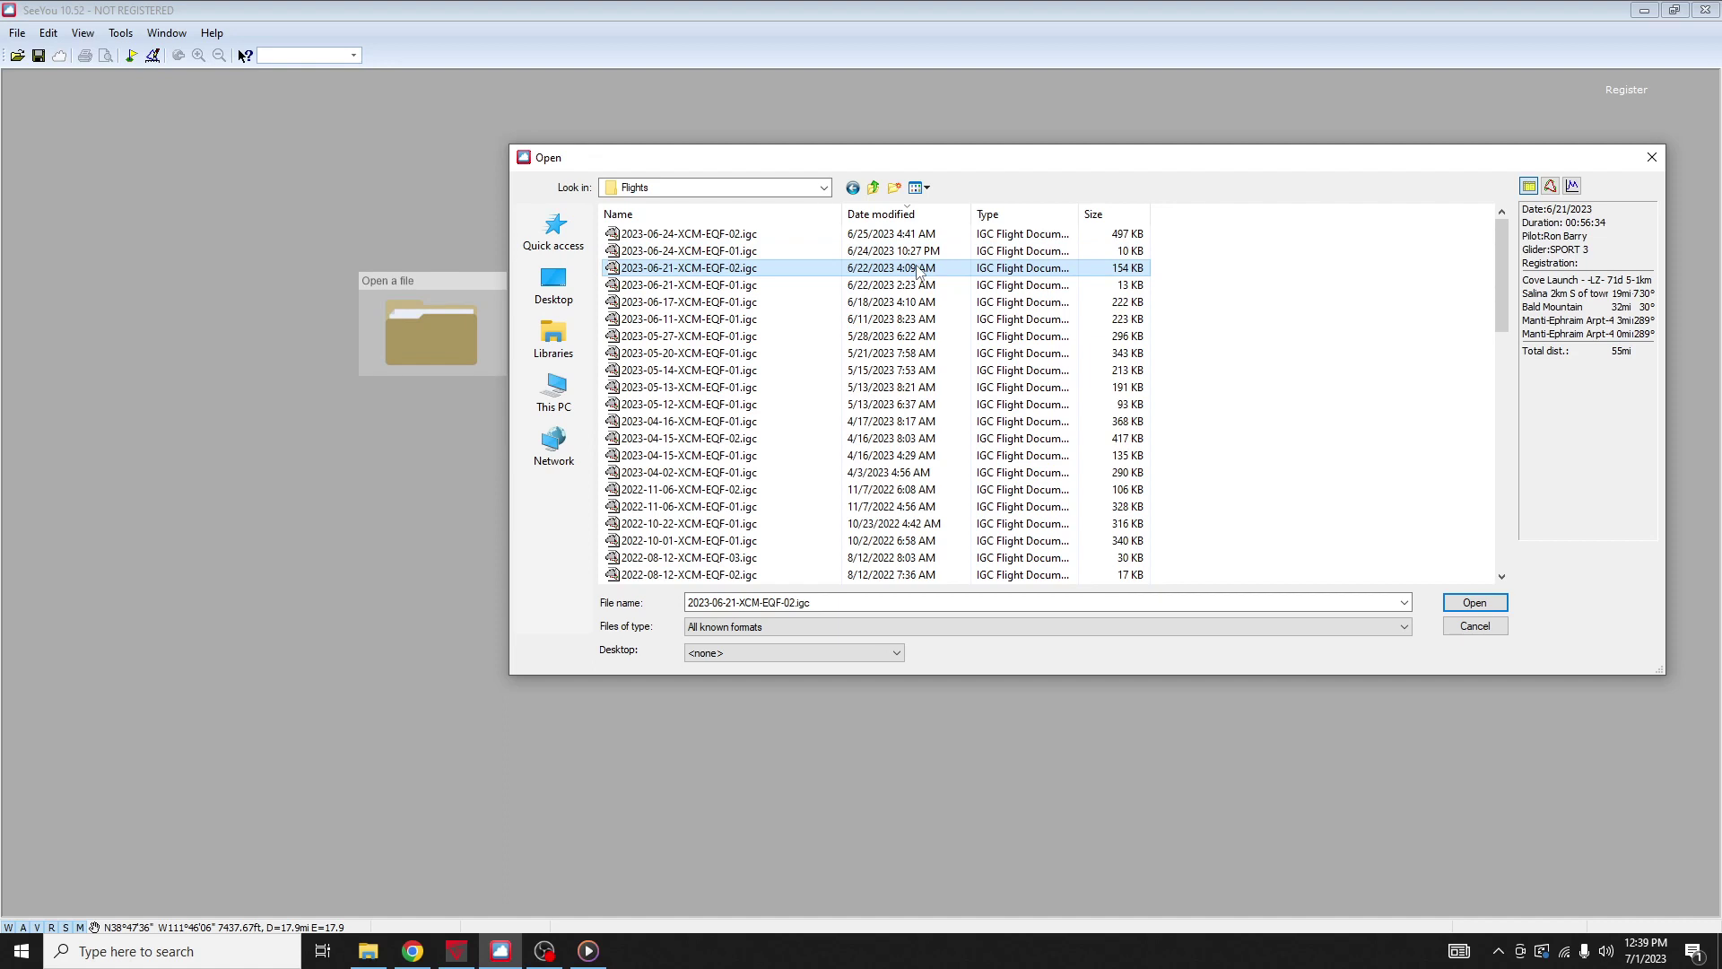
pyautogui.doubleClick(674, 269)
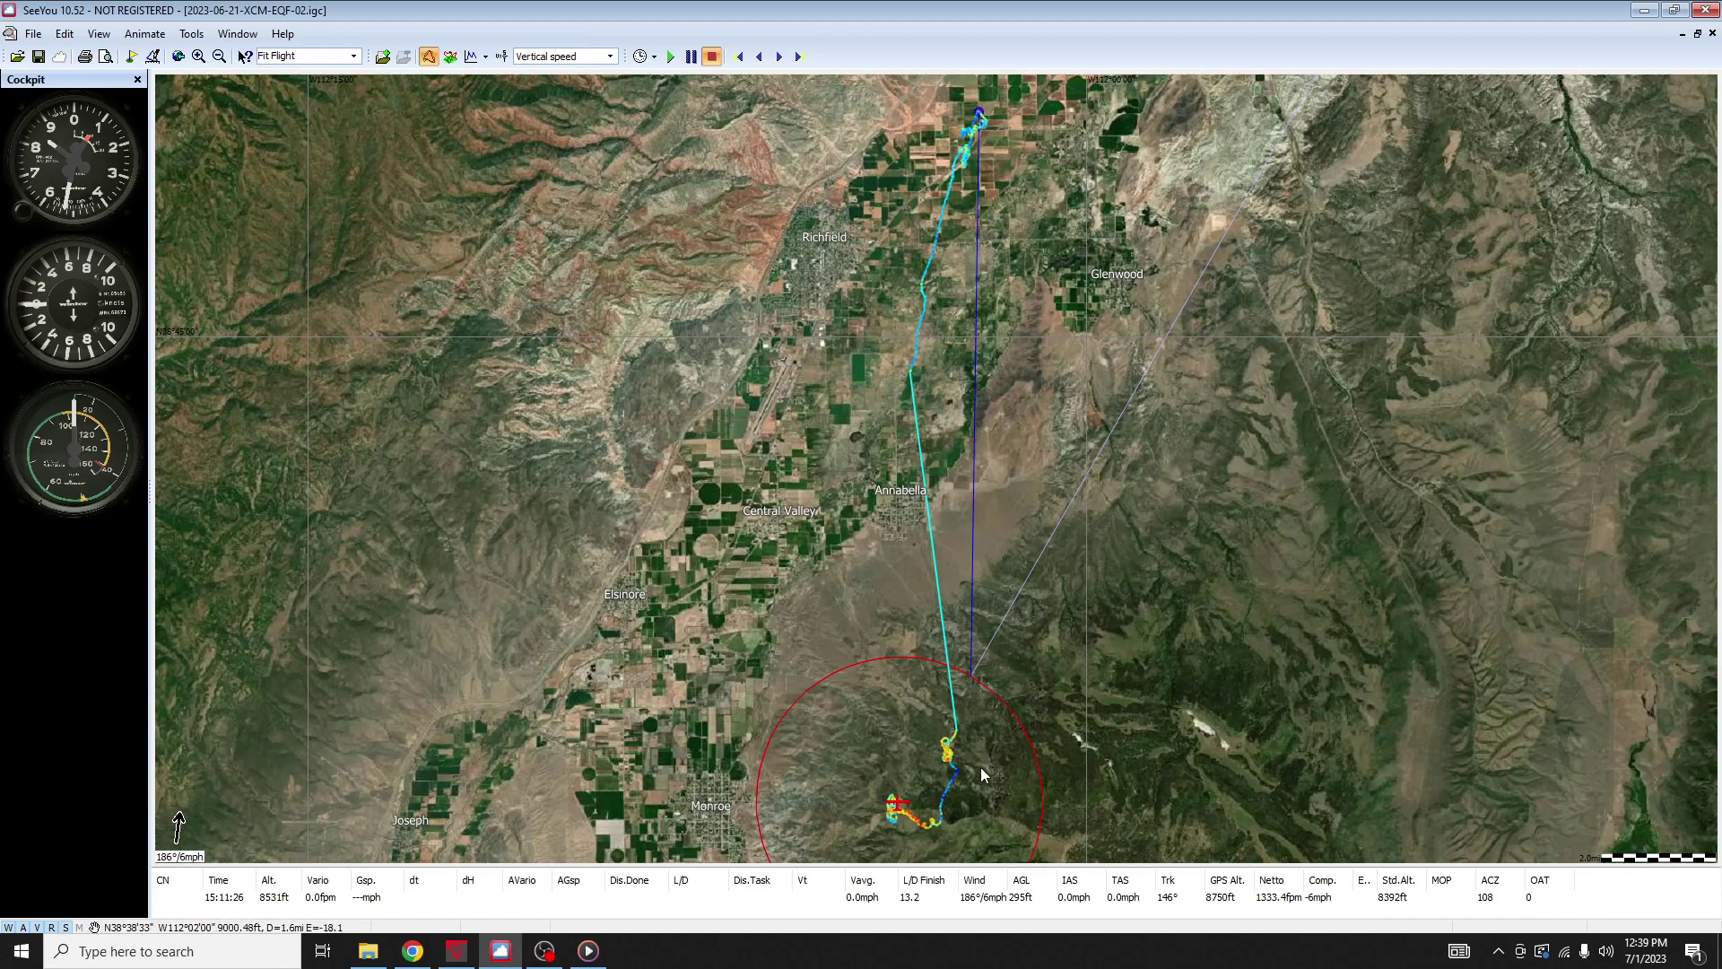
# Look over the flight track on the satellite map and compare it with the shaded terrain map, restoring the satellite imagery.
pyautogui.moveTo(960, 812); pyautogui.dragTo(975, 739)
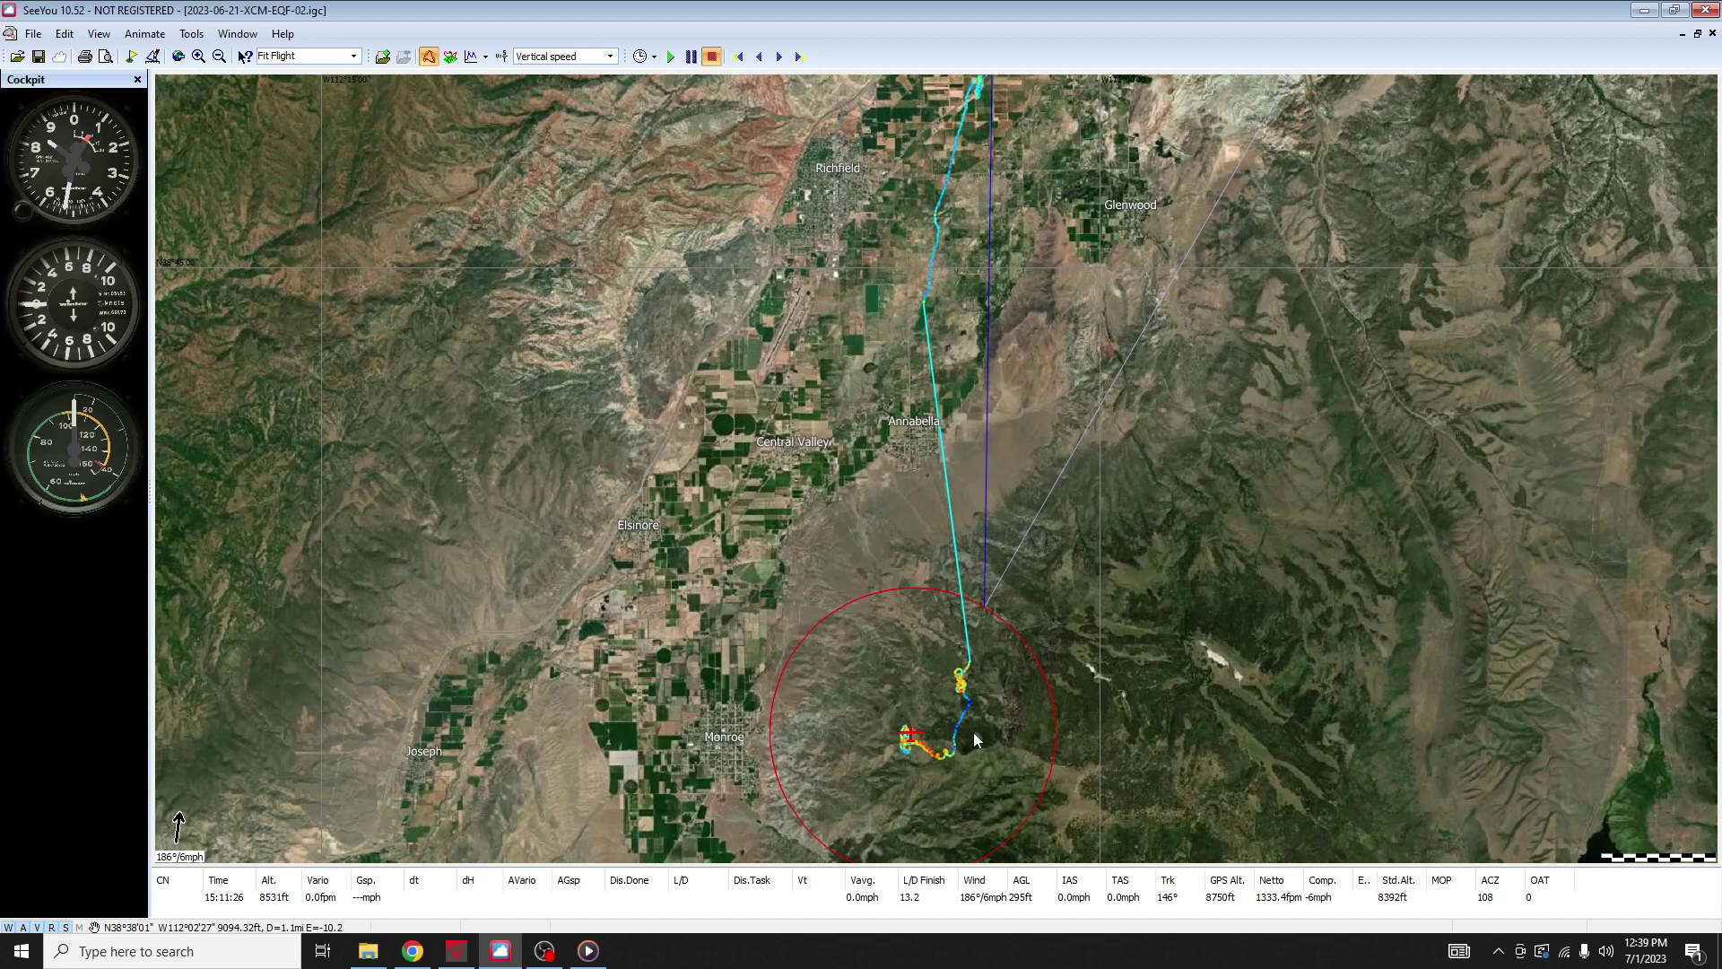
pyautogui.moveTo(962, 758)
pyautogui.moveTo(1064, 226); pyautogui.dragTo(1039, 311)
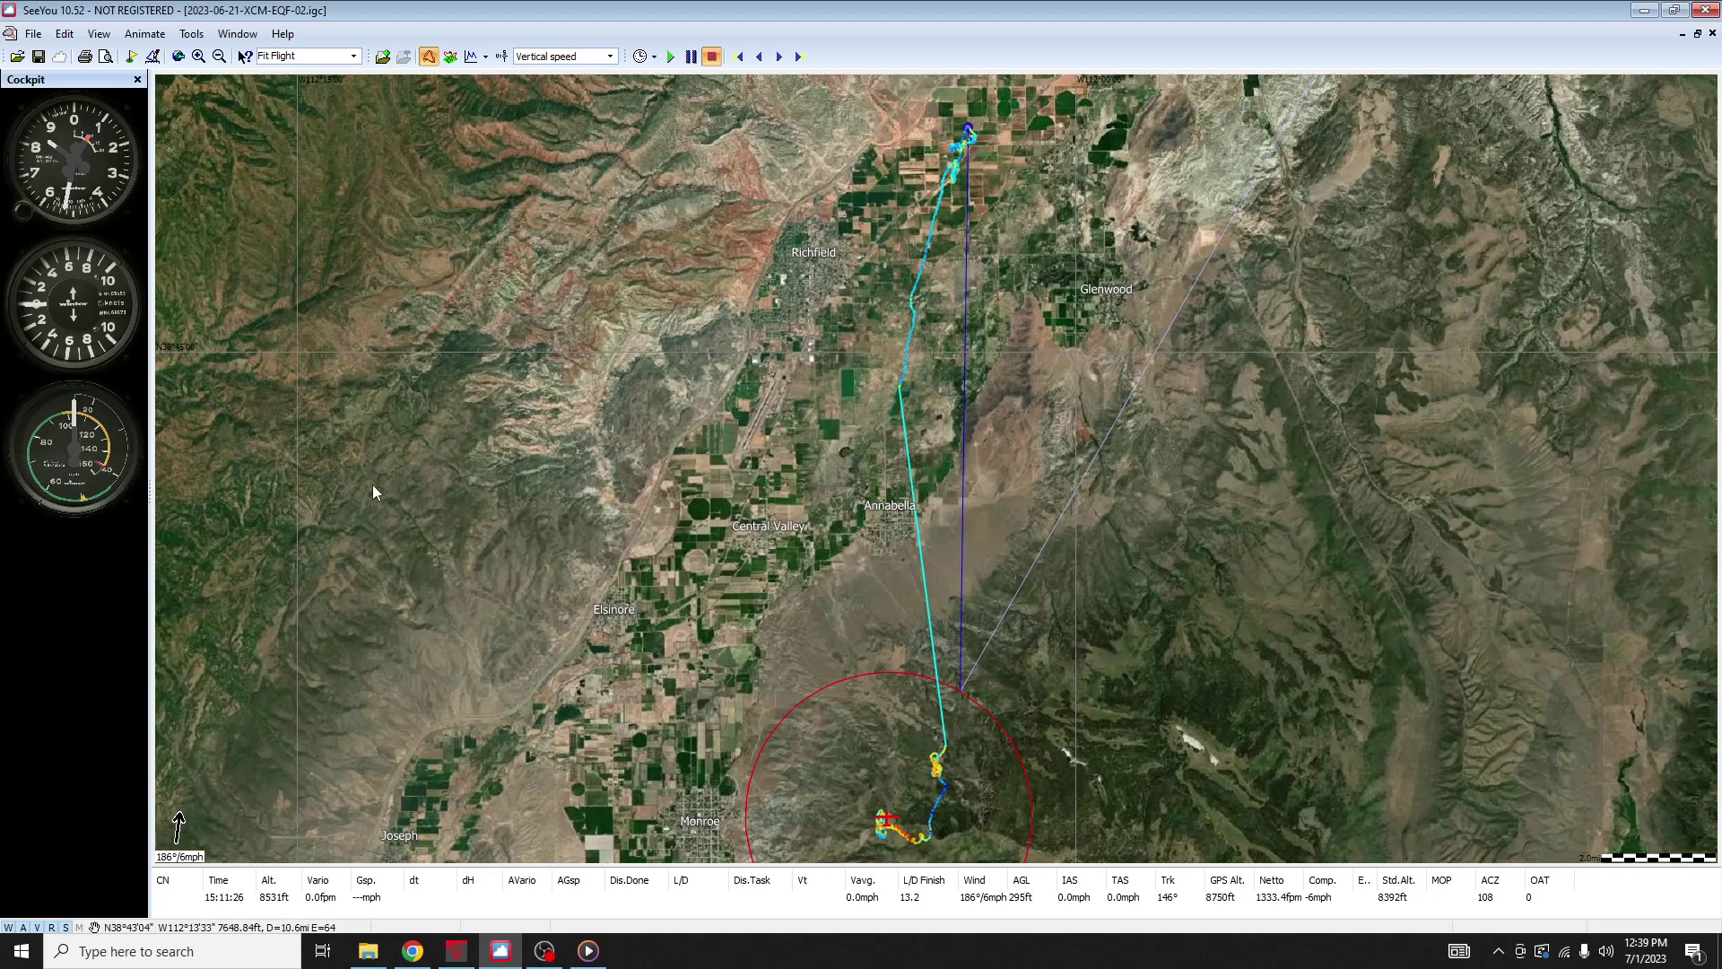
pyautogui.click(67, 926)
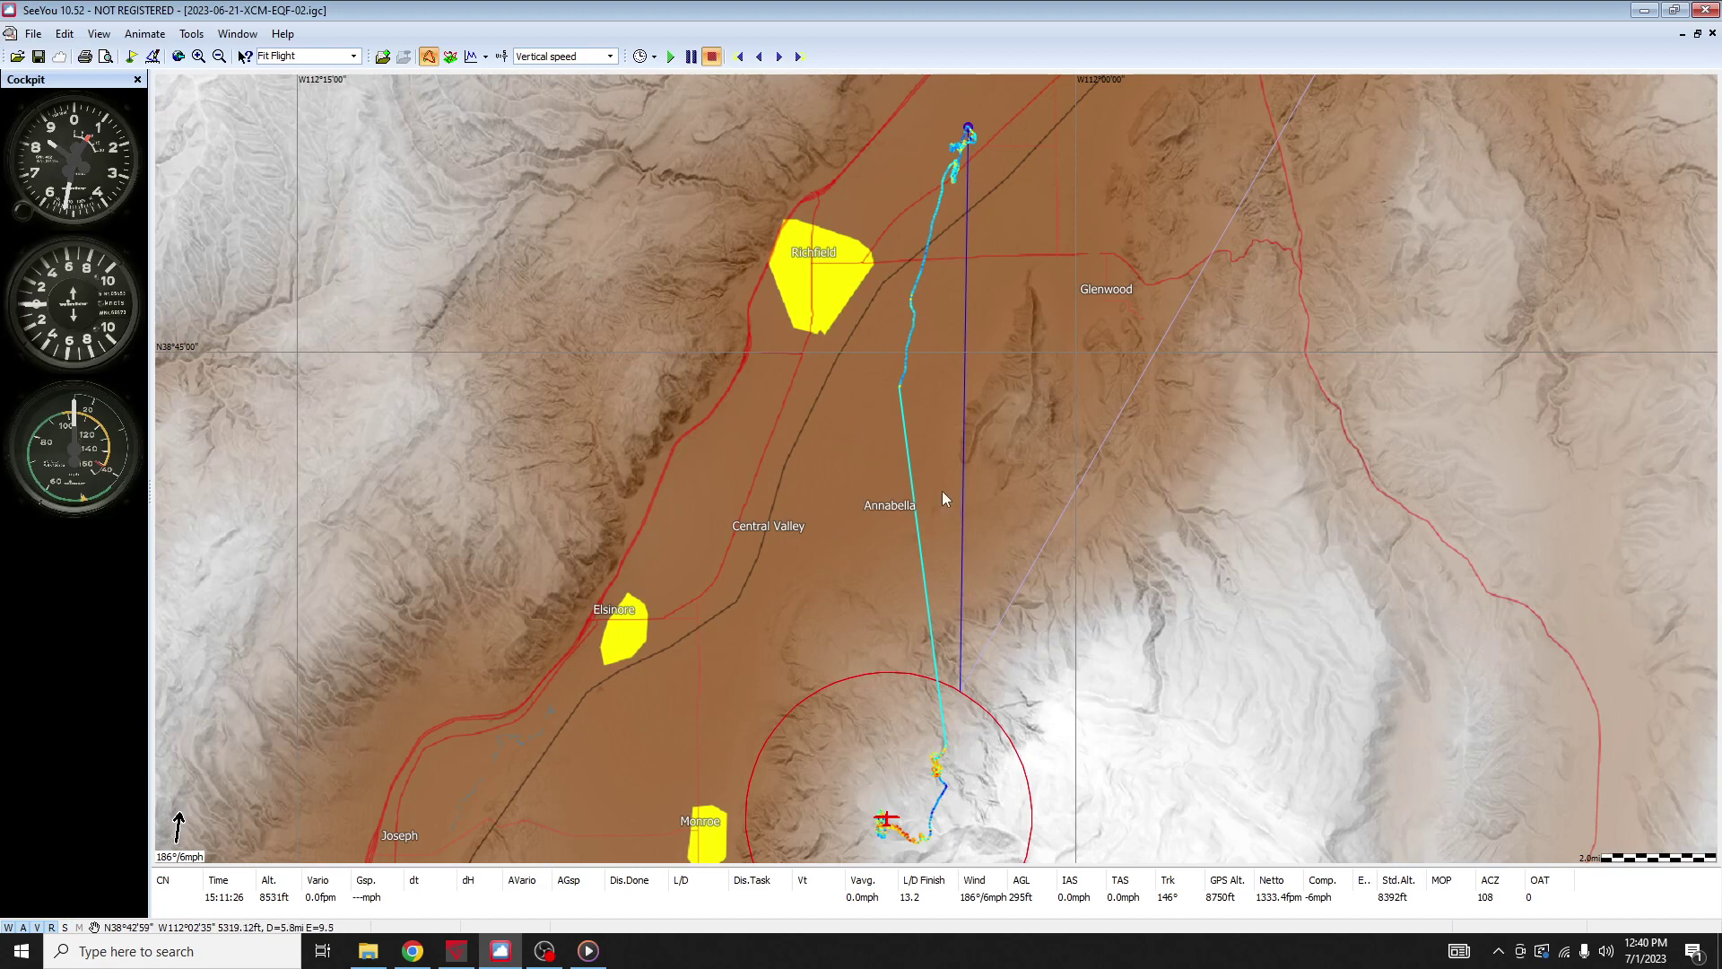
pyautogui.click(66, 928)
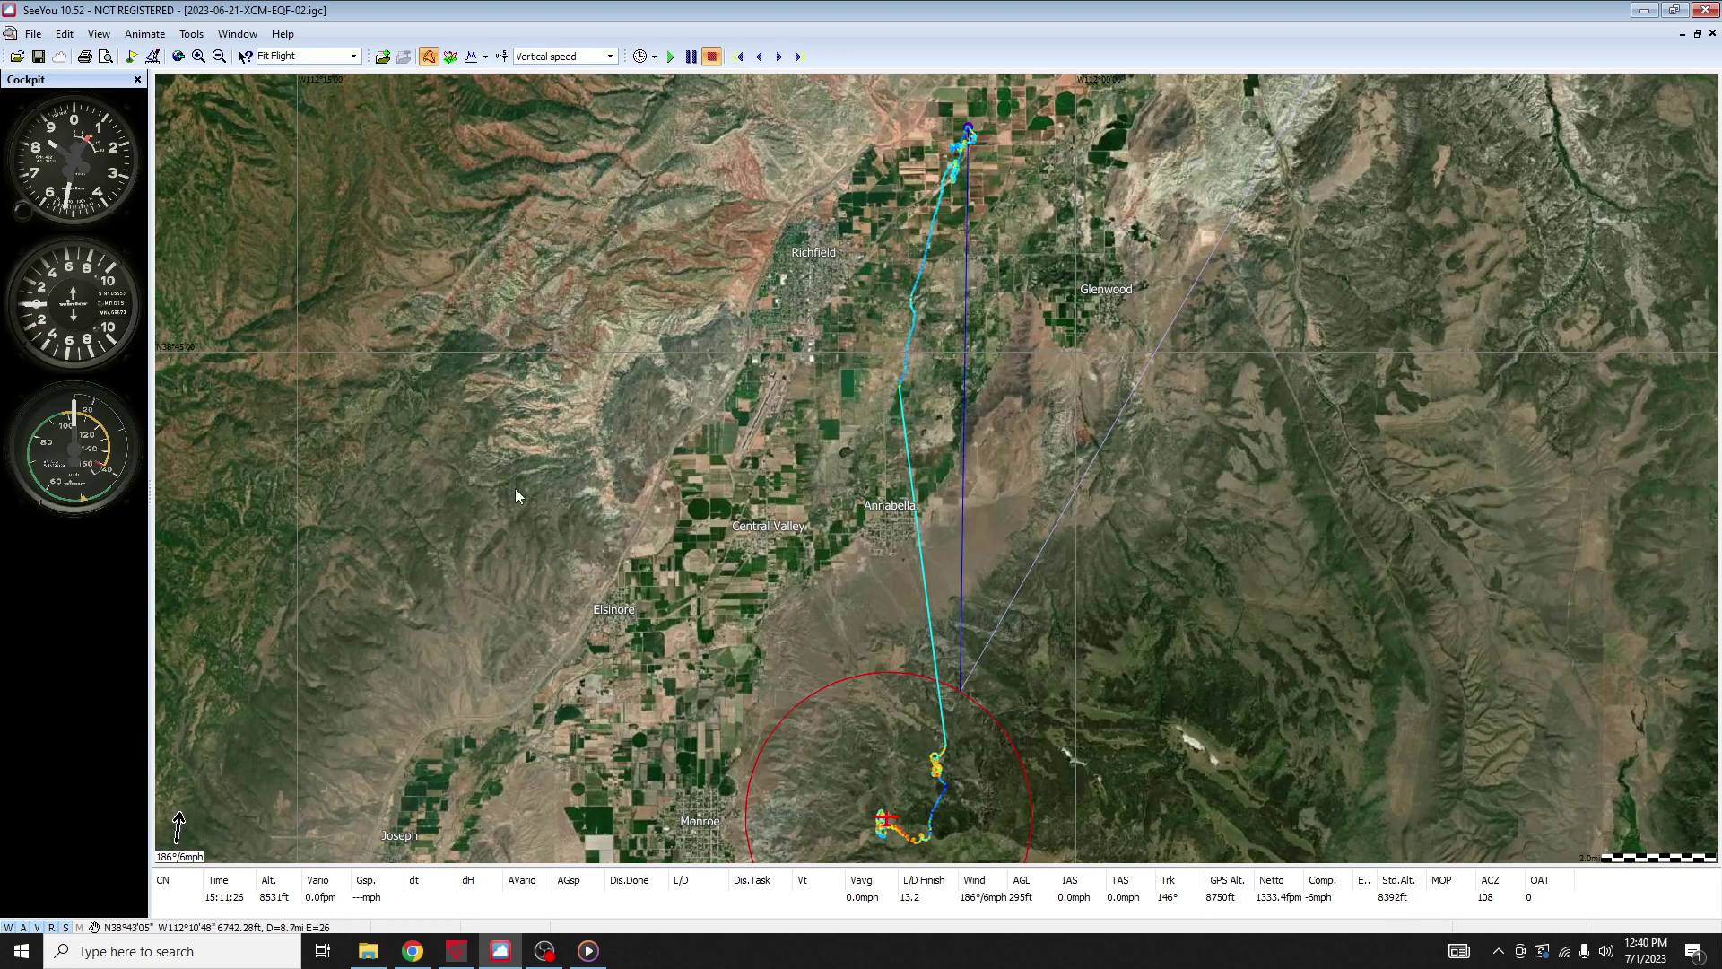
# Show the flight in 3D and examine the track and its climbs from several angles and distances.
pyautogui.click(451, 58)
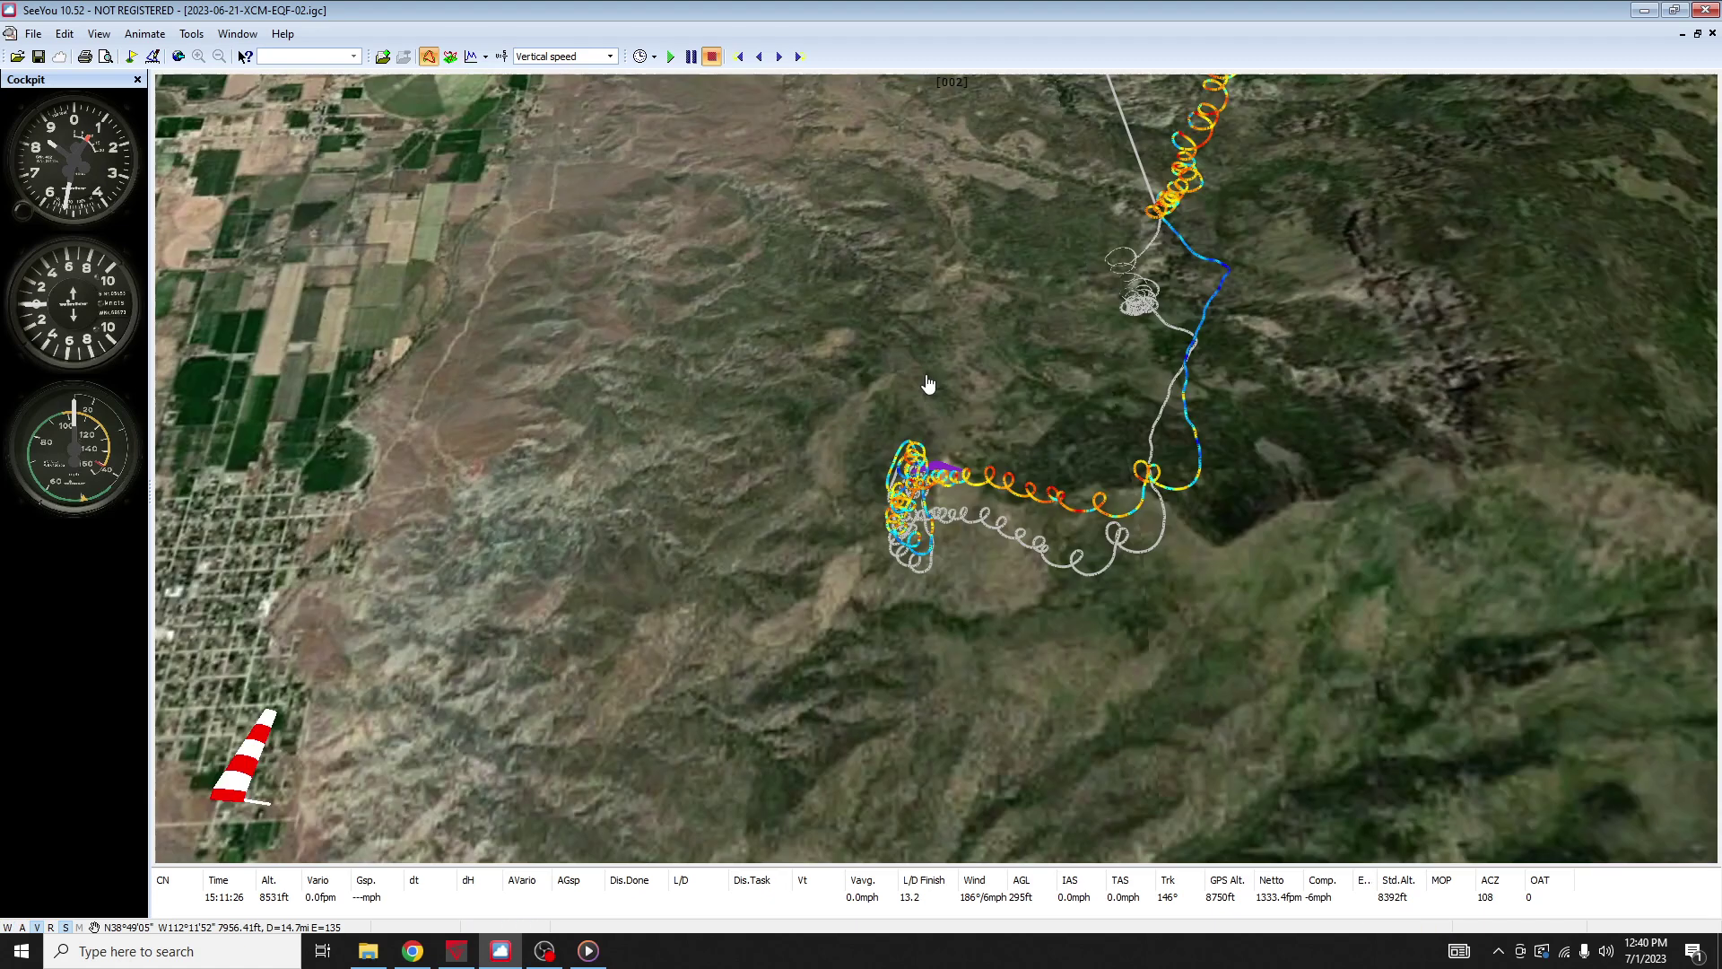
pyautogui.moveTo(1277, 604)
pyautogui.mouseDown()
pyautogui.moveTo(1261, 570)
pyautogui.moveTo(1310, 573)
pyautogui.moveTo(1330, 550)
pyautogui.moveTo(1281, 578)
pyautogui.moveTo(1238, 566)
pyautogui.moveTo(1257, 584)
pyautogui.mouseUp()
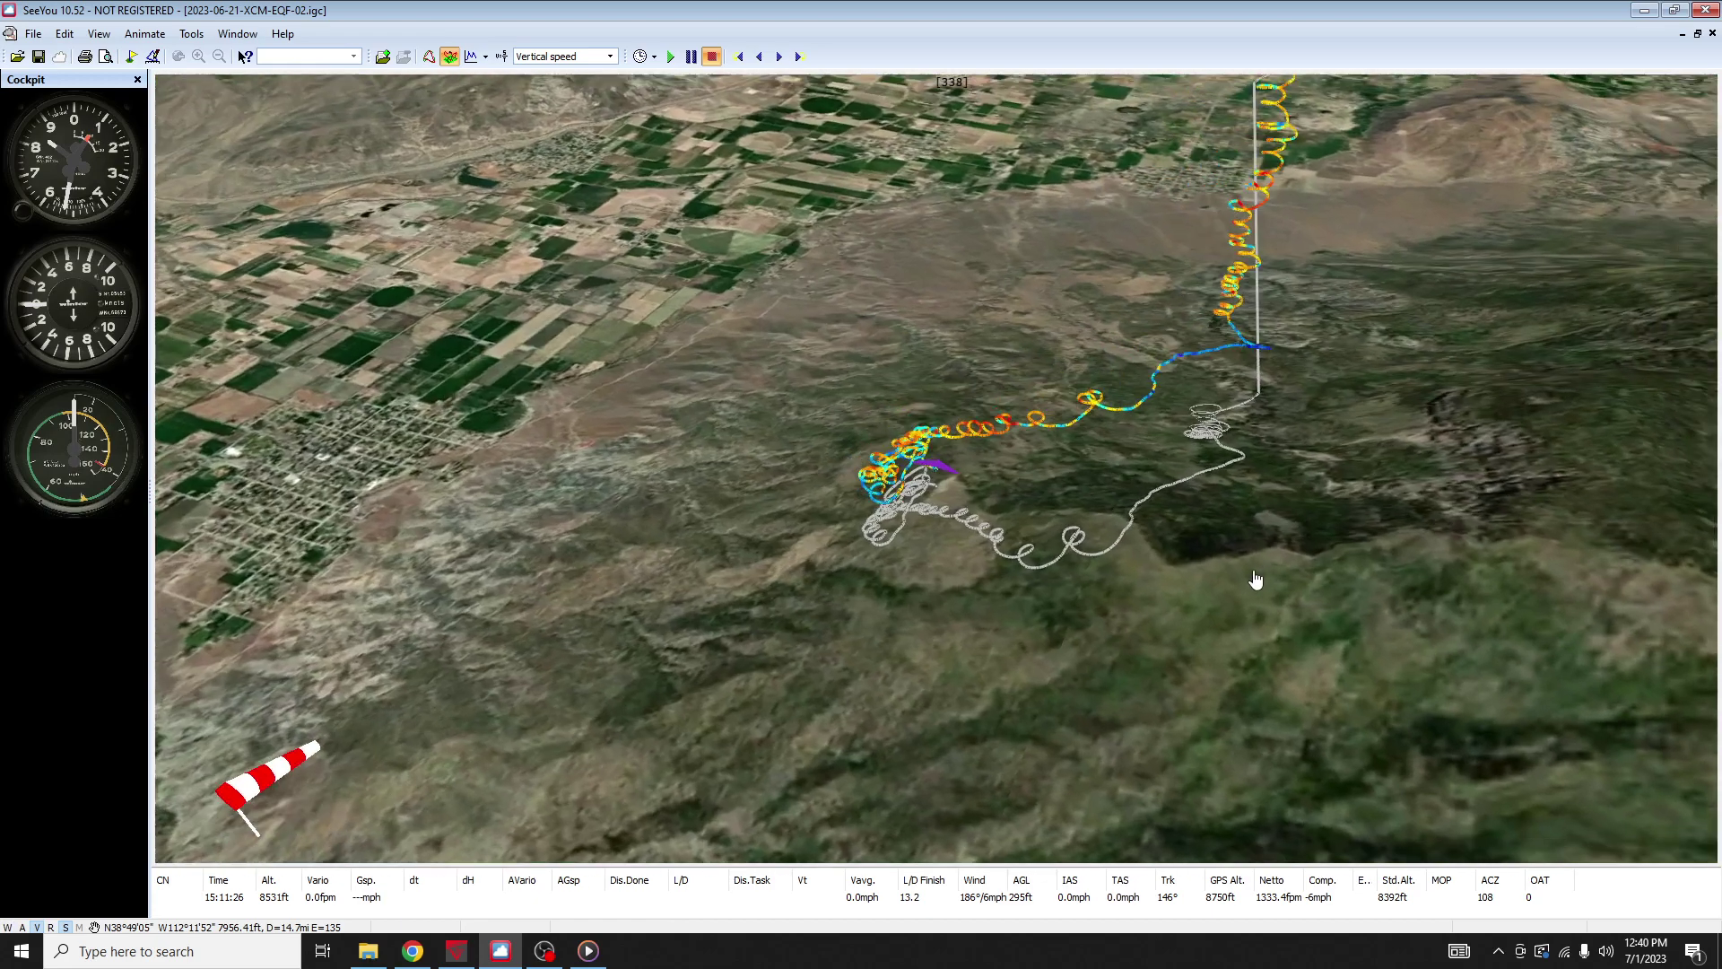
pyautogui.scroll(3, 1114, 434)
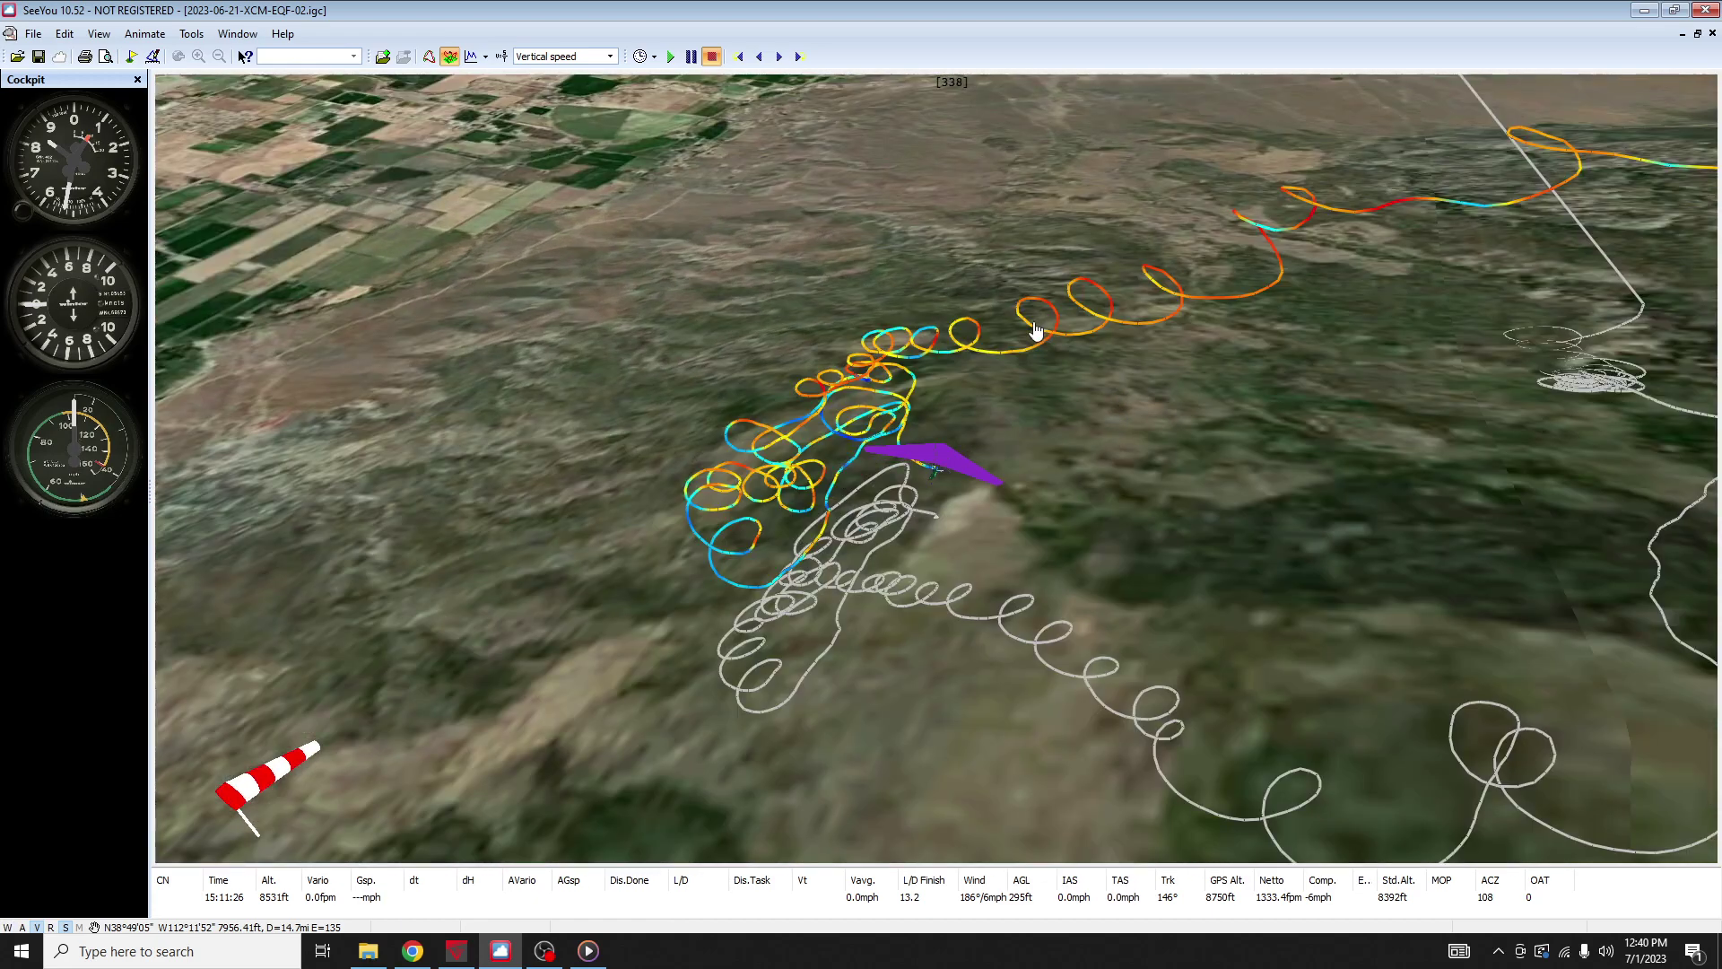
pyautogui.moveTo(1306, 536); pyautogui.dragTo(1323, 624)
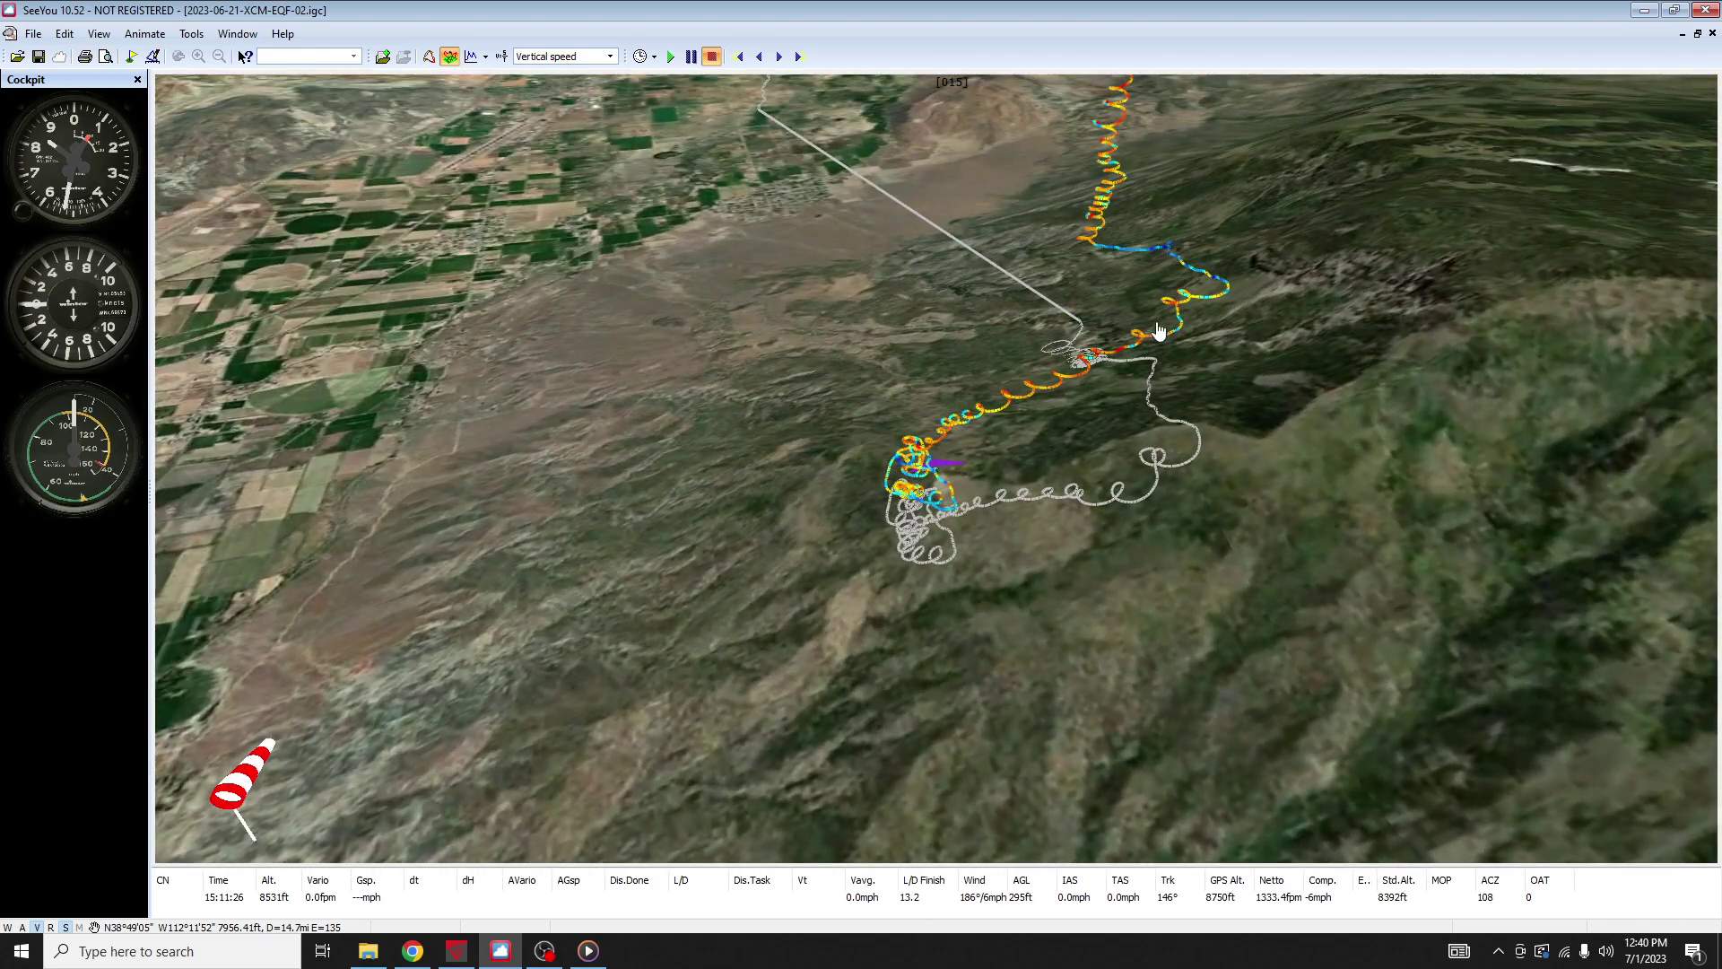
pyautogui.scroll(-2, 1148, 239)
pyautogui.moveTo(1148, 239); pyautogui.dragTo(1191, 523)
pyautogui.scroll(-2, 1191, 524)
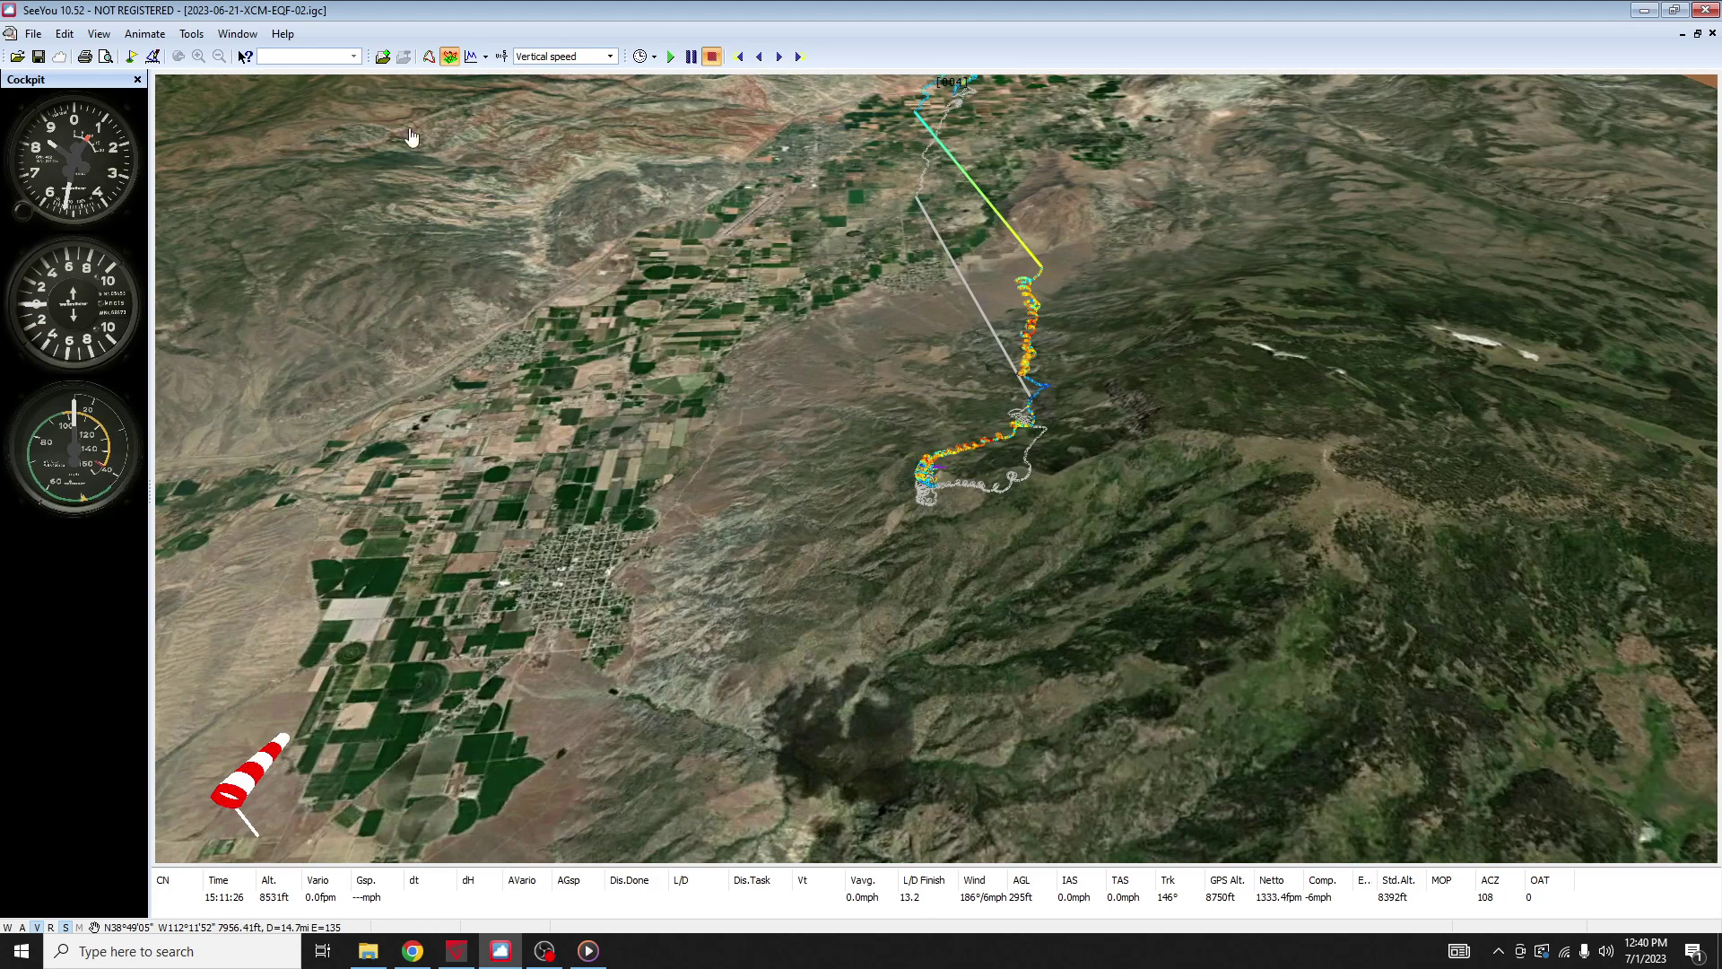
# Return to the 2D map and examine the track closely around the circling climbs east of Monroe.
pyautogui.click(428, 57)
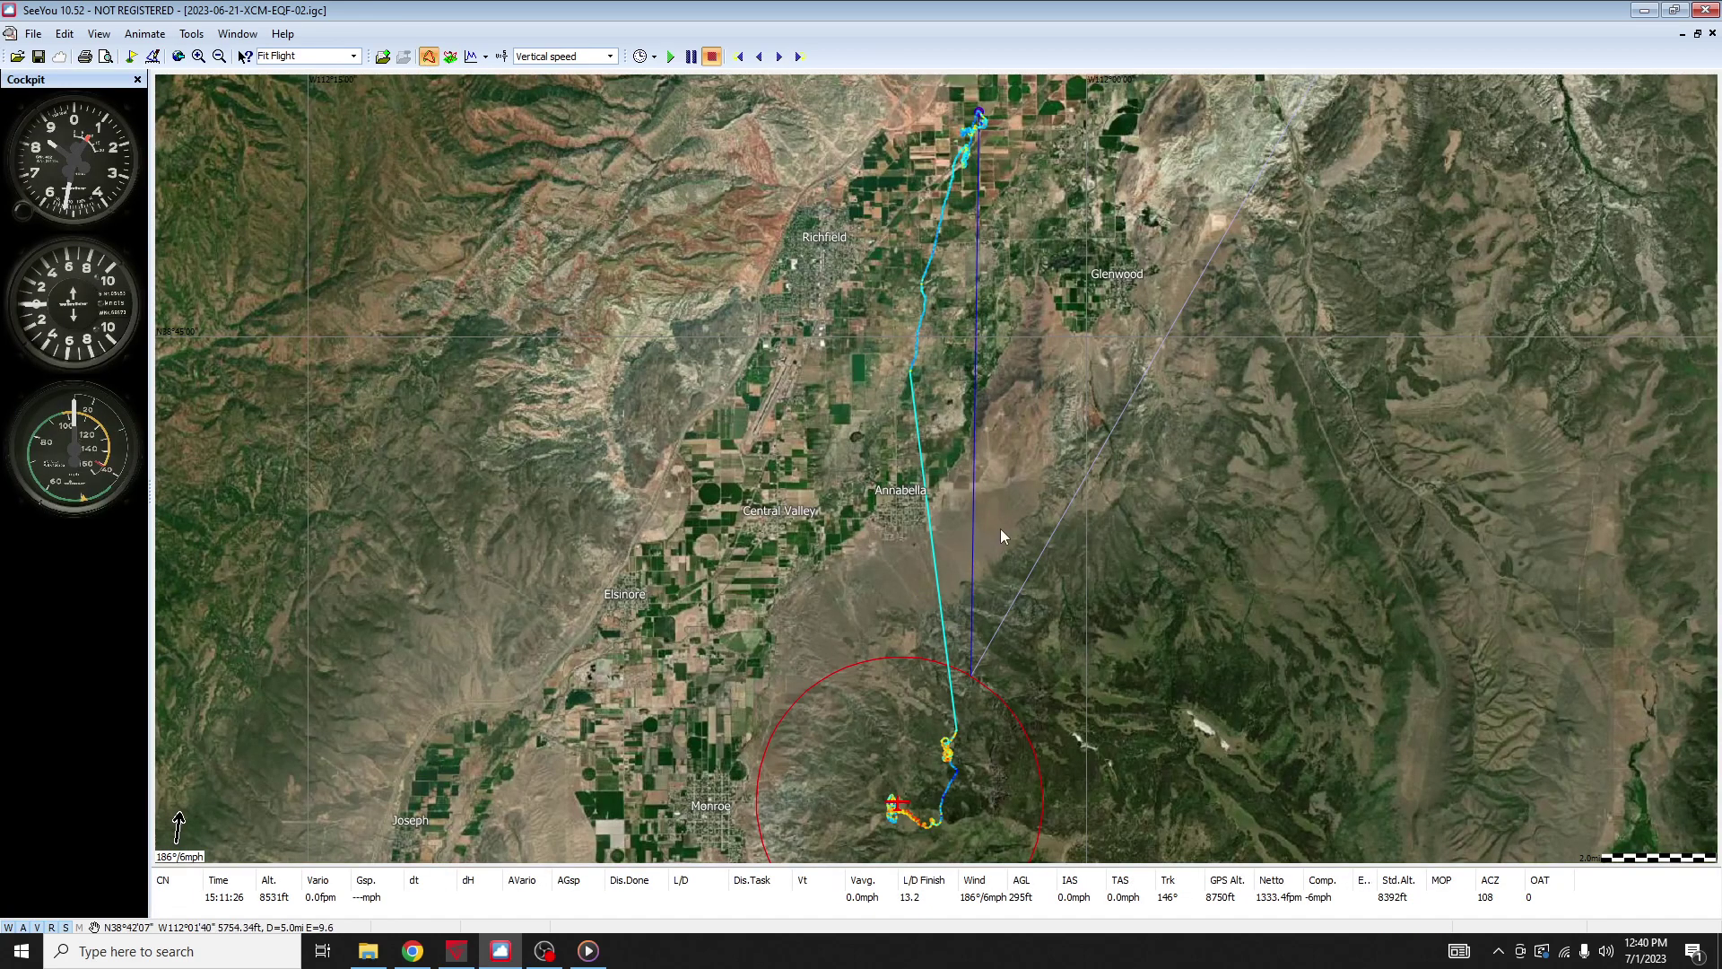
pyautogui.moveTo(999, 778); pyautogui.dragTo(1021, 734)
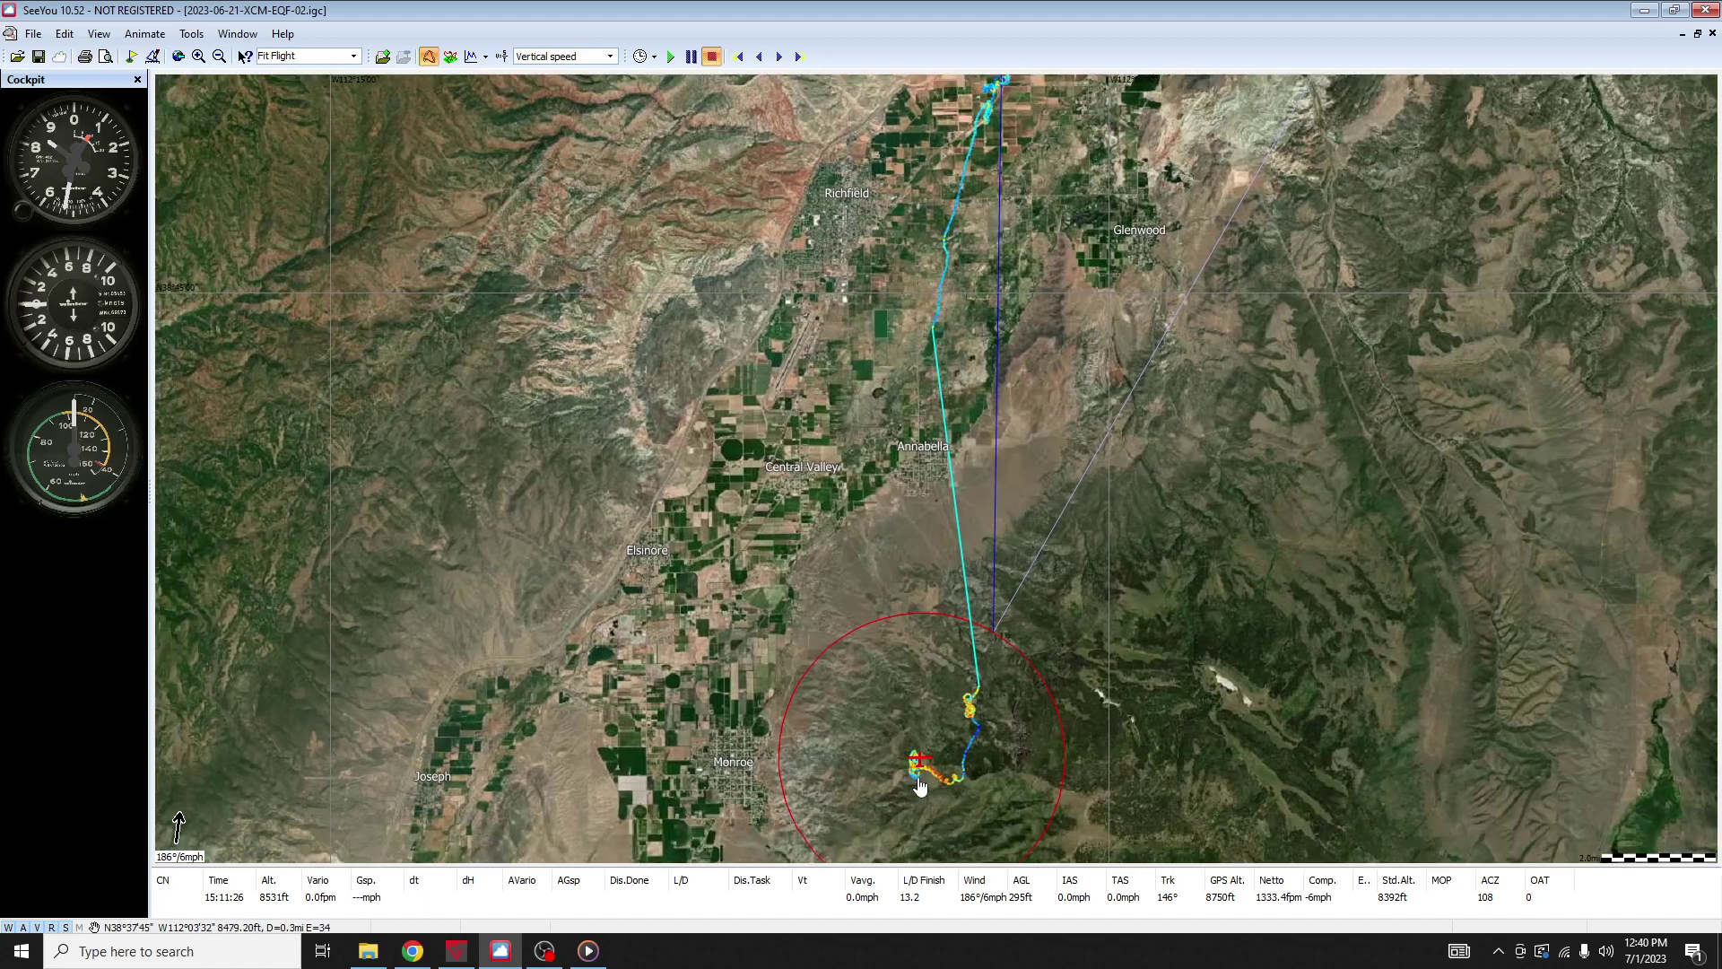
pyautogui.moveTo(1060, 295); pyautogui.dragTo(1031, 352)
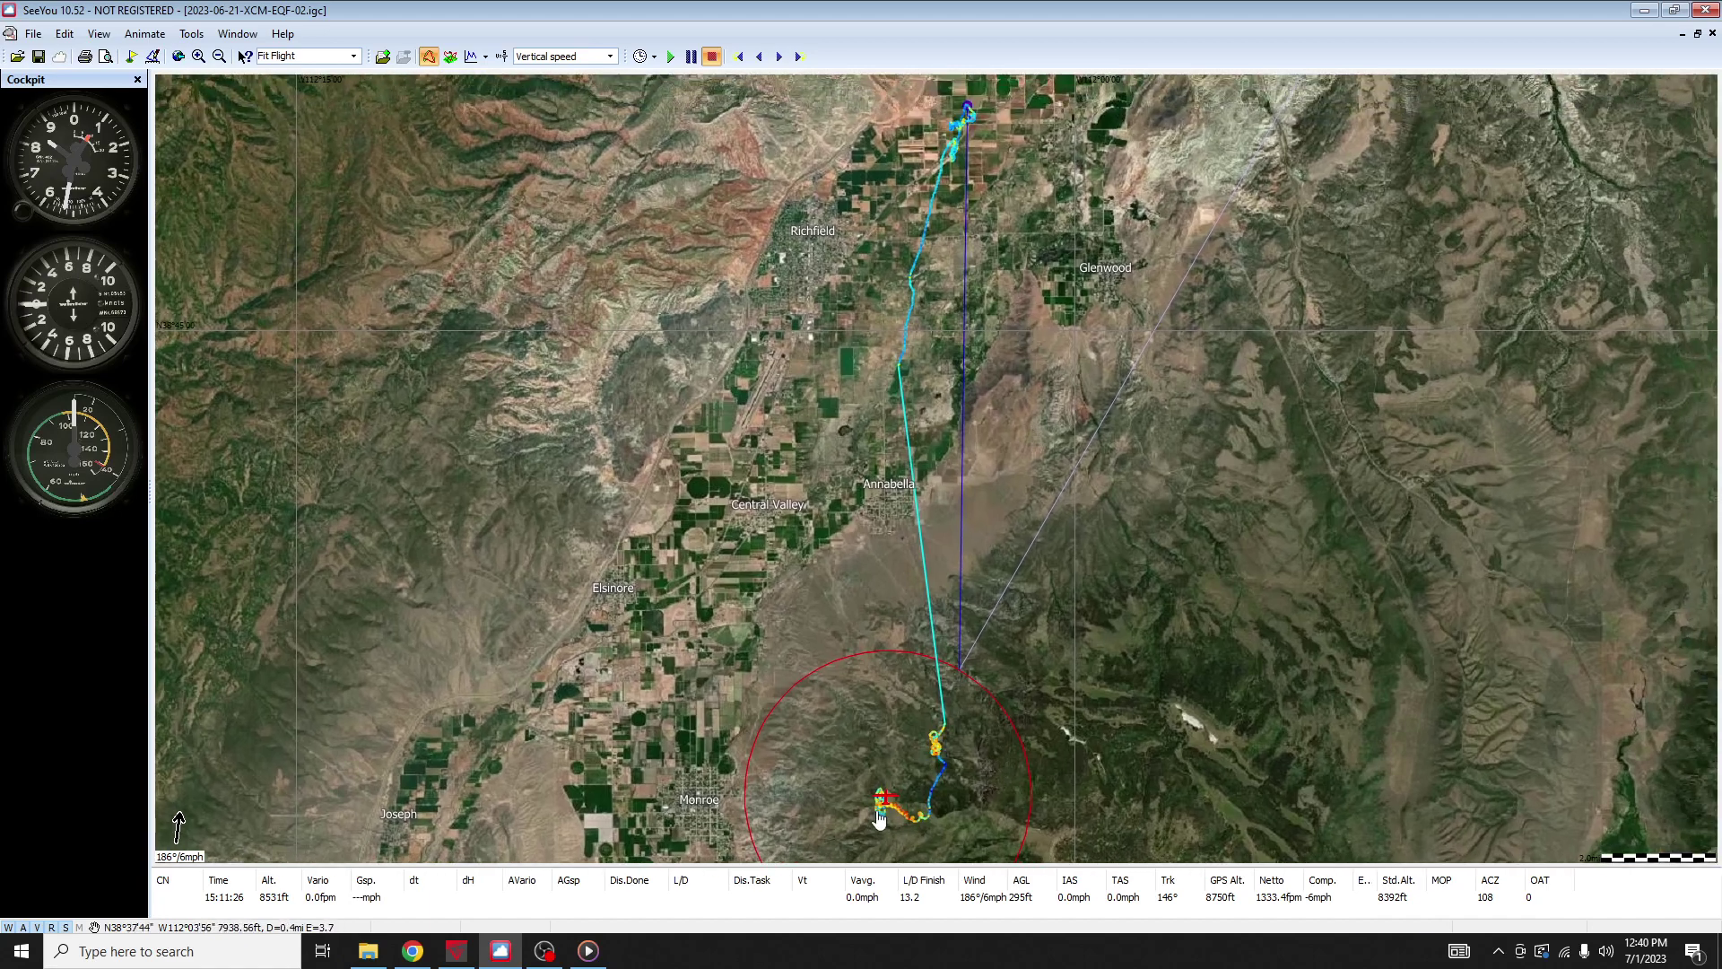
pyautogui.click(959, 367)
pyautogui.scroll(2, 908, 776)
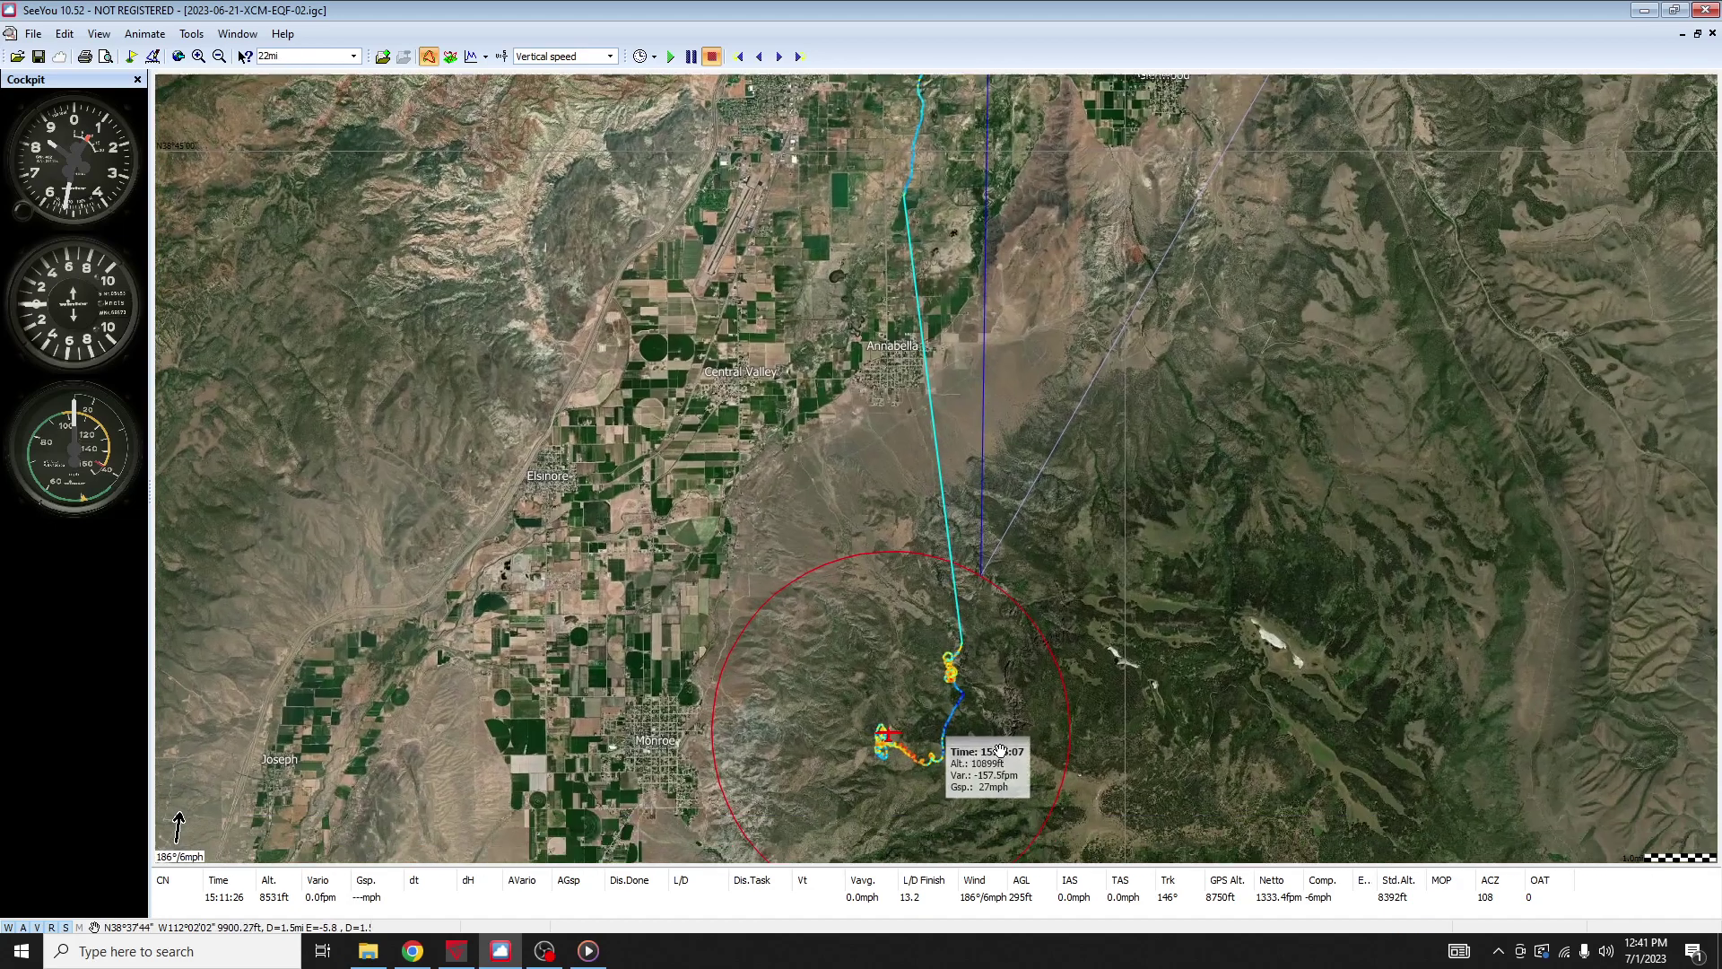
pyautogui.scroll(1, 999, 750)
pyautogui.scroll(1, 884, 733)
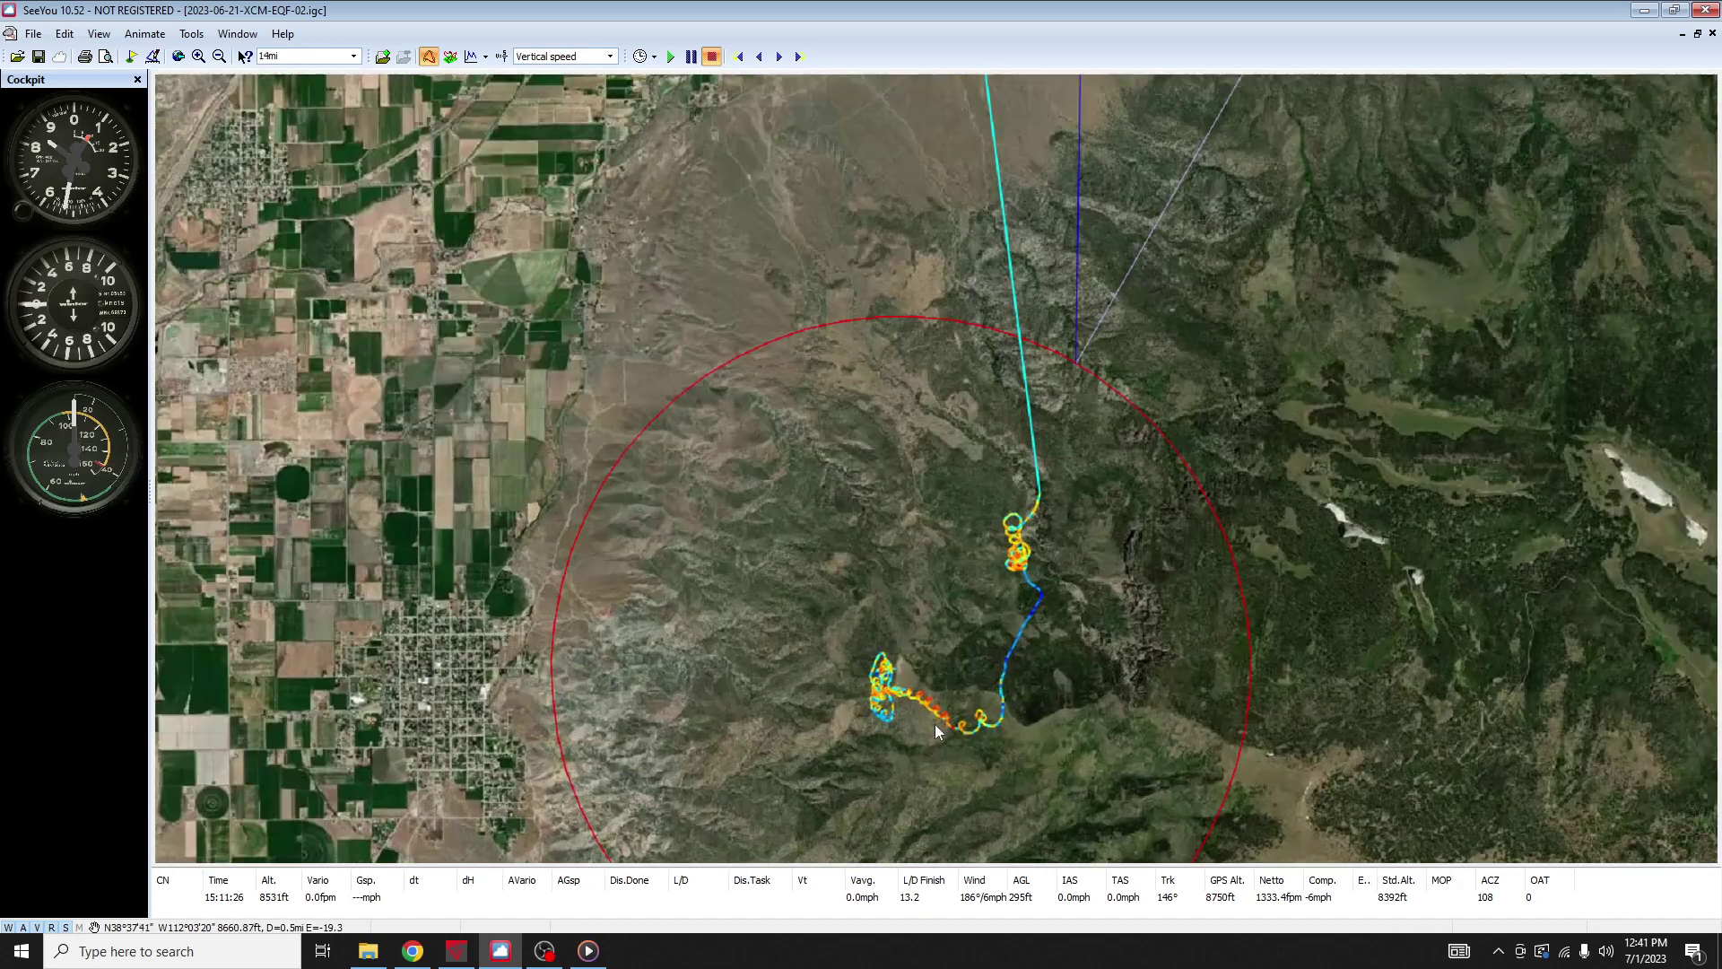
# Colour the flight track by Altitude for comparison and set its colouring back to Vertical speed.
pyautogui.click(611, 56)
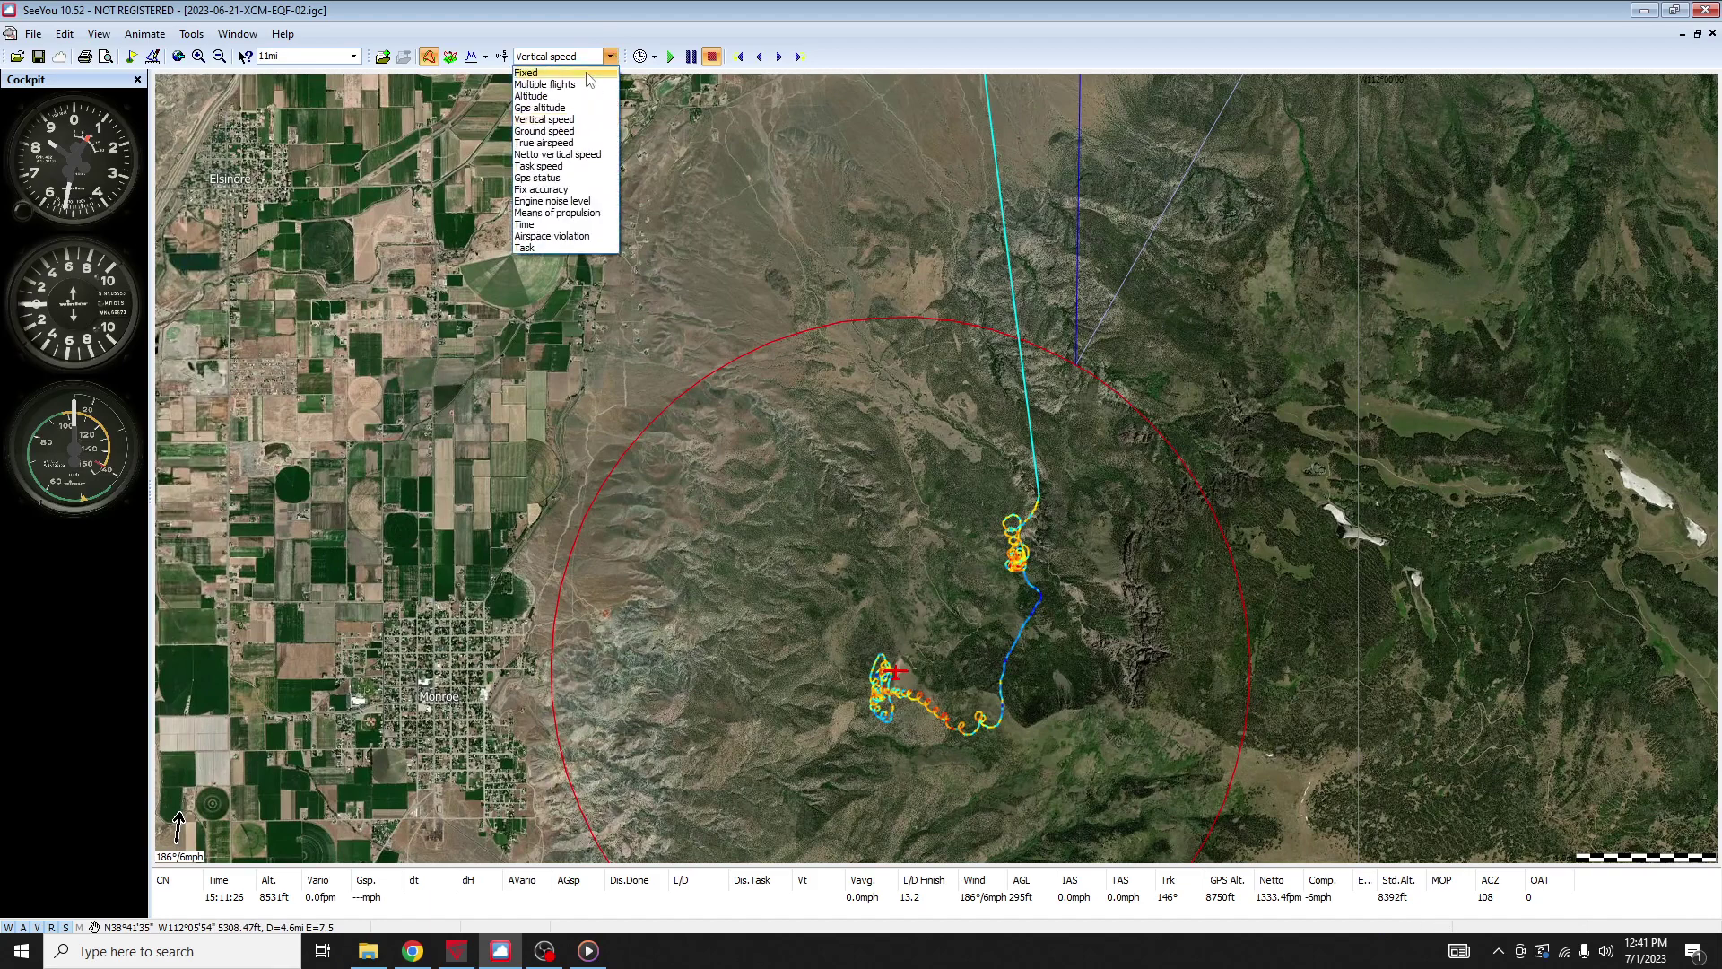
pyautogui.click(553, 96)
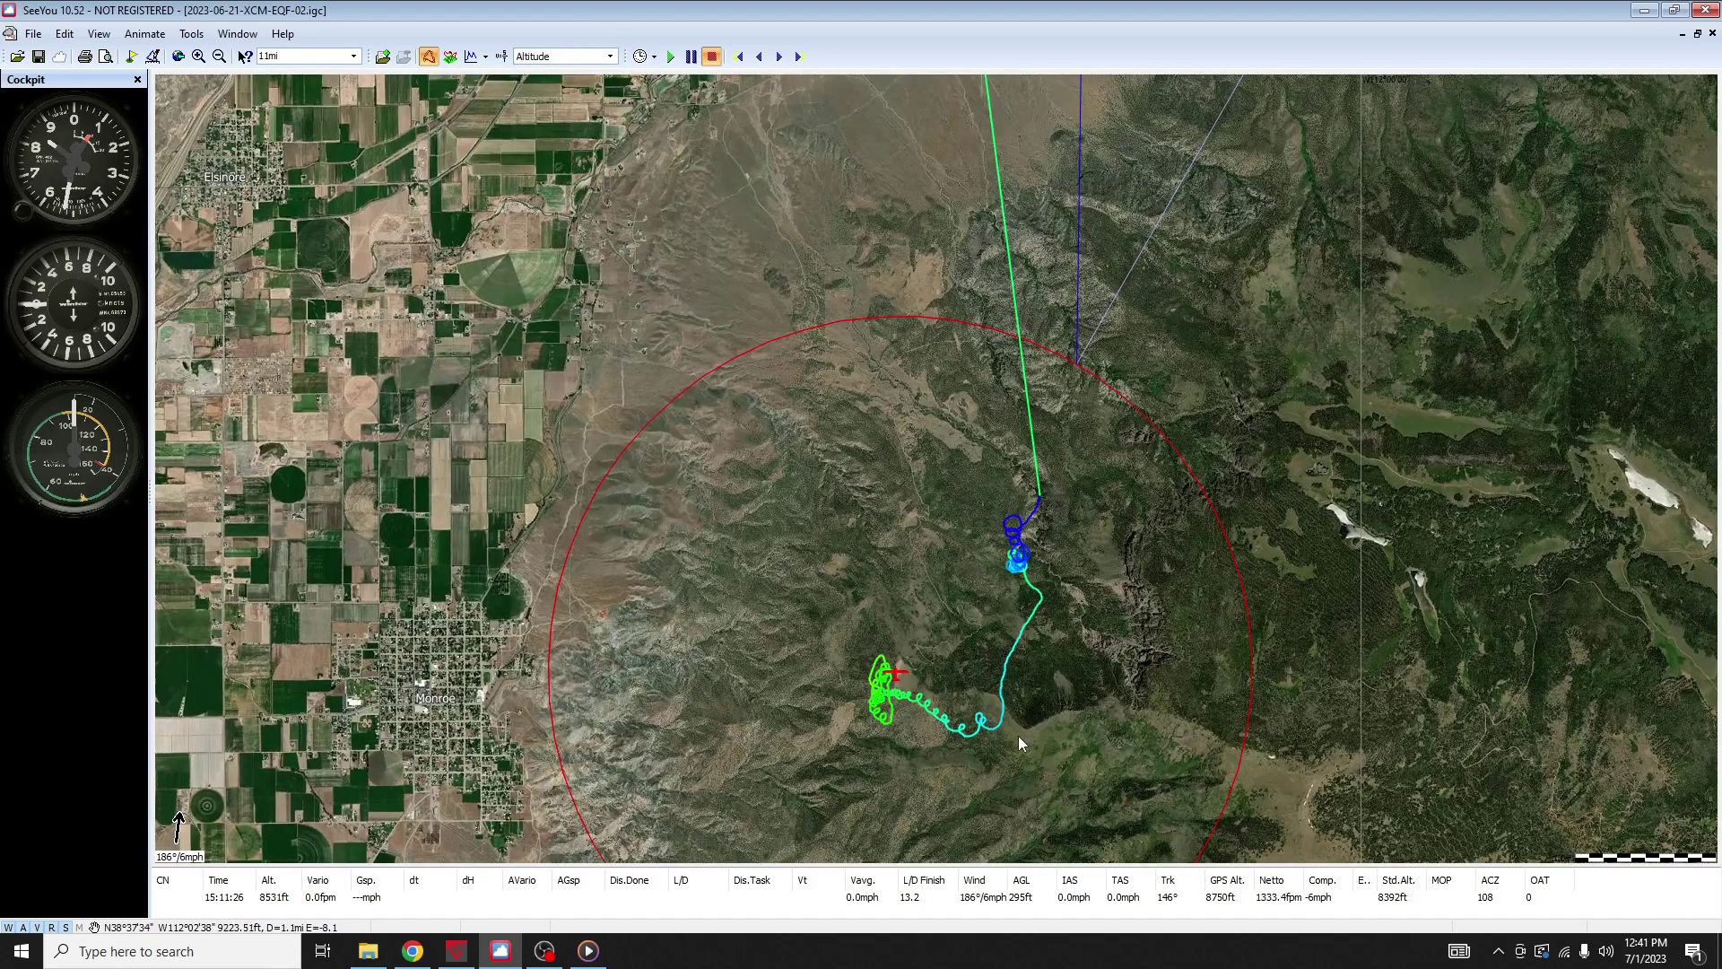
pyautogui.click(609, 56)
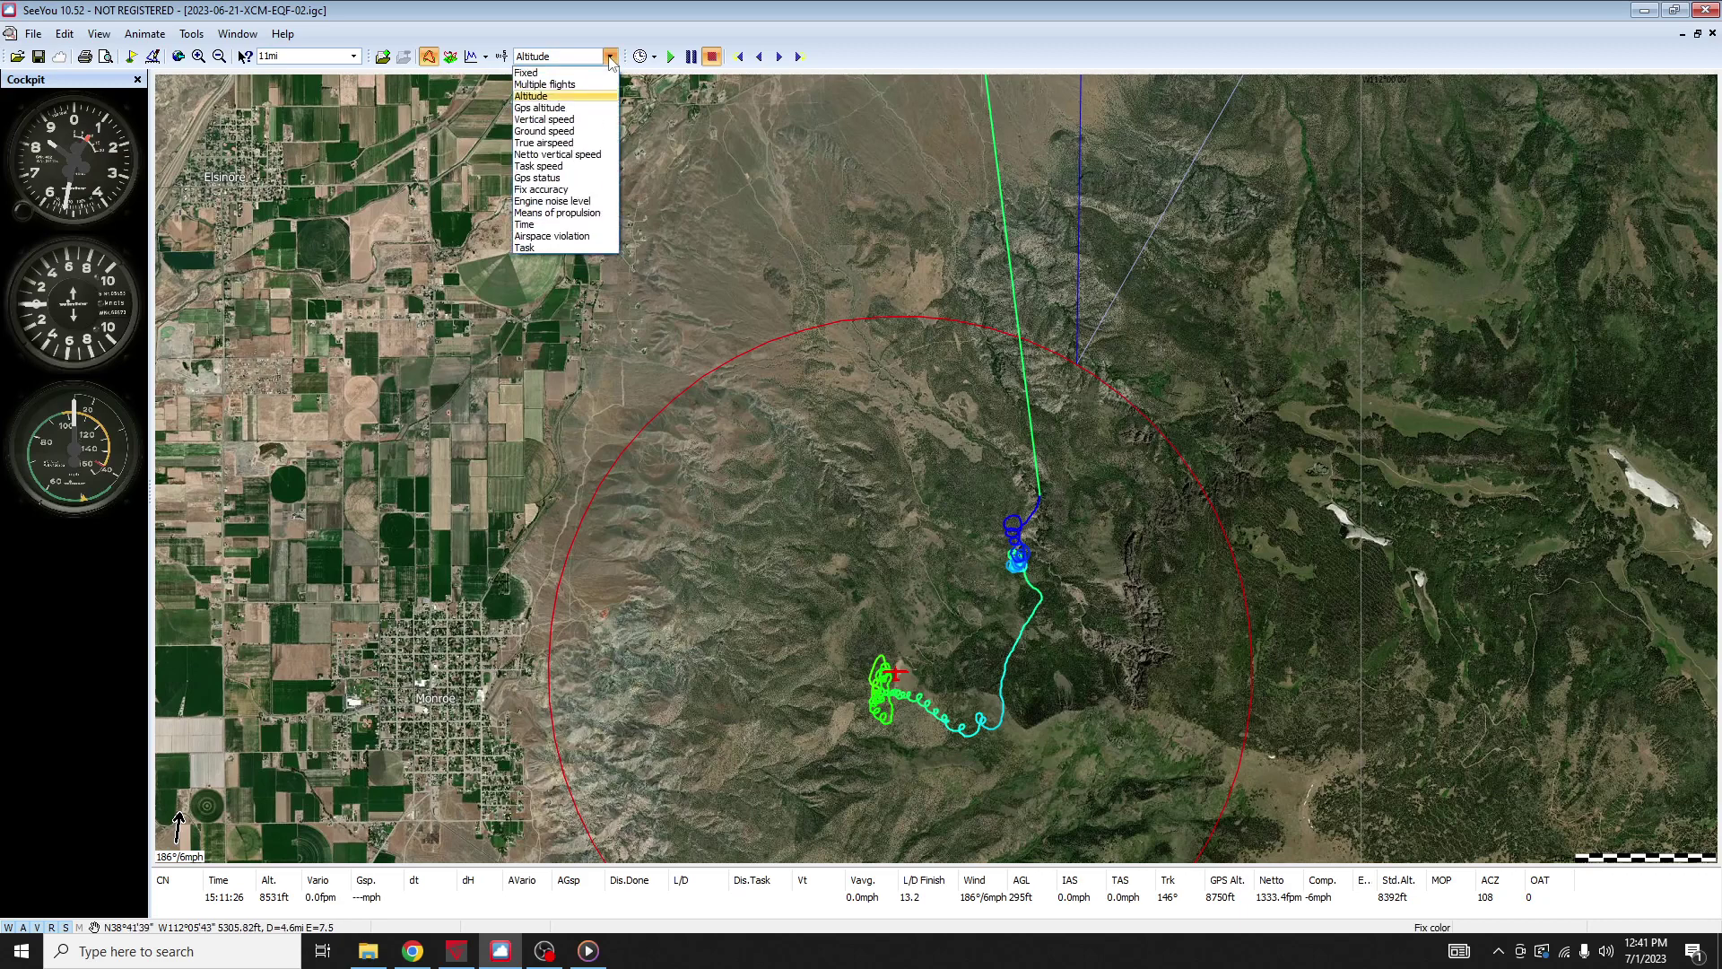
pyautogui.click(544, 119)
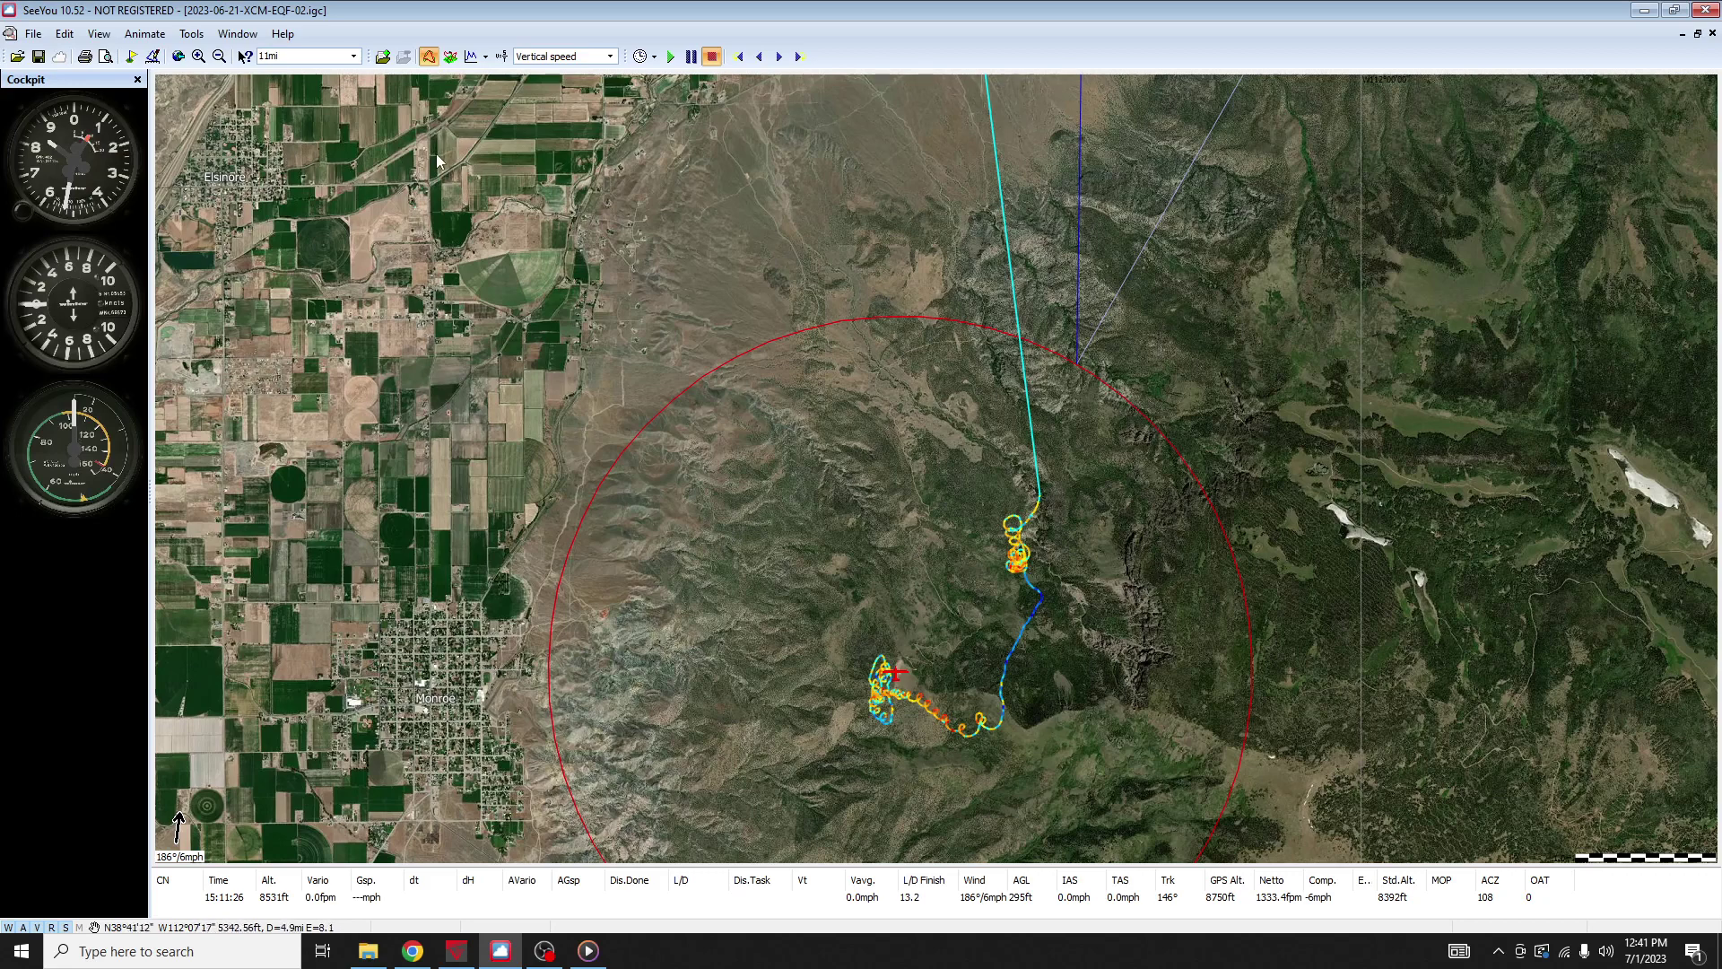
# Show the flight's altitude graph and place the time marker at the highest point before the long glide.
pyautogui.click(470, 58)
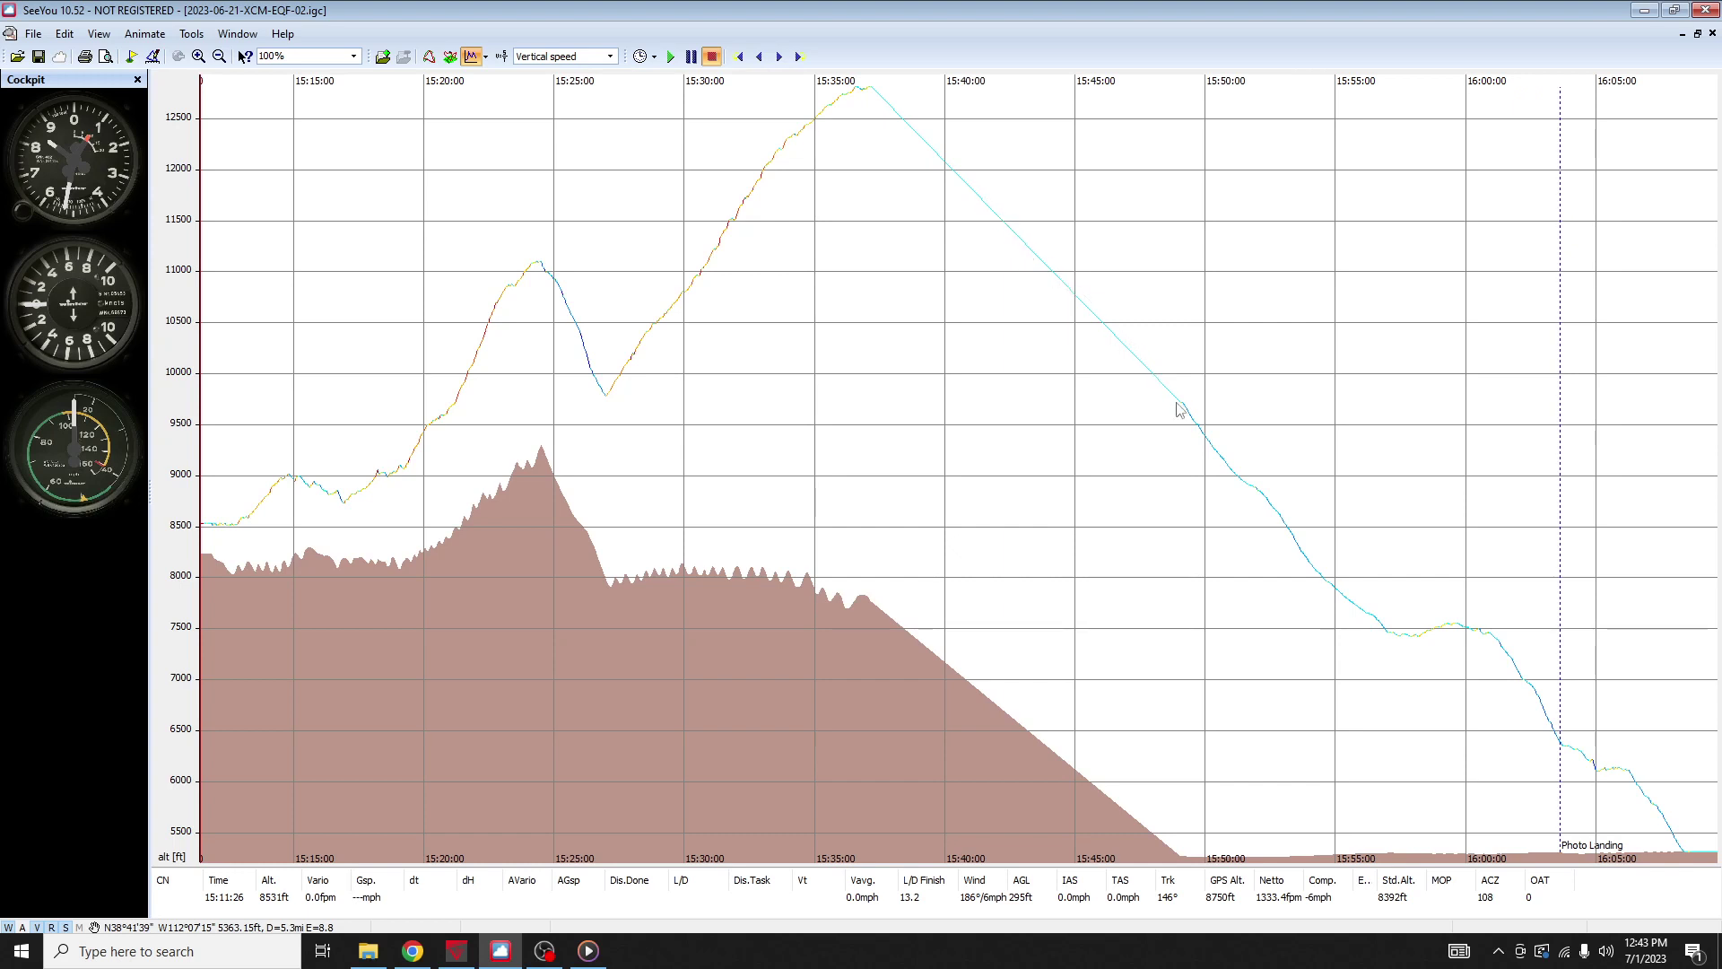
pyautogui.click(871, 91)
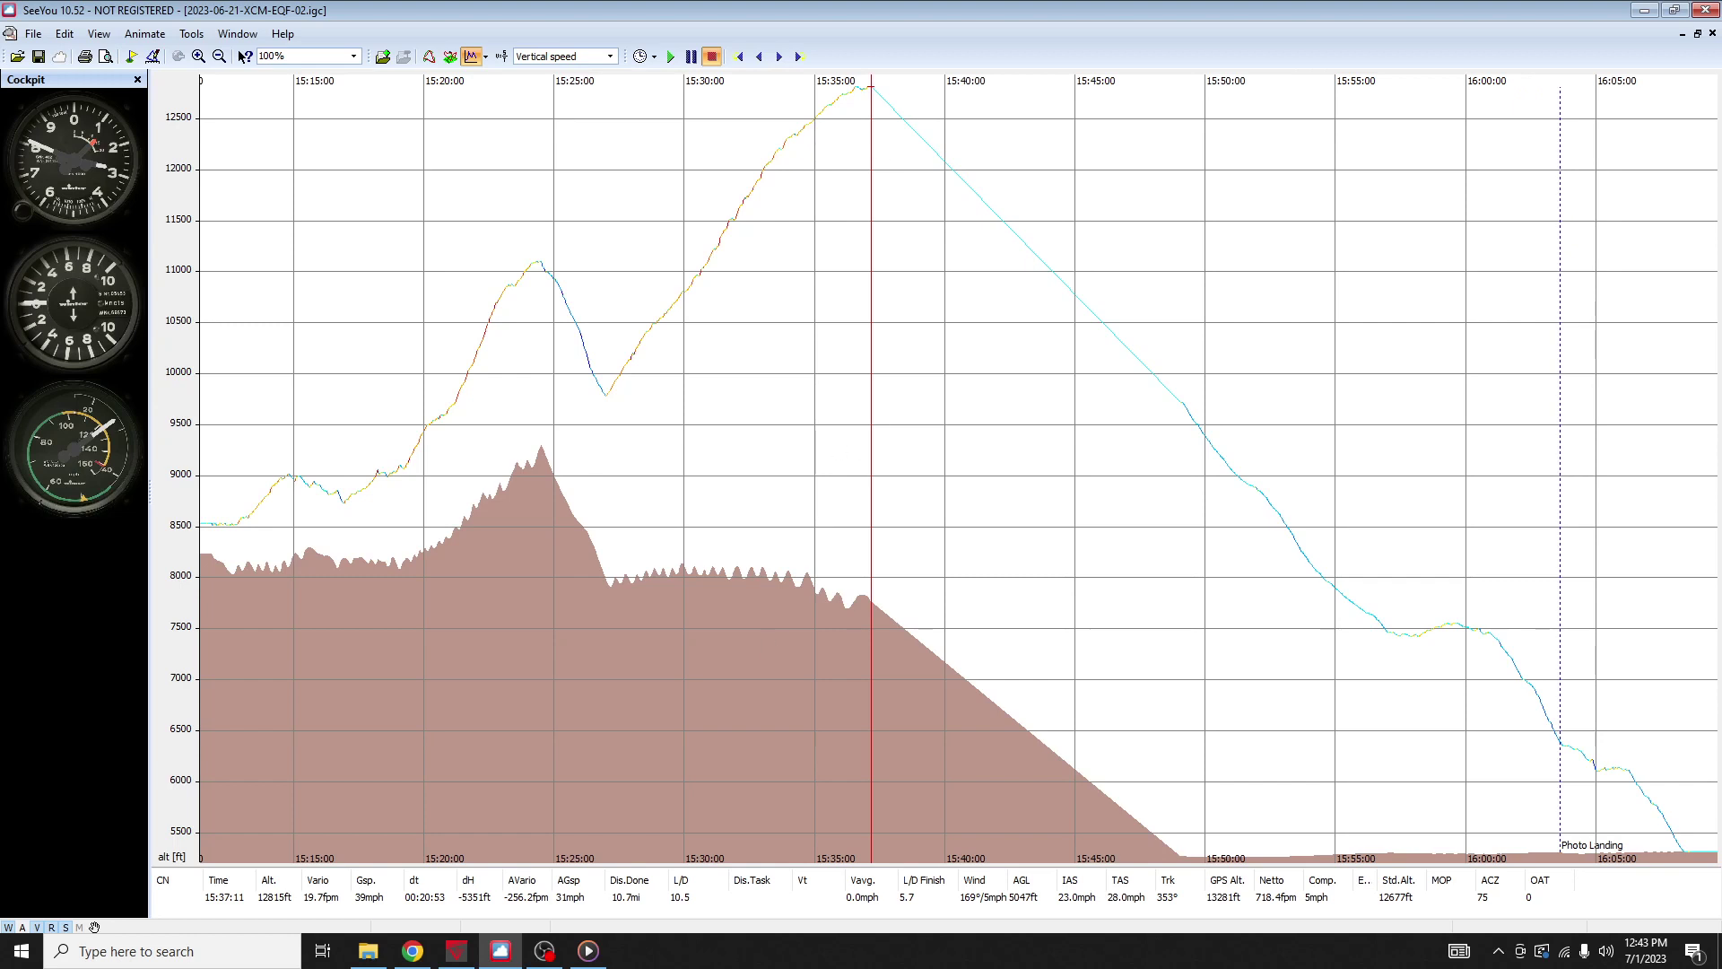
# Switch to VIRB Edit and move the video's playhead to about 25:22, near the top of the climb.
pyautogui.hotkey('alt', 'Tab')
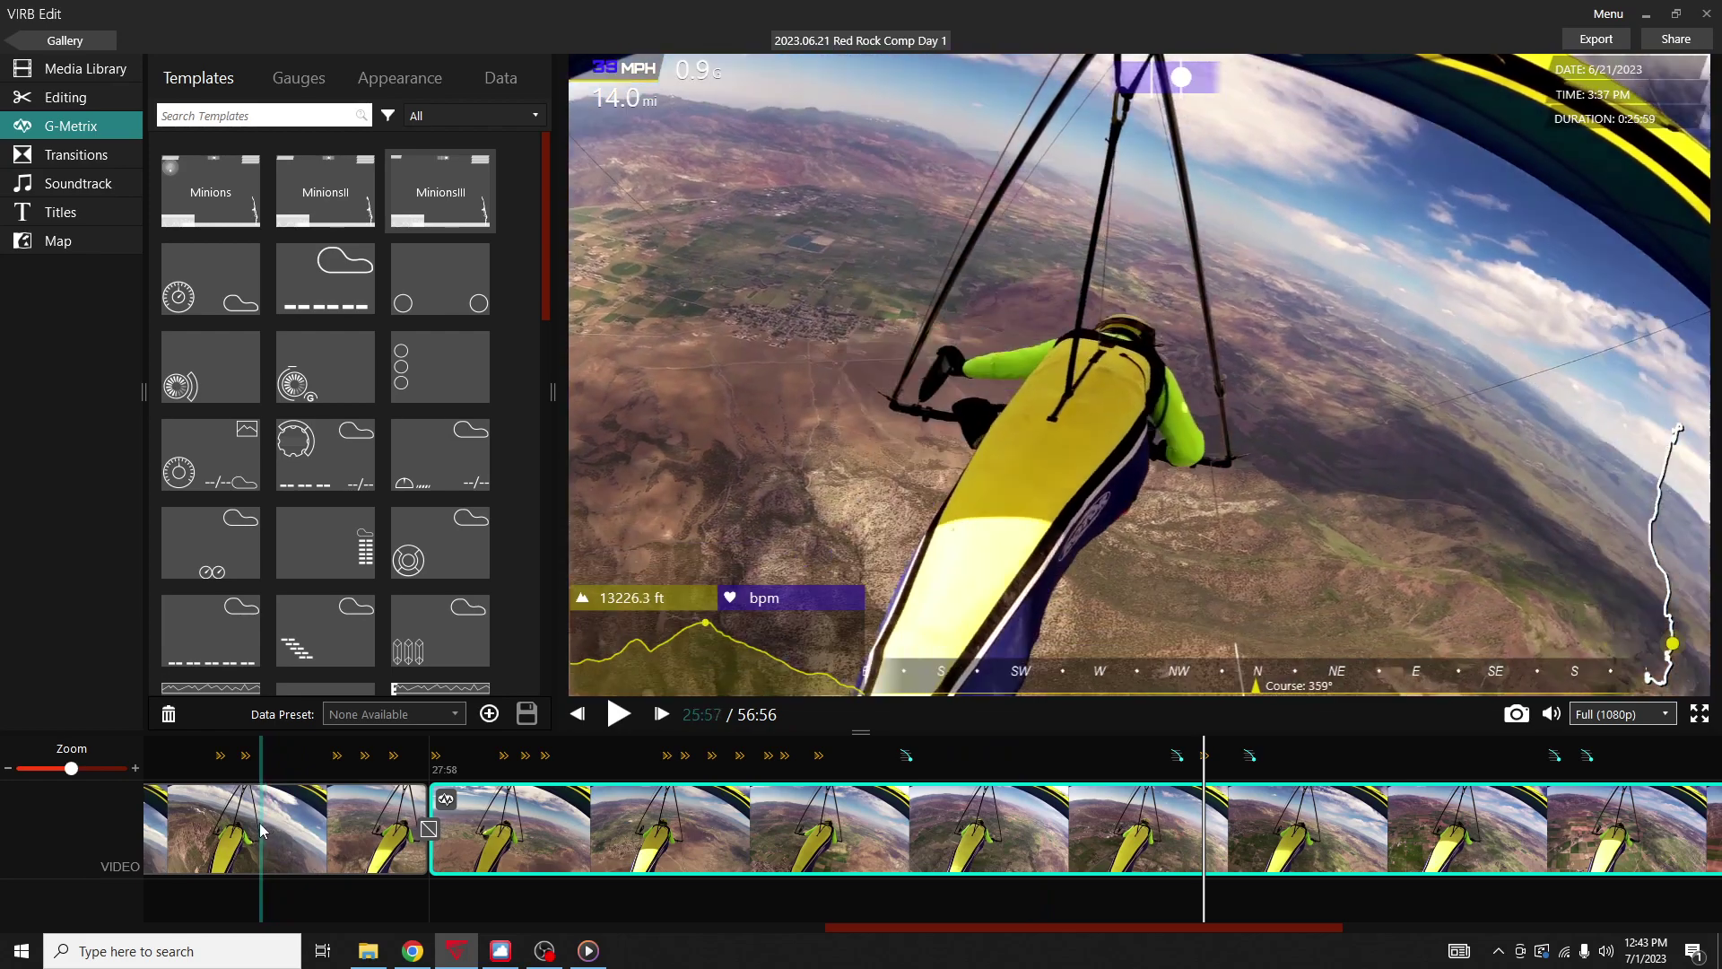
pyautogui.click(254, 824)
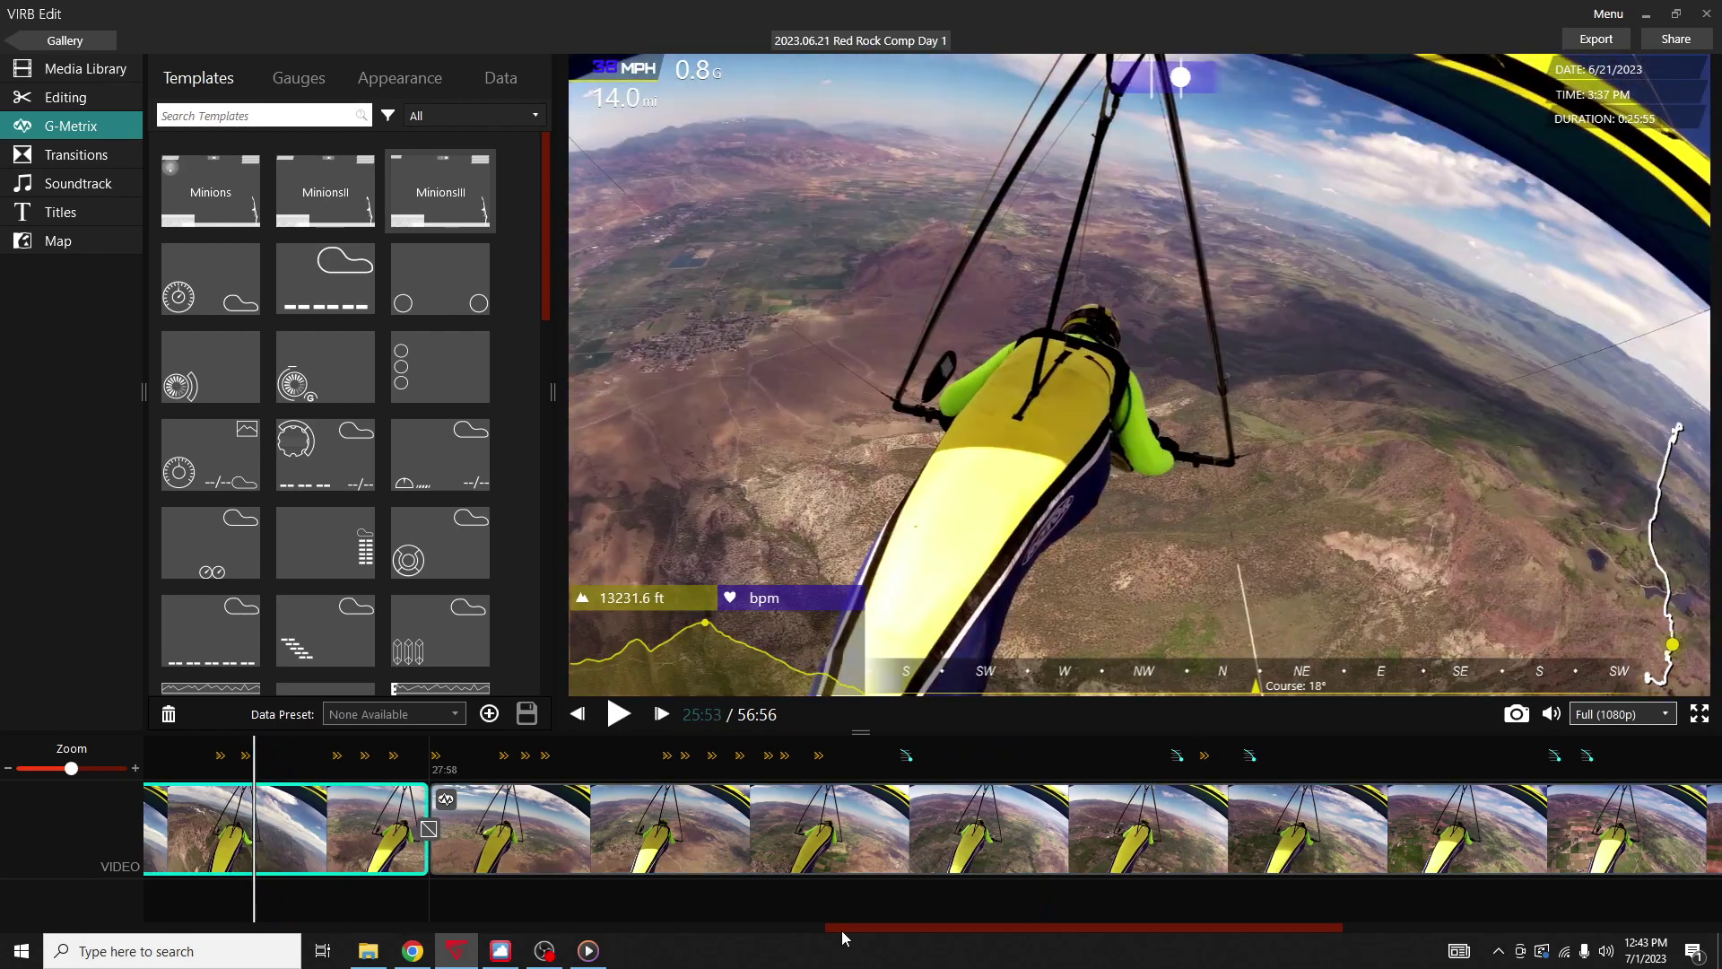
pyautogui.moveTo(837, 929); pyautogui.dragTo(746, 939)
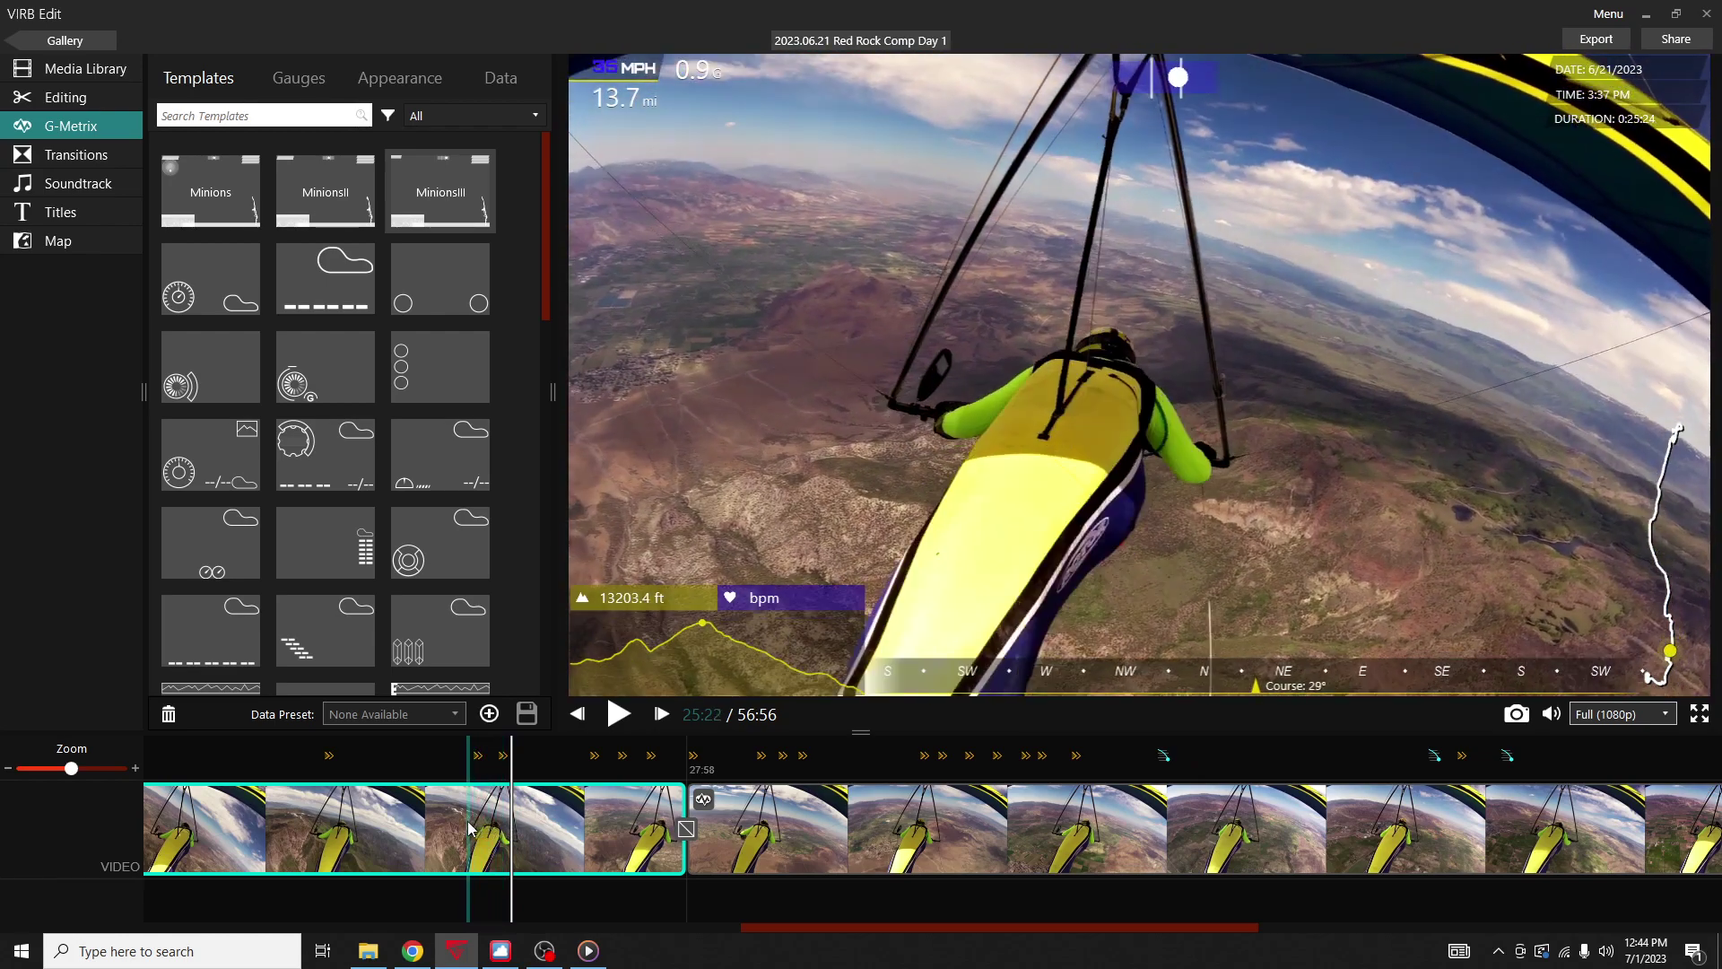
pyautogui.click(468, 826)
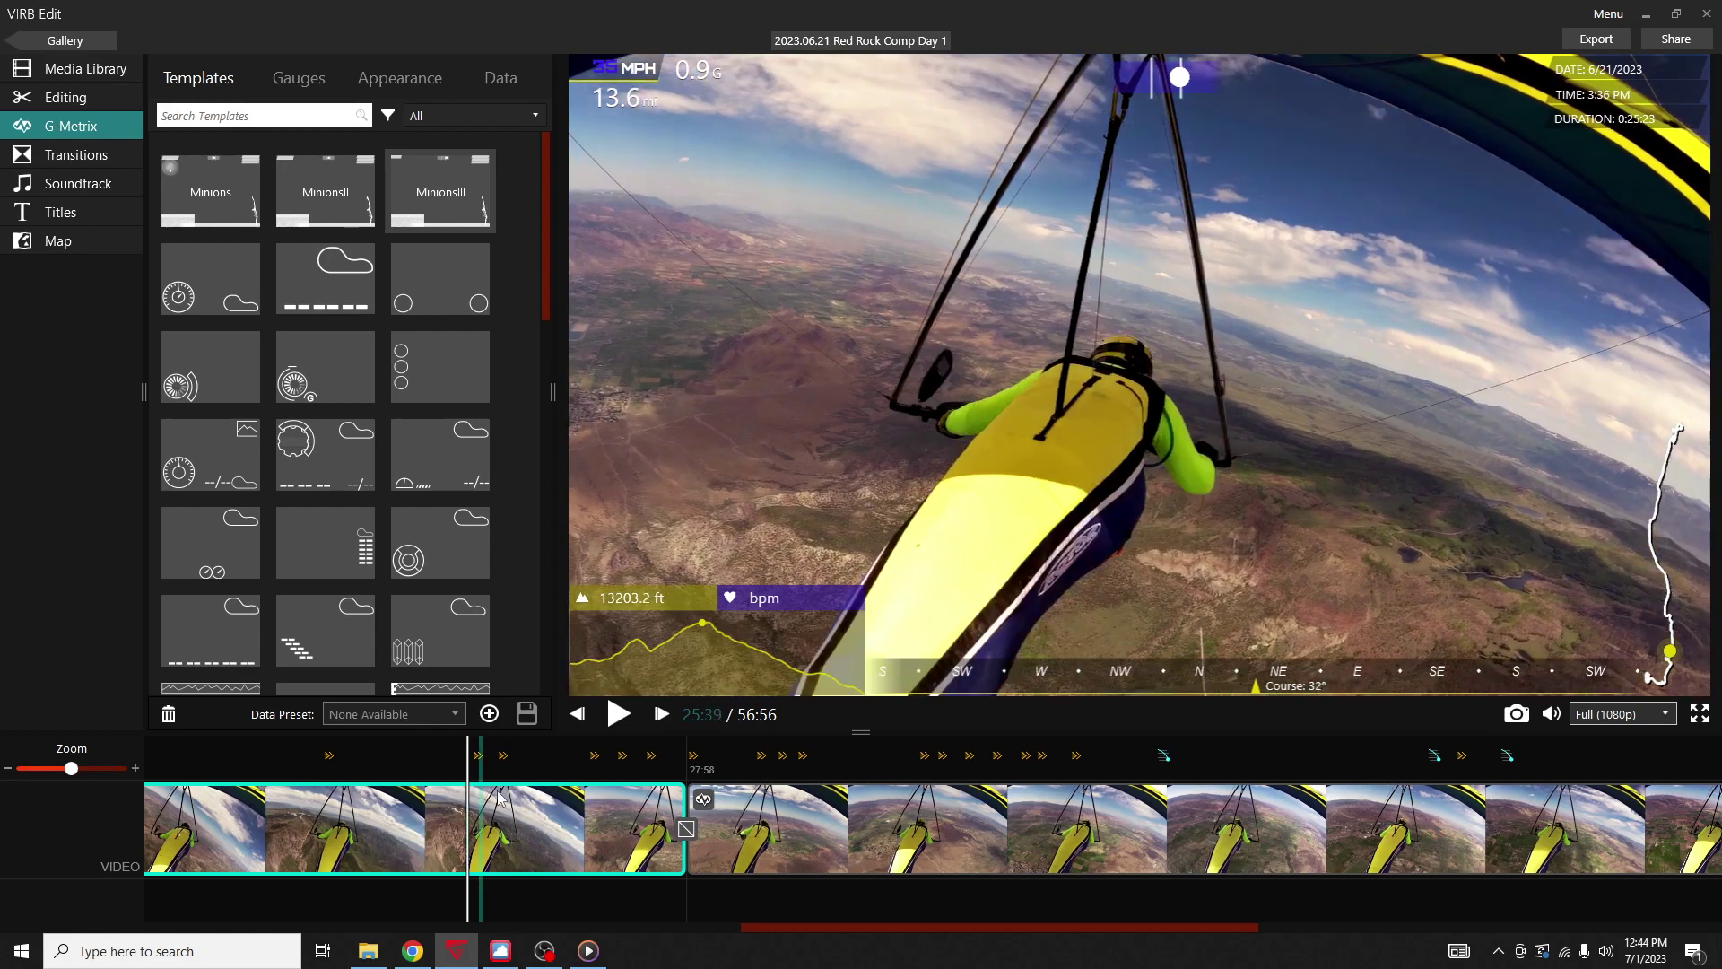
# Play the flight video in short stretches from the playhead, pausing to examine the glider's flight and the overlay data.
pyautogui.click(618, 717)
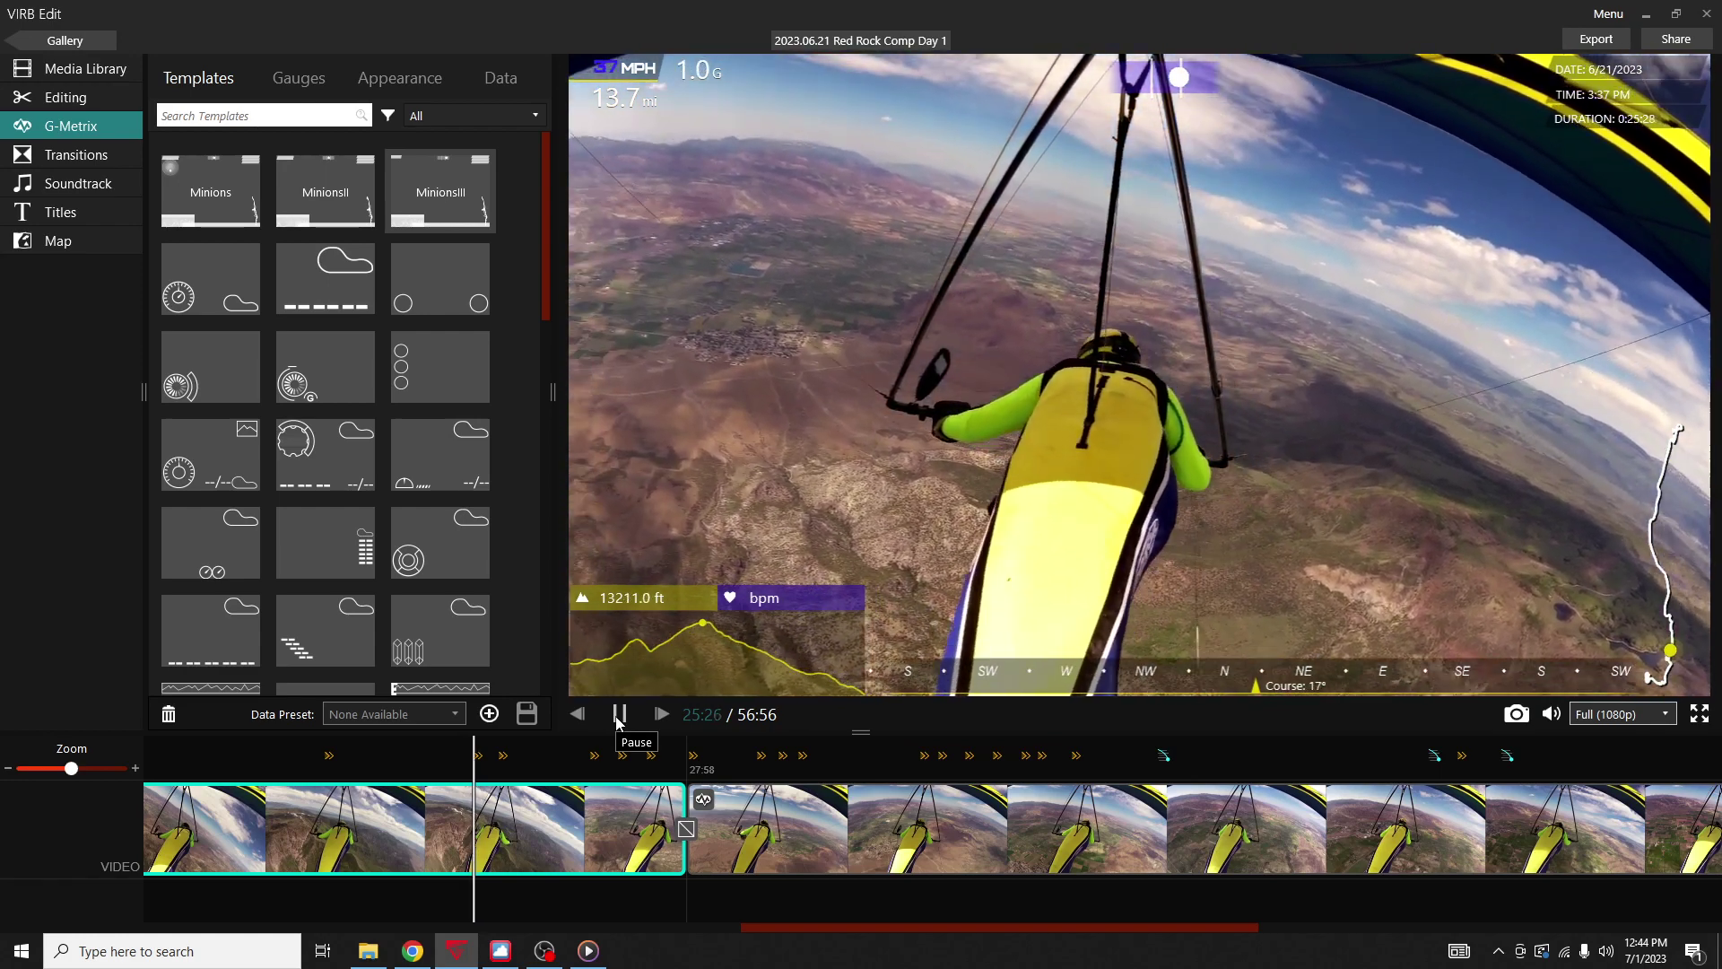
pyautogui.click(618, 714)
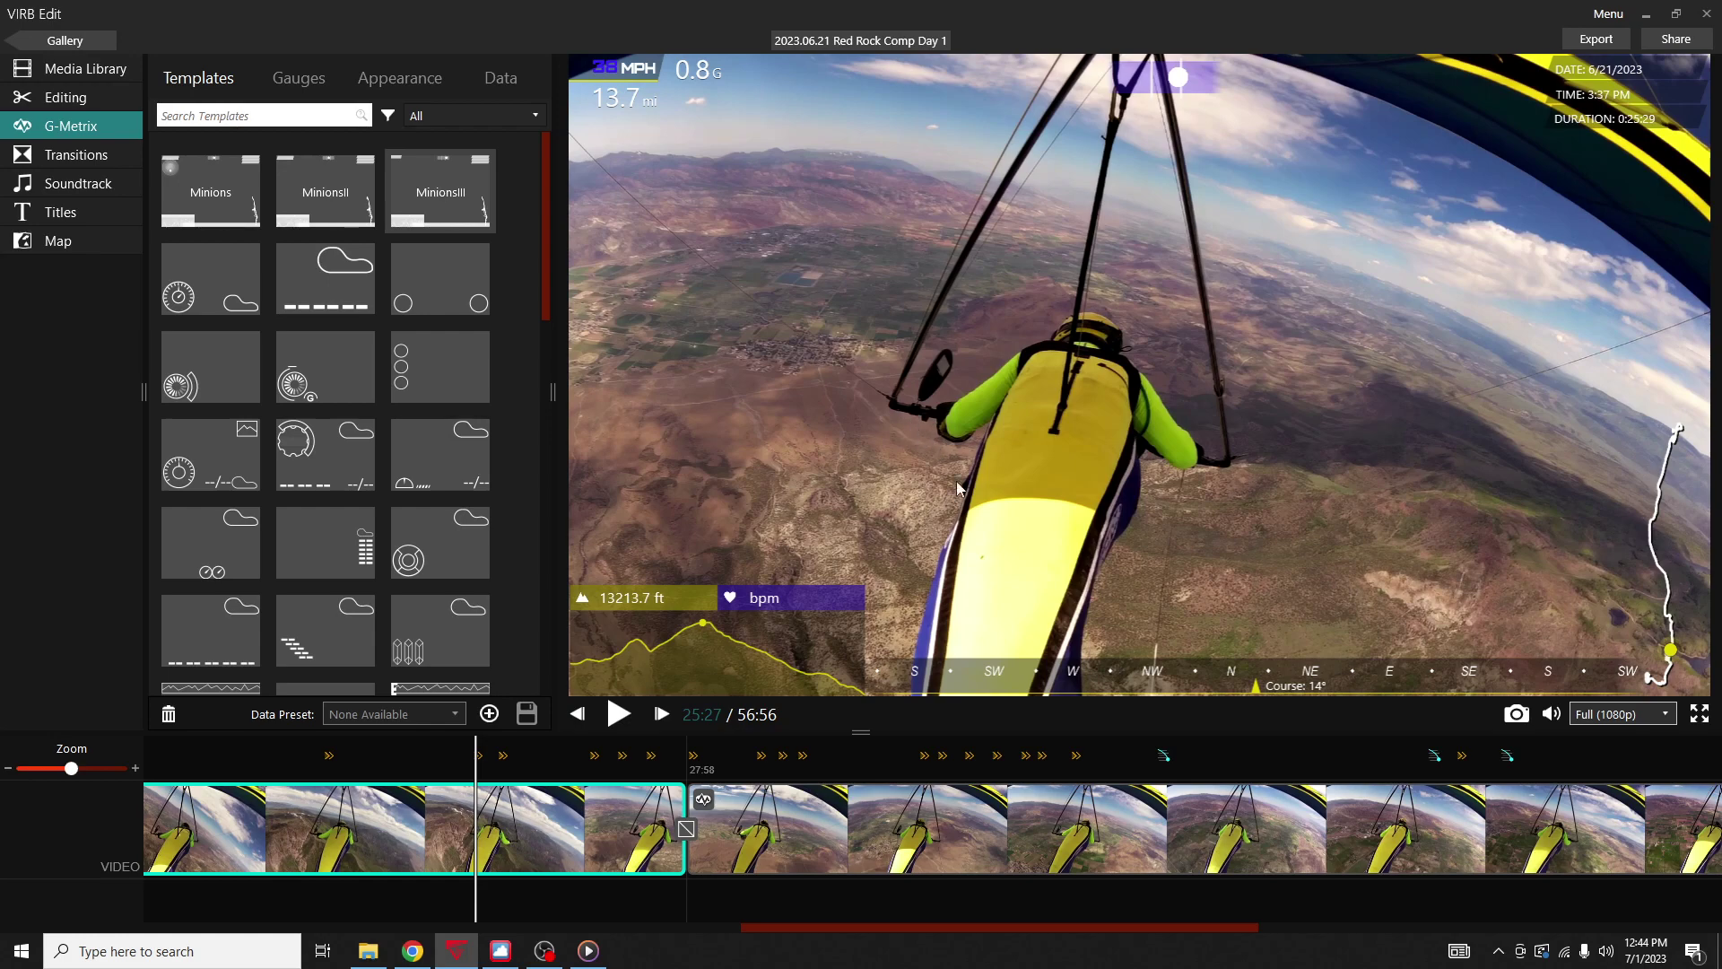
pyautogui.click(614, 712)
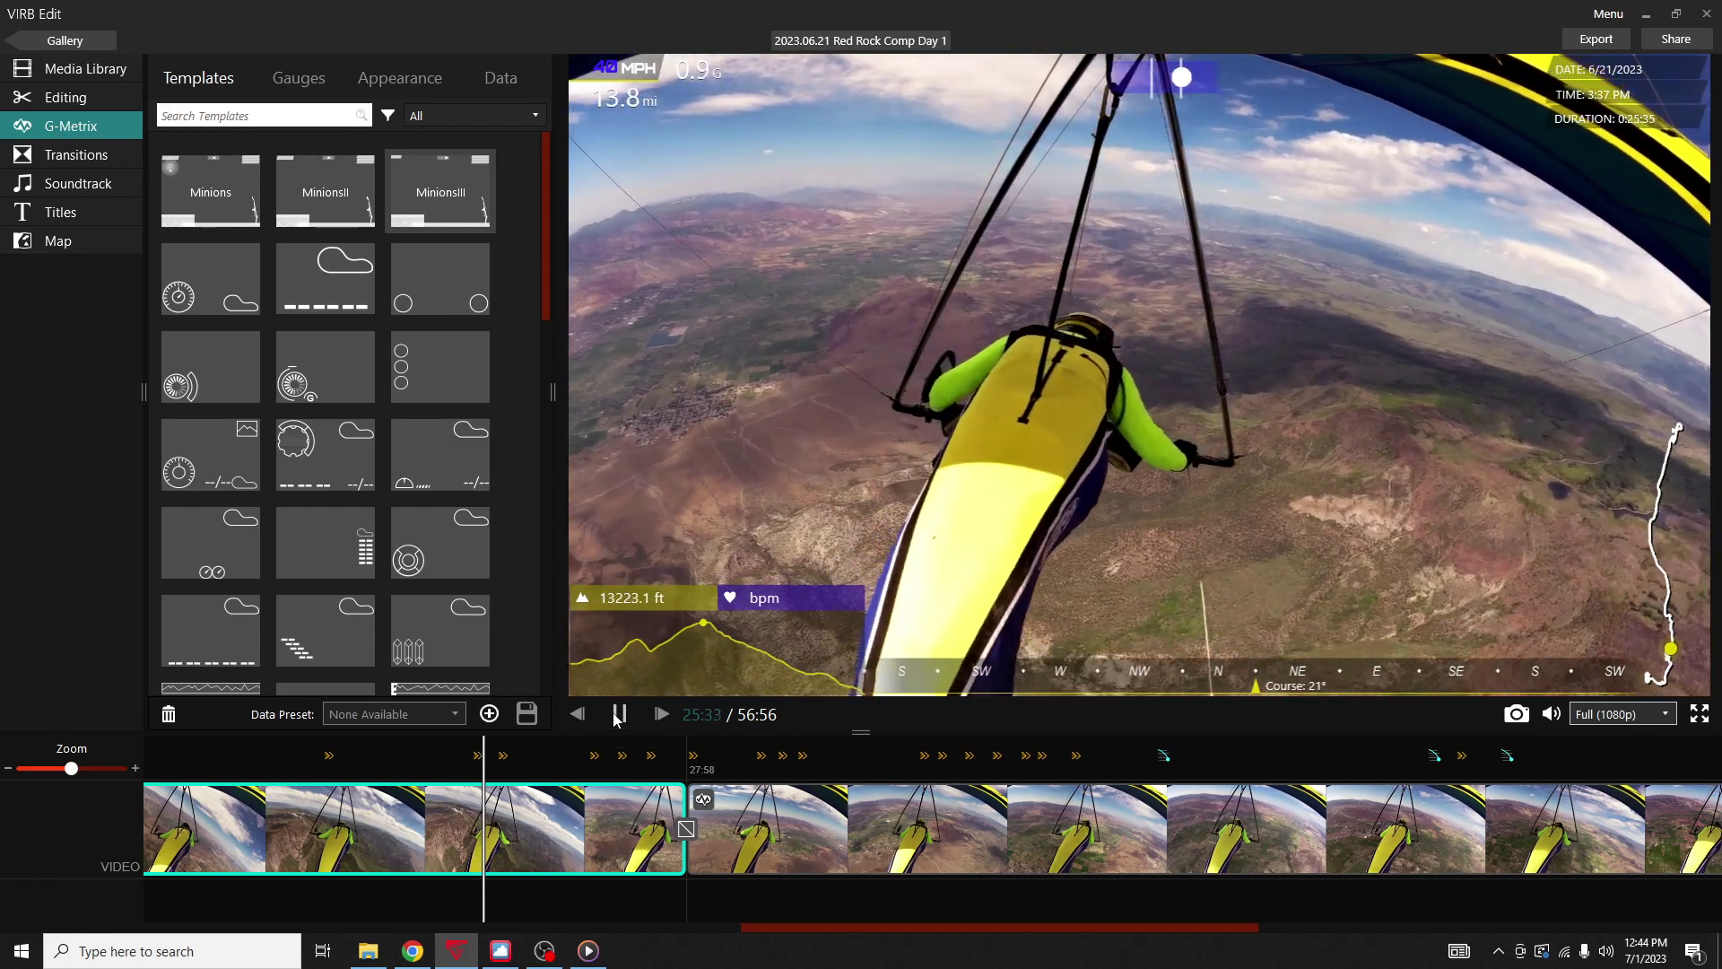
pyautogui.click(618, 714)
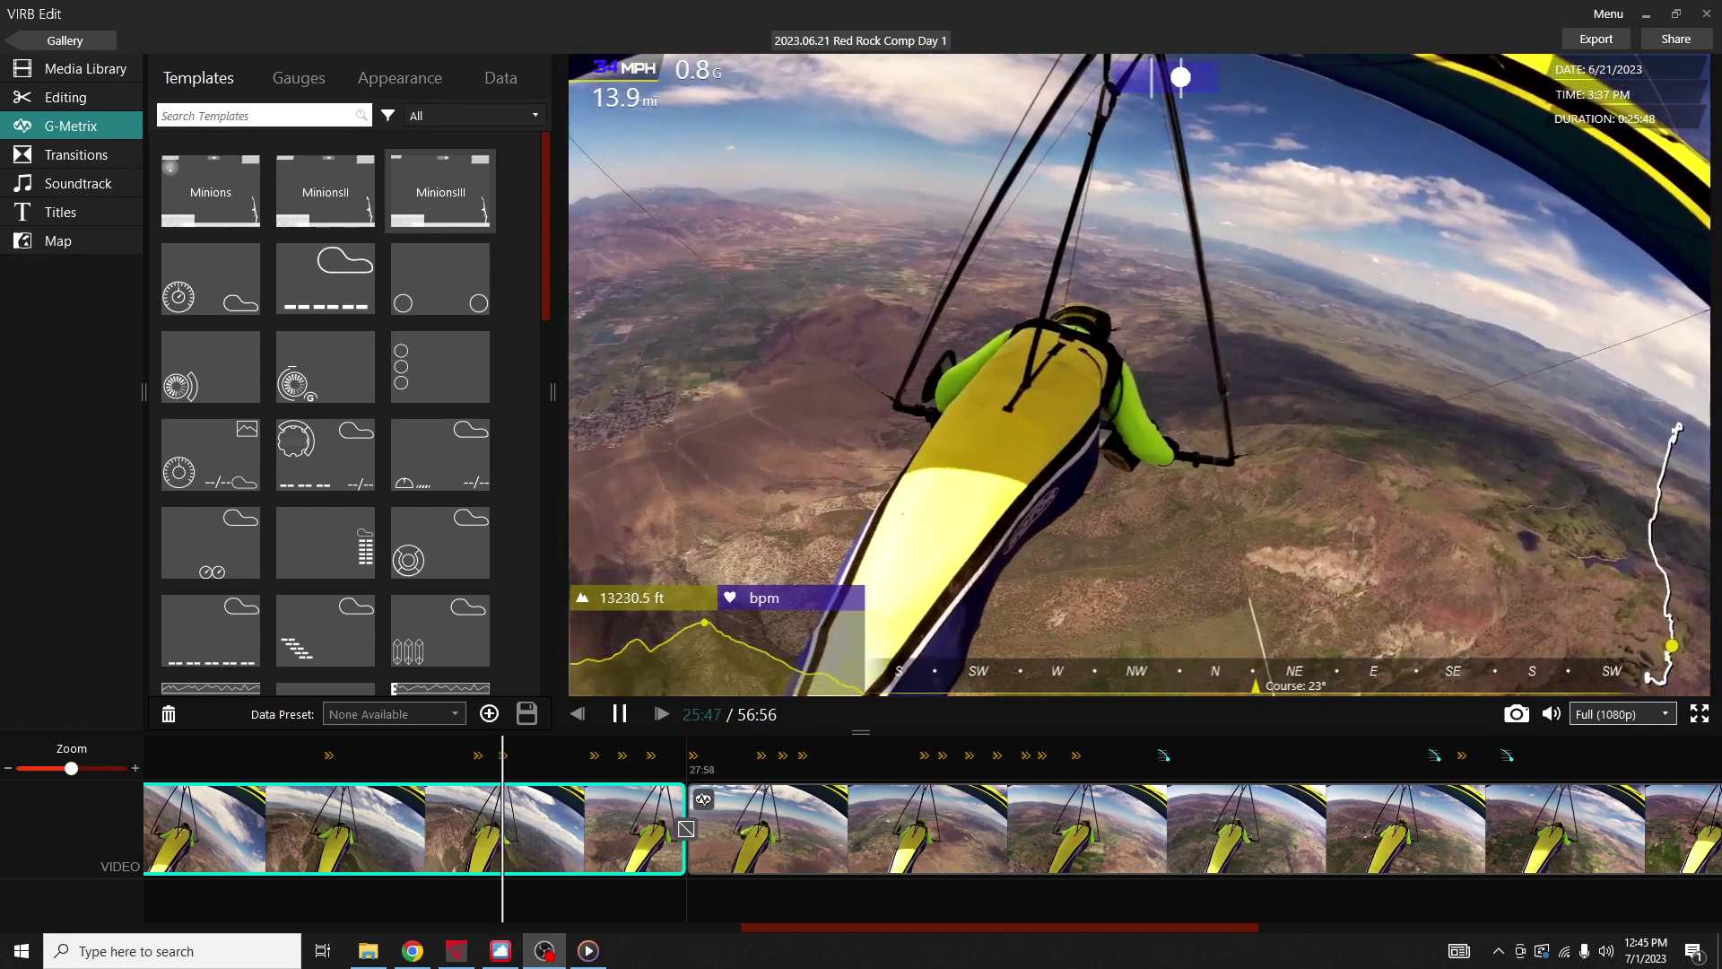
pyautogui.click(619, 714)
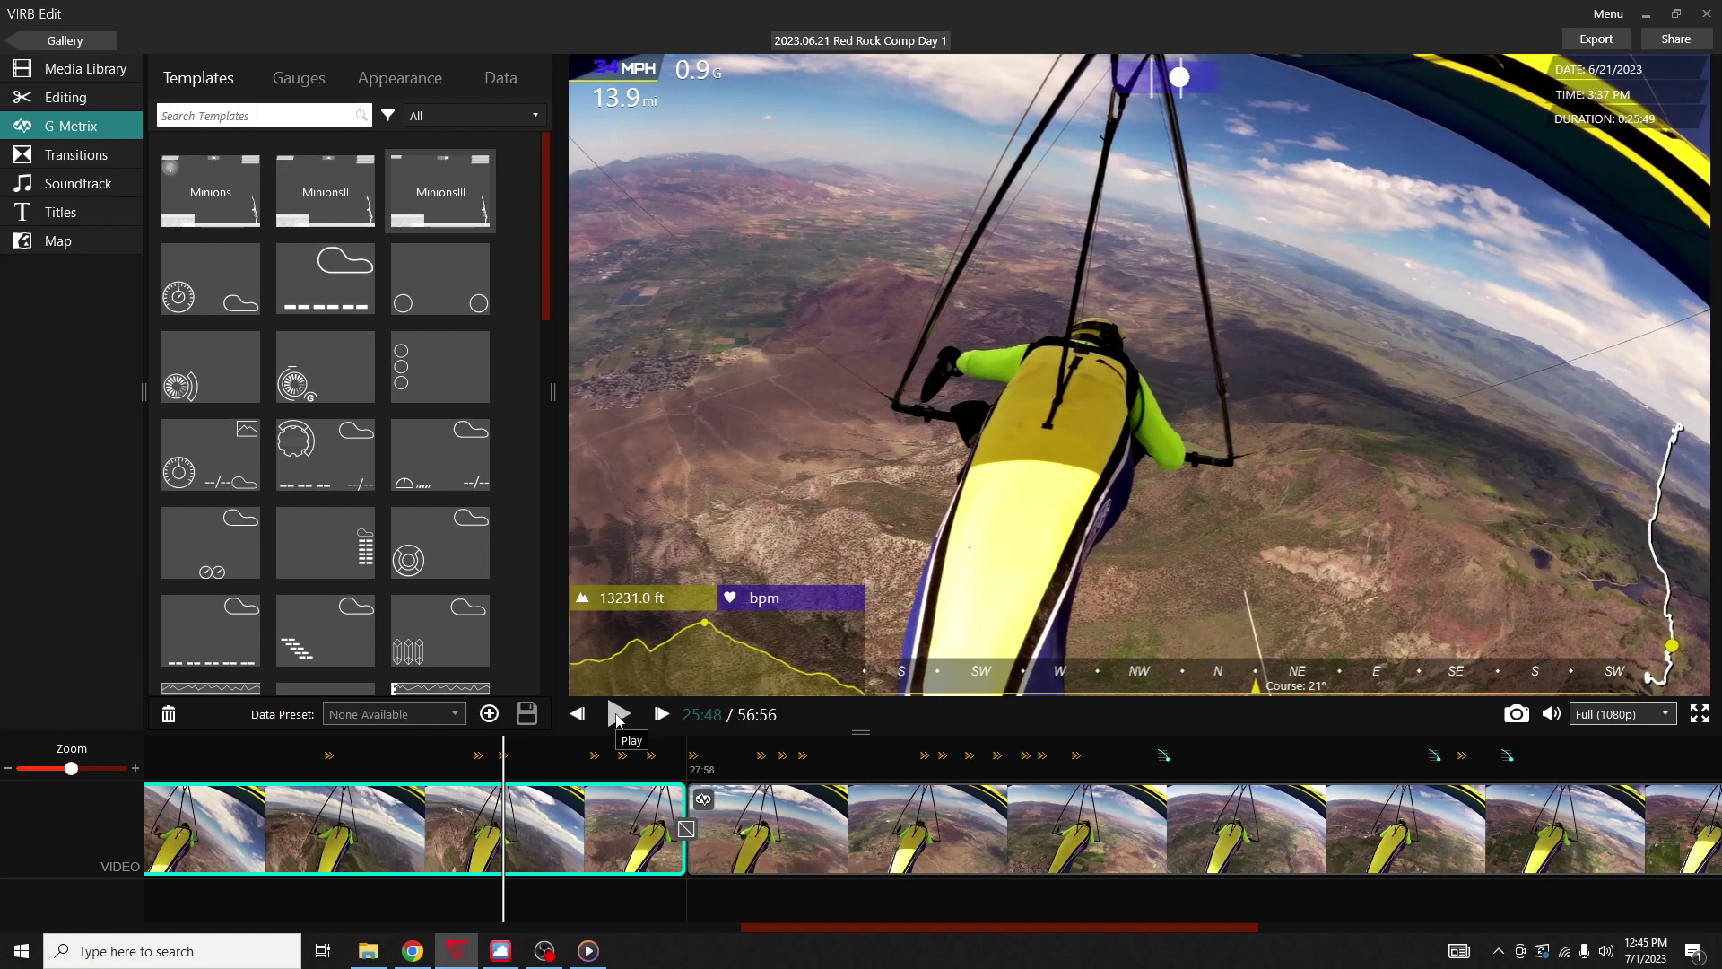
pyautogui.click(618, 714)
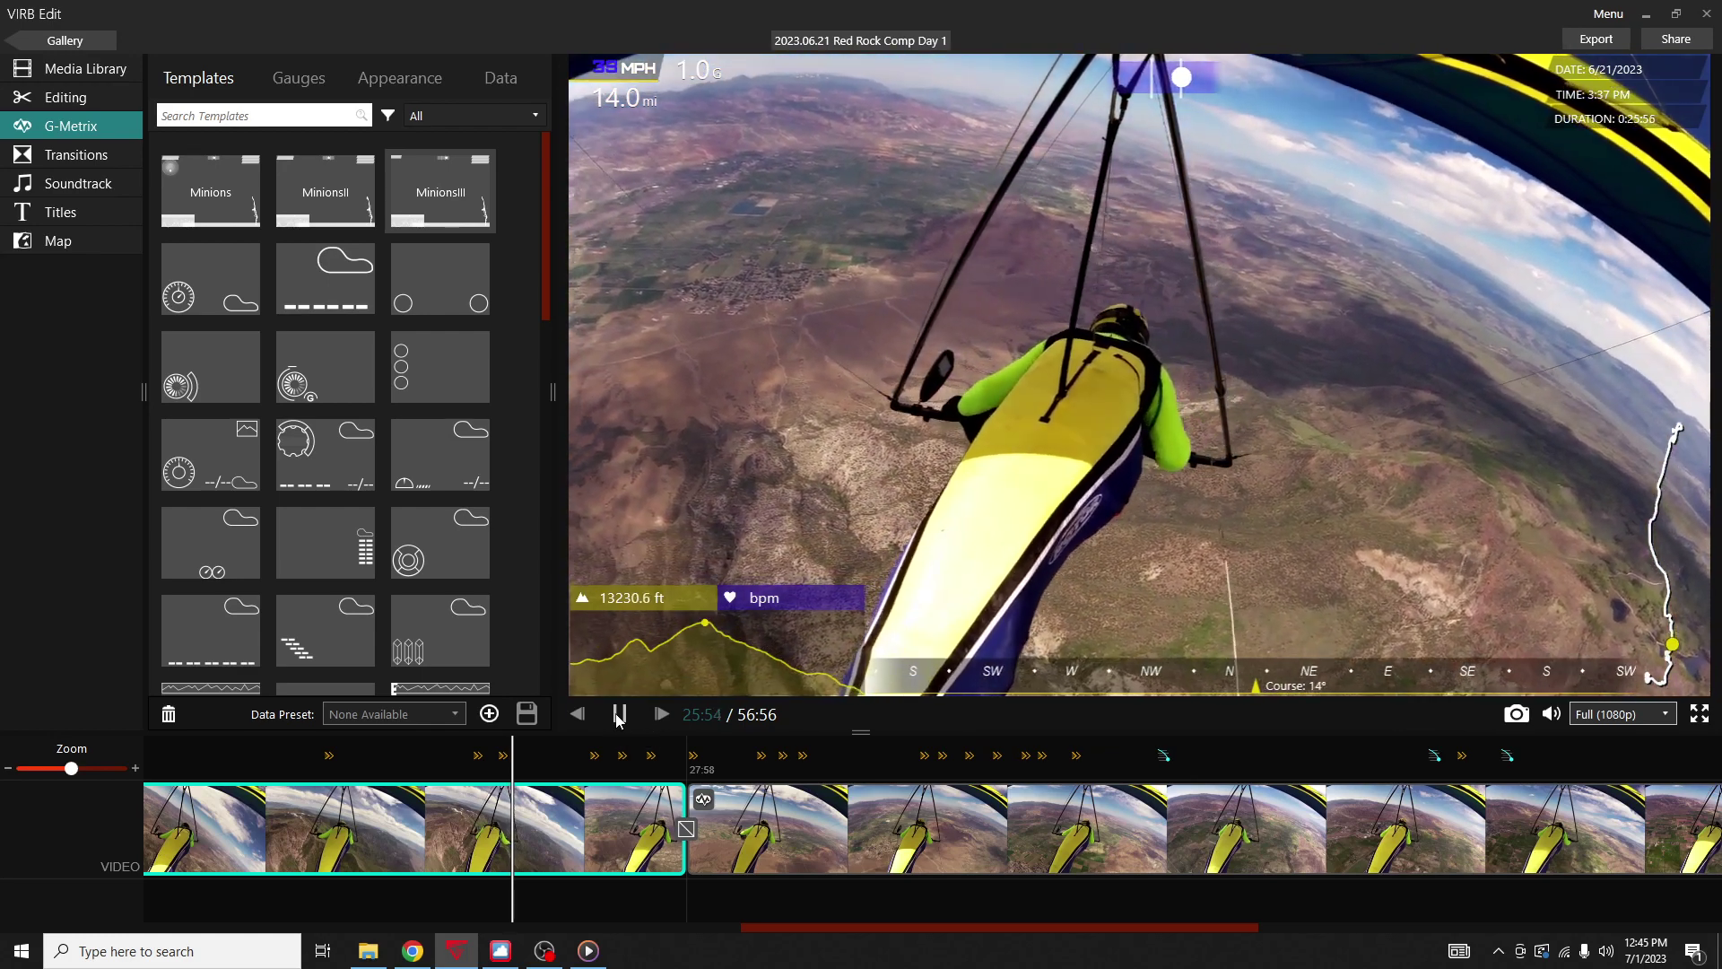
# Pause the flight video near 25:54 and look through the remaining part of the video timeline.
pyautogui.click(618, 714)
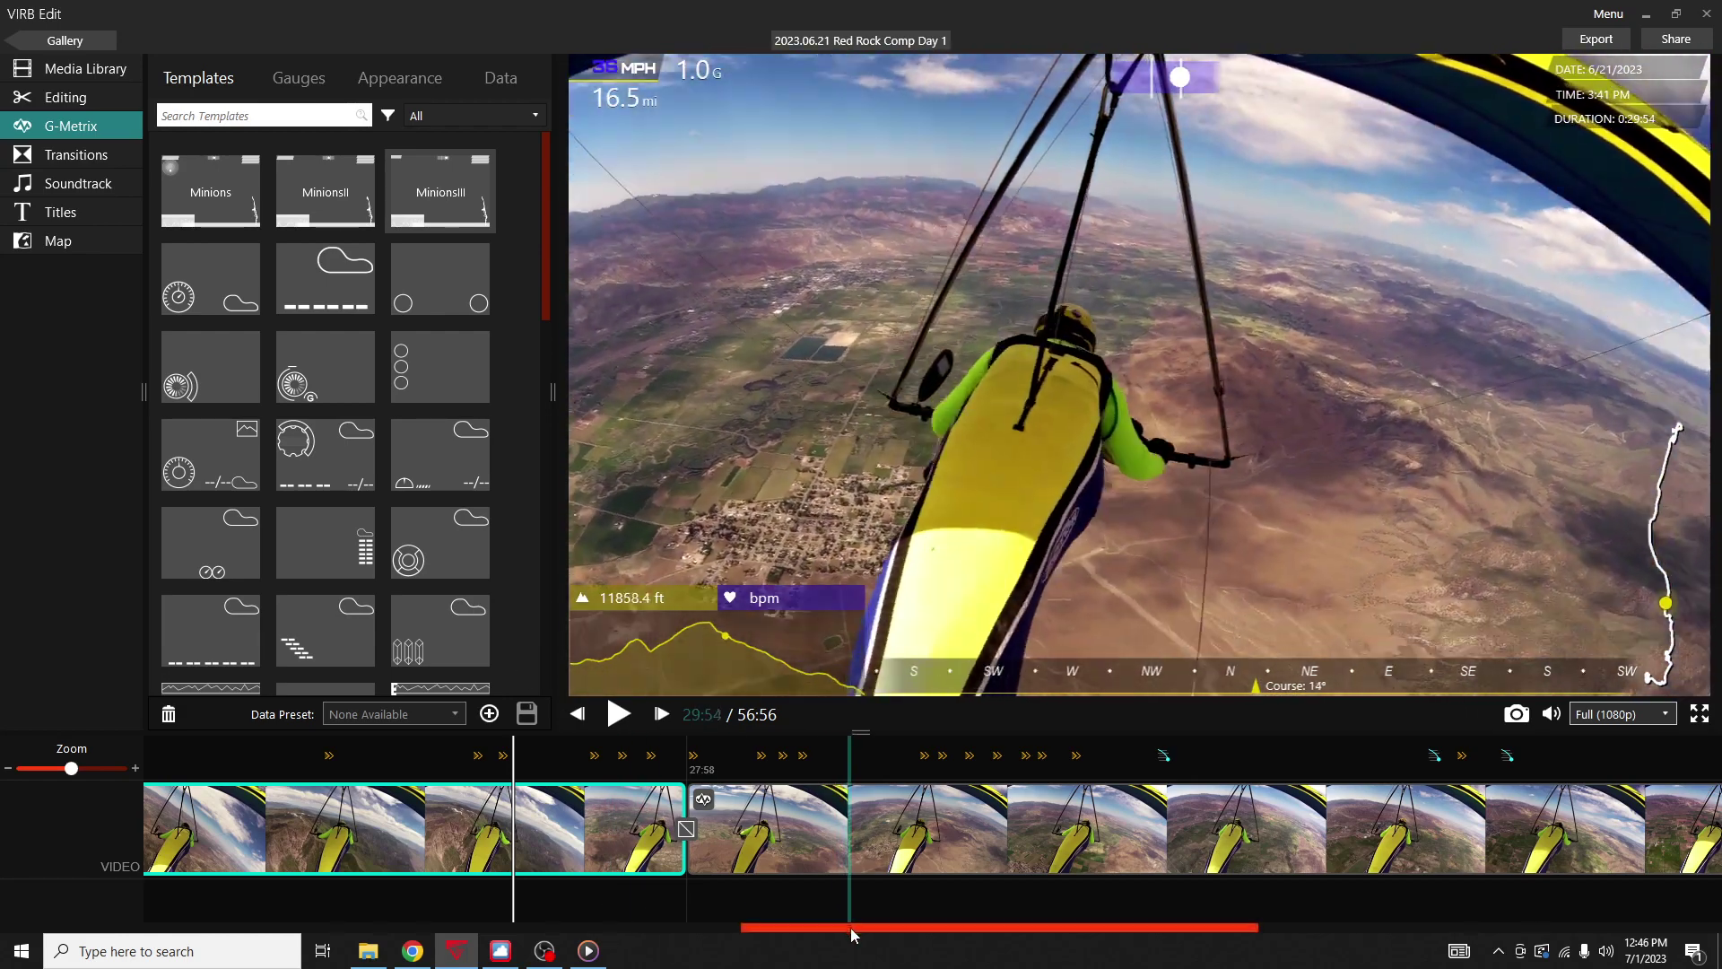
pyautogui.moveTo(850, 929); pyautogui.dragTo(1459, 918)
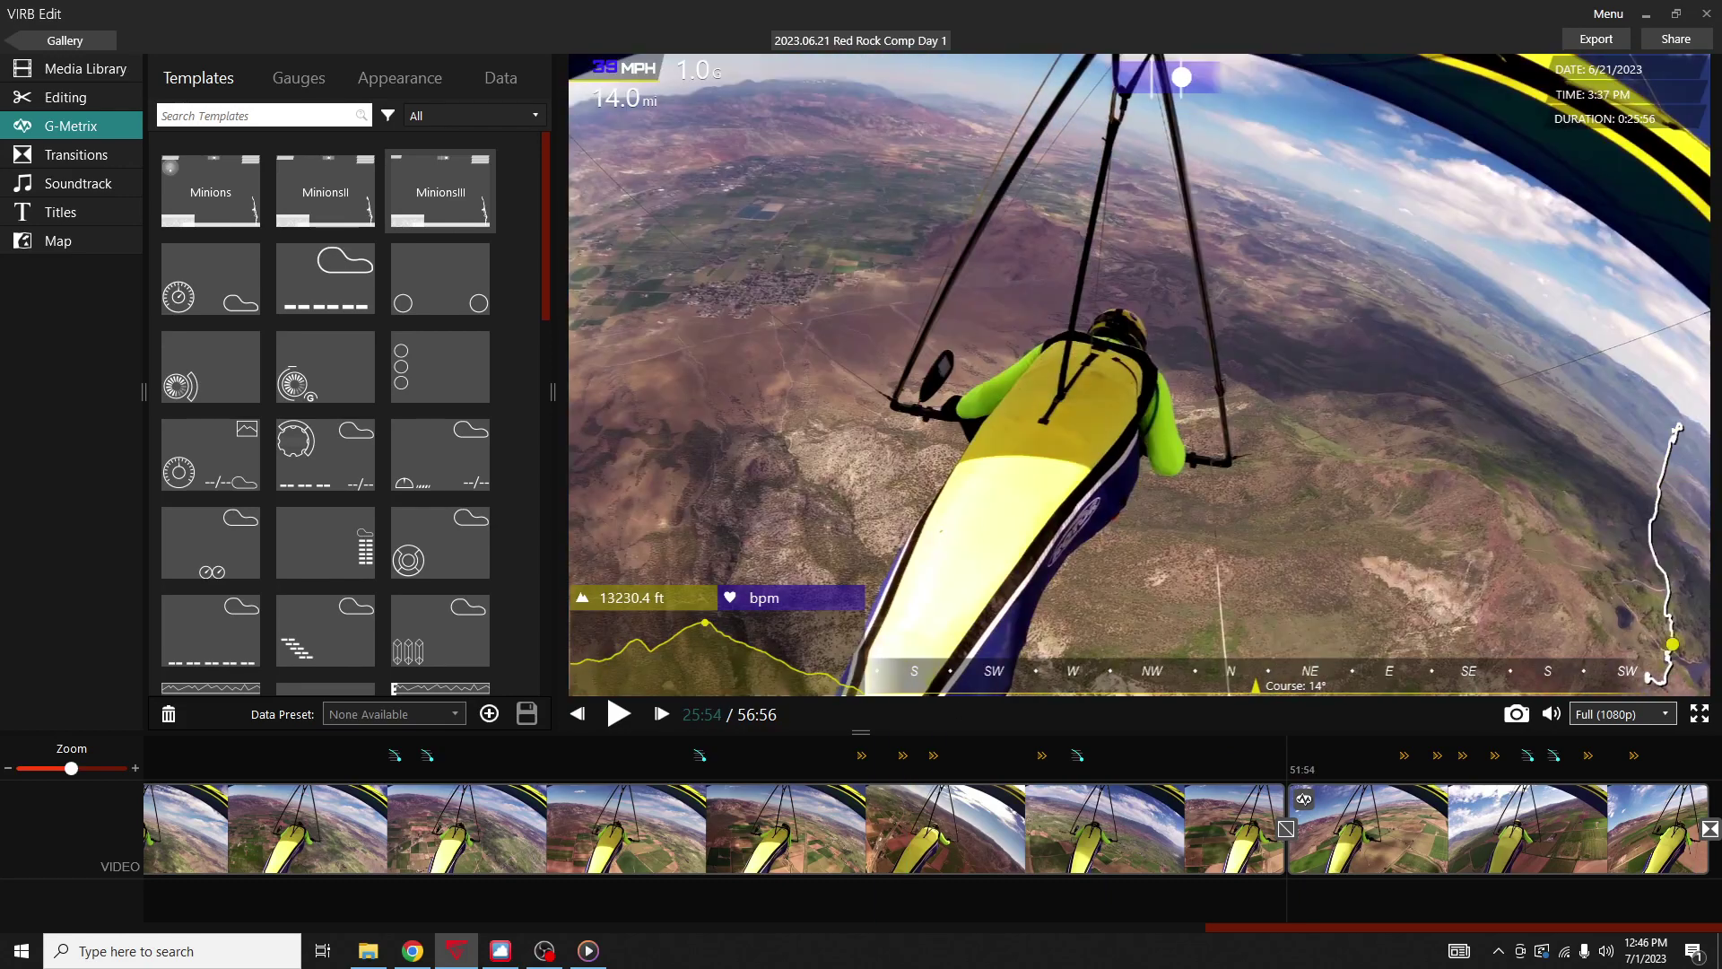
# Switch to SeeYou and show the statistics for the whole flight to read the circling and straight-flight figures.
pyautogui.hotkey('alt', 'Tab')
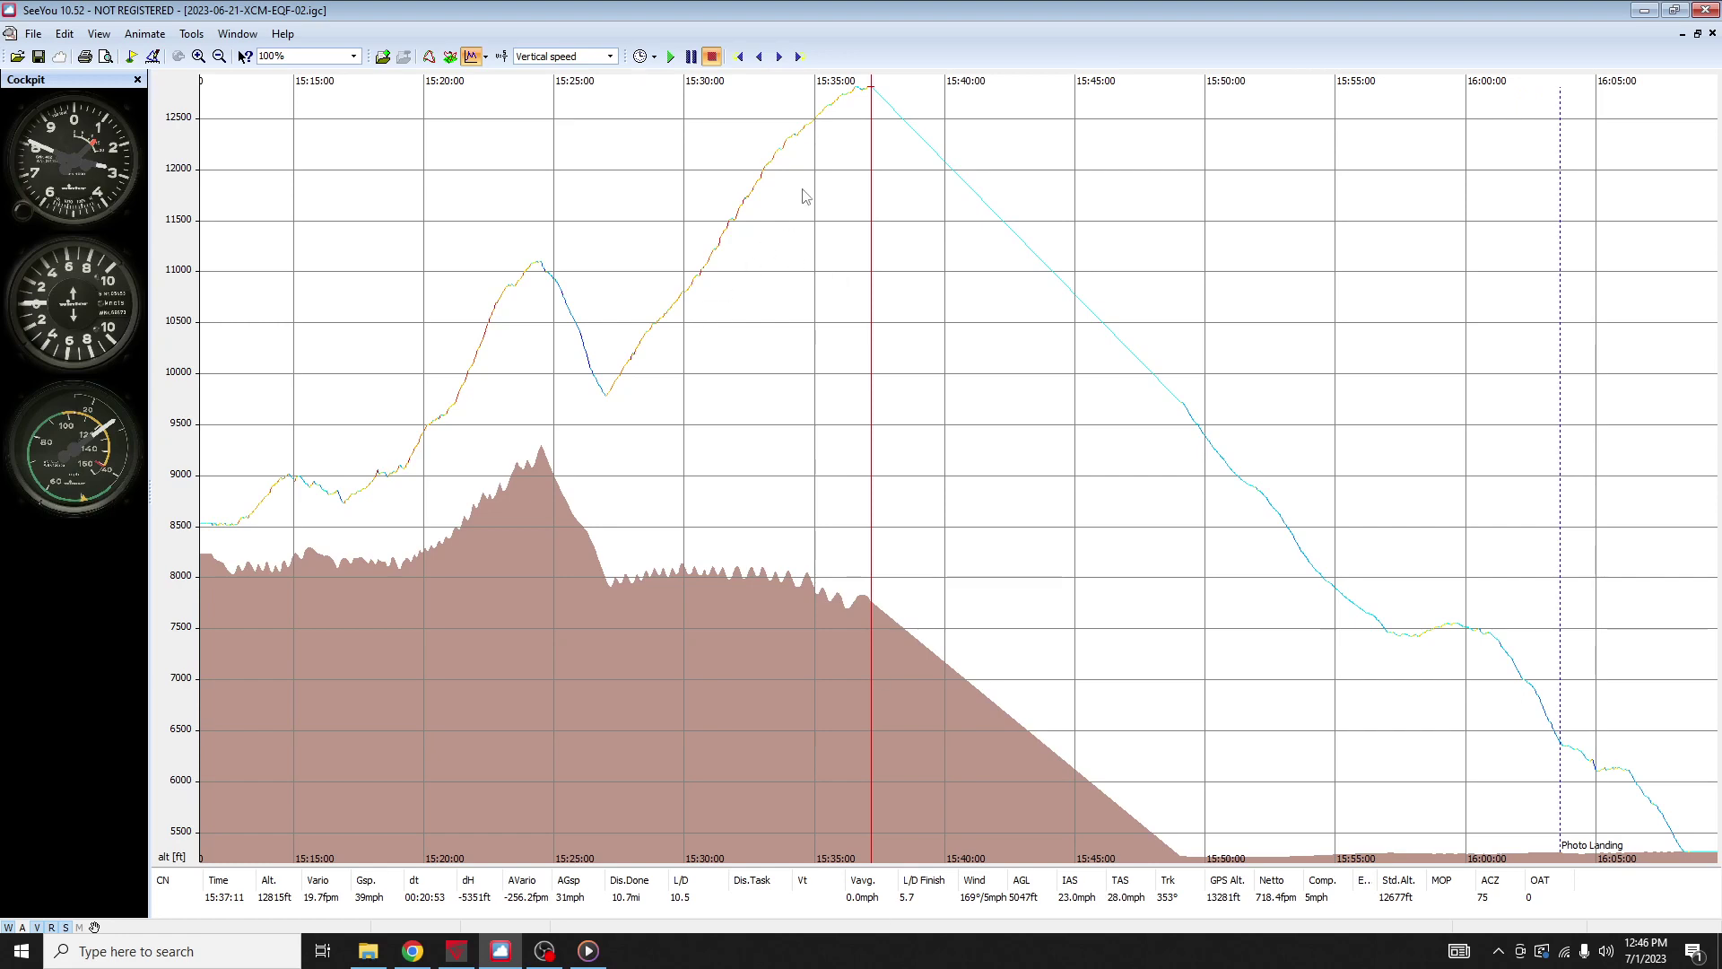
pyautogui.click(499, 57)
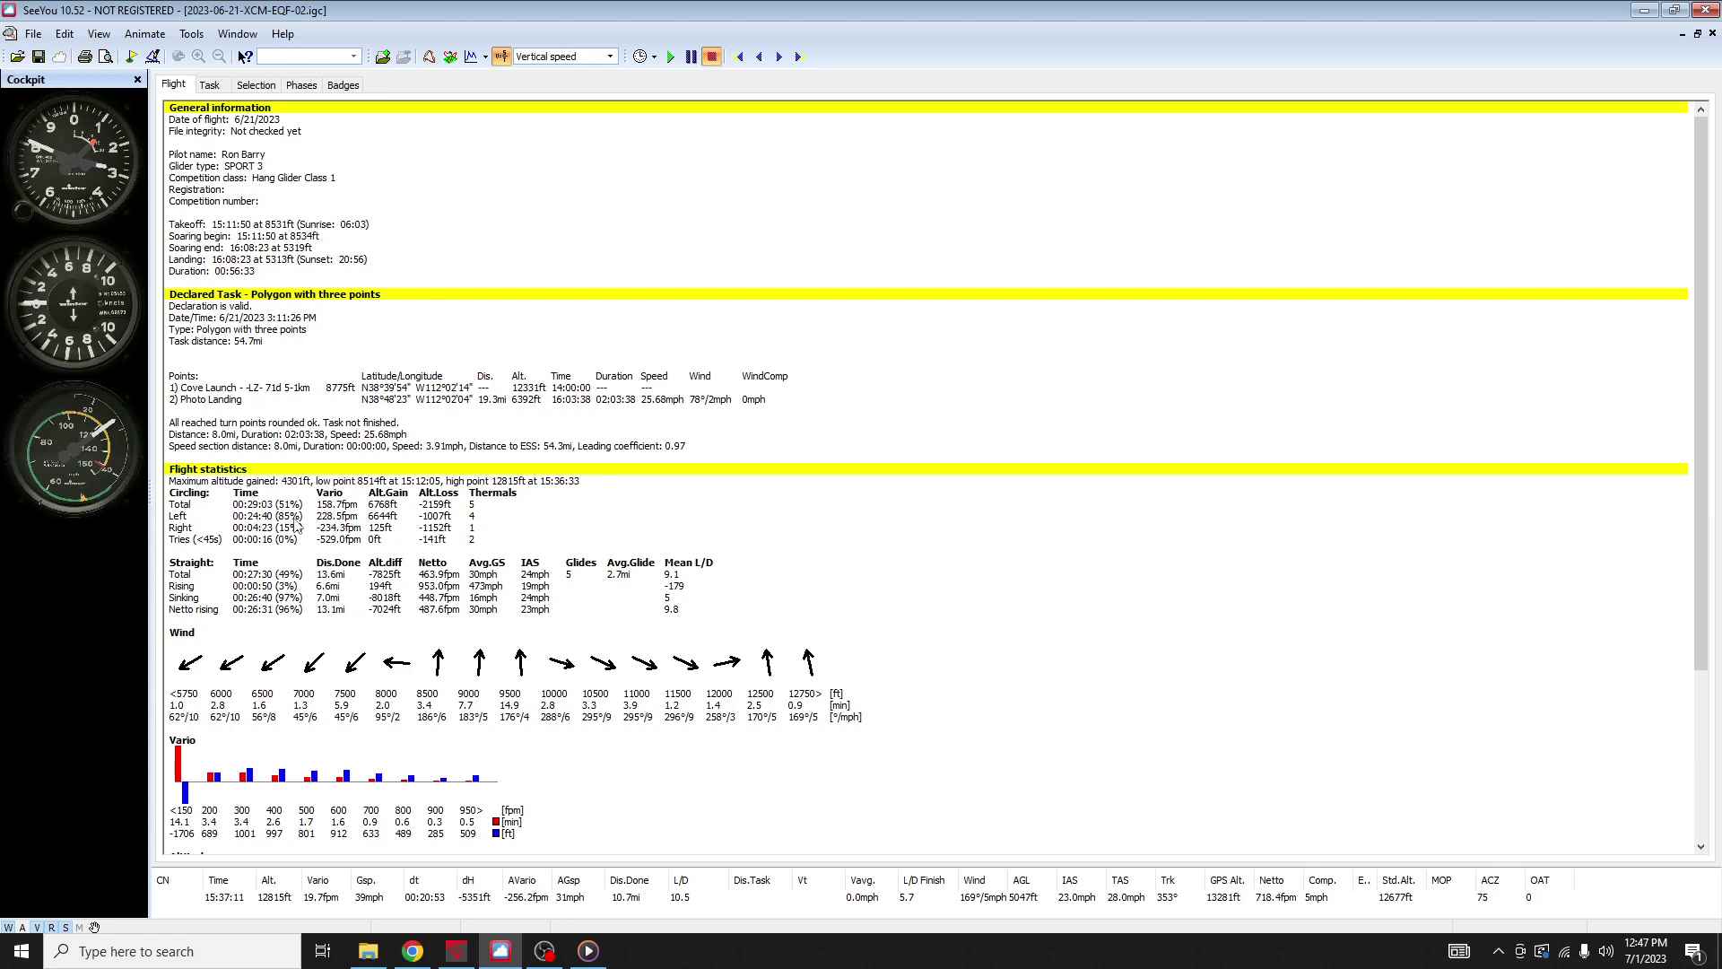
# Show the flight on the map and follow the long glide north past Annabella and Richfield to the final circles near the landing.
pyautogui.click(428, 57)
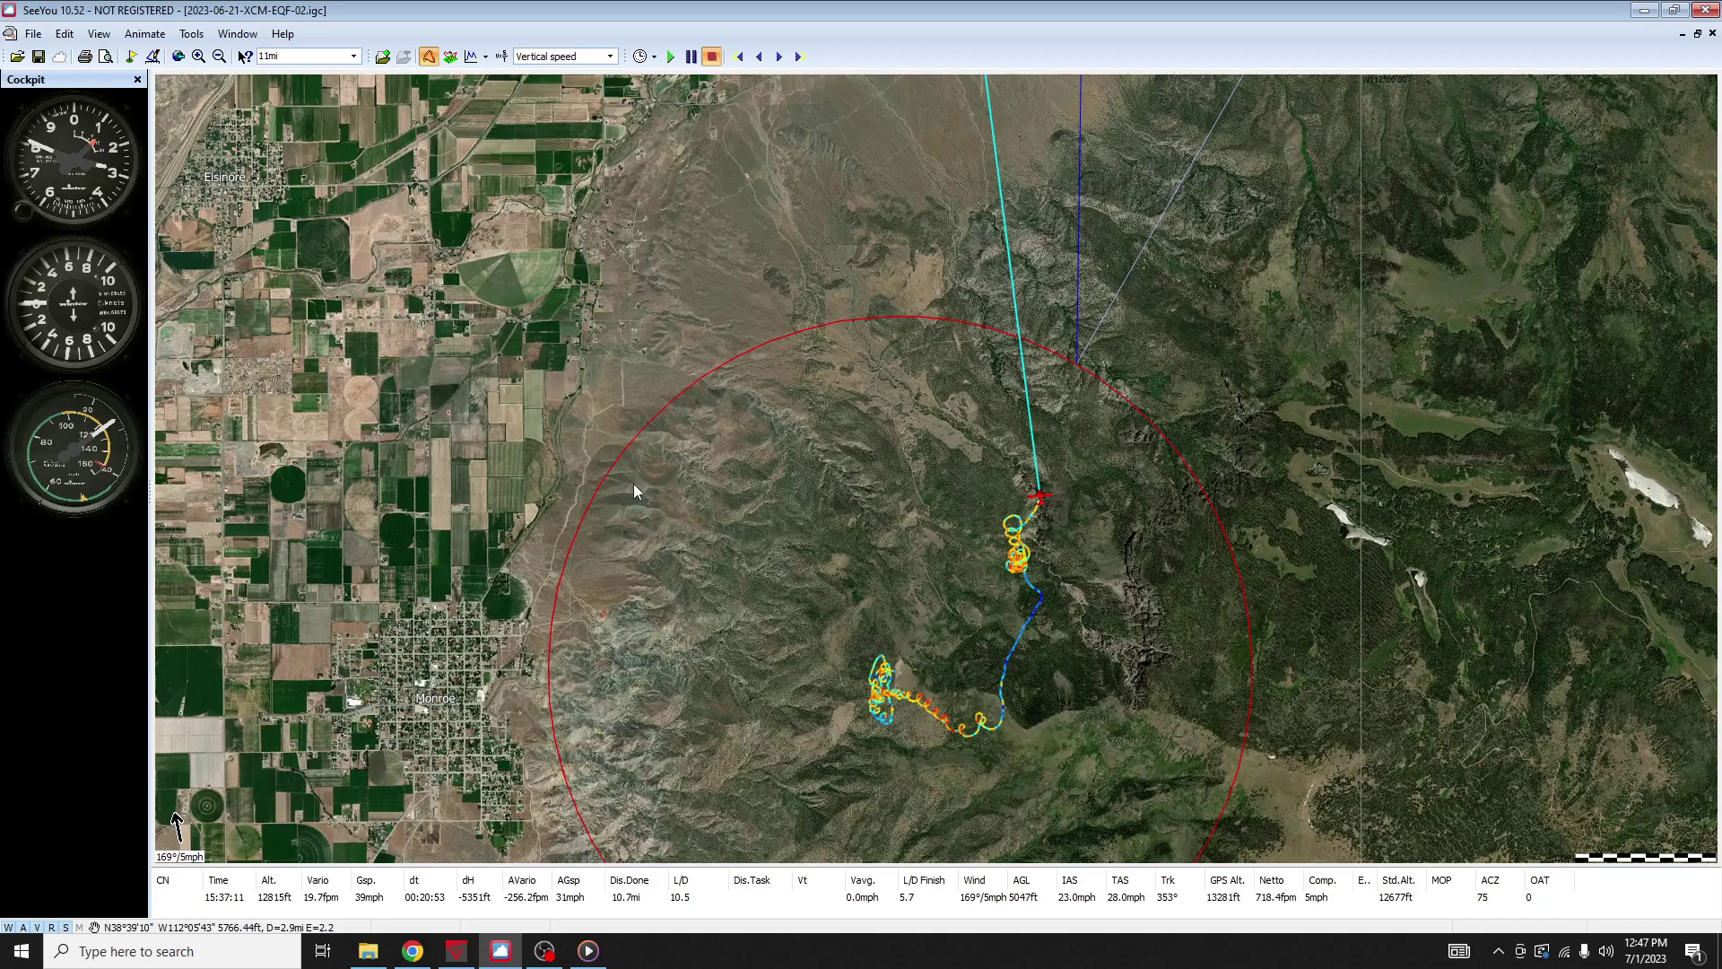
pyautogui.scroll(-1, 772, 378)
pyautogui.moveTo(986, 244); pyautogui.dragTo(994, 740)
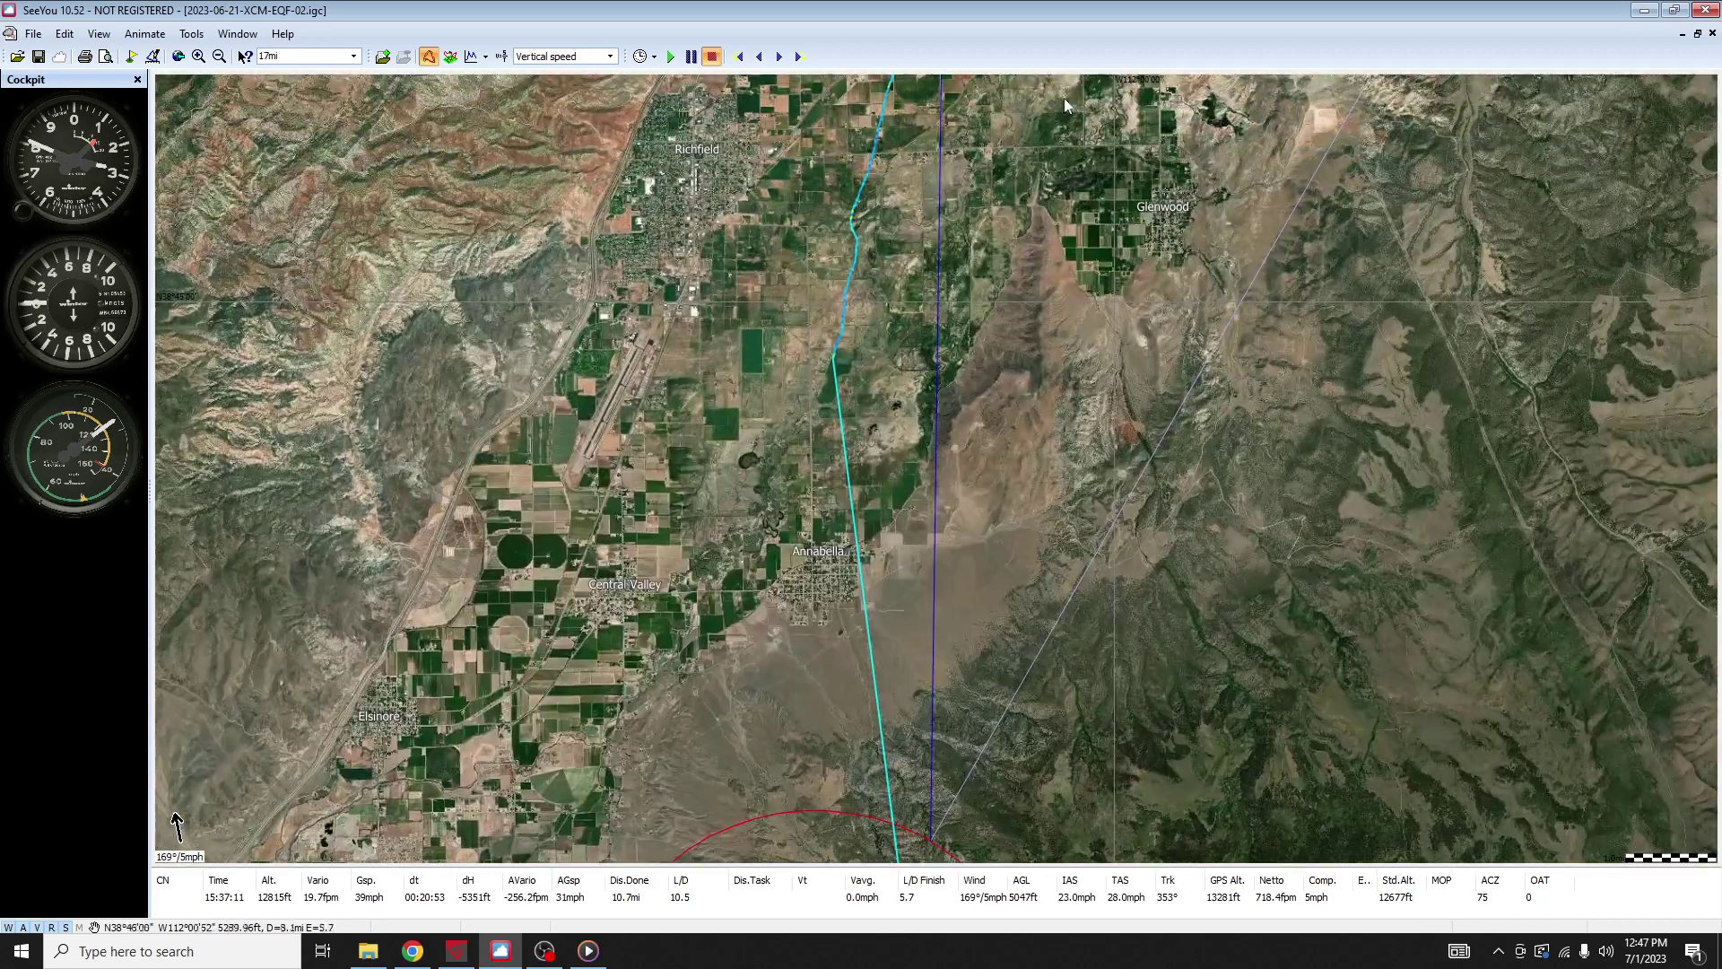
pyautogui.moveTo(1103, 11); pyautogui.dragTo(1103, 51)
pyautogui.doubleClick(1289, 47)
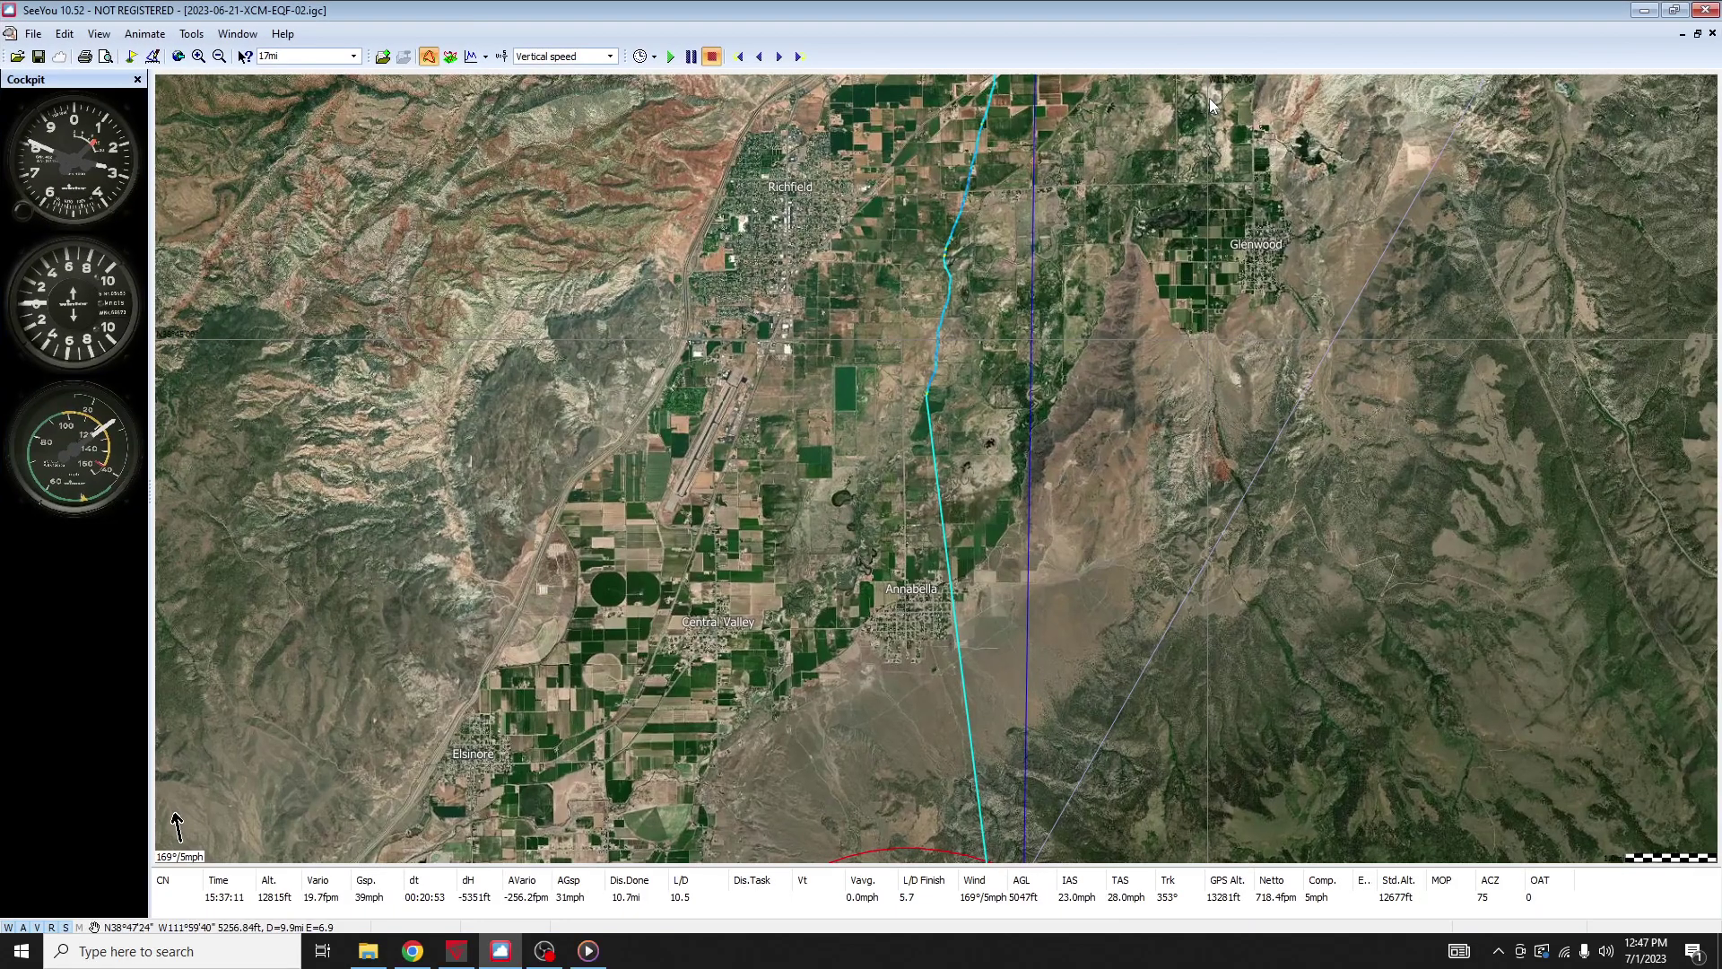
pyautogui.moveTo(1018, 90); pyautogui.dragTo(885, 434)
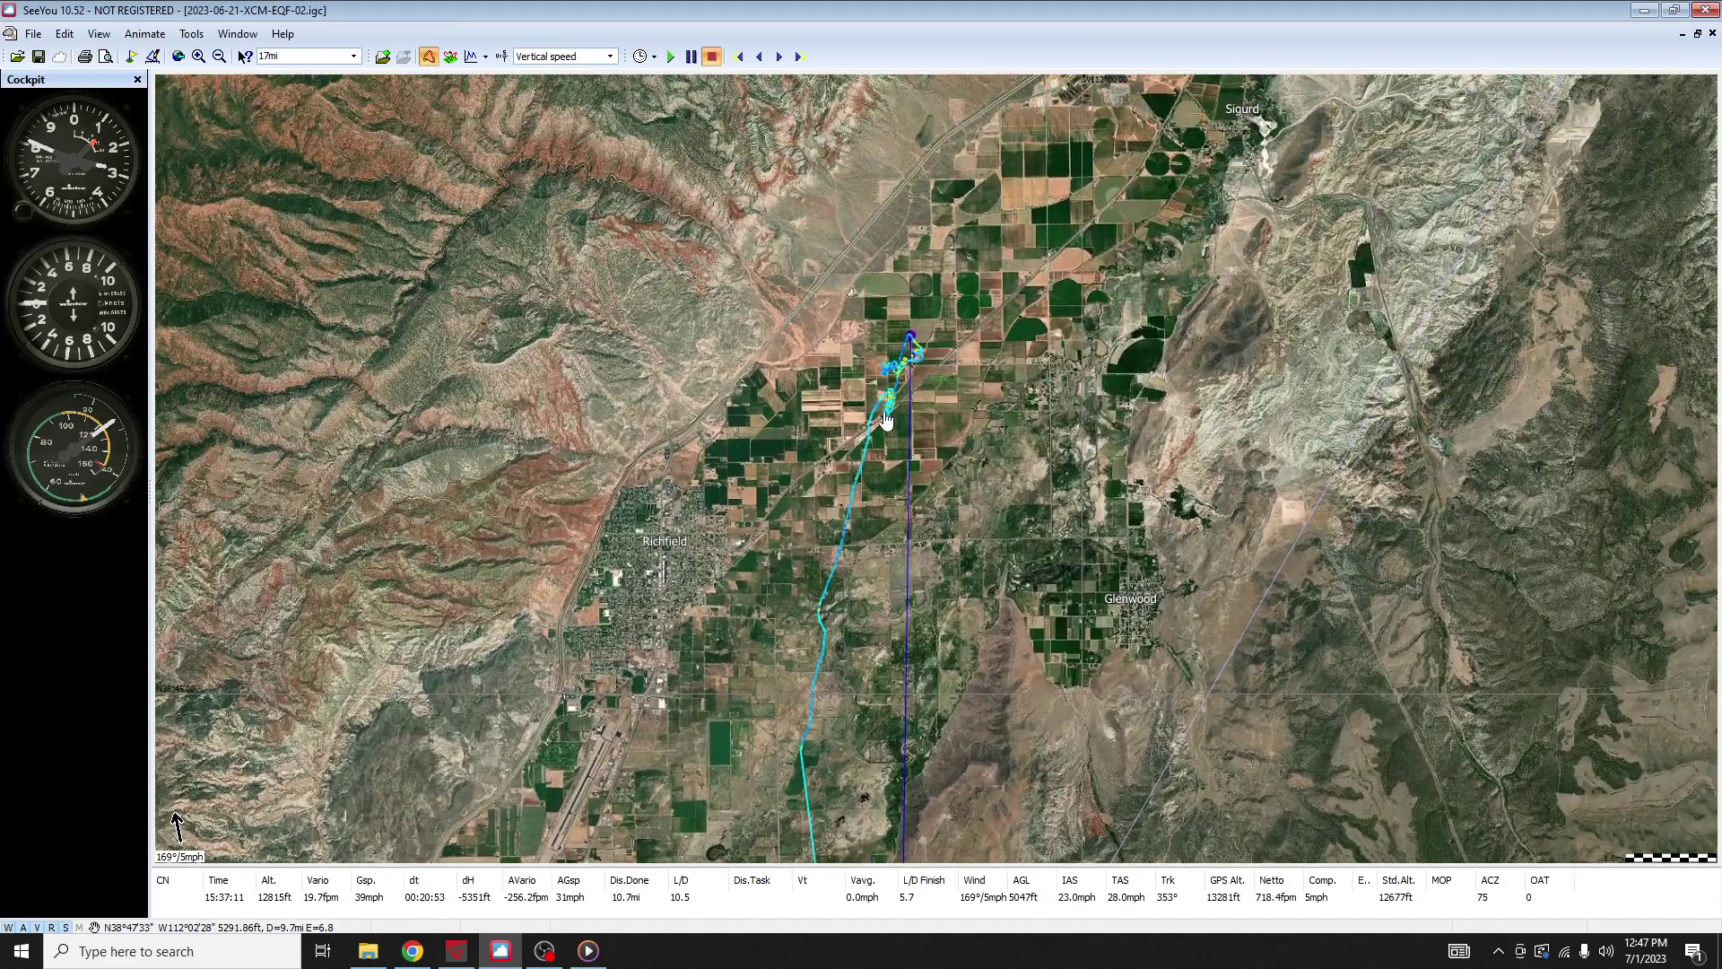
pyautogui.scroll(1, 885, 419)
pyautogui.scroll(2, 888, 417)
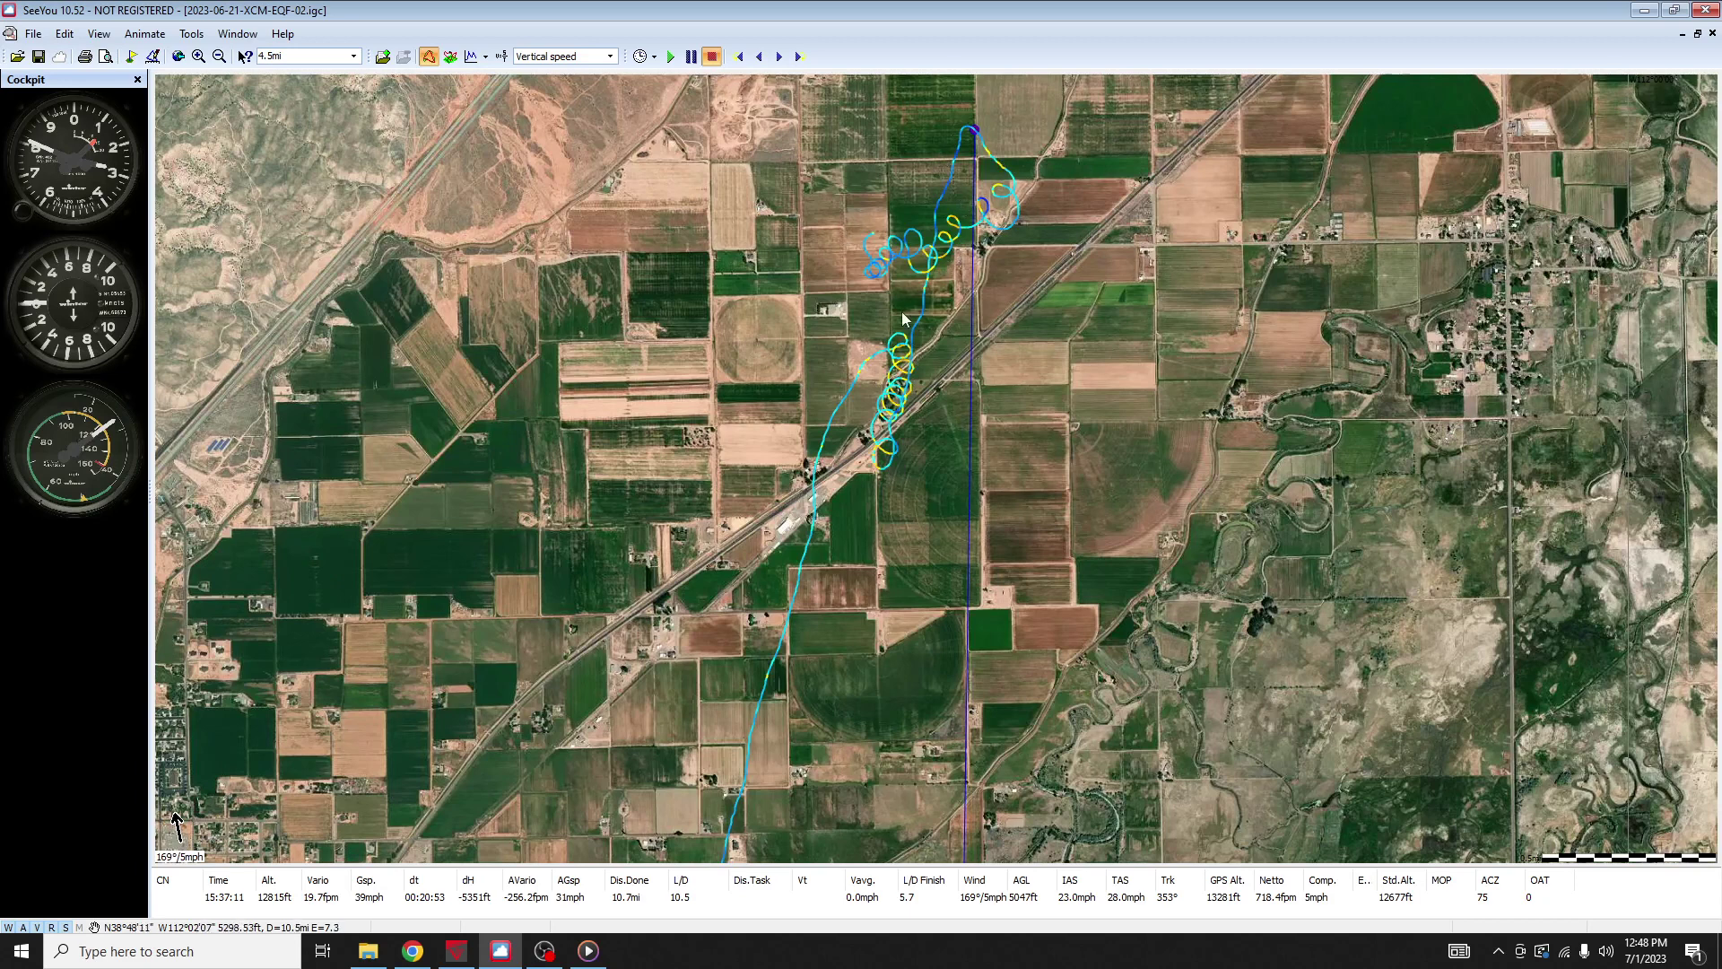
# Check the circling figures in the flight statistics, and return to the map to examine the low circles before landing.
pyautogui.click(499, 59)
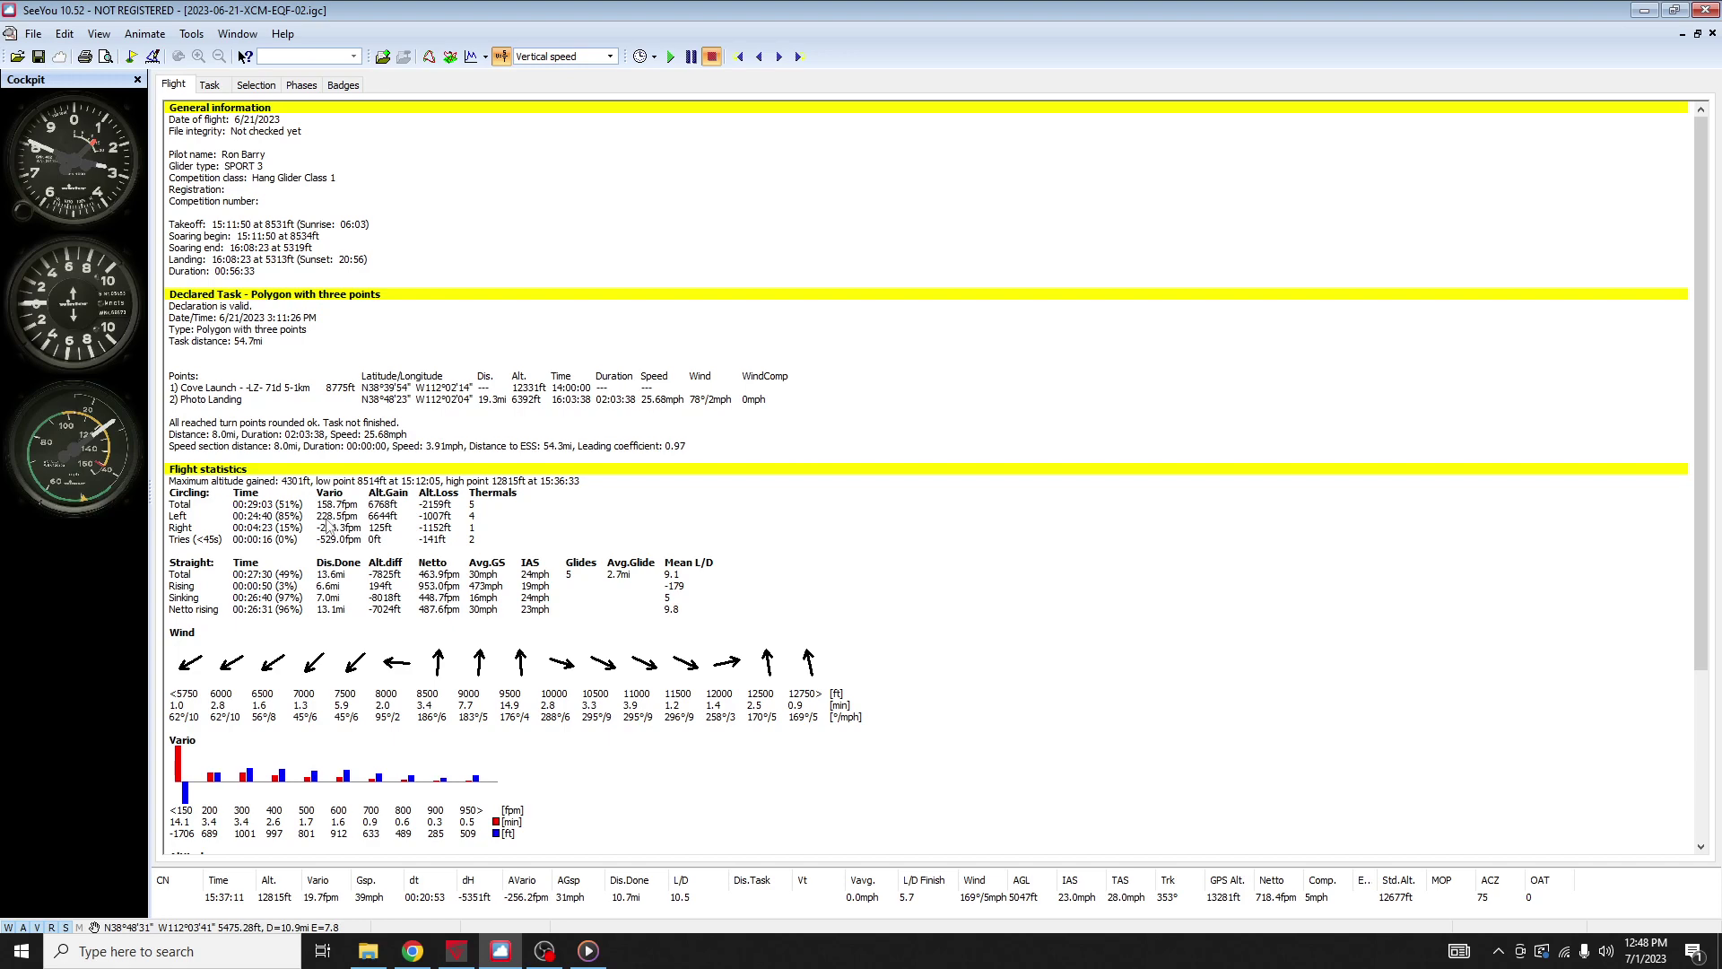
pyautogui.click(429, 56)
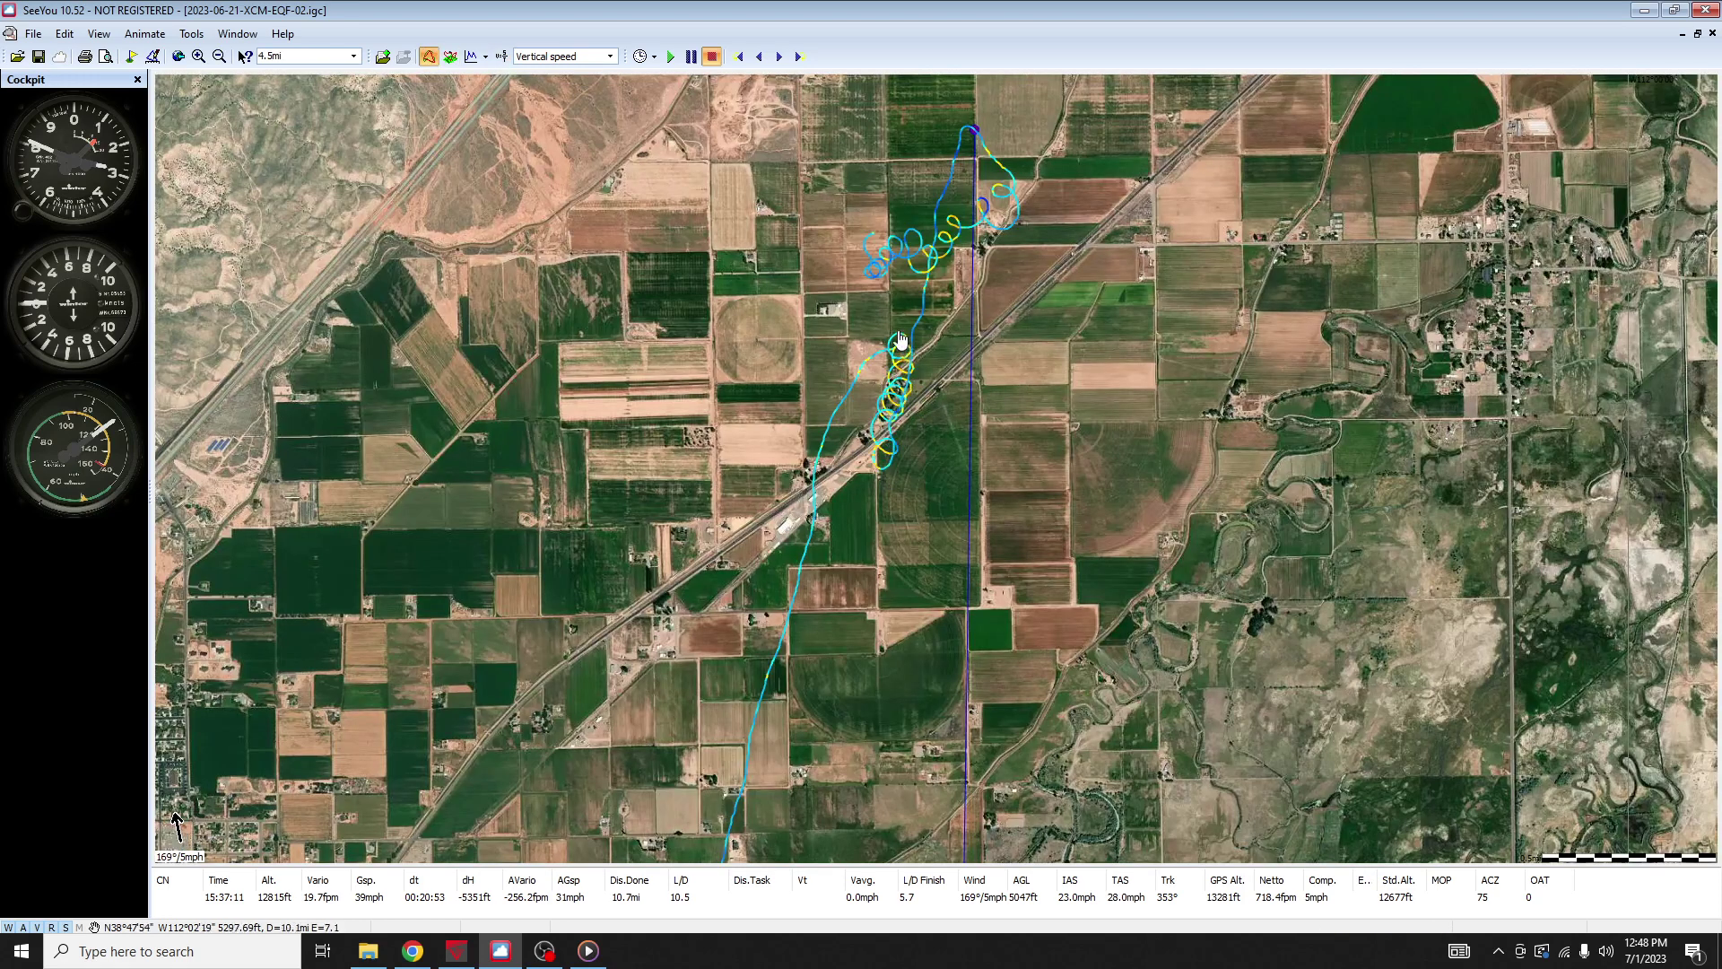
pyautogui.moveTo(901, 343)
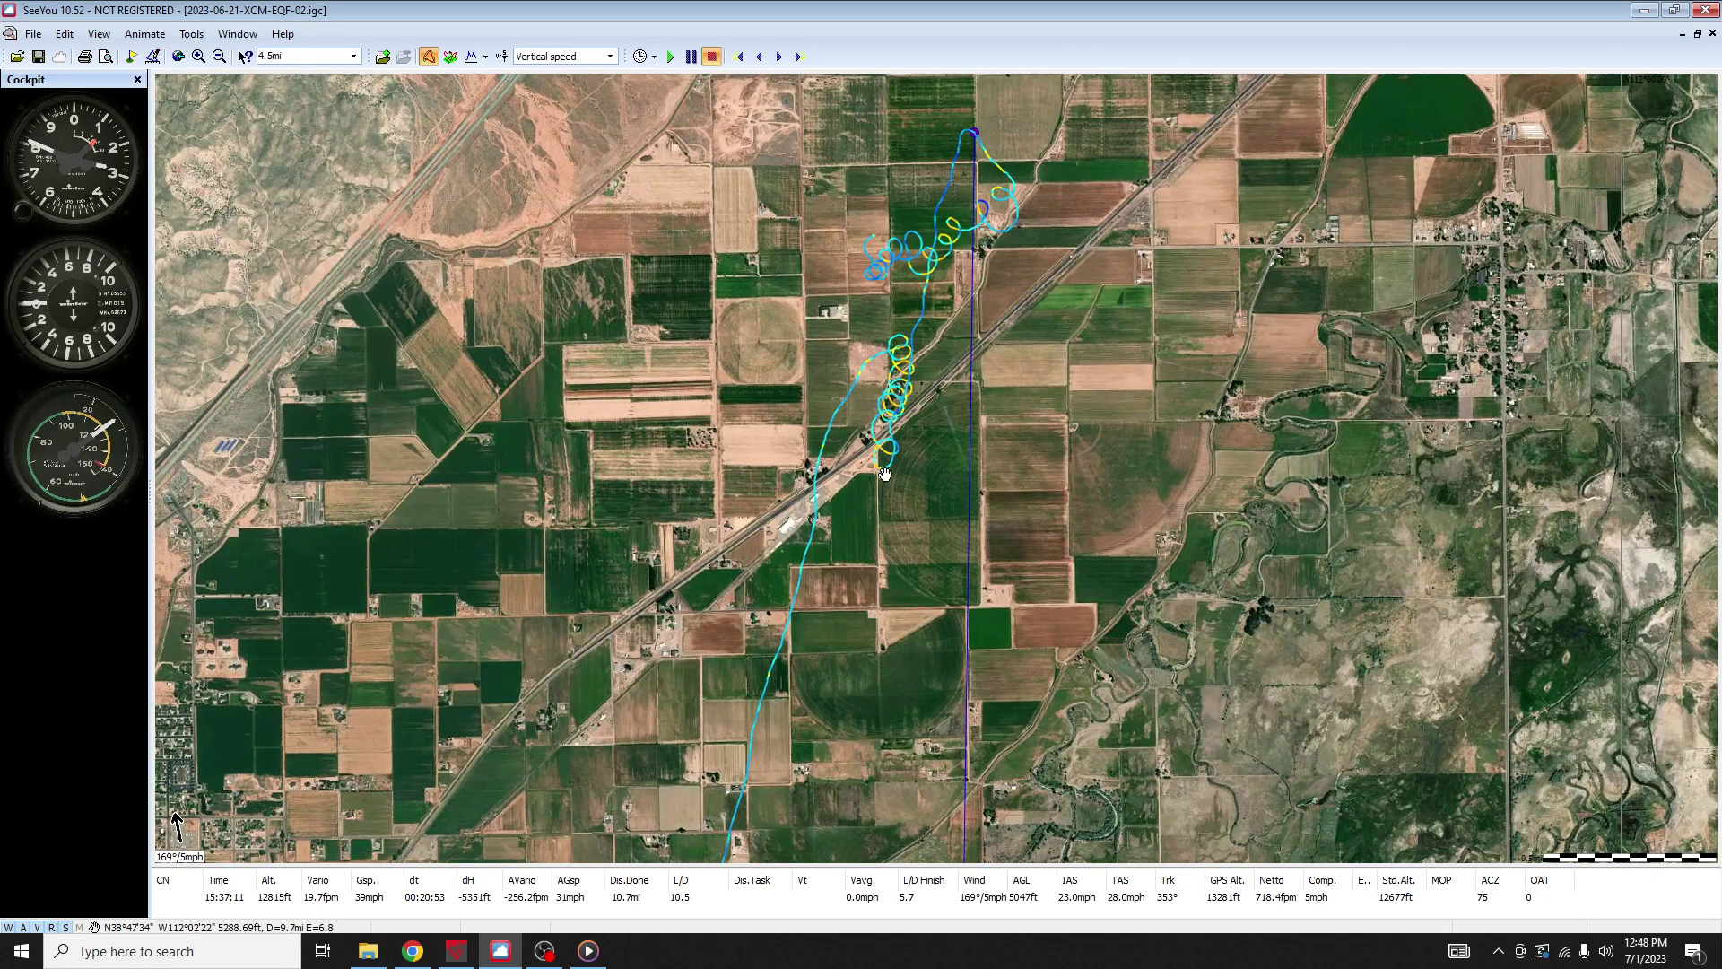
pyautogui.moveTo(884, 479)
# Show the altitude graph and set the 1st marker at the start of the main climb, at 15:27:00.
pyautogui.click(469, 58)
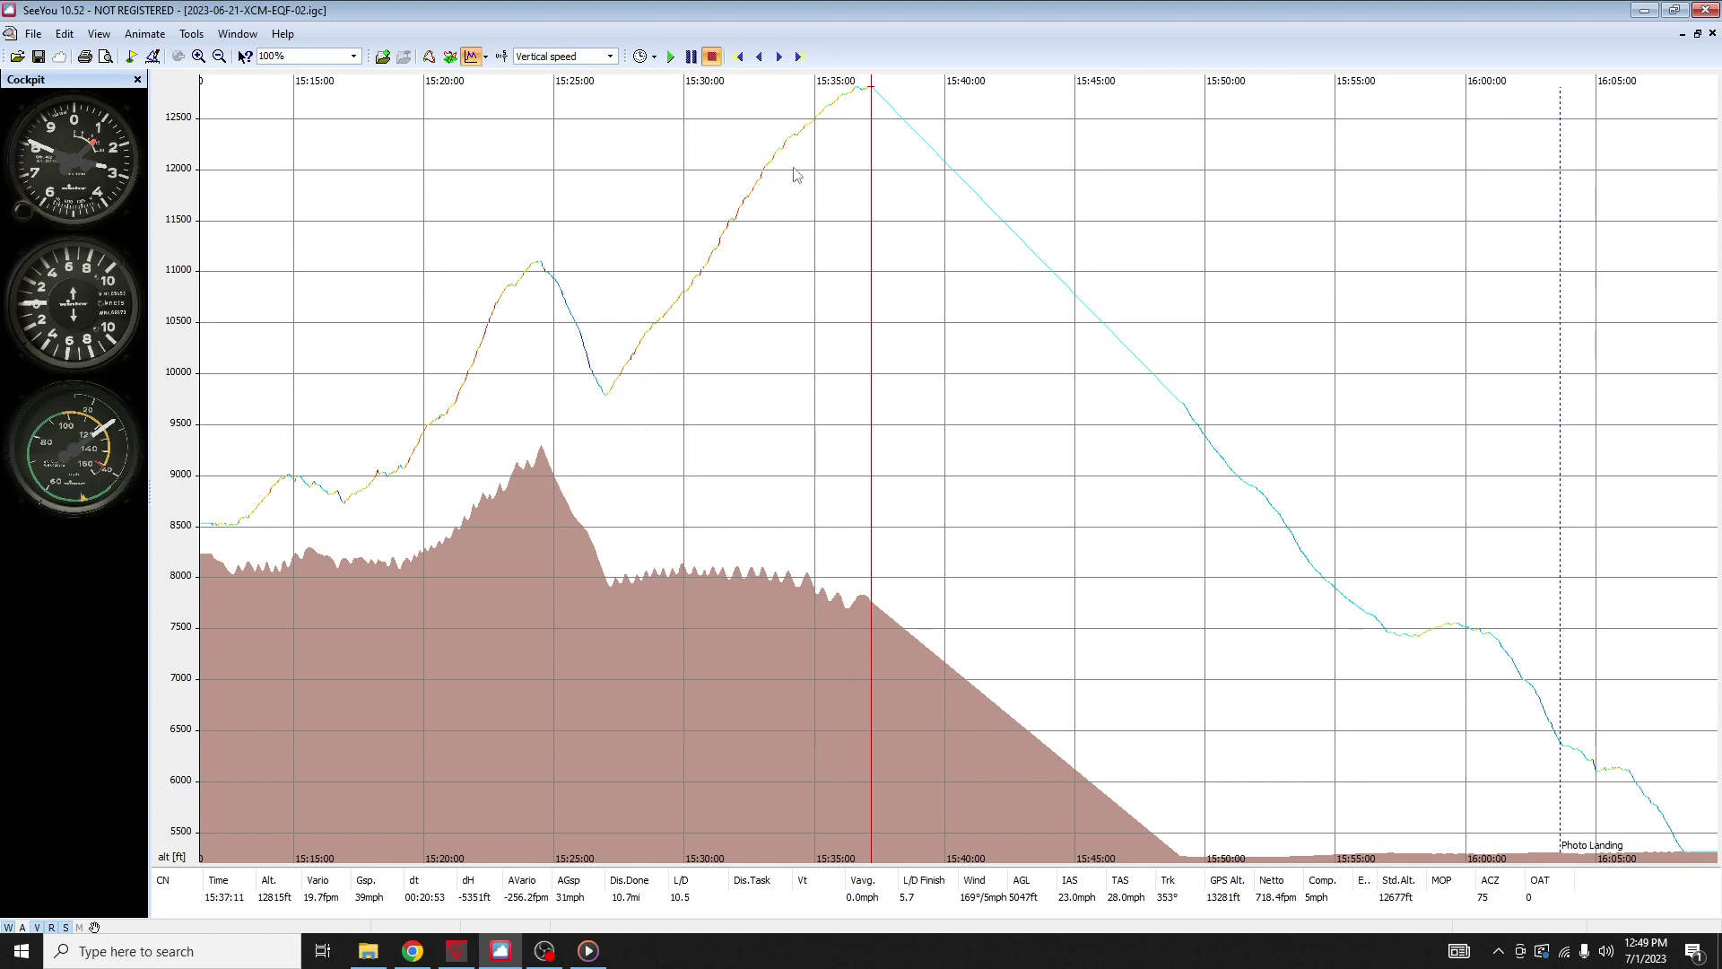
pyautogui.click(607, 402)
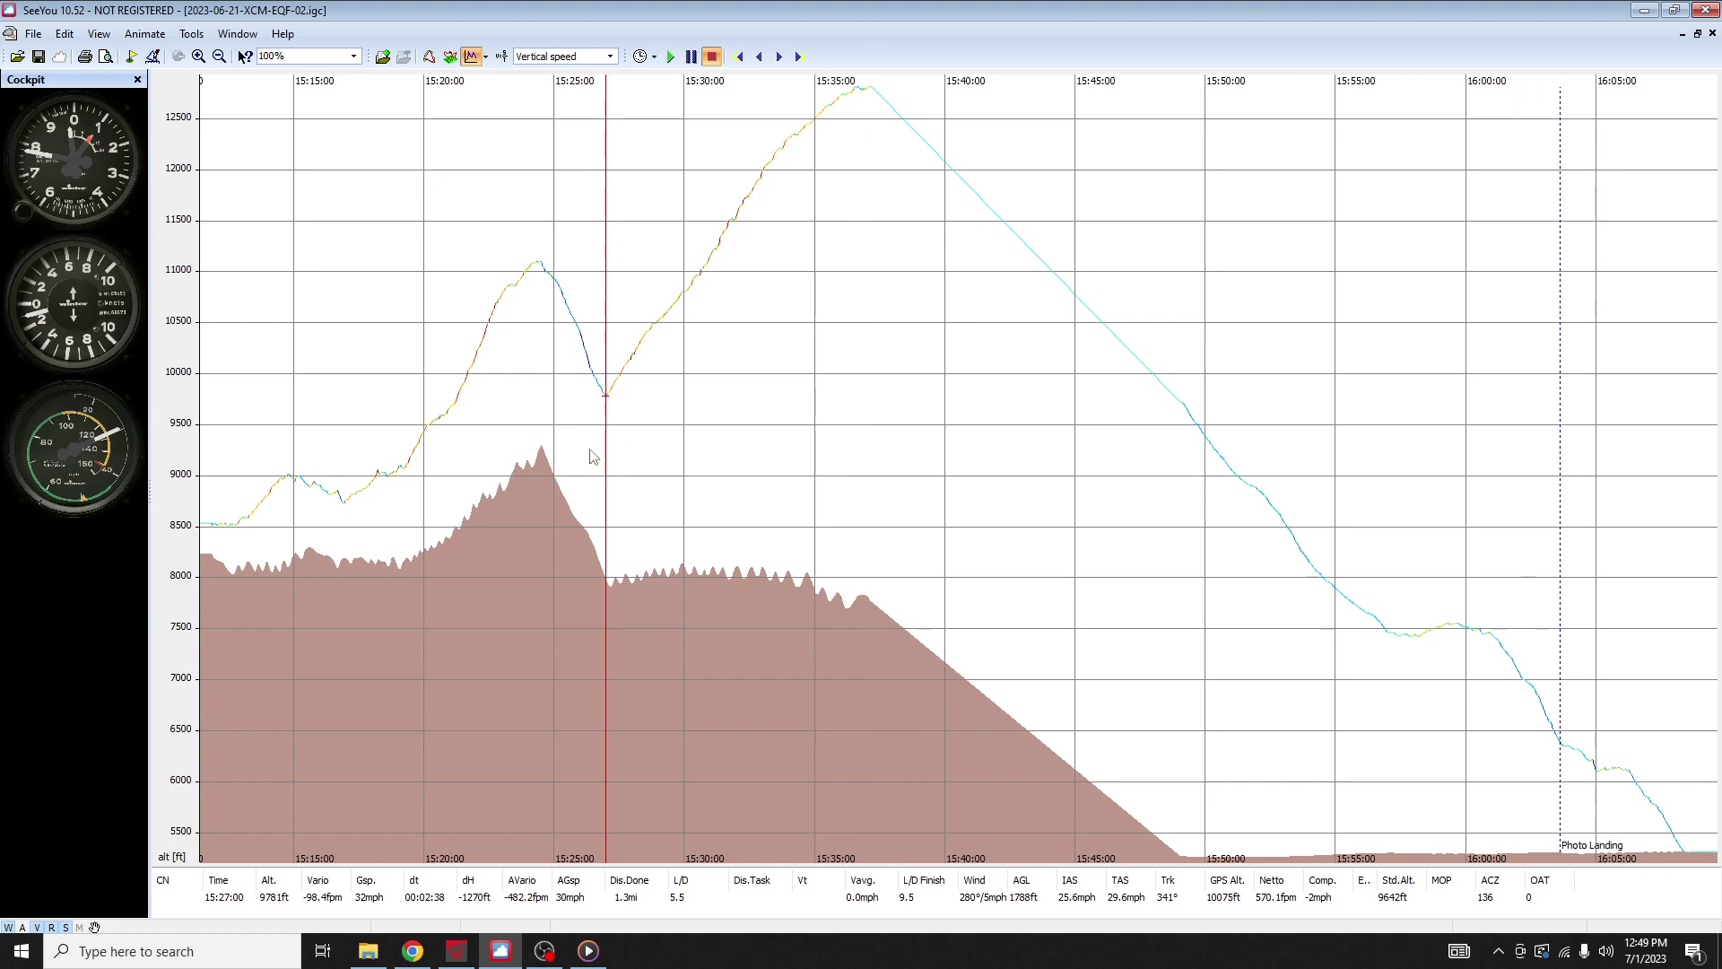
pyautogui.rightClick(608, 384)
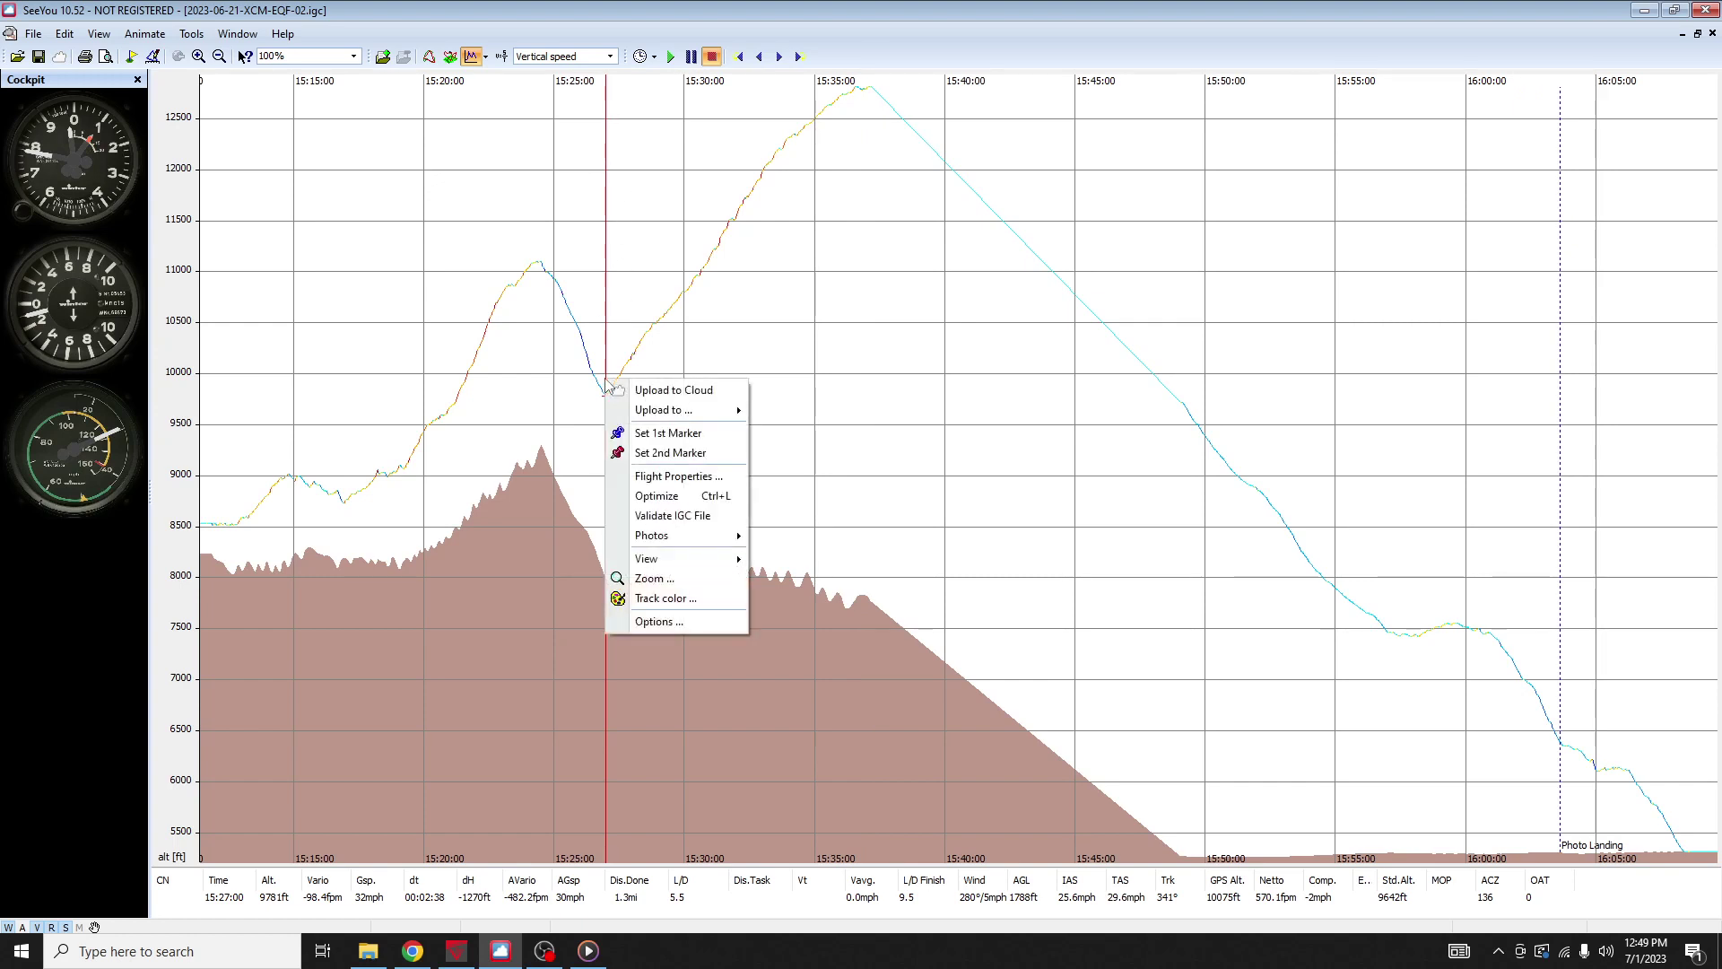
pyautogui.click(682, 436)
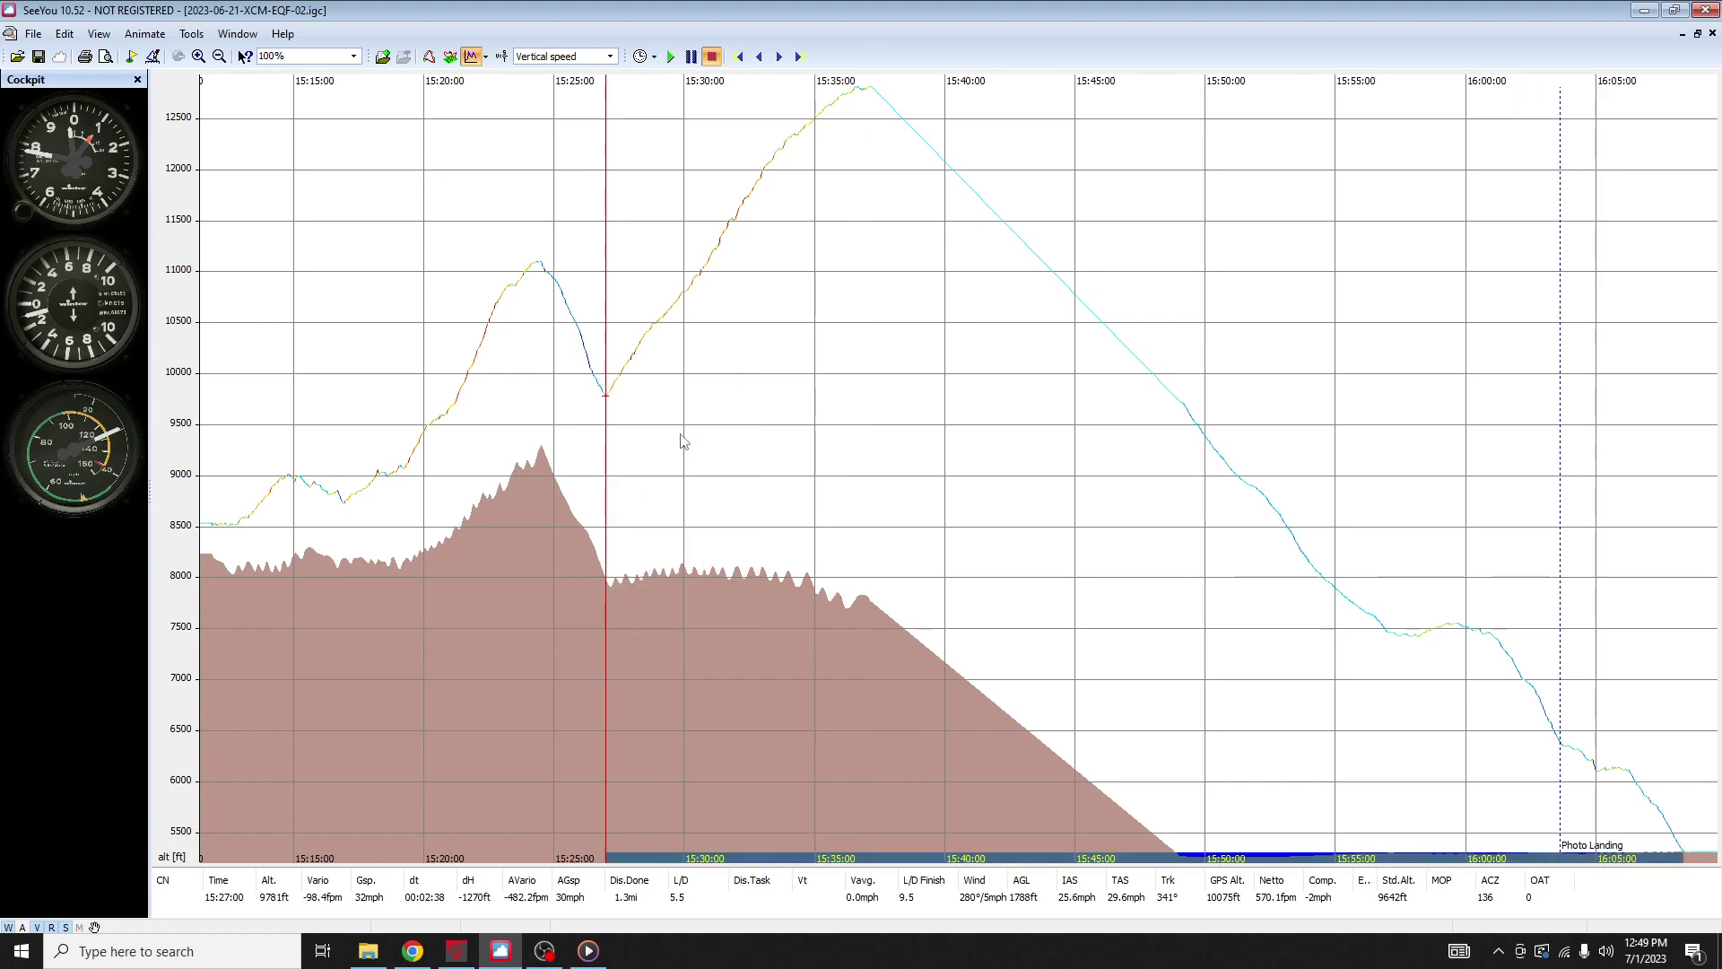
# Set the 2nd marker near the top of the main climb, at 15:36:05.
pyautogui.click(857, 94)
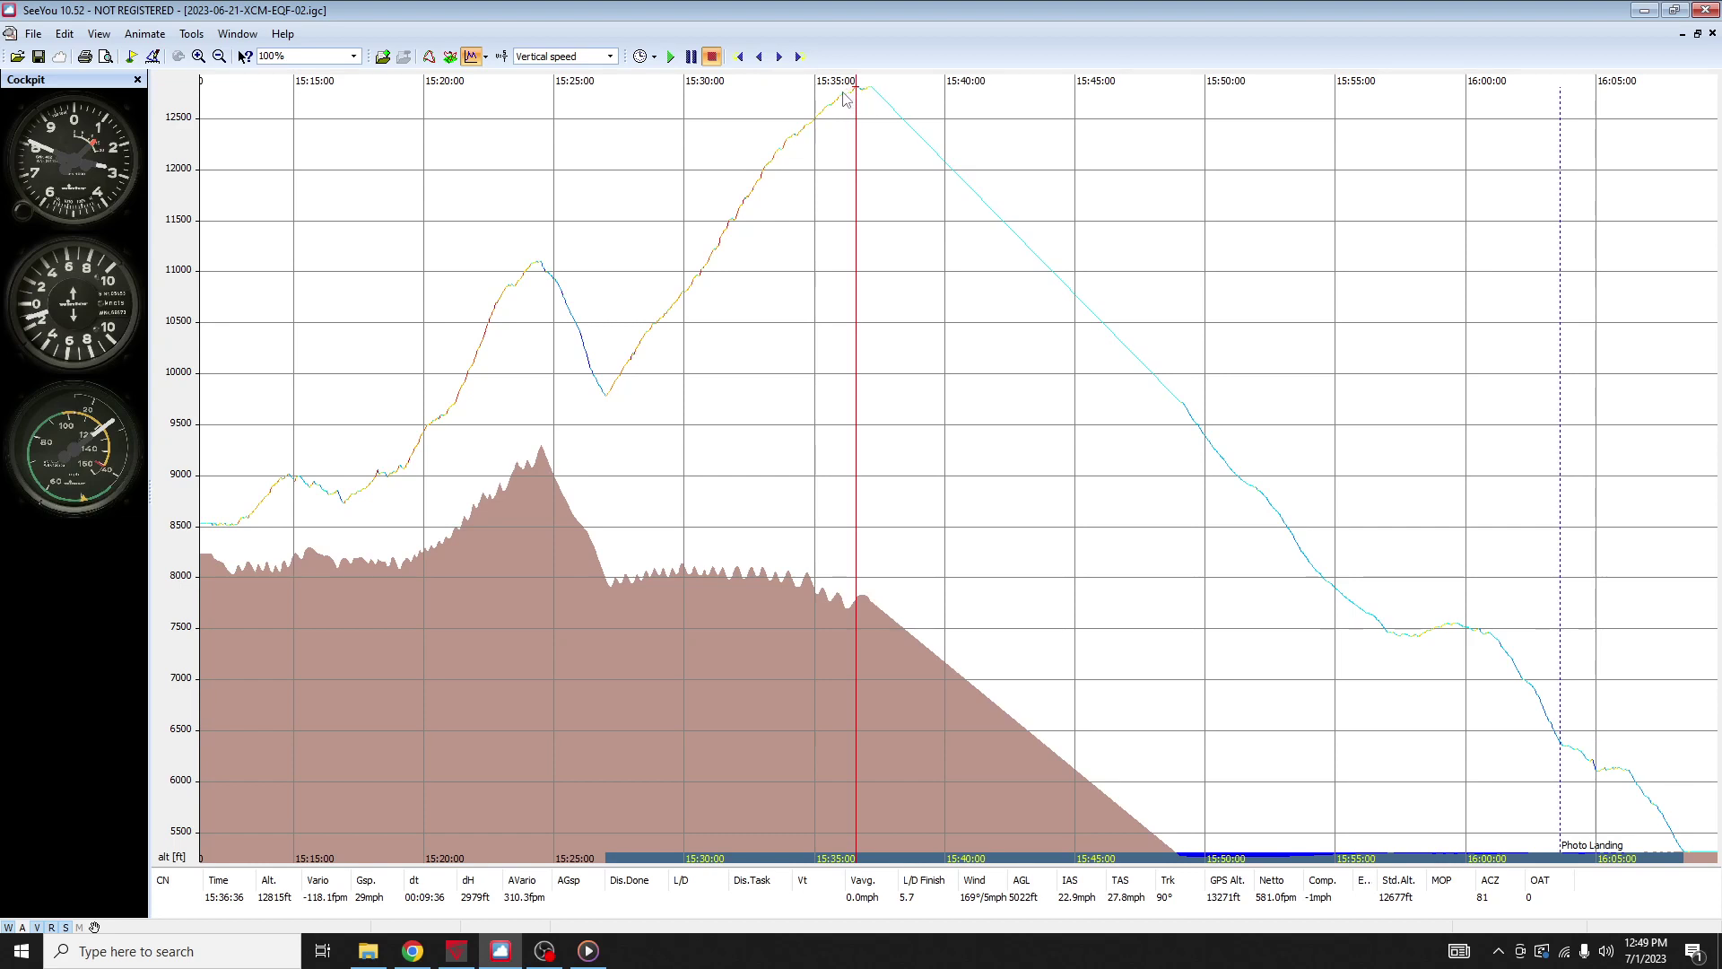
pyautogui.click(844, 97)
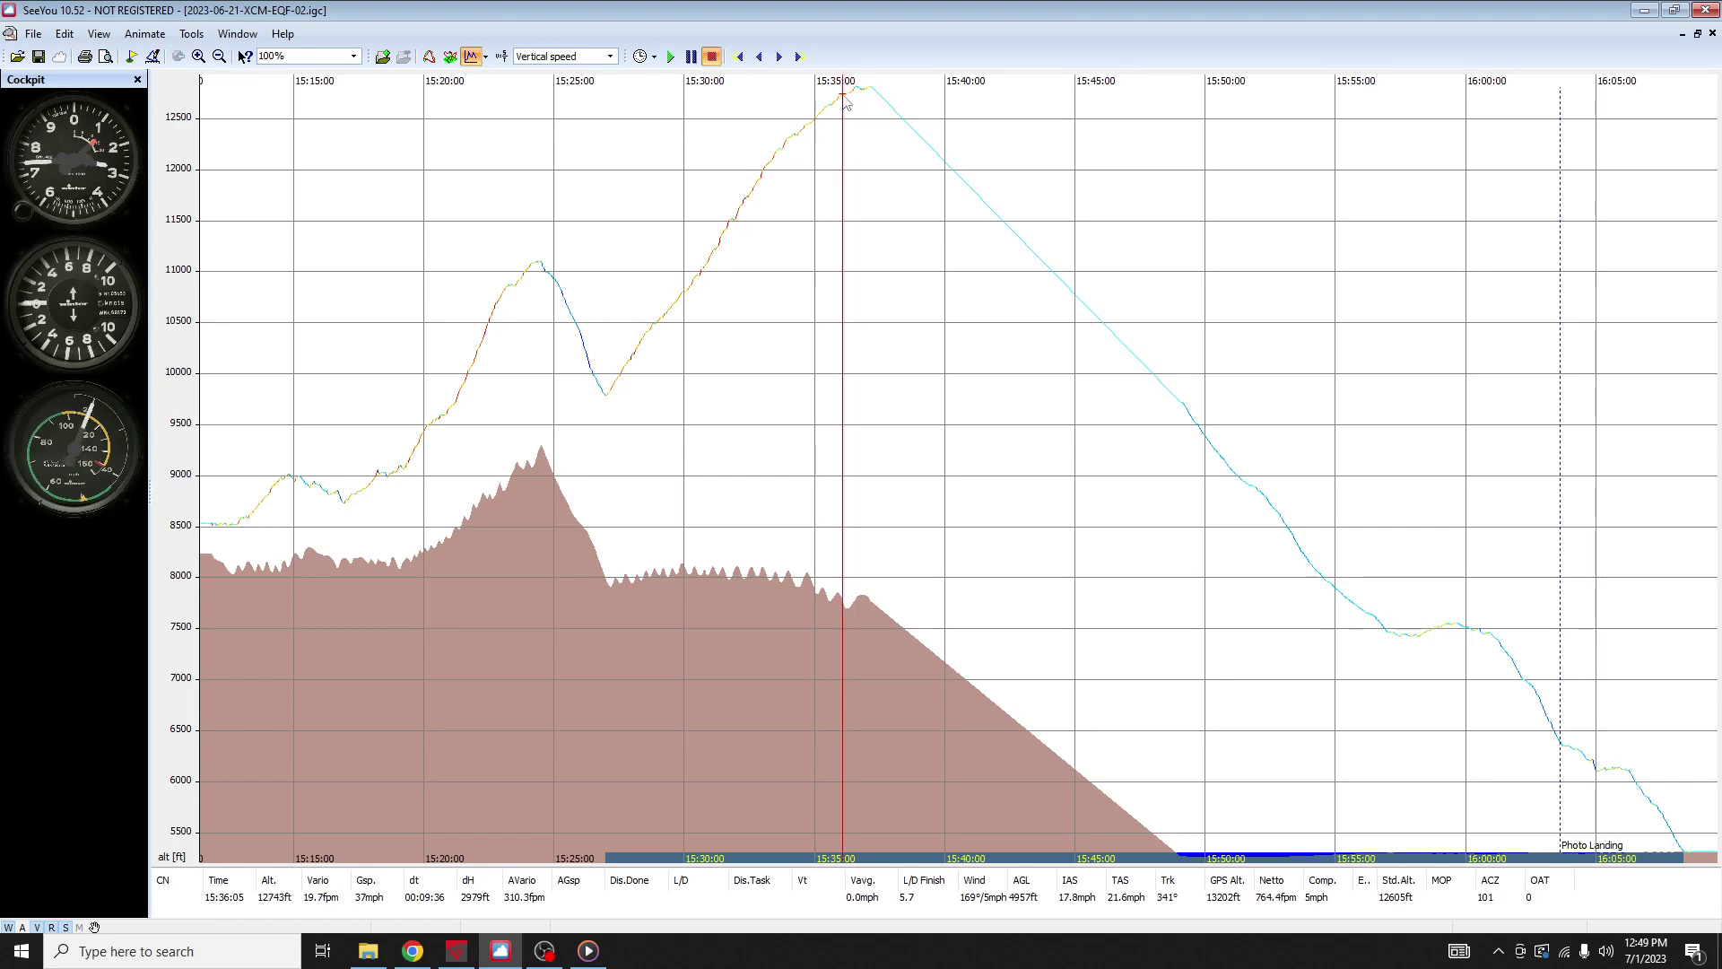
pyautogui.rightClick(844, 97)
pyautogui.click(909, 175)
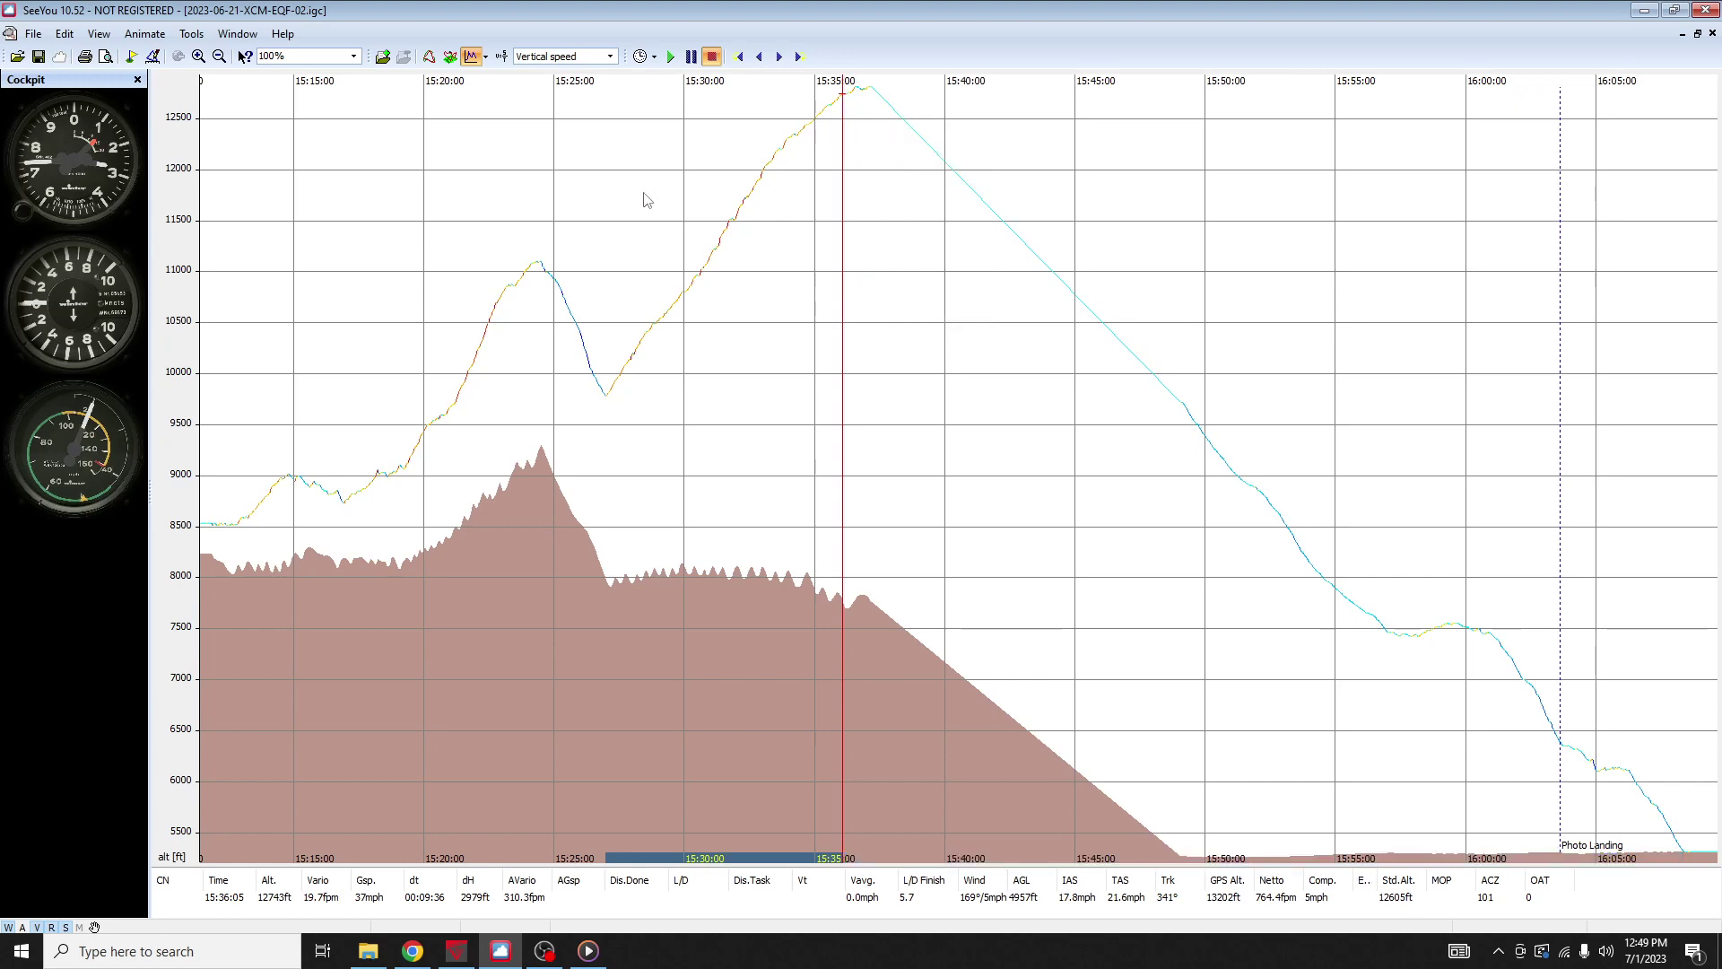
# Show the selection statistics for the climb between Marker1 and Marker2.
pyautogui.click(502, 56)
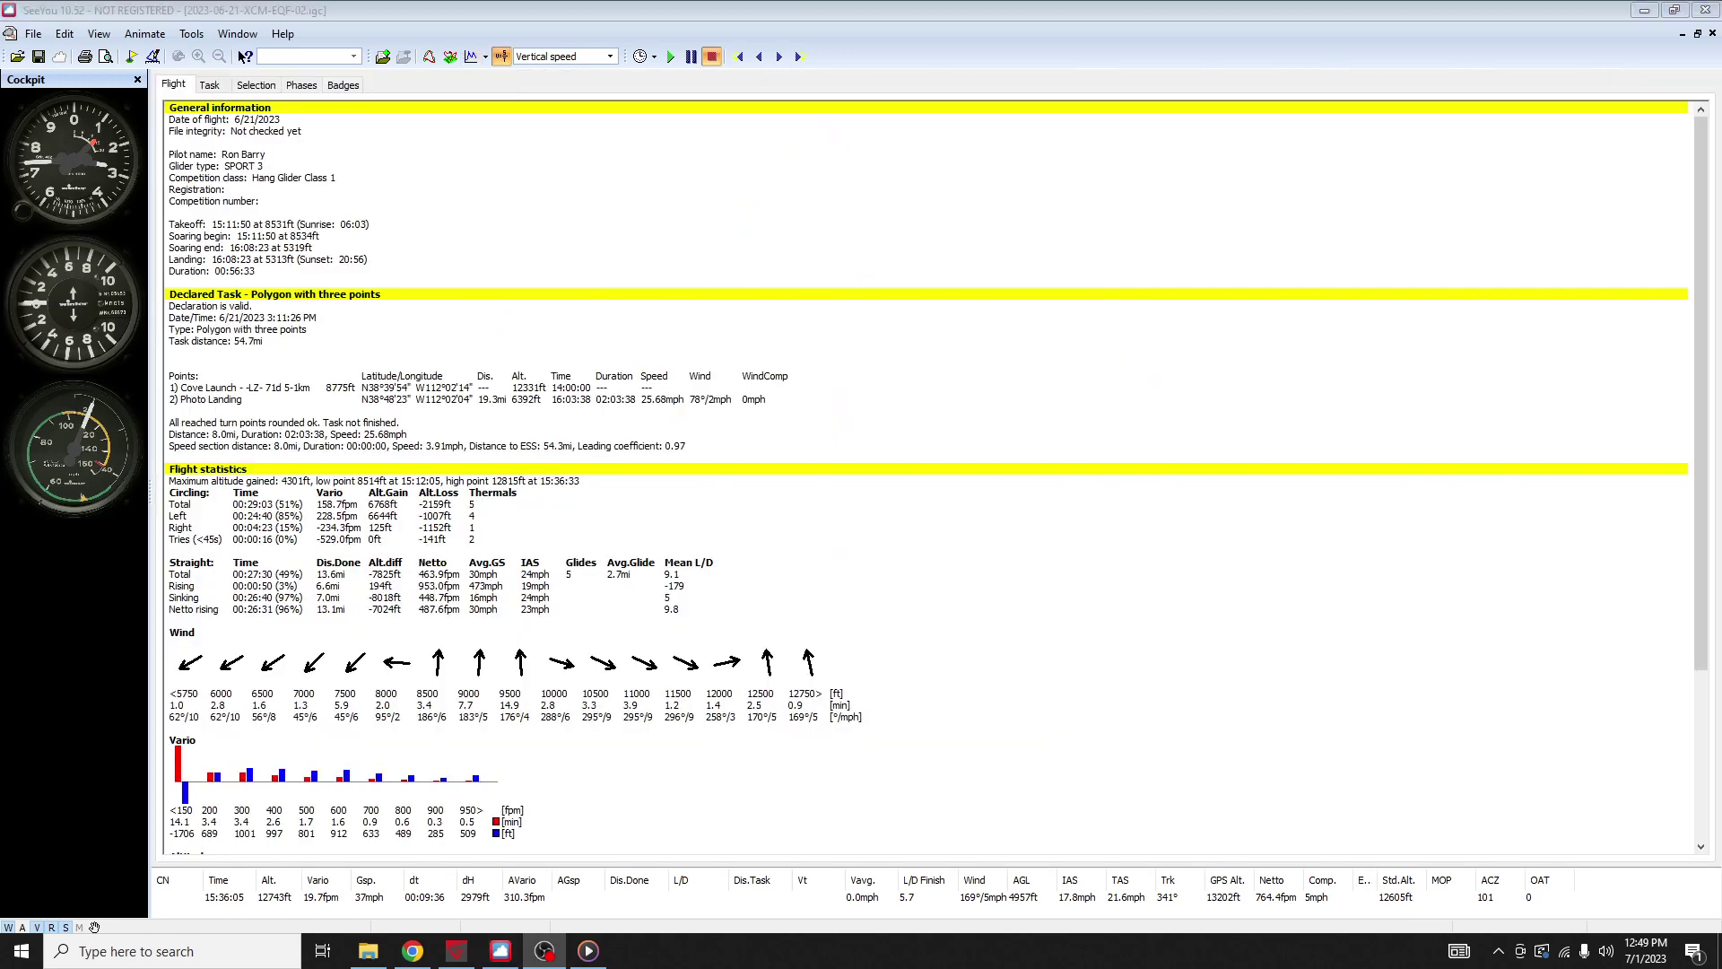
pyautogui.click(254, 85)
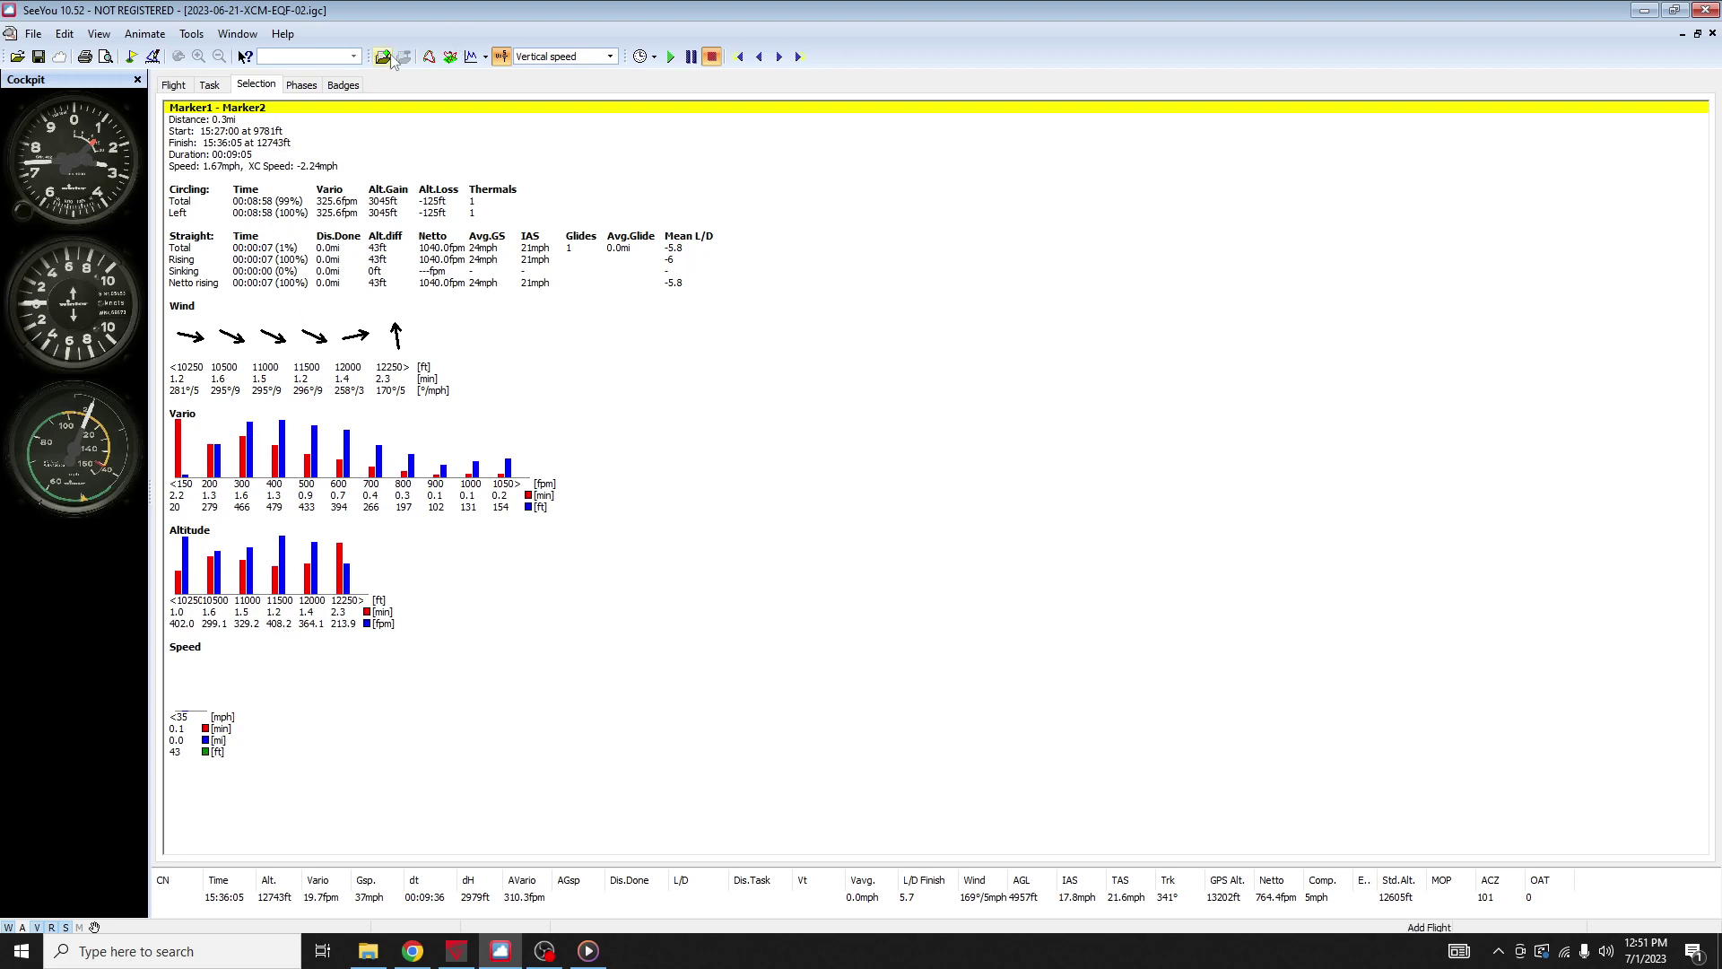
# Examine the marked thermal climb in the 3D view from several sides, and revisit the statistics of the marked selection.
pyautogui.click(449, 55)
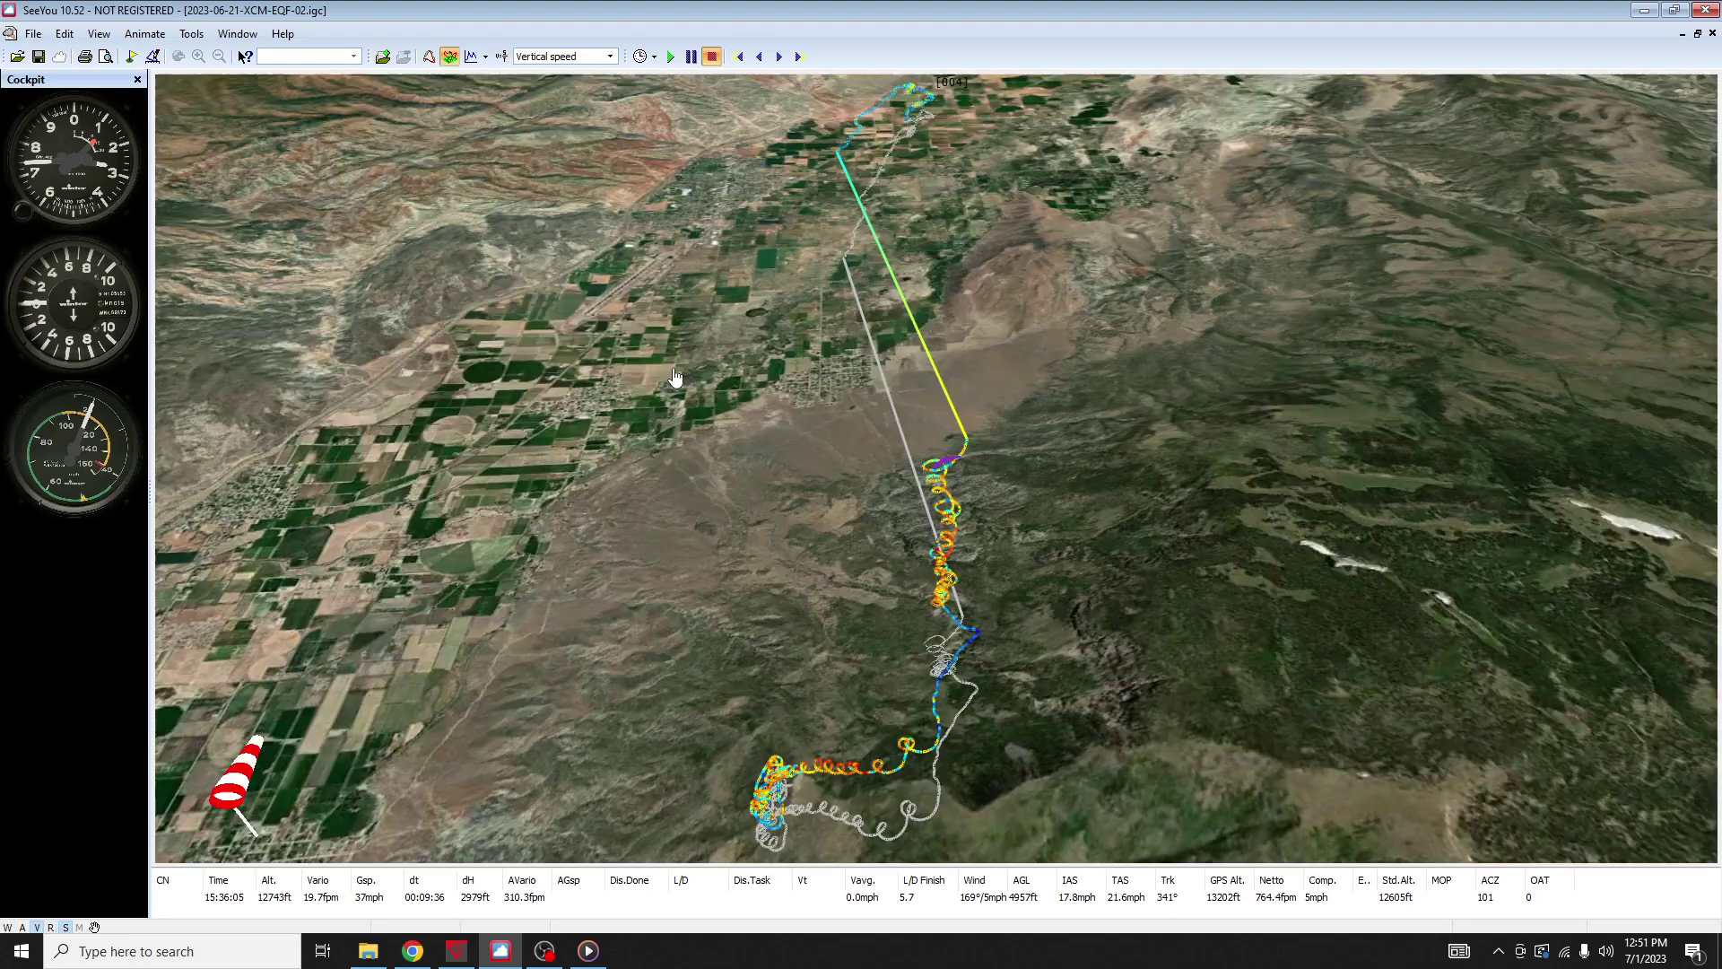
pyautogui.moveTo(1056, 666); pyautogui.dragTo(941, 615)
pyautogui.moveTo(968, 685); pyautogui.dragTo(779, 672)
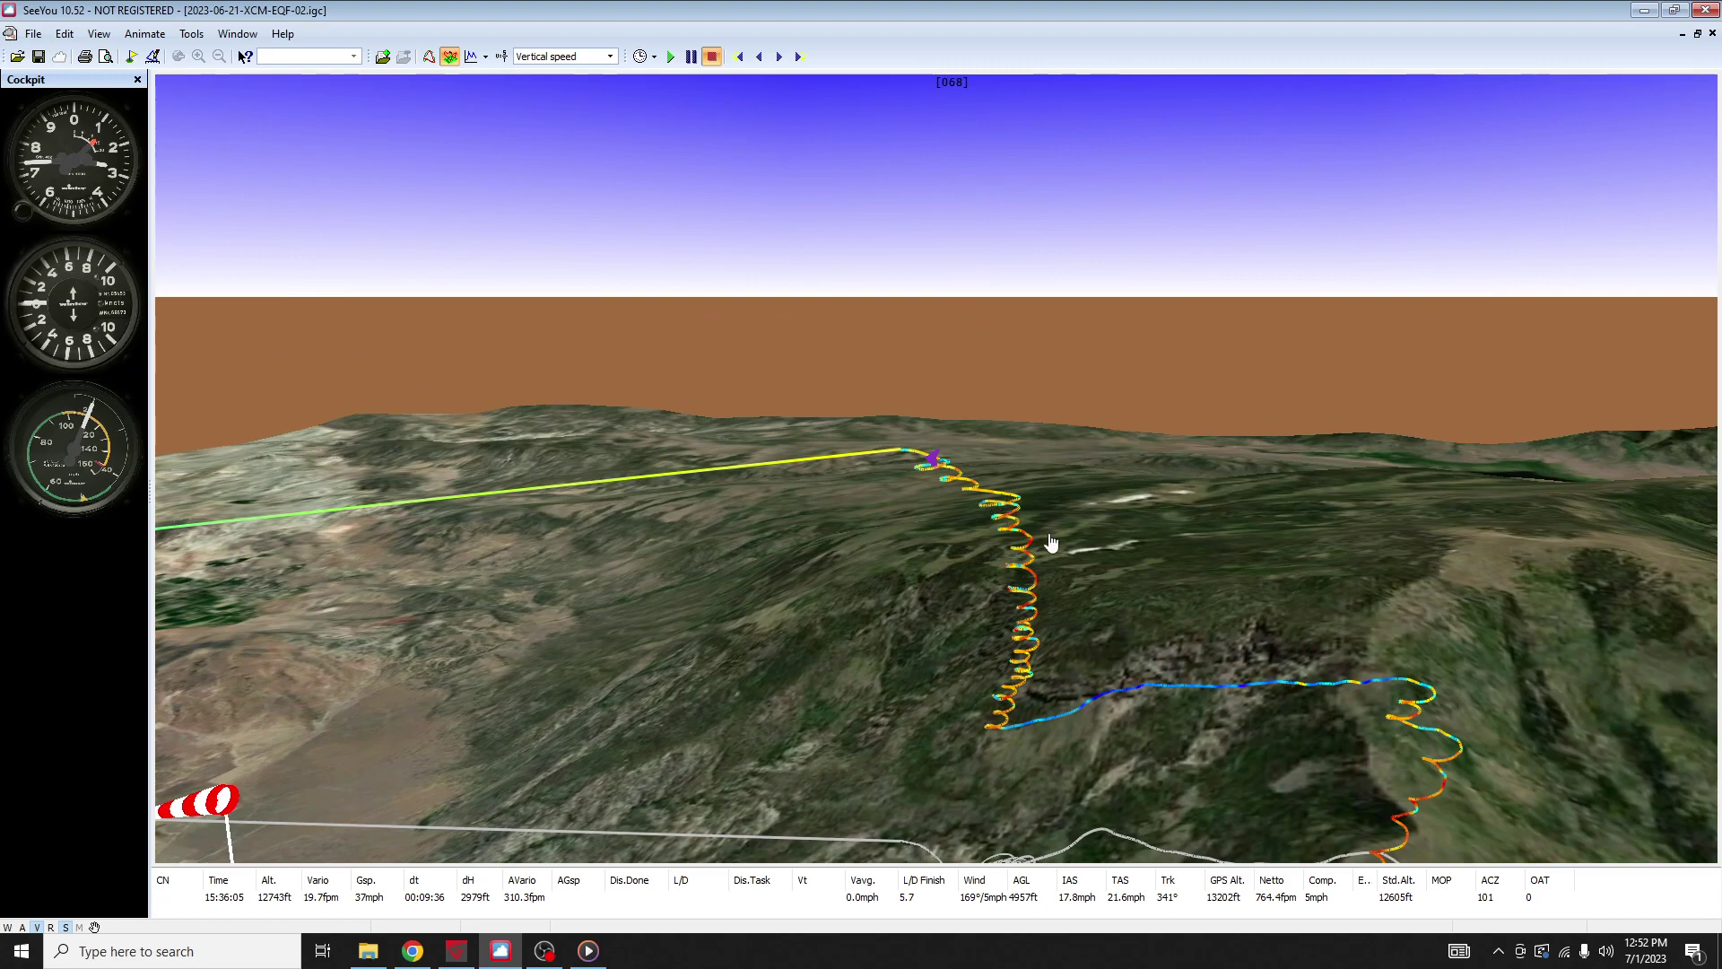
pyautogui.moveTo(1171, 617); pyautogui.dragTo(1045, 638)
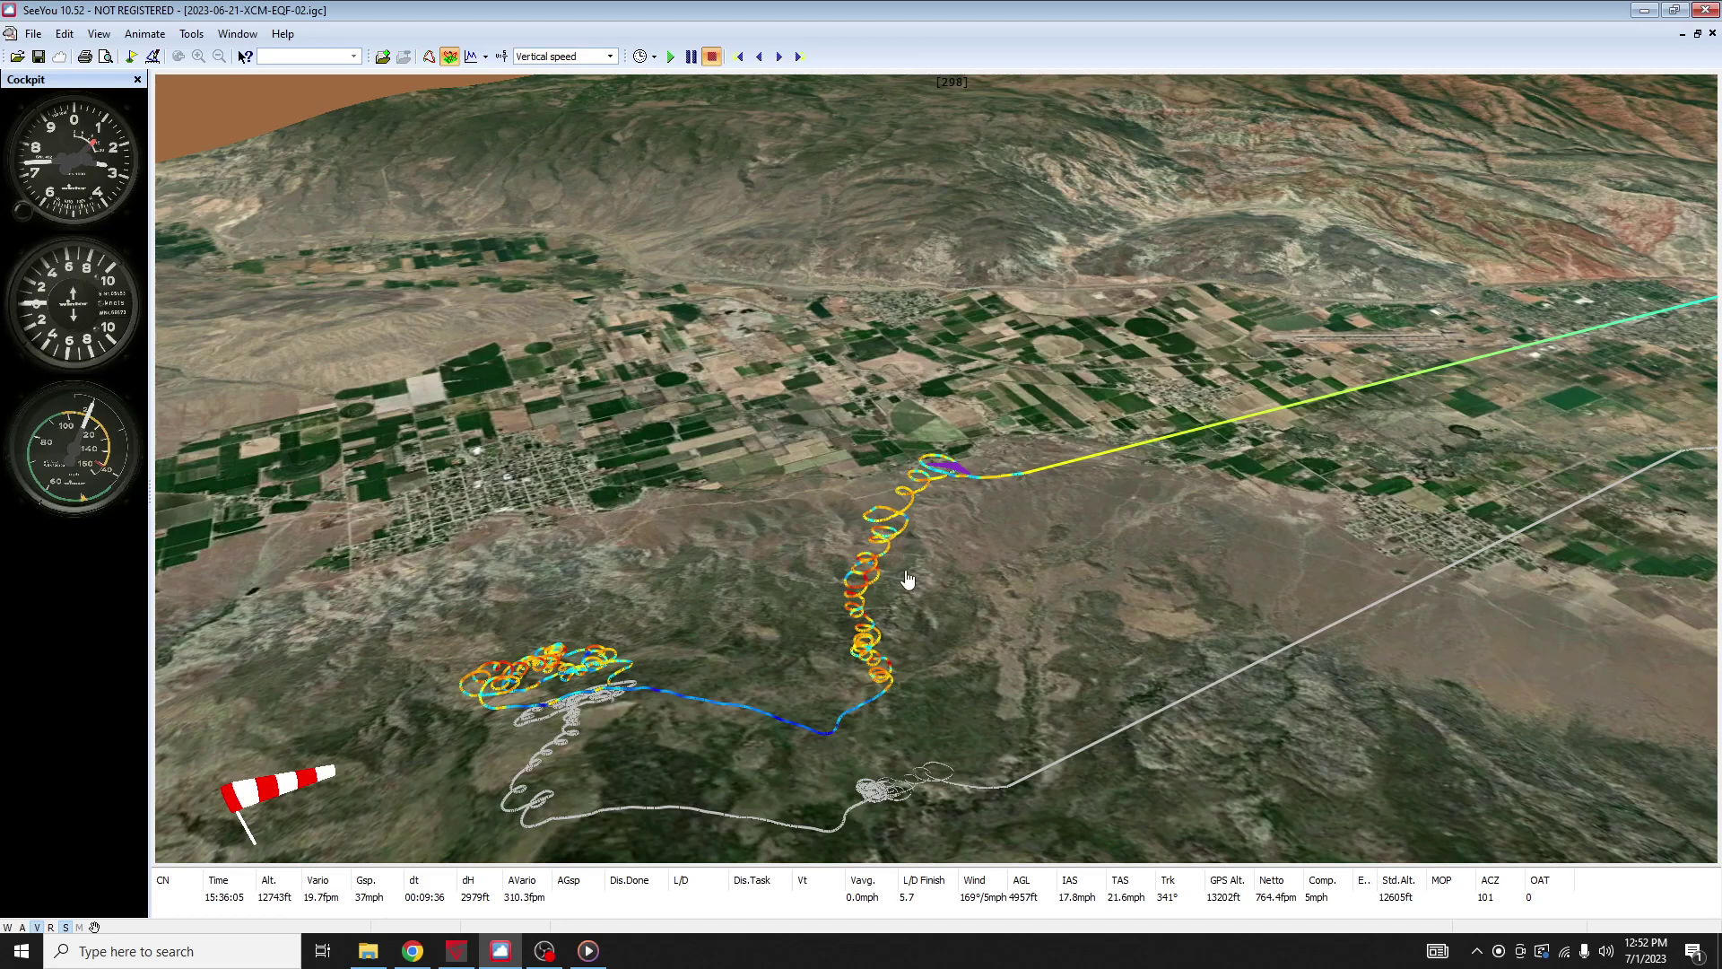
pyautogui.moveTo(991, 638); pyautogui.dragTo(934, 538)
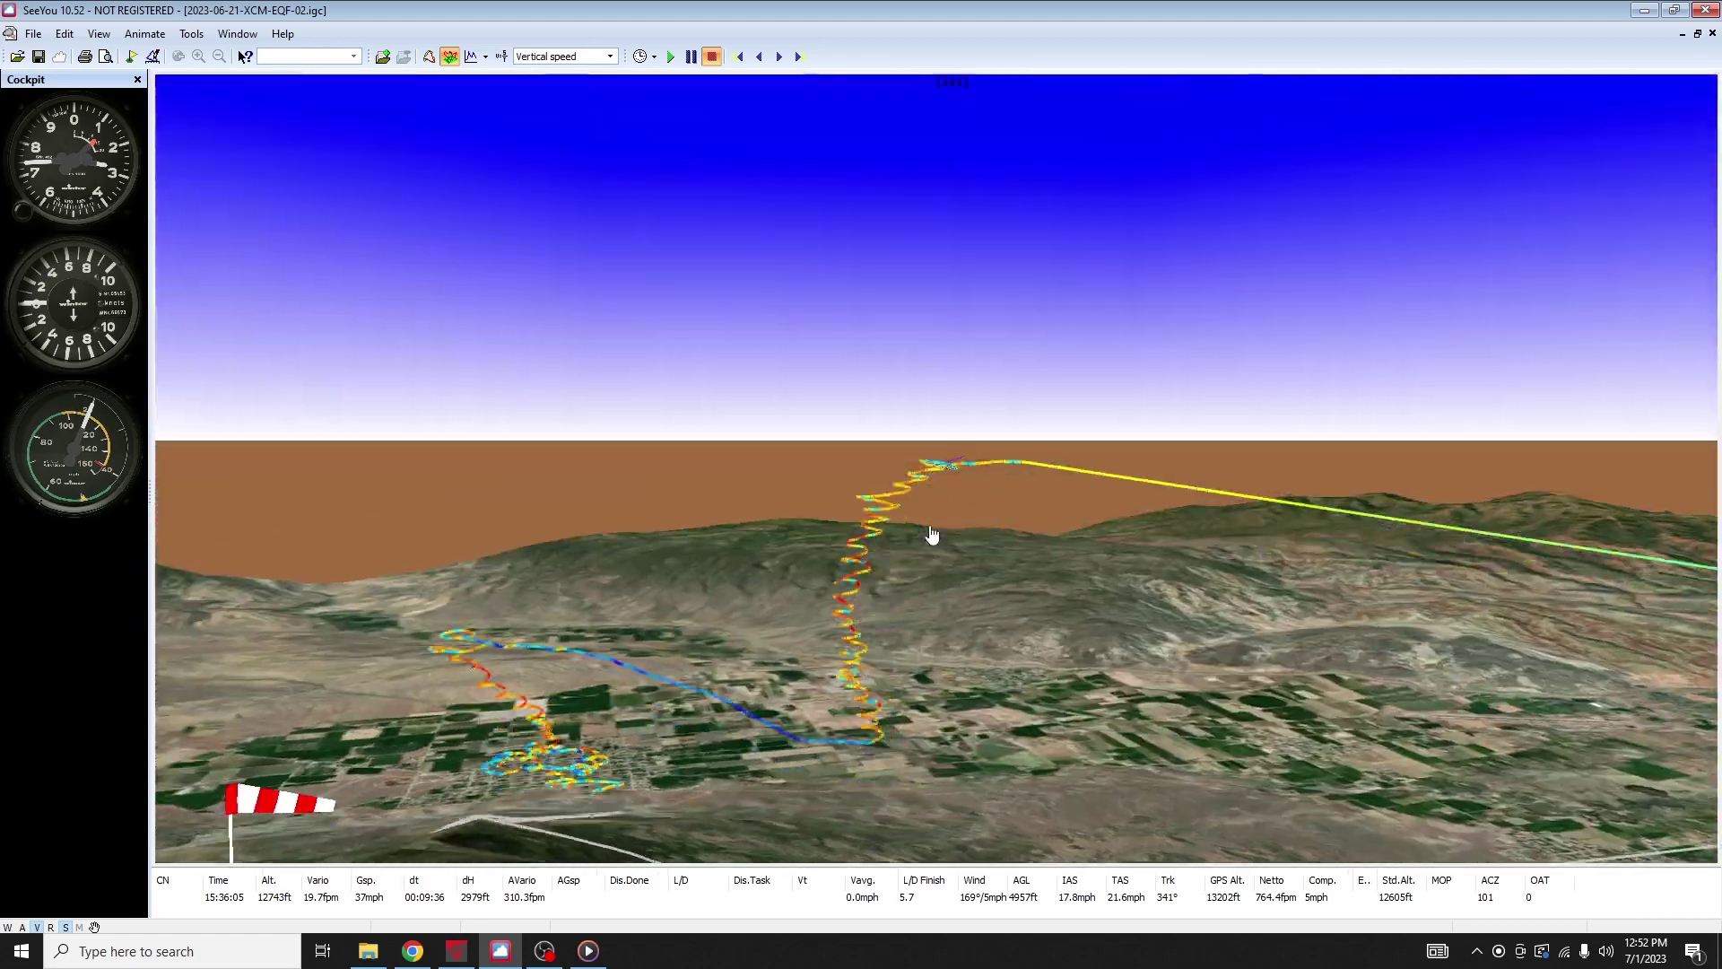
pyautogui.moveTo(923, 711); pyautogui.dragTo(937, 630)
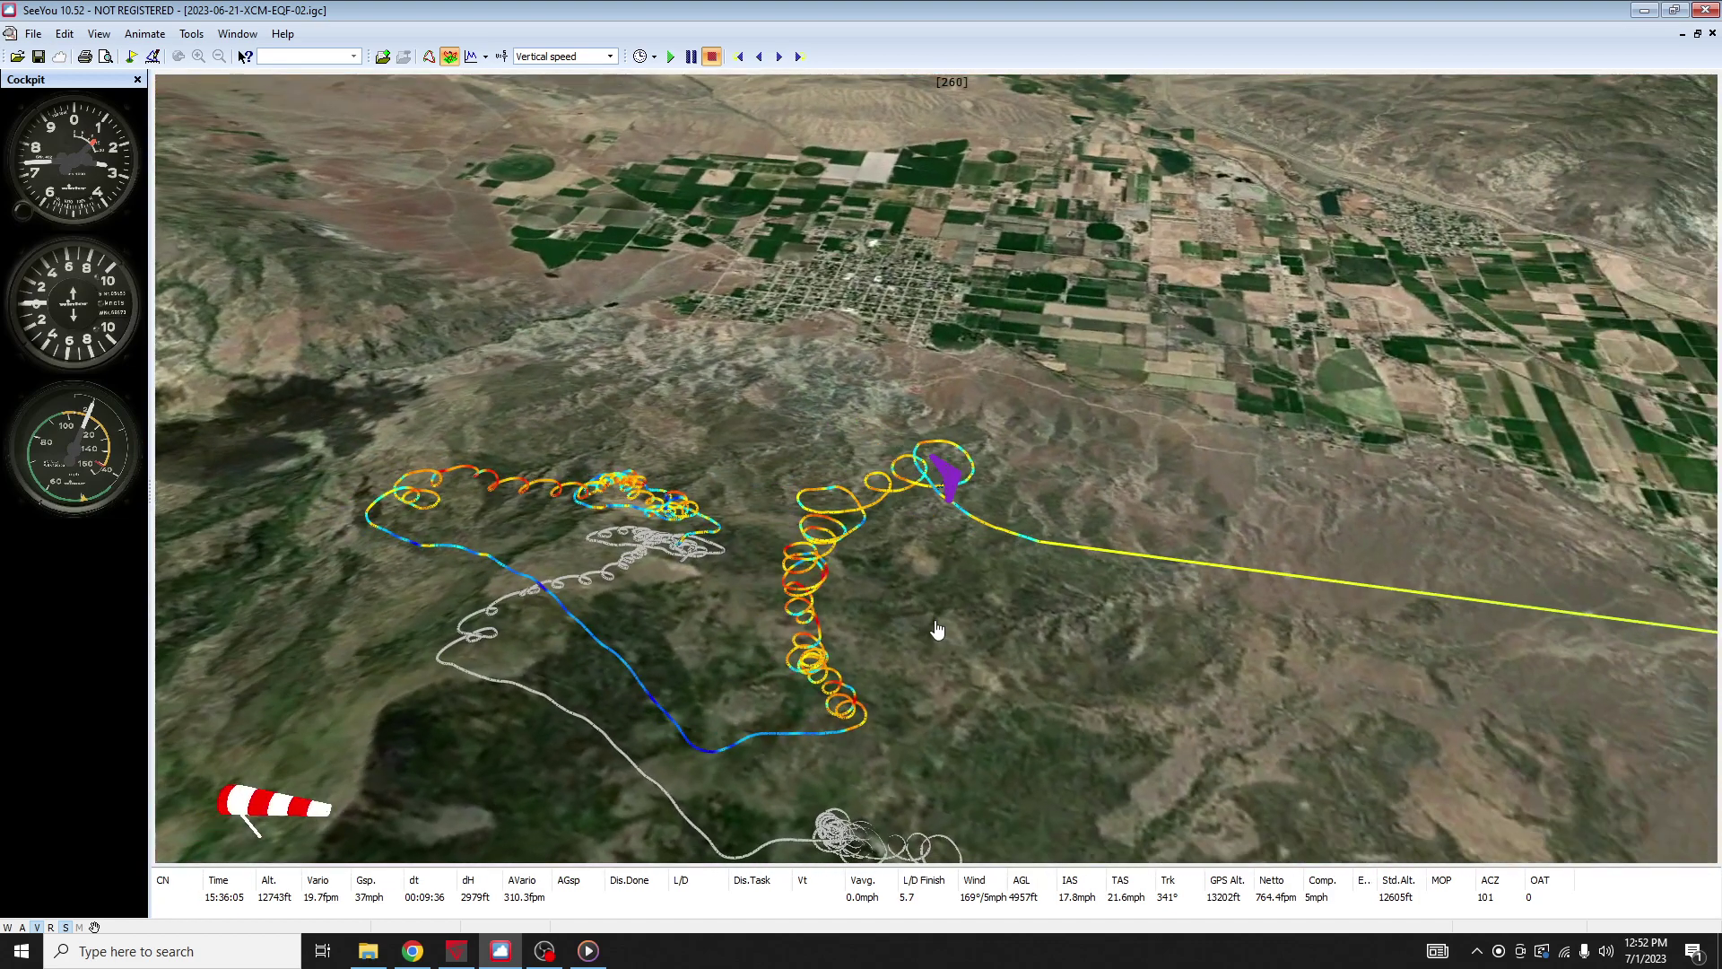
pyautogui.click(501, 56)
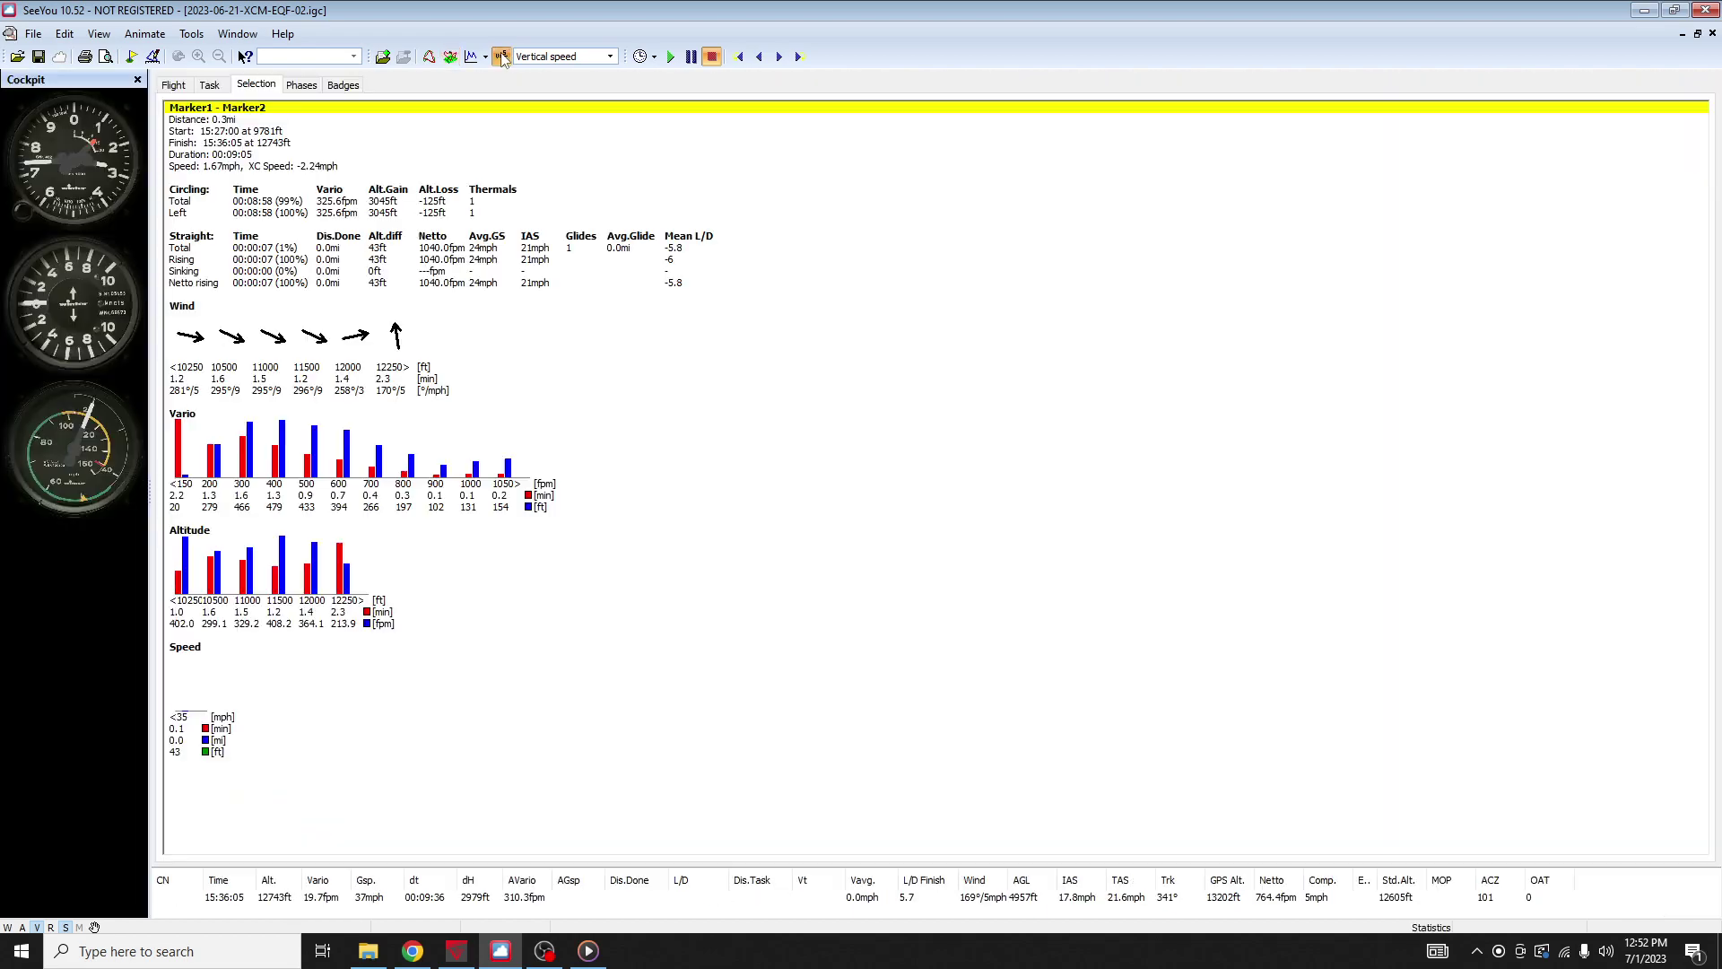
# Show the map and examine the glide to the landing area against the course line to the circle north of Sigurd.
pyautogui.click(428, 57)
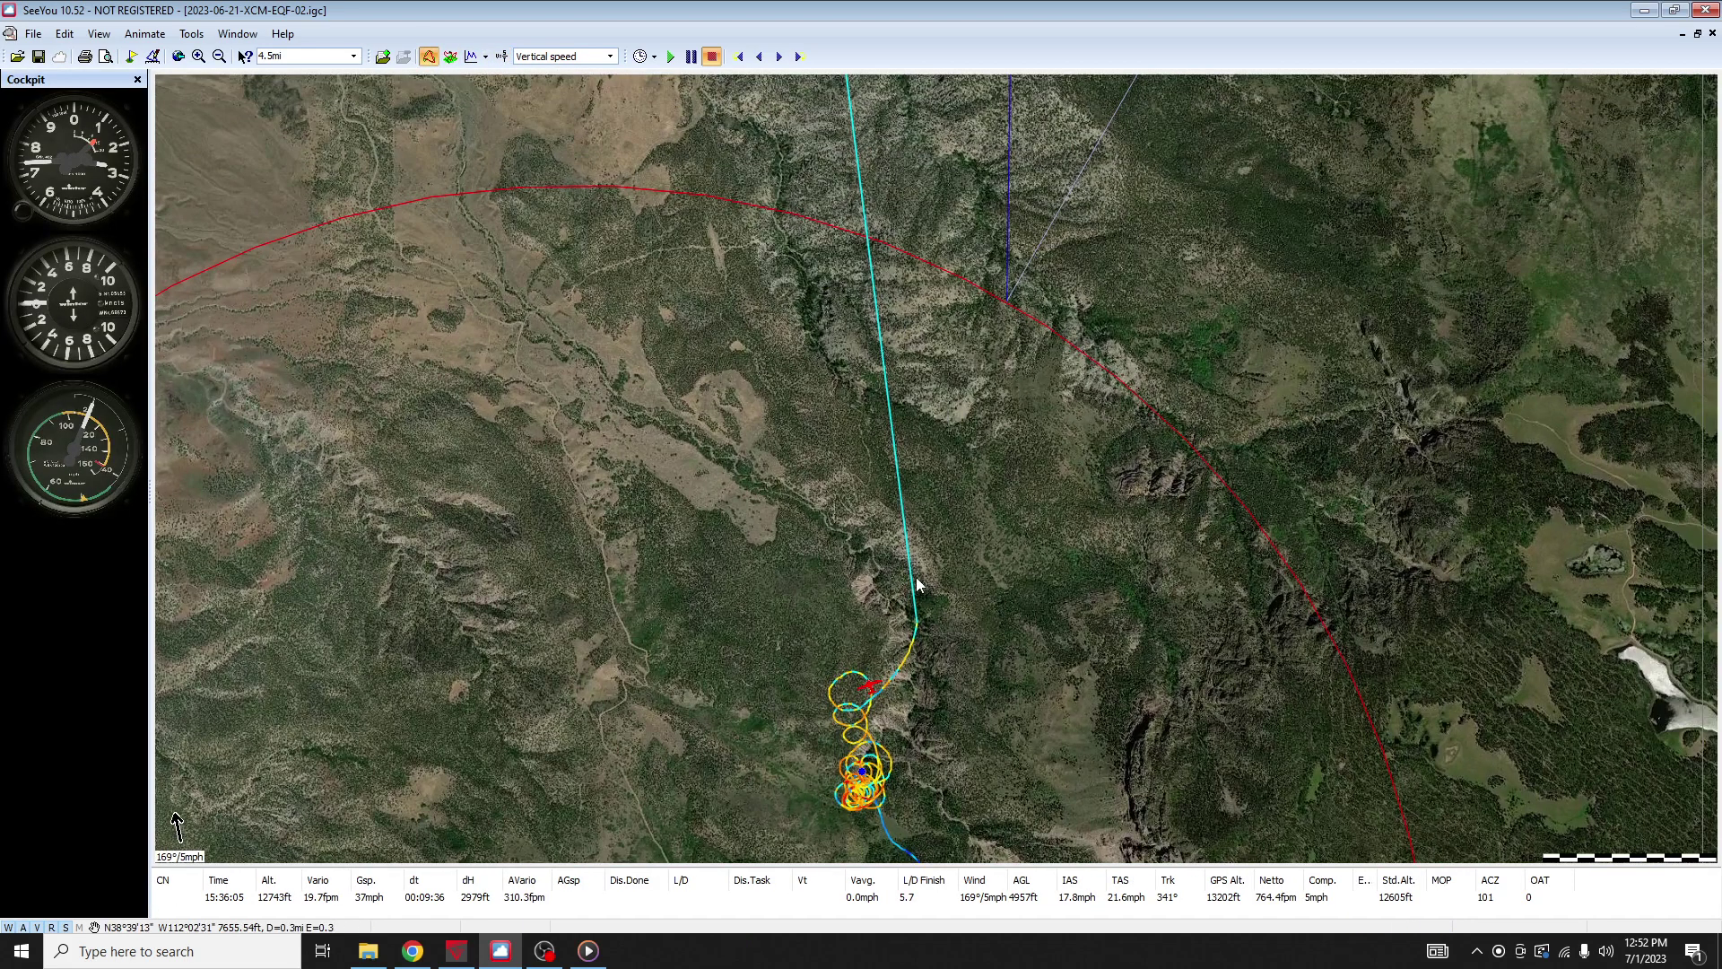
pyautogui.scroll(-2, 917, 584)
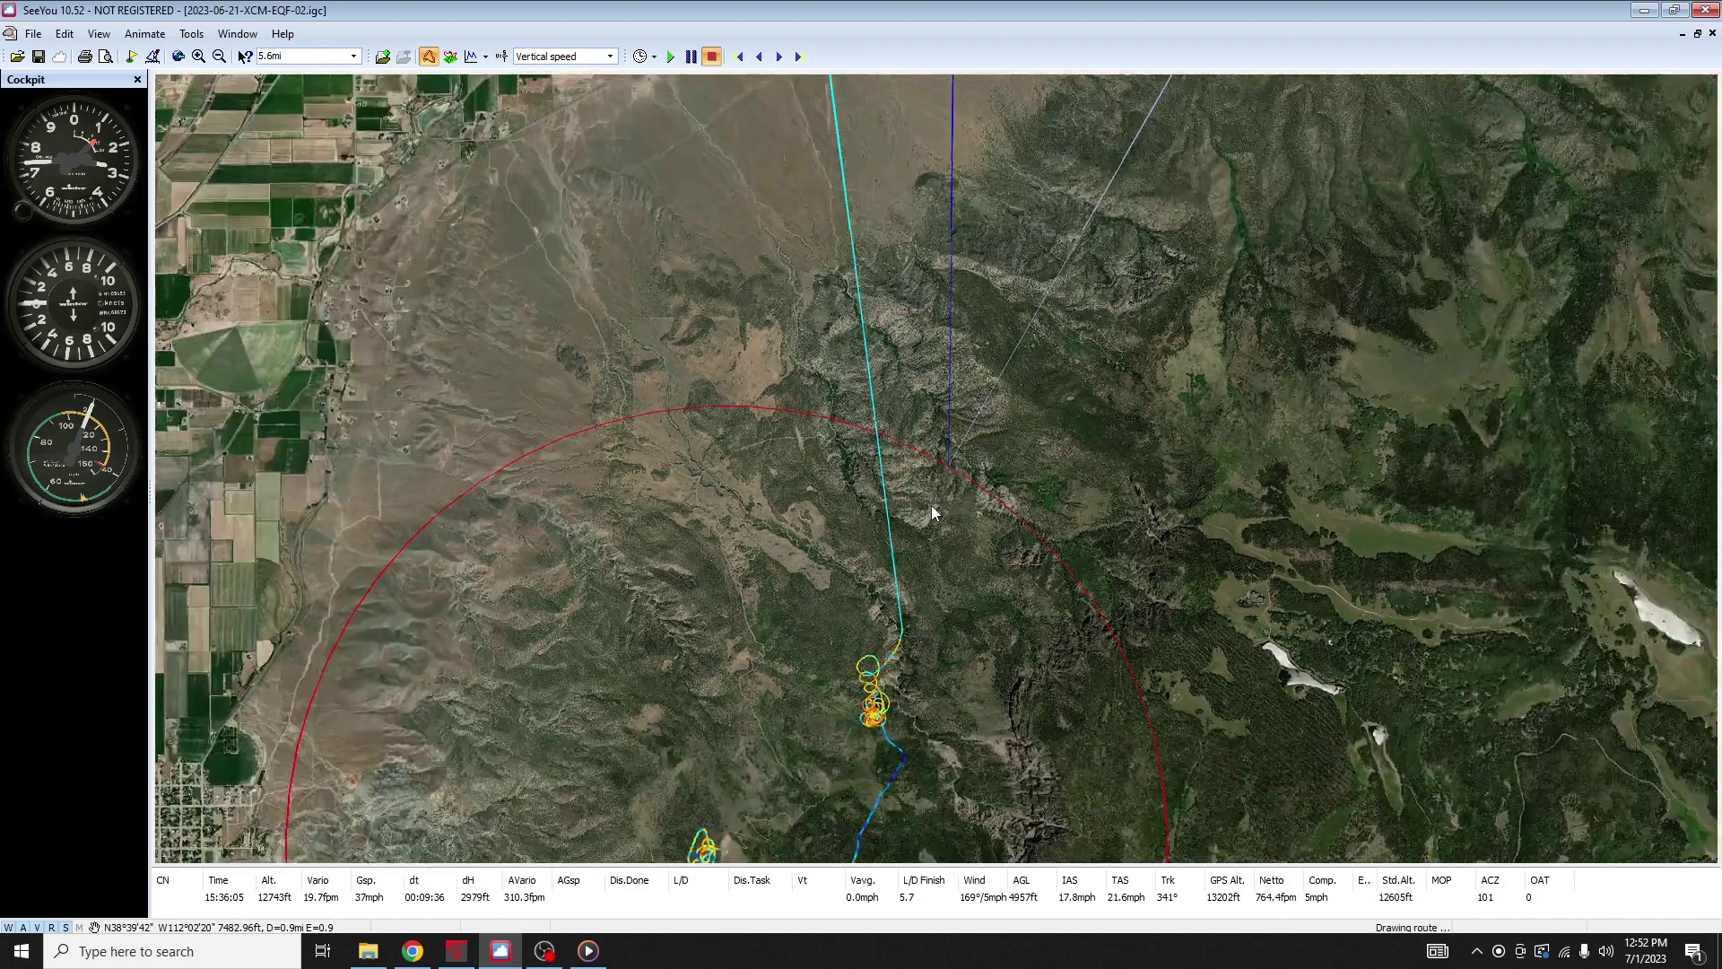
pyautogui.scroll(-4, 932, 512)
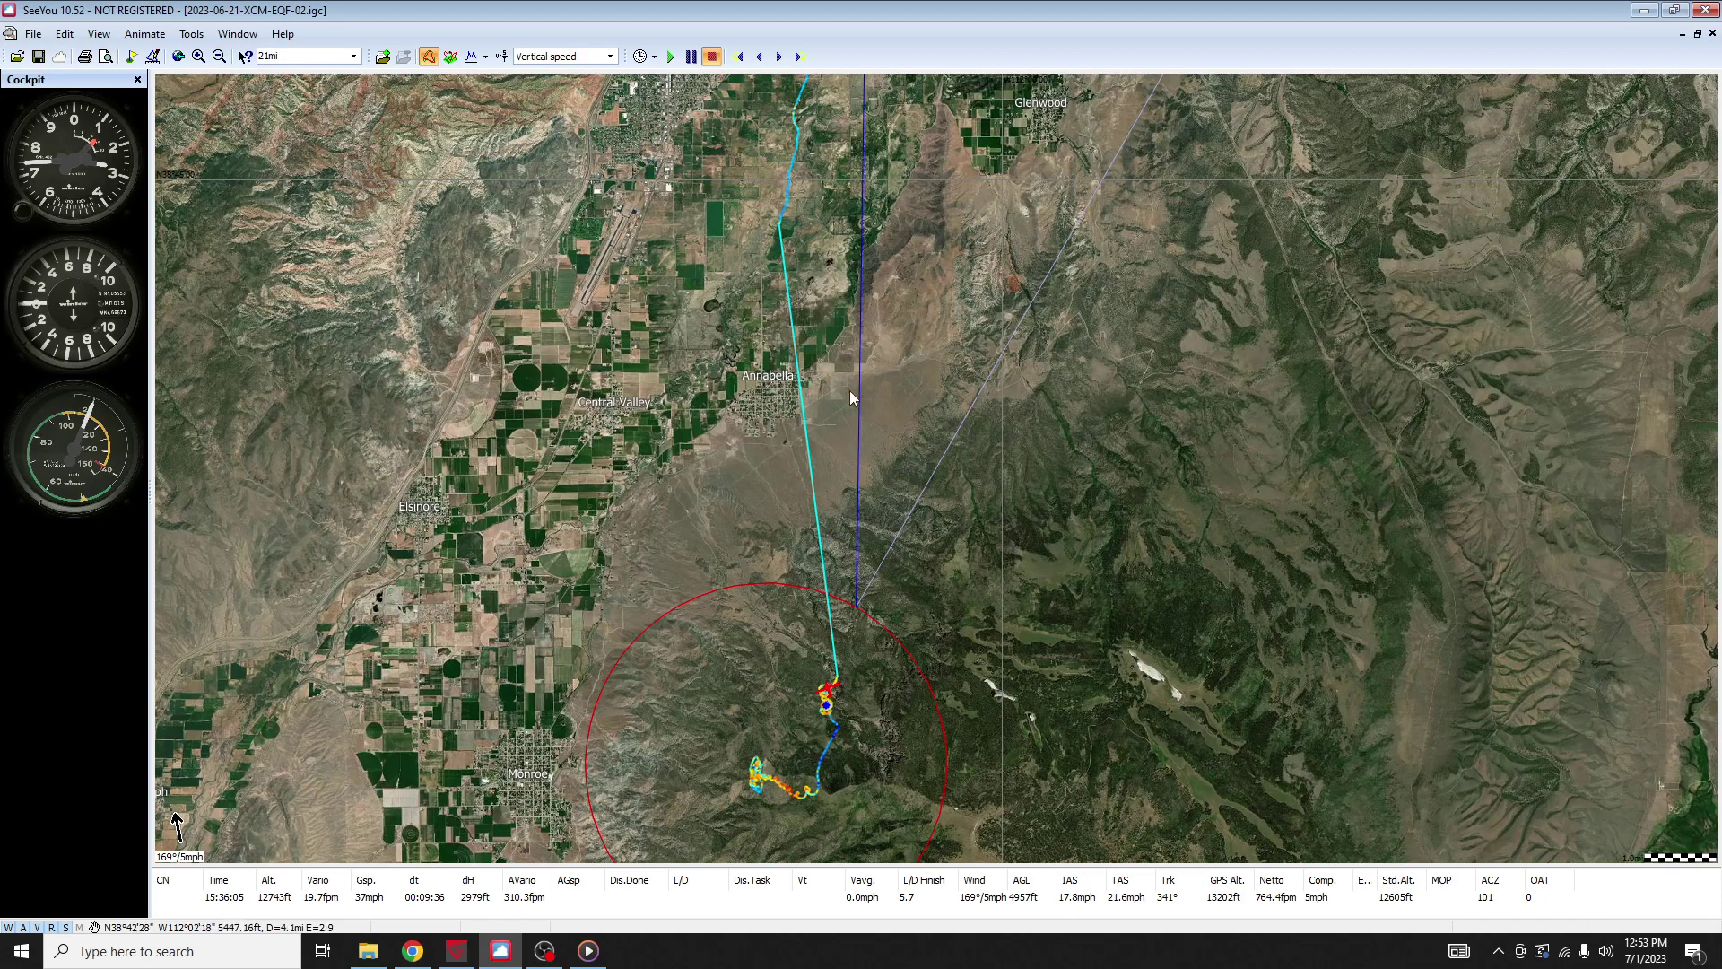
pyautogui.moveTo(990, 244); pyautogui.dragTo(948, 297)
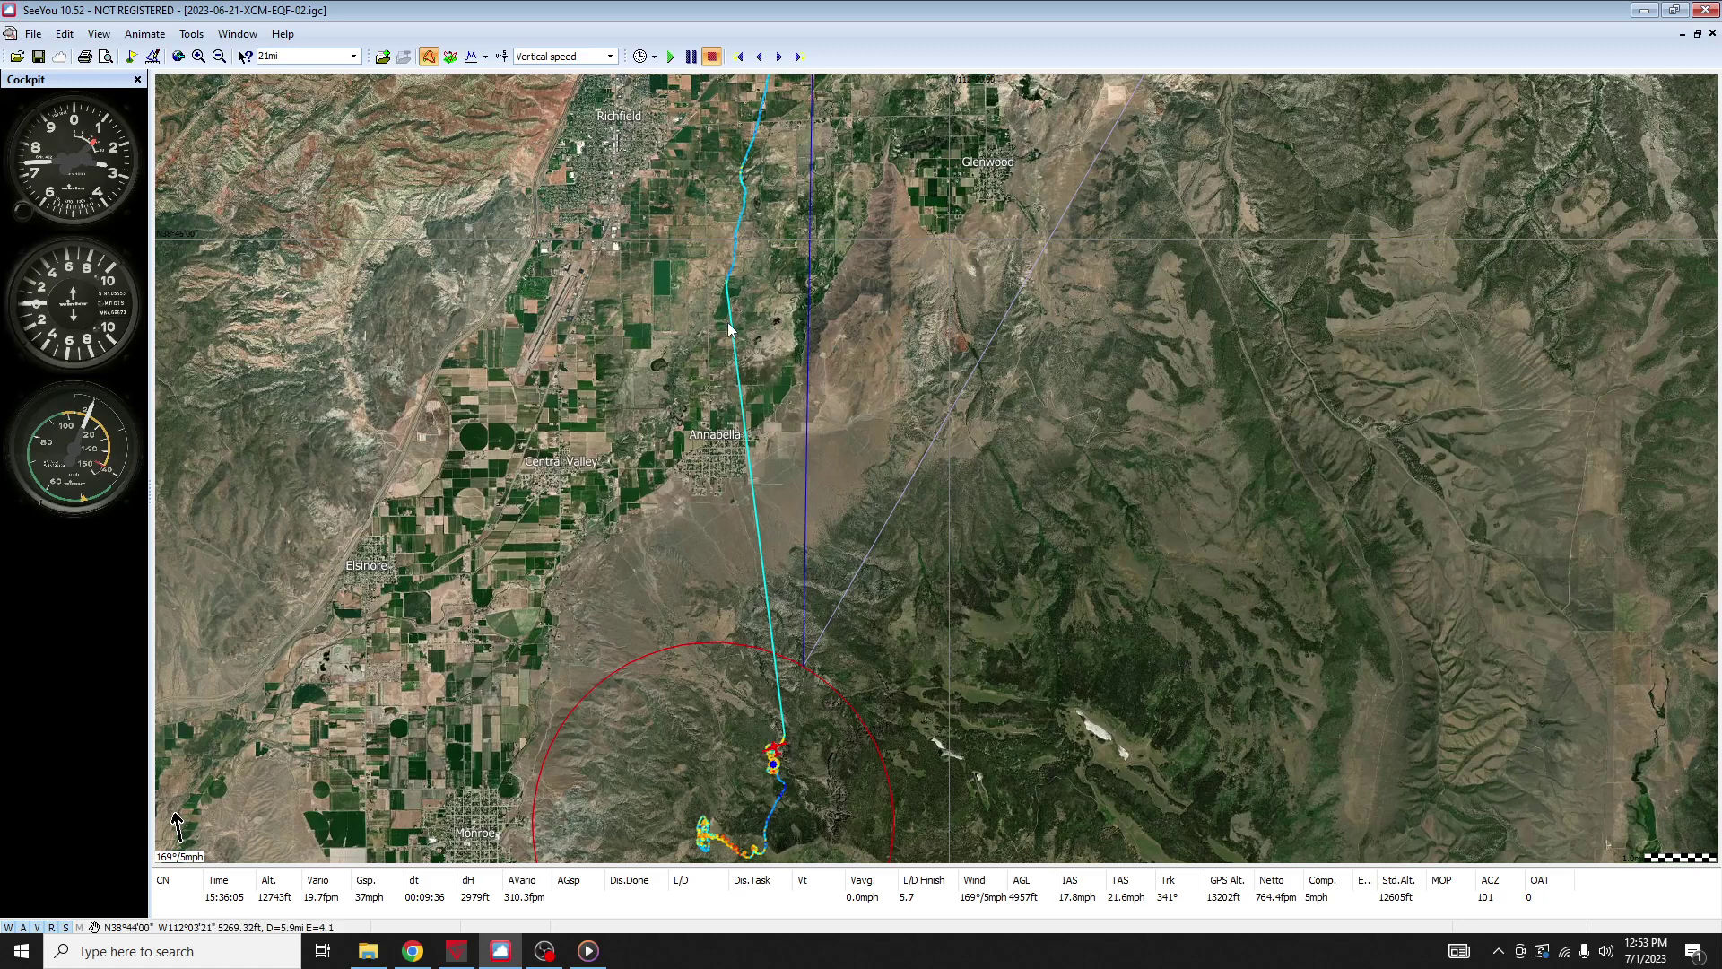
pyautogui.moveTo(1050, 443); pyautogui.dragTo(1003, 539)
pyautogui.scroll(-3, 1016, 438)
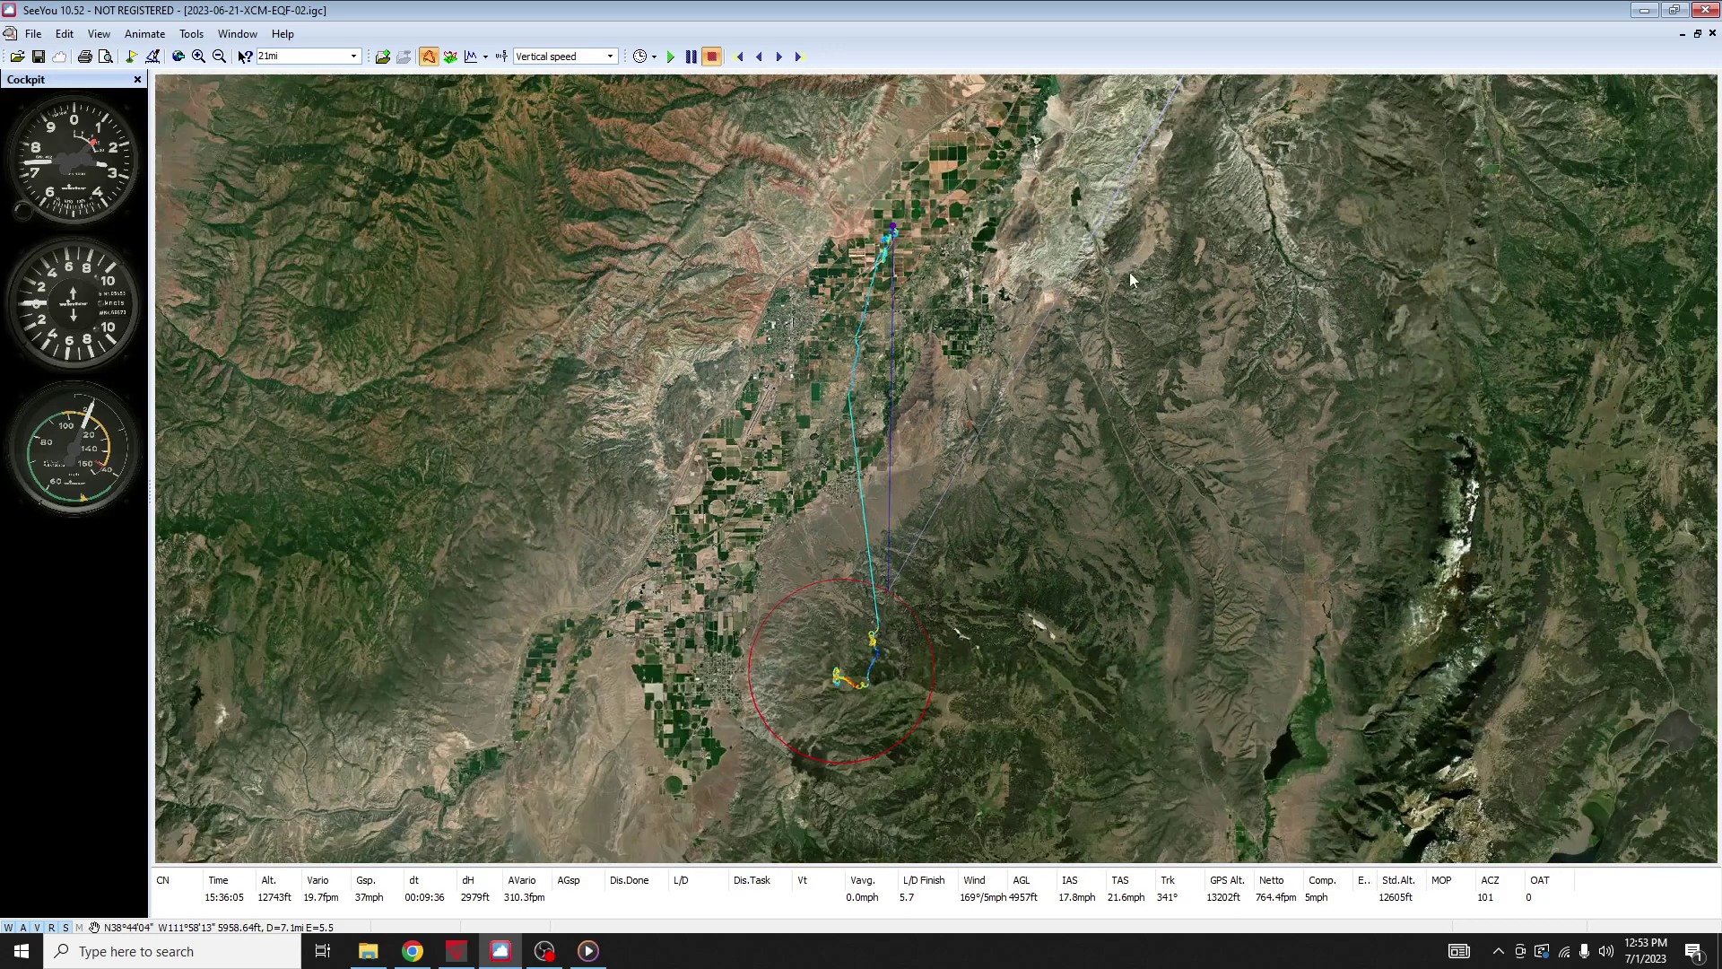
pyautogui.moveTo(1121, 300); pyautogui.dragTo(962, 491)
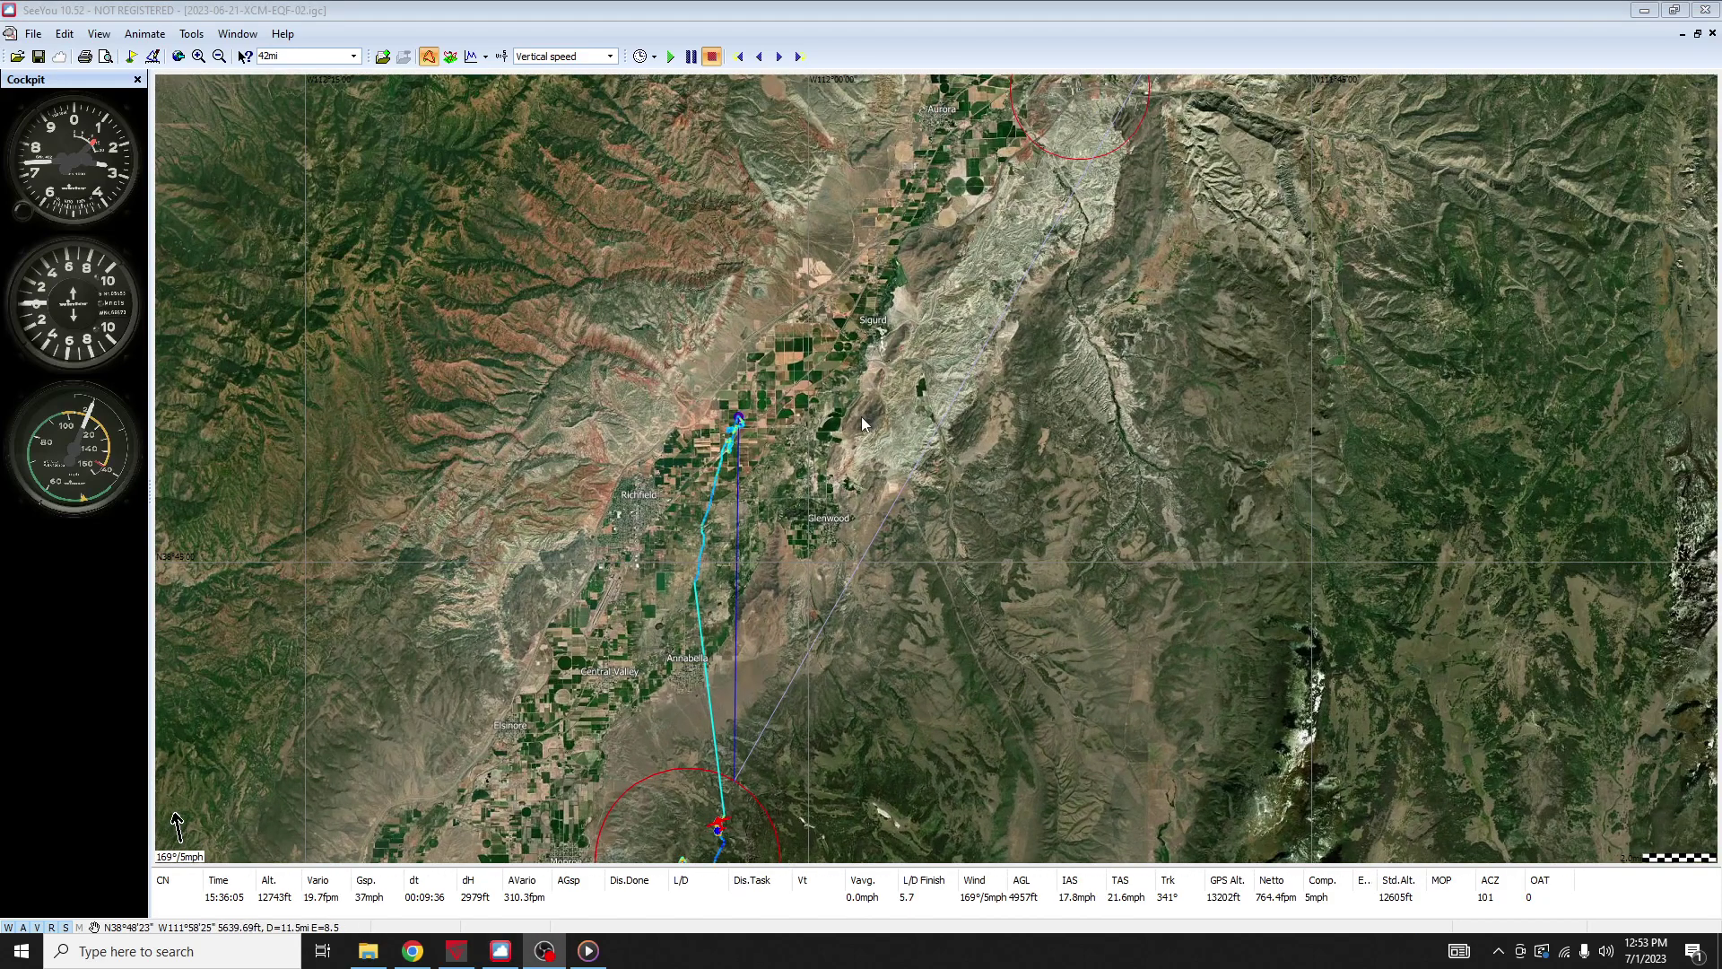
pyautogui.moveTo(1011, 113); pyautogui.dragTo(968, 171)
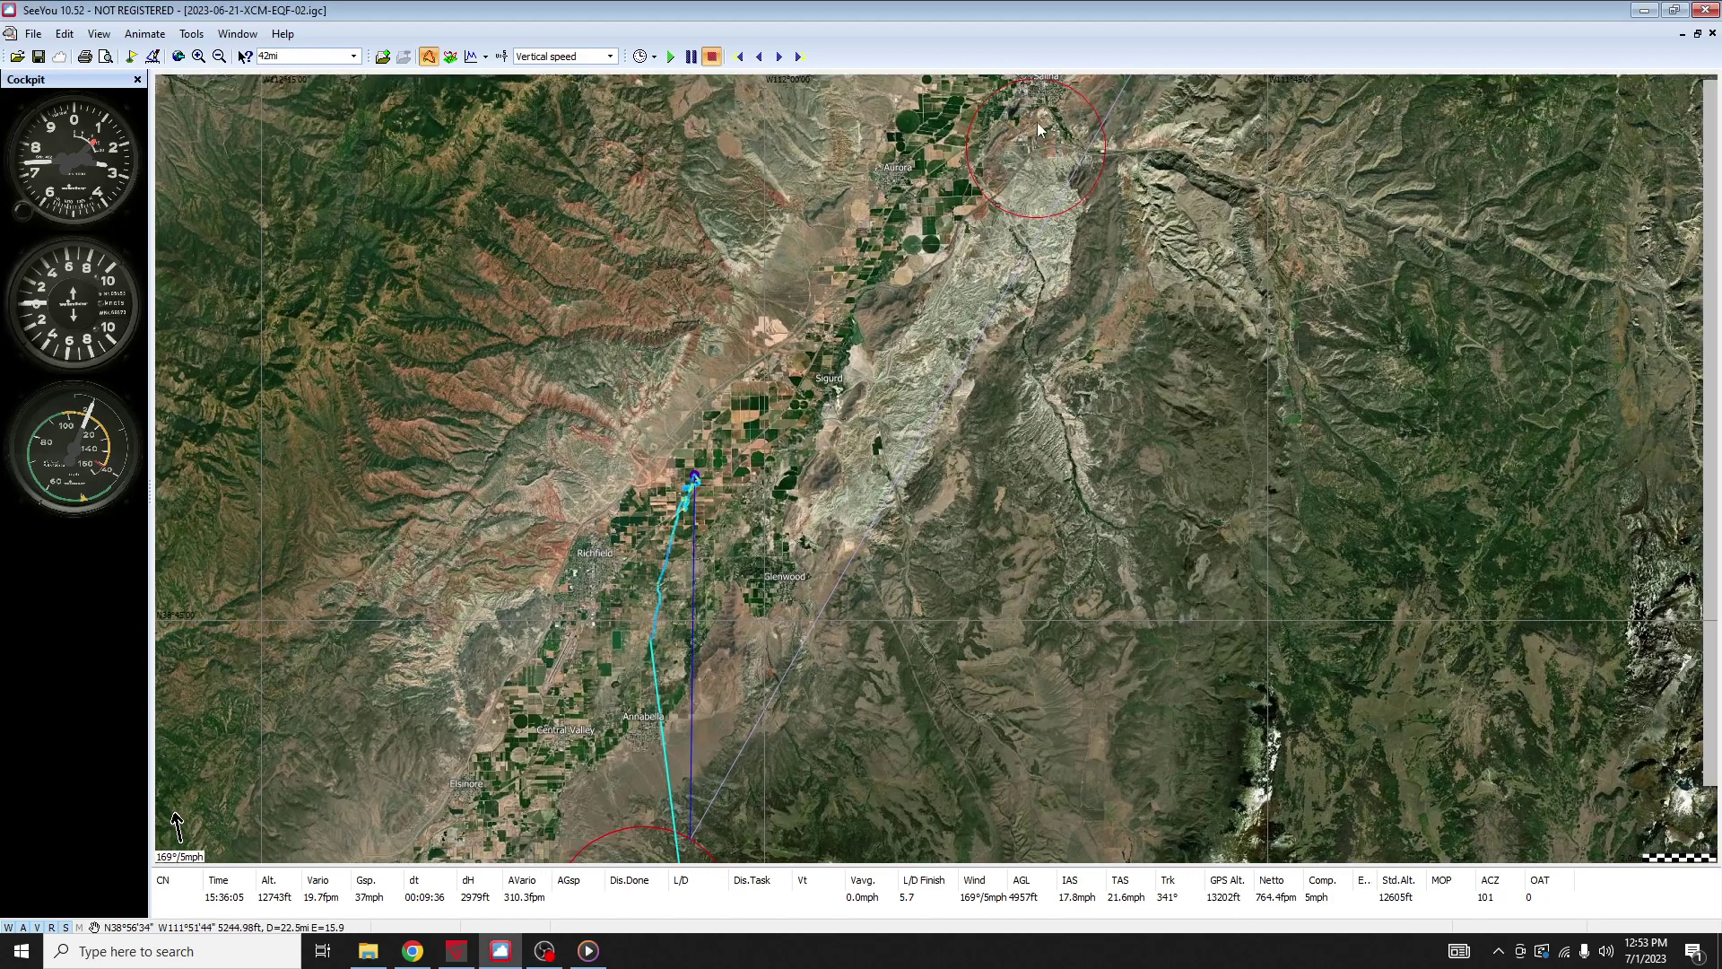
pyautogui.moveTo(834, 772); pyautogui.dragTo(881, 668)
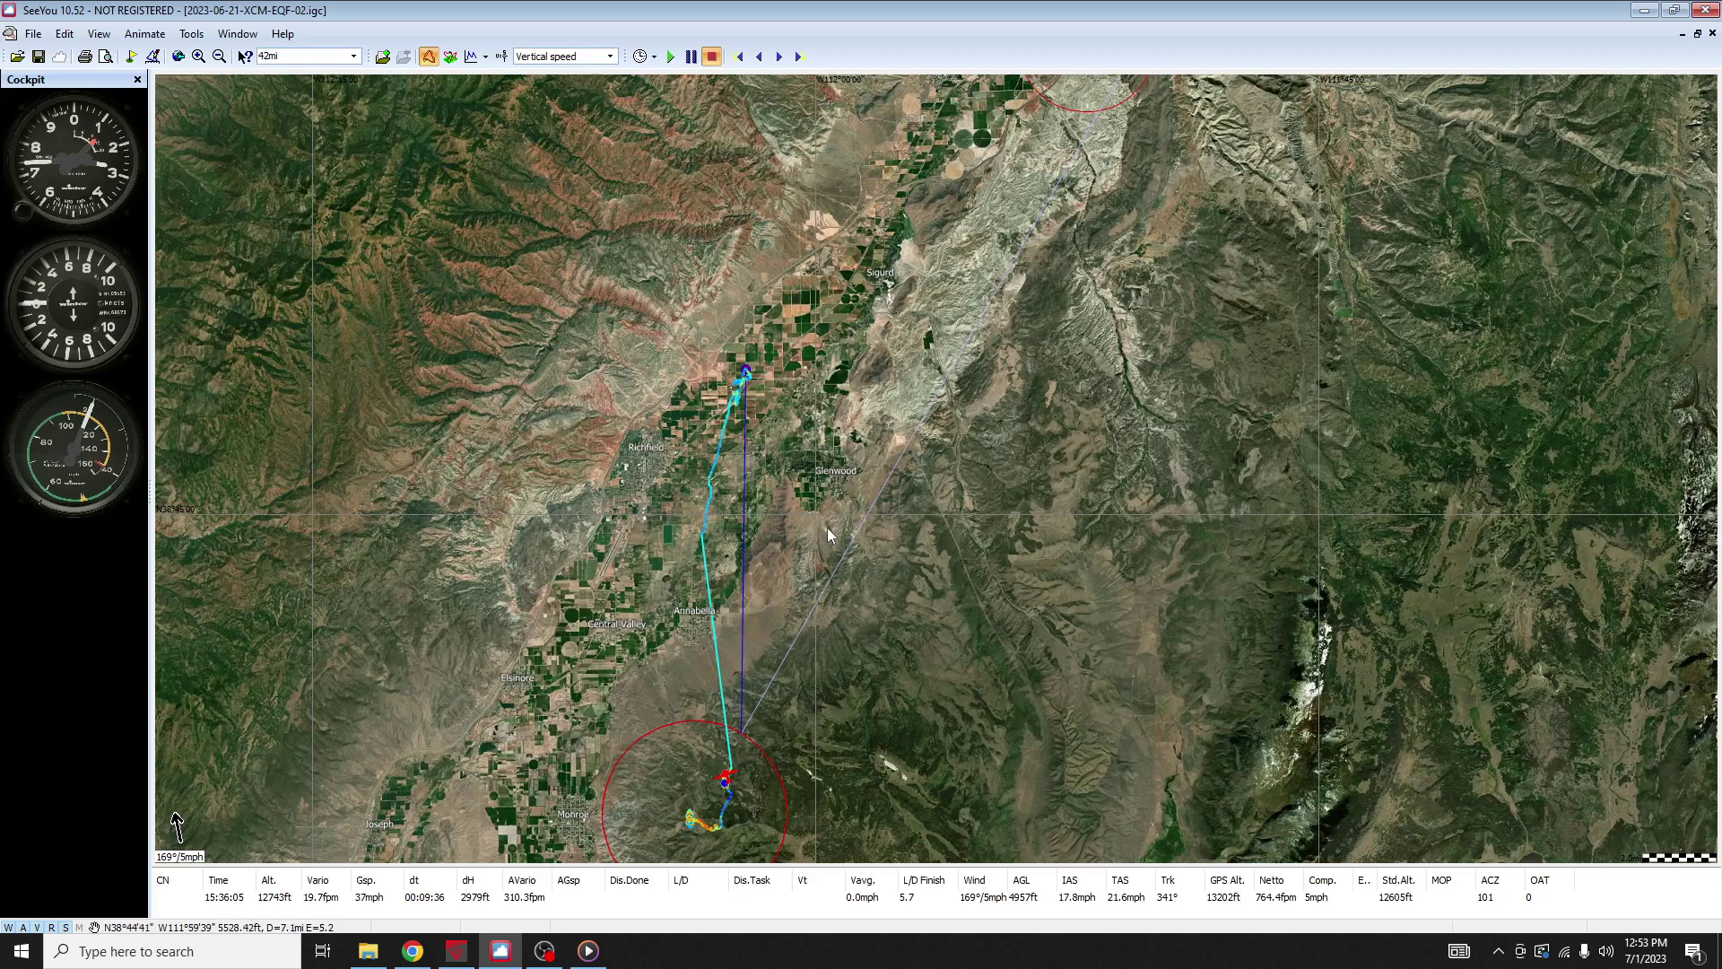
# Show the statistics for the whole flight, with its general information, declared task and flight statistics.
pyautogui.scroll(1, 826, 527)
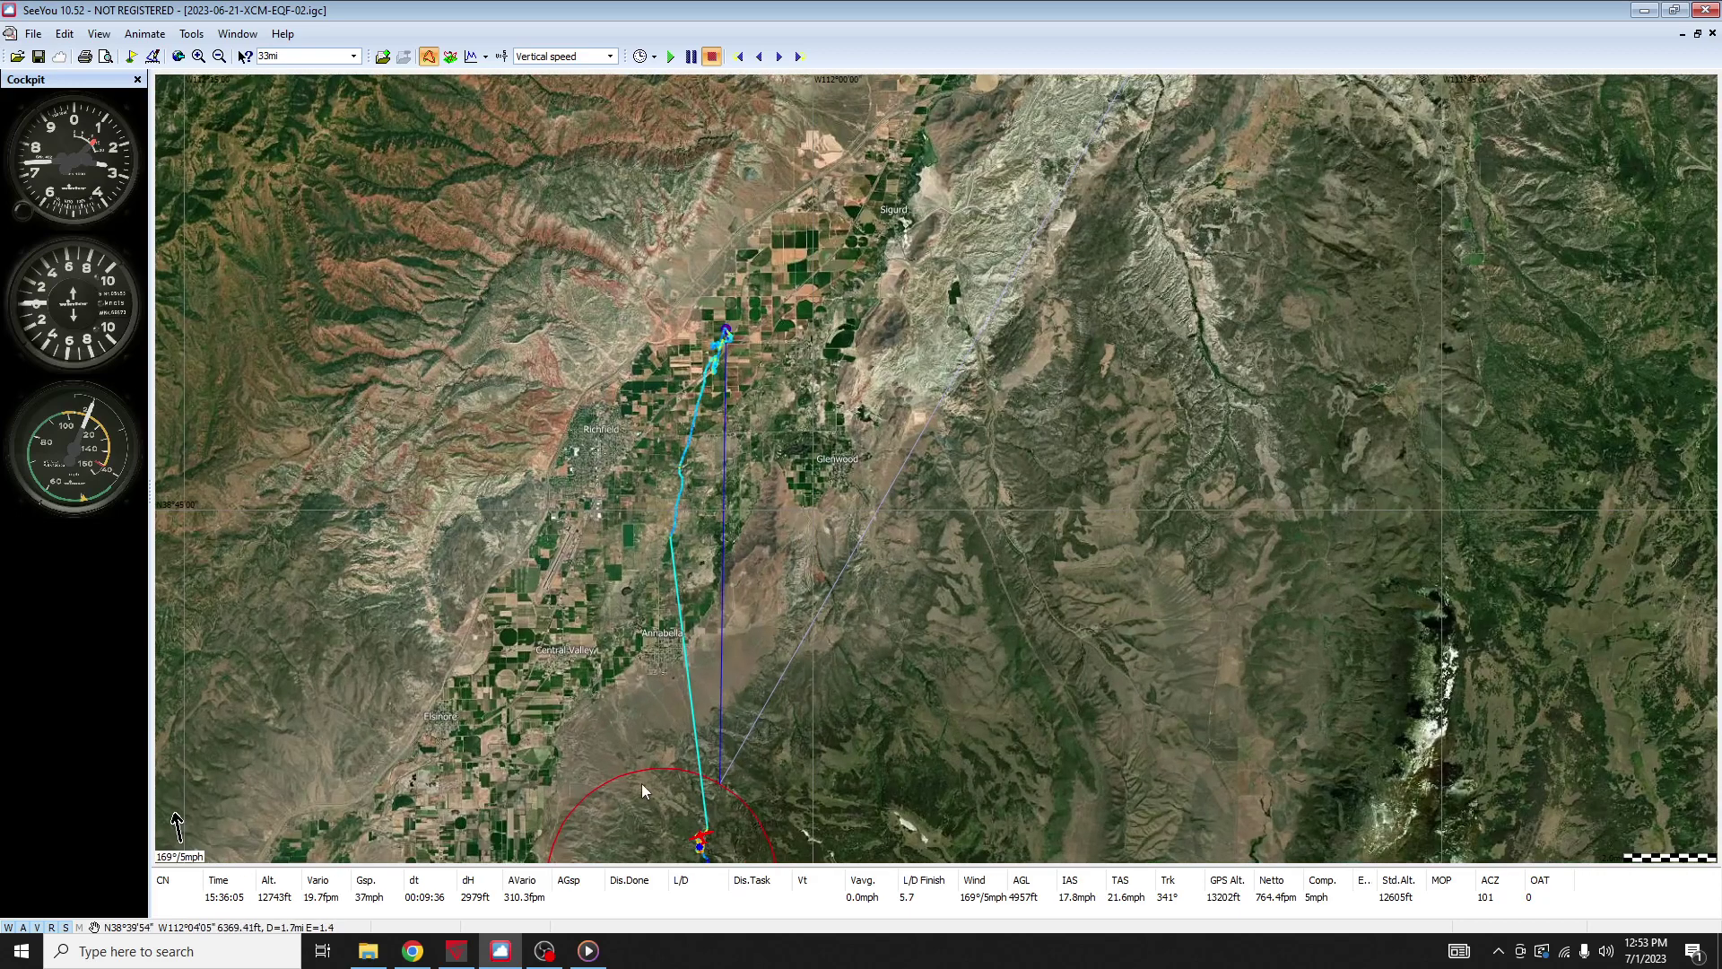
pyautogui.moveTo(782, 755); pyautogui.dragTo(794, 725)
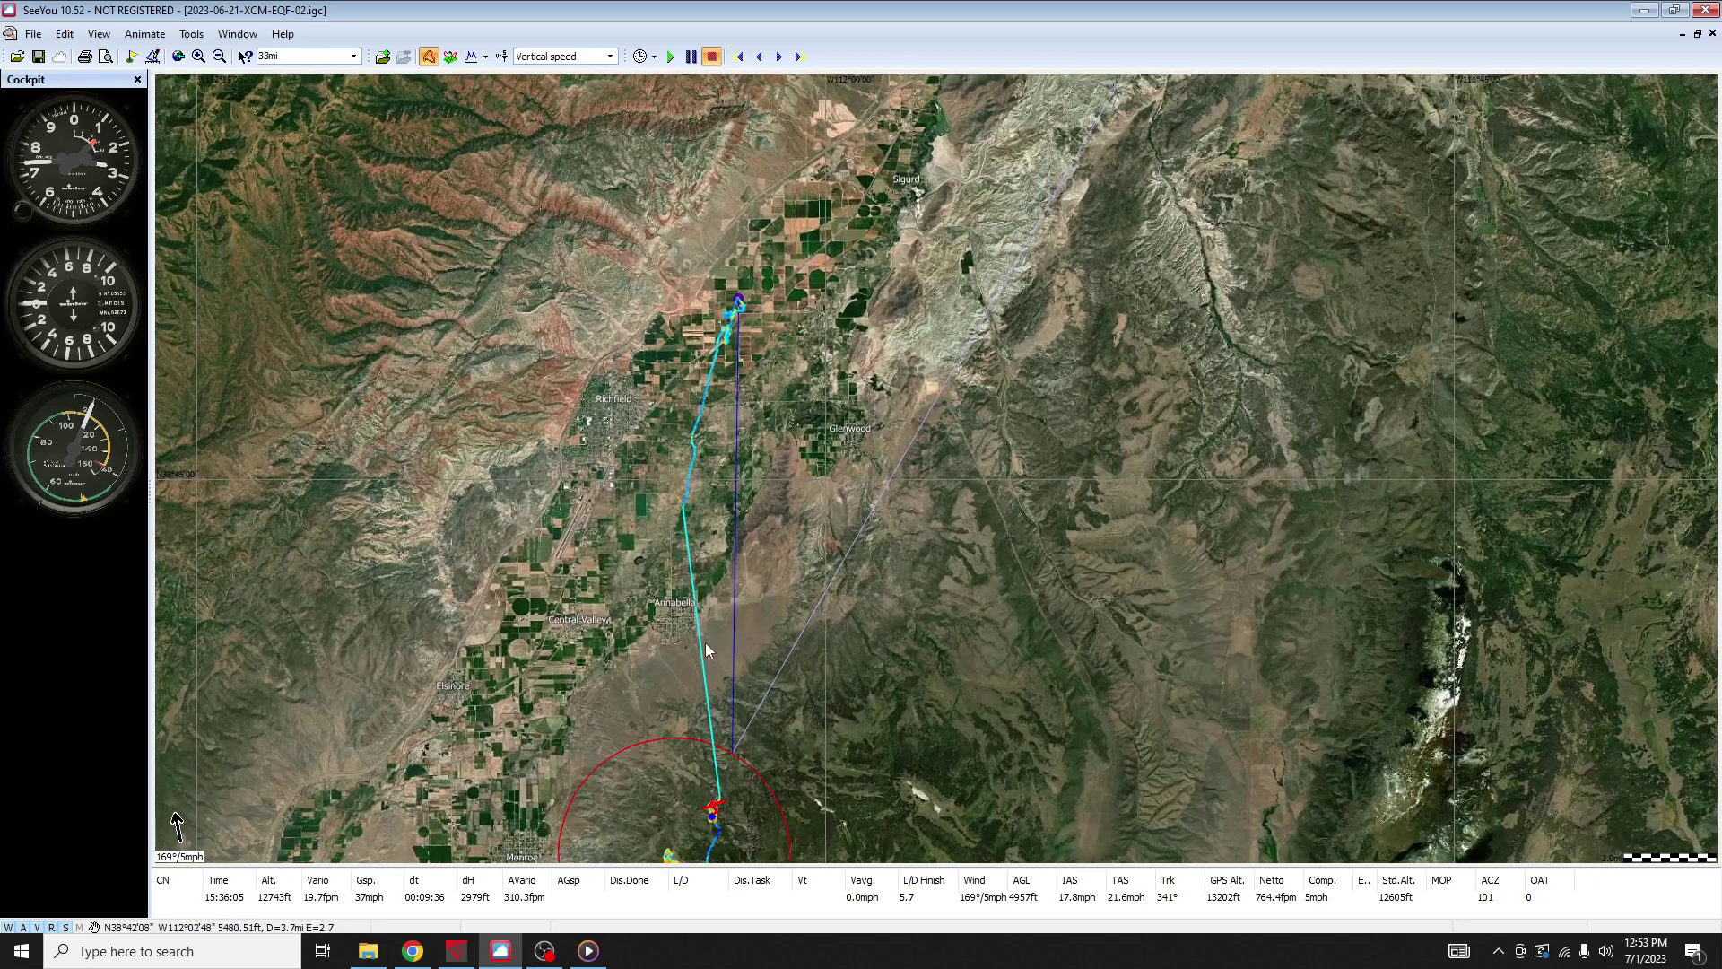
pyautogui.click(471, 58)
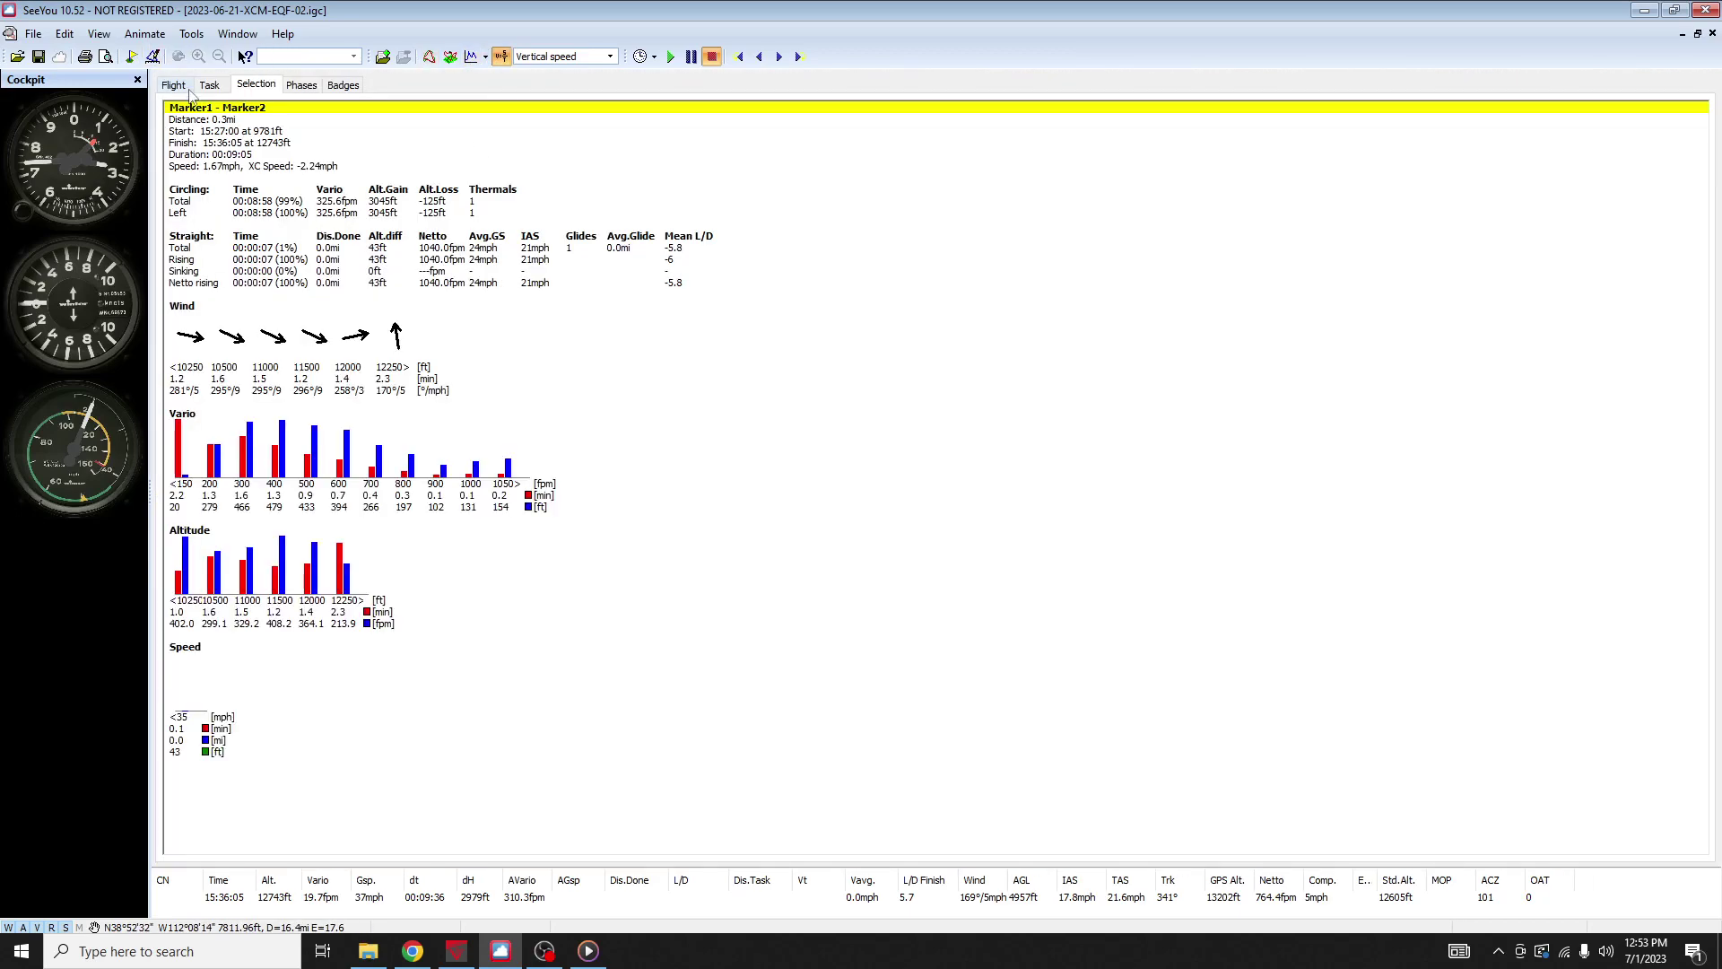
pyautogui.click(174, 86)
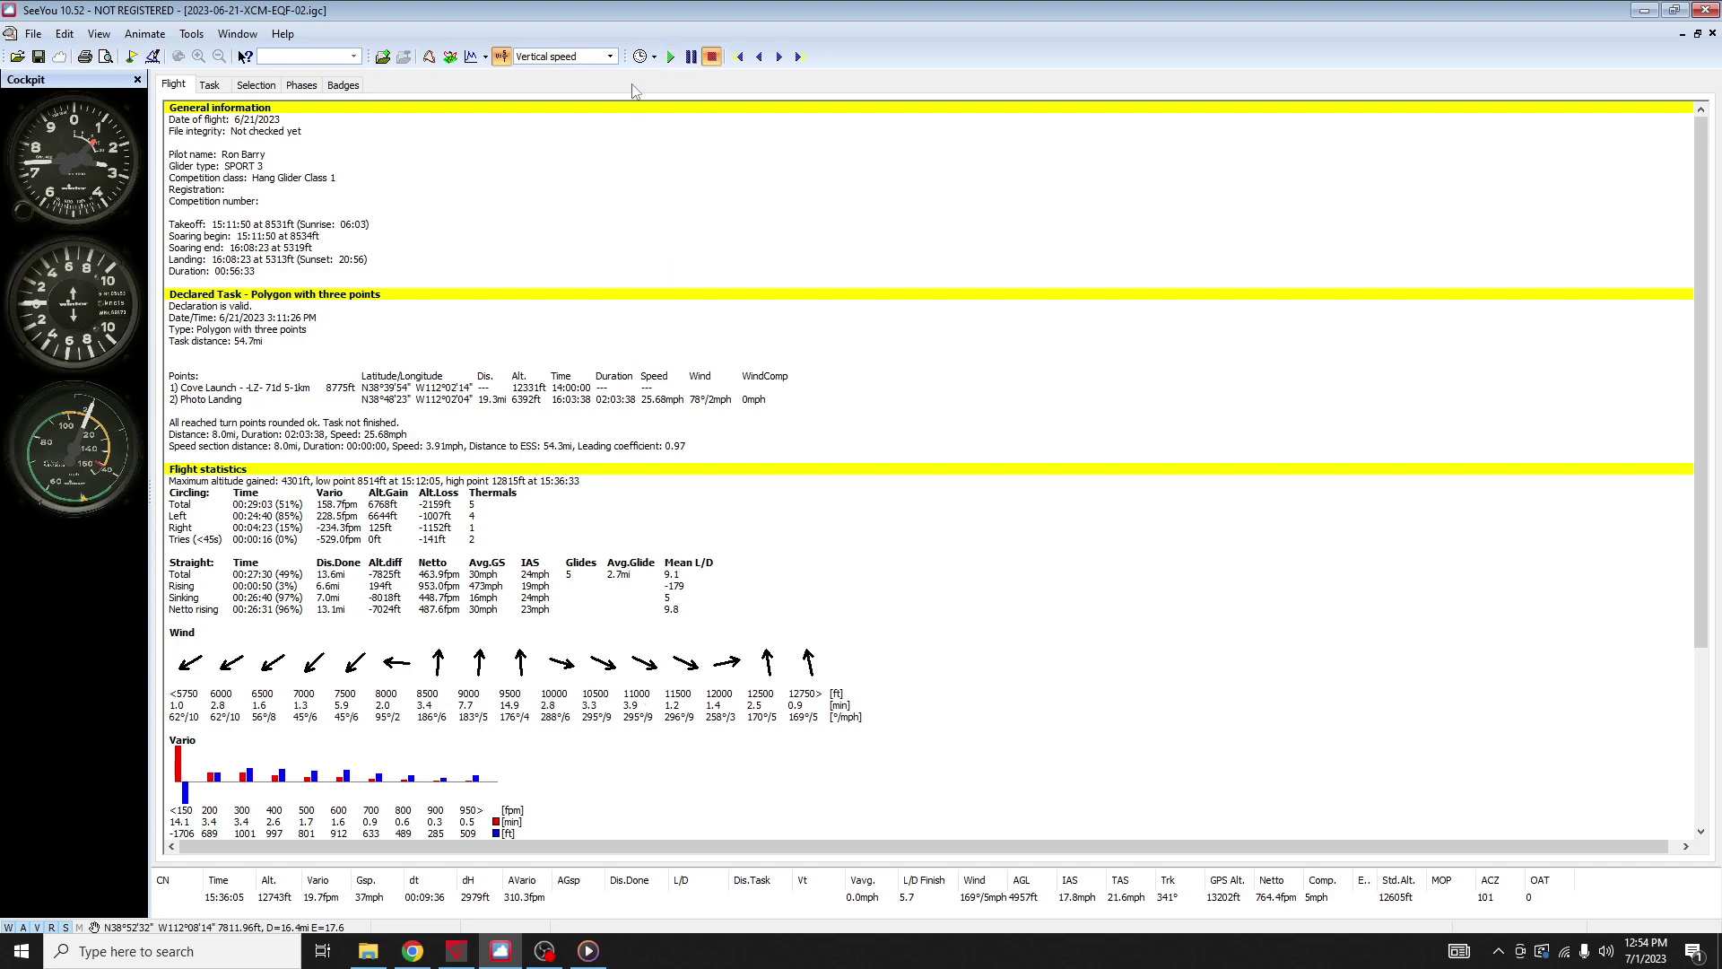
# Return to the flight map and examine the terrain around Glenwood between the flown track and the course line.
pyautogui.click(429, 56)
pyautogui.scroll(2, 876, 654)
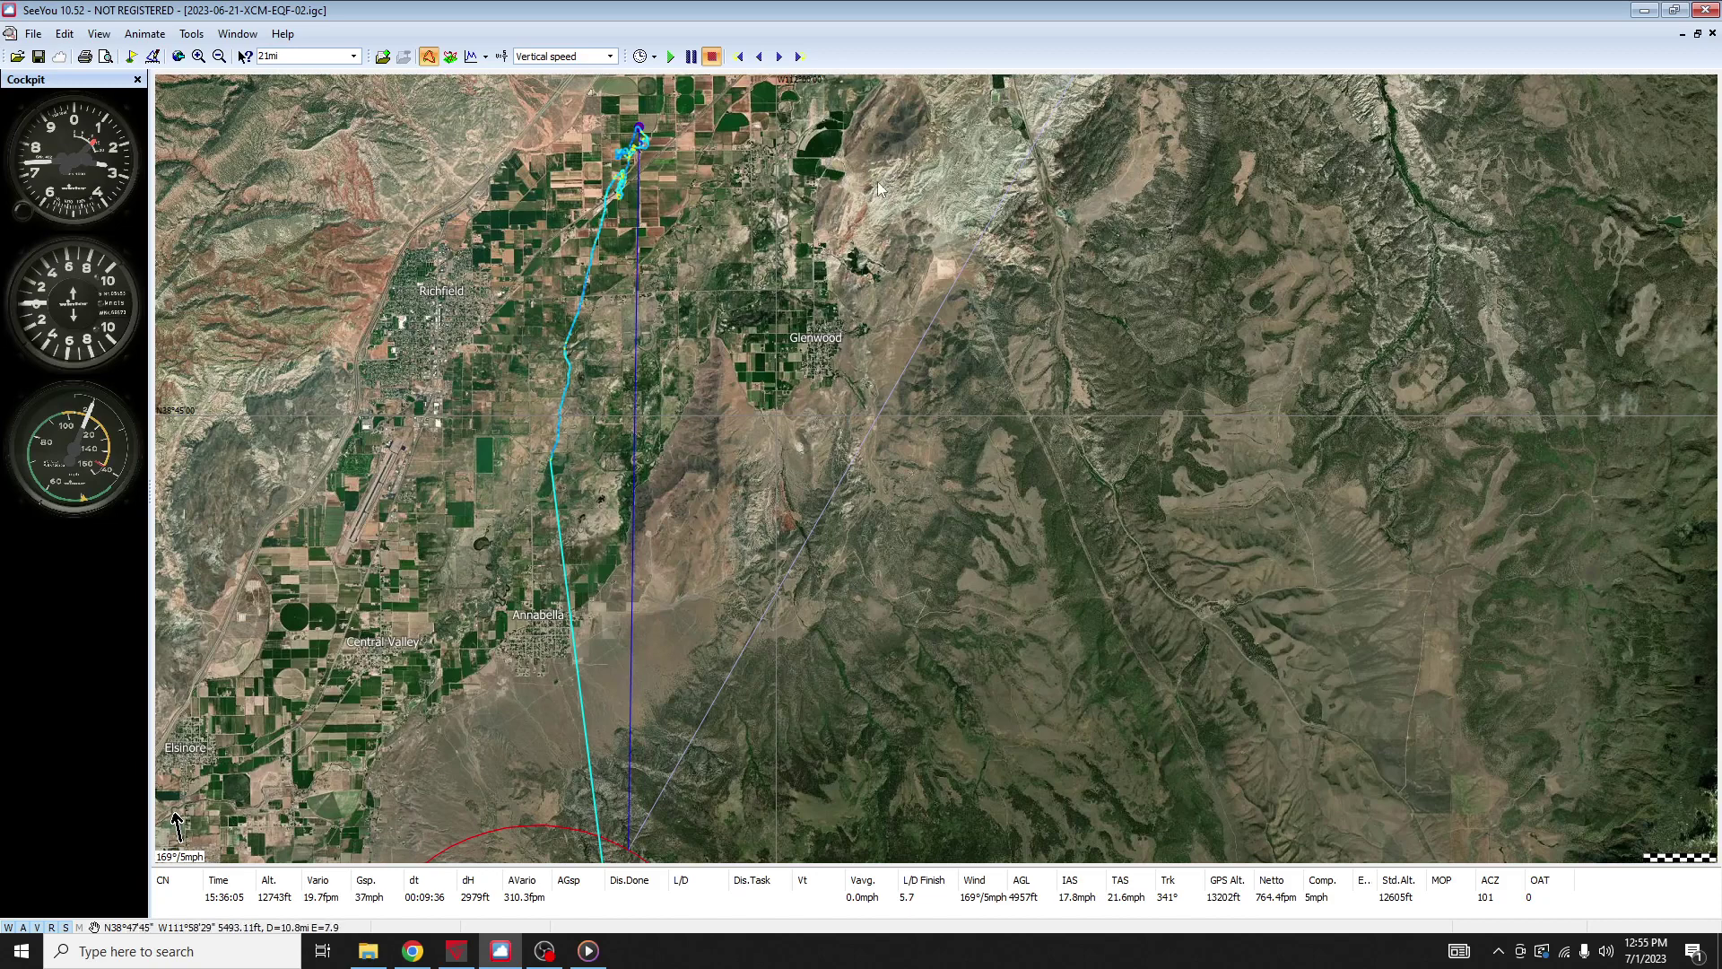
pyautogui.scroll(1, 880, 184)
pyautogui.moveTo(879, 181); pyautogui.dragTo(848, 245)
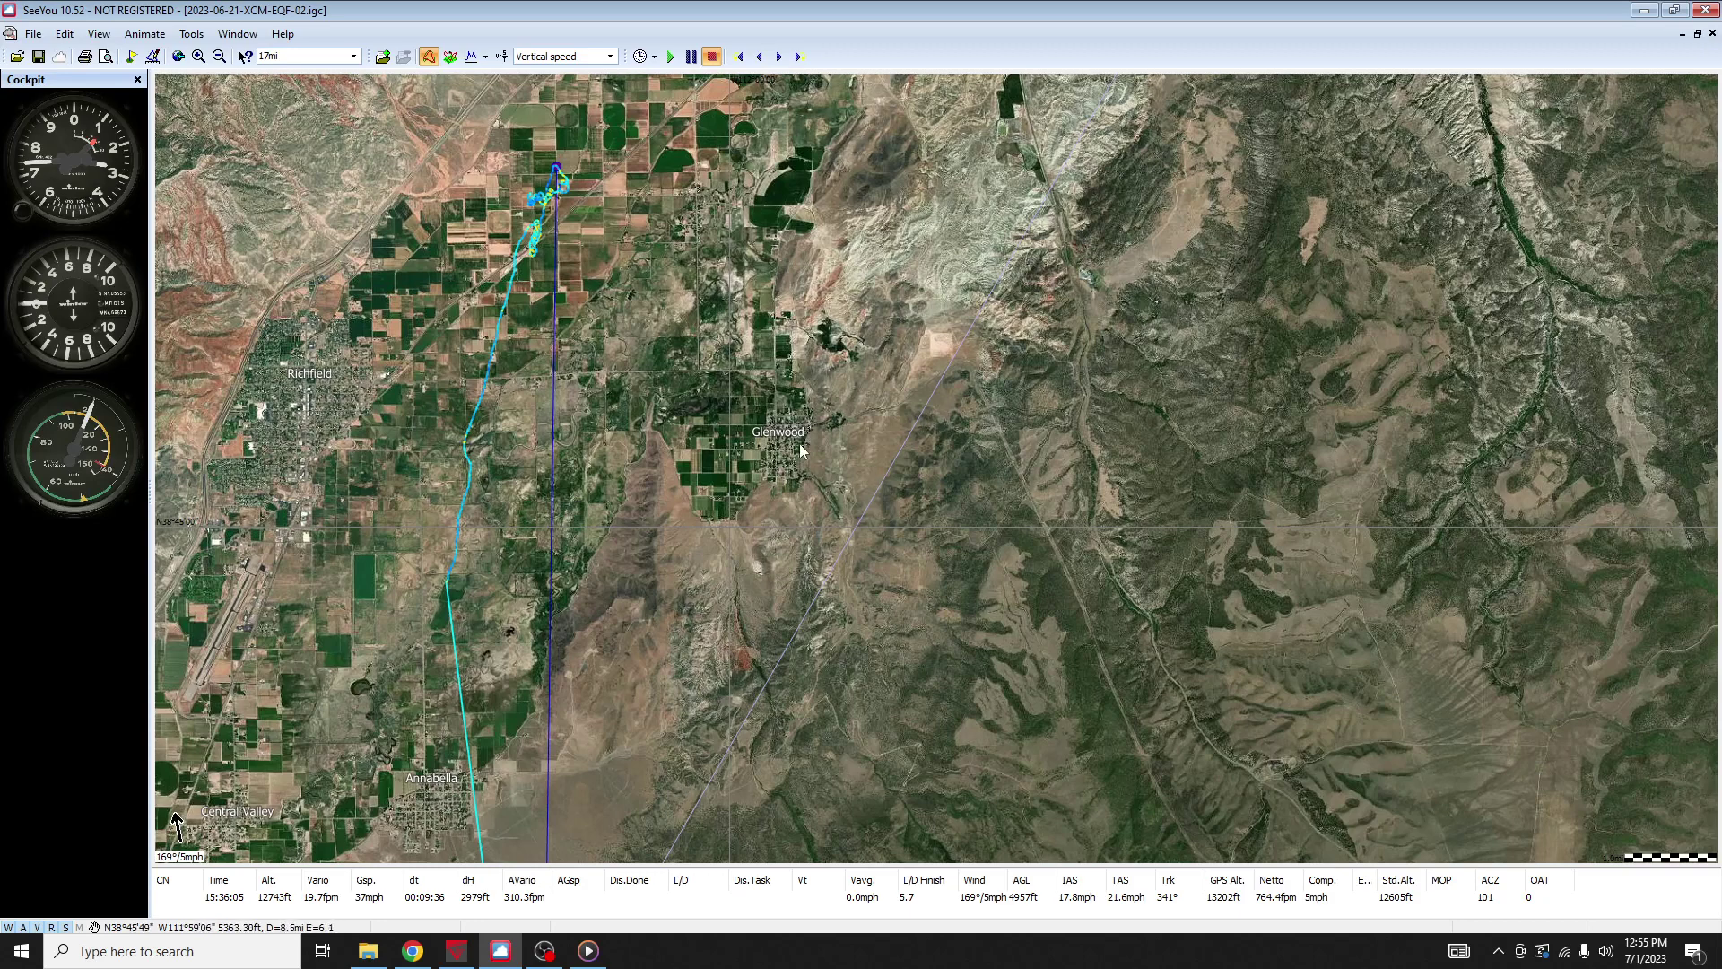
pyautogui.scroll(2, 813, 502)
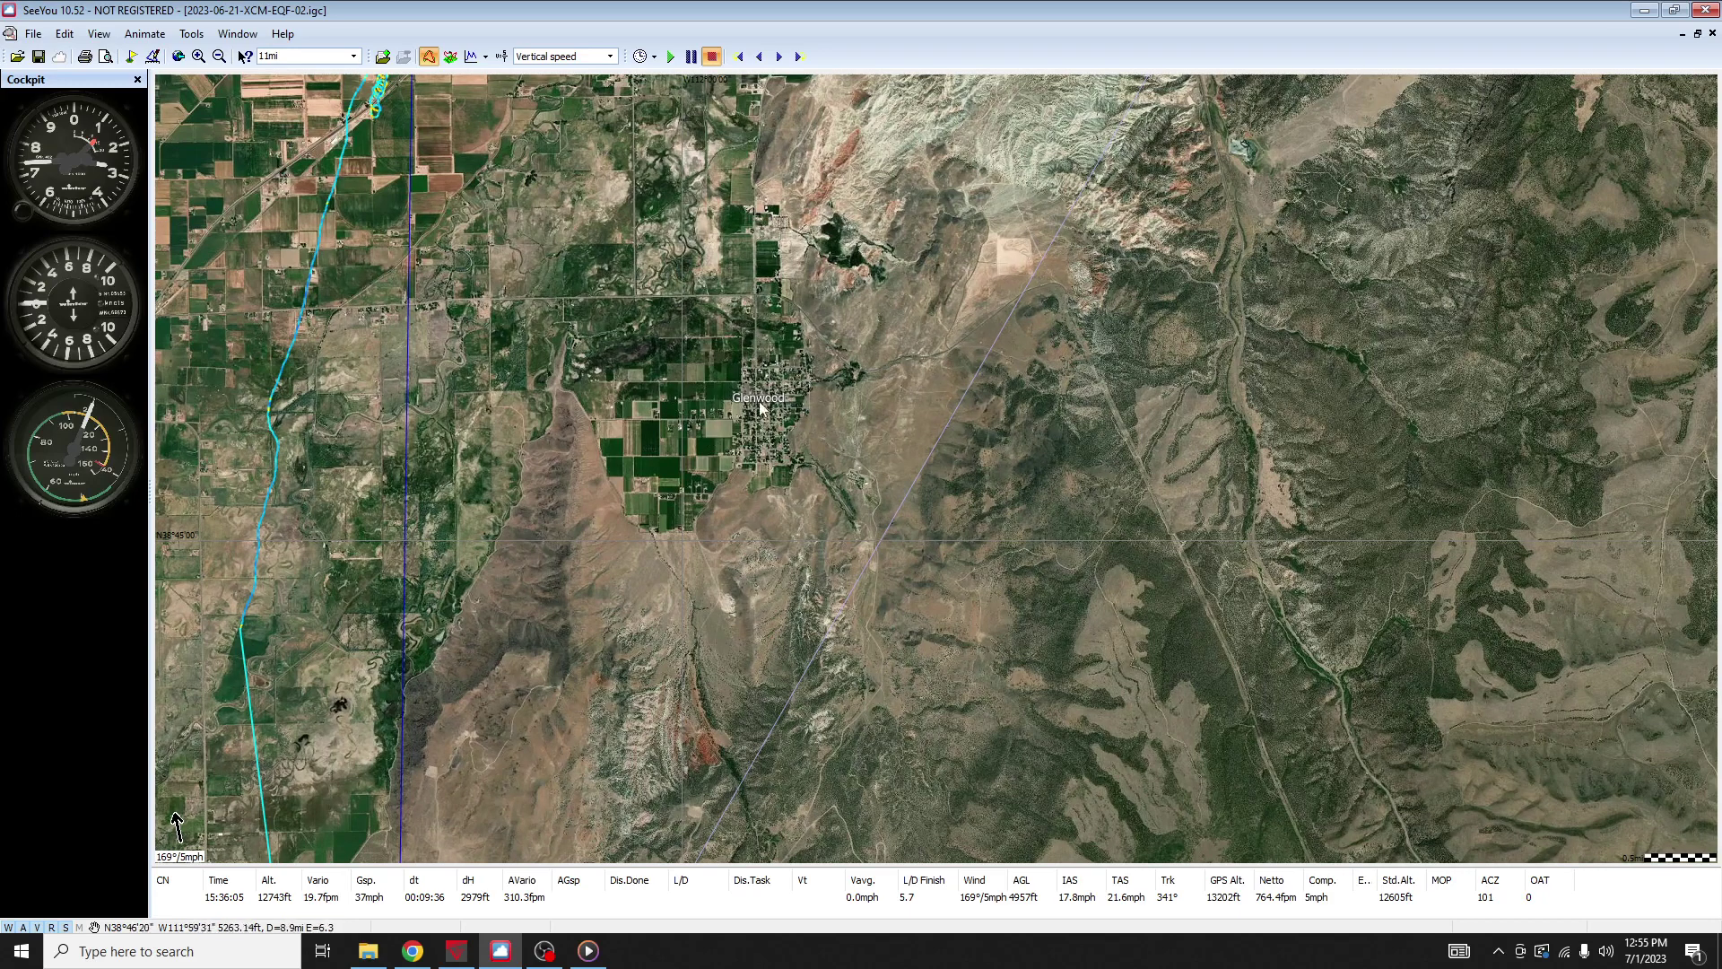
# Switch to Google Maps in Chrome and examine the 3D terrain from Annabella past Bull Claim Hill to Glenwood.
pyautogui.click(412, 951)
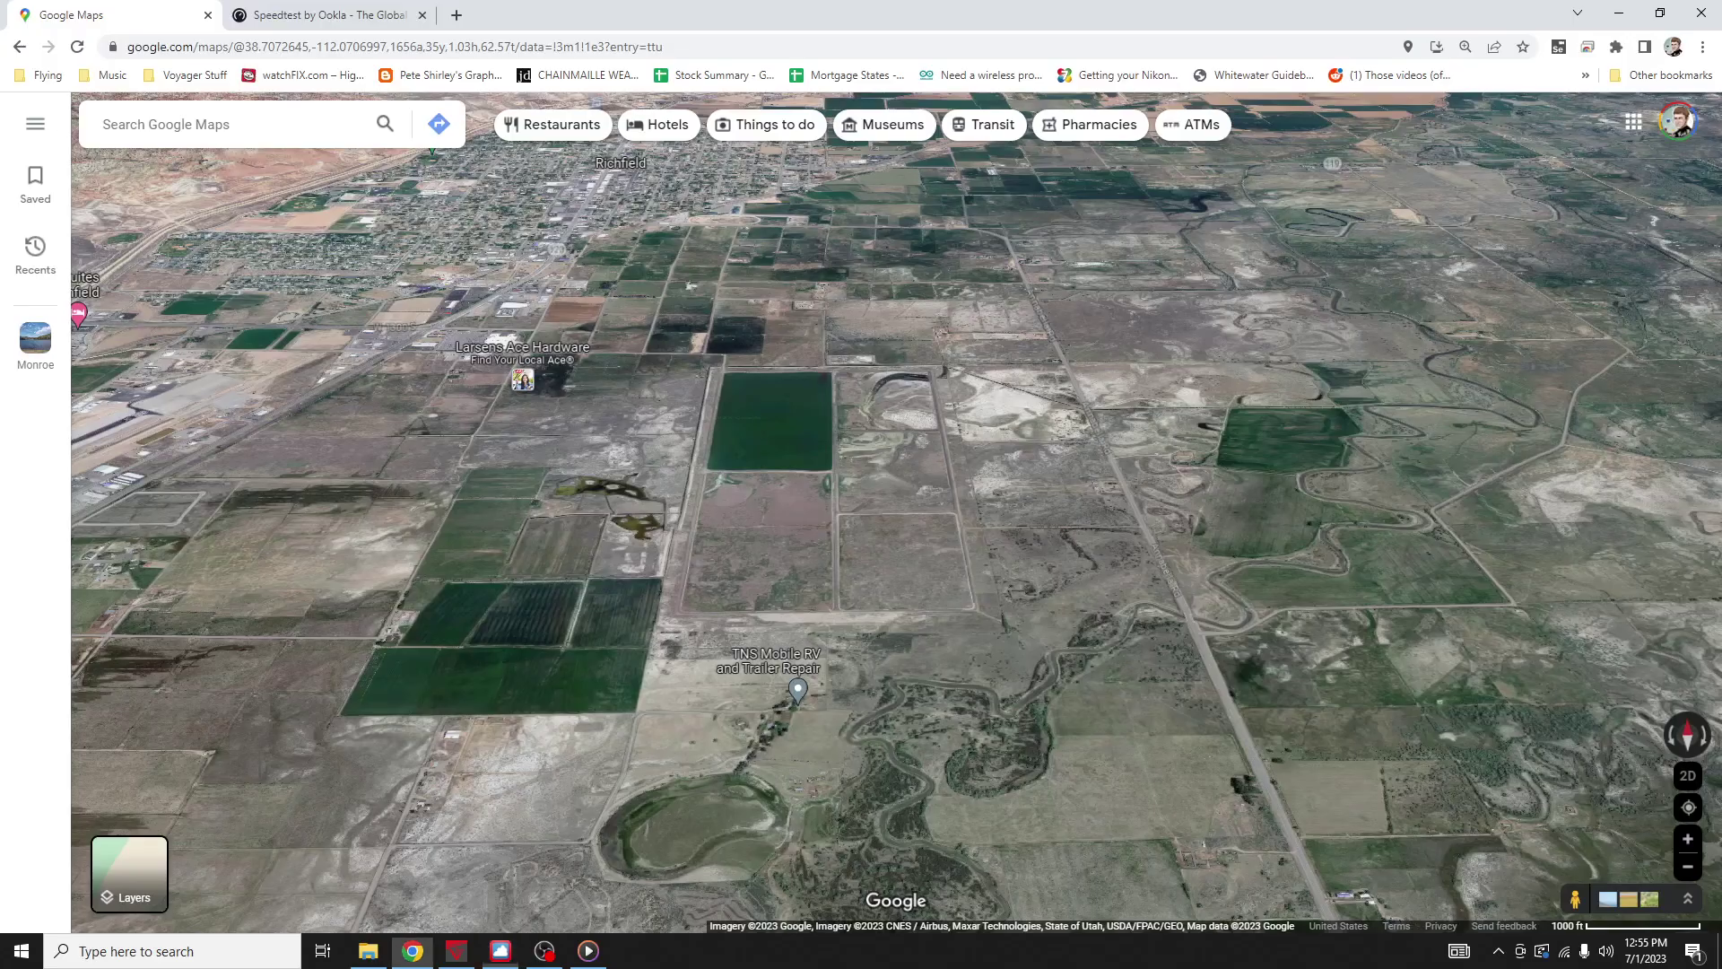
pyautogui.scroll(-3, 1060, 512)
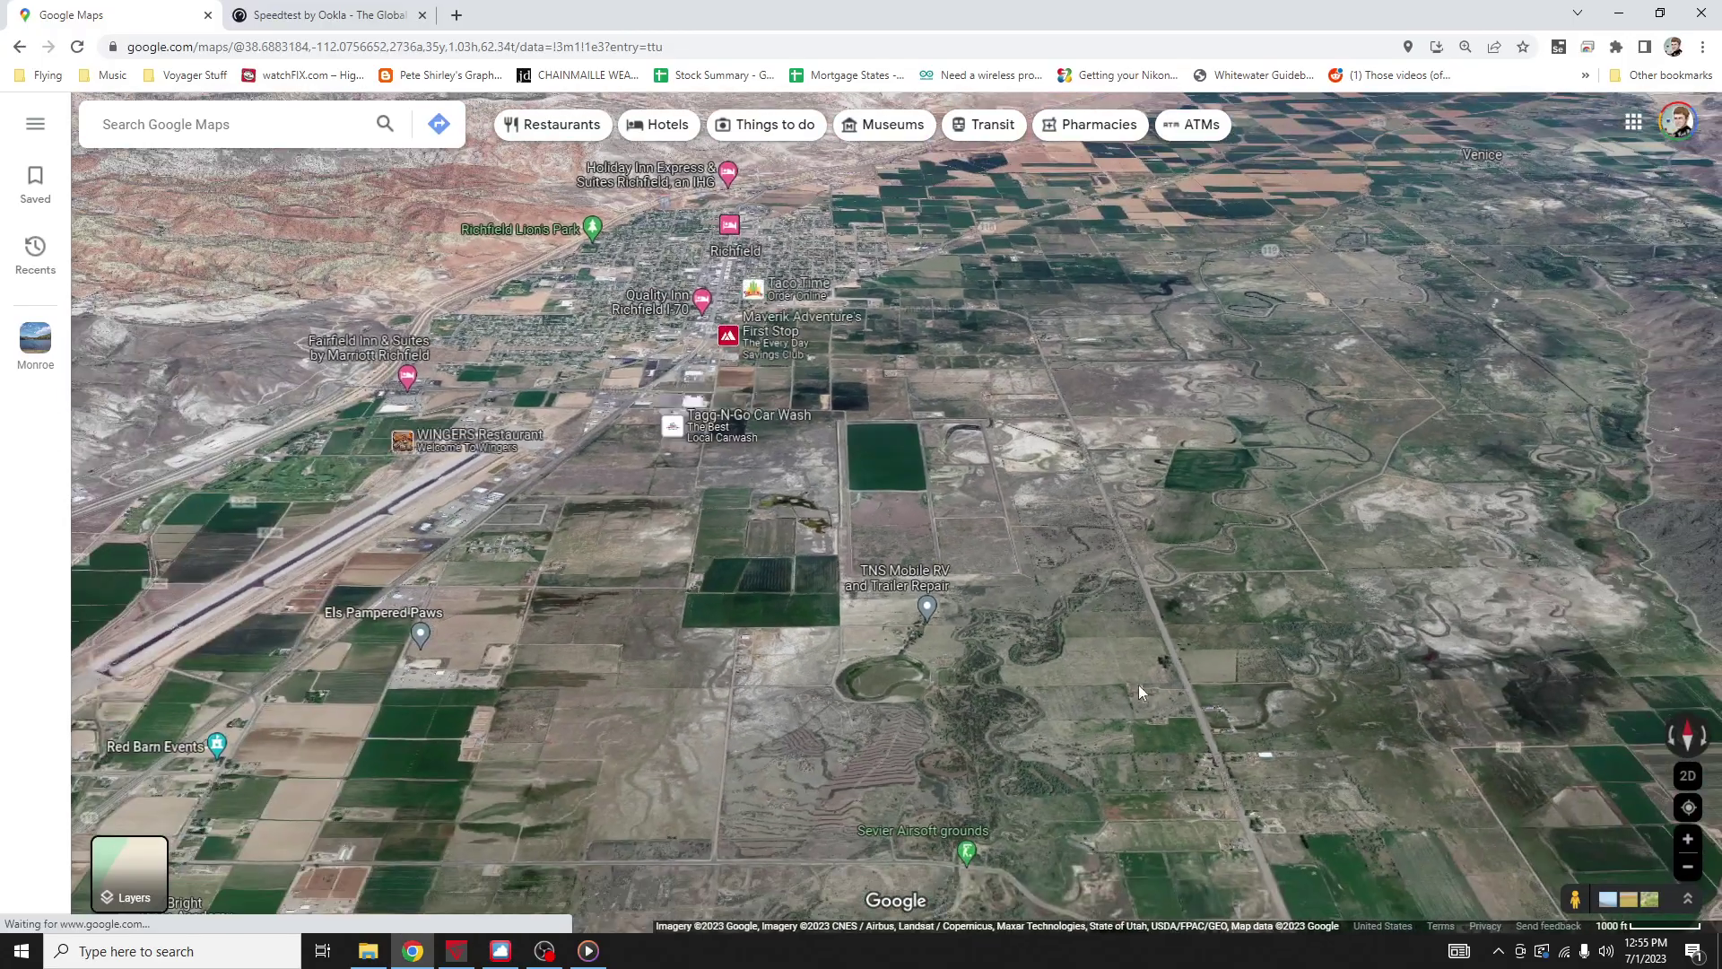
pyautogui.moveTo(1139, 685); pyautogui.dragTo(982, 444)
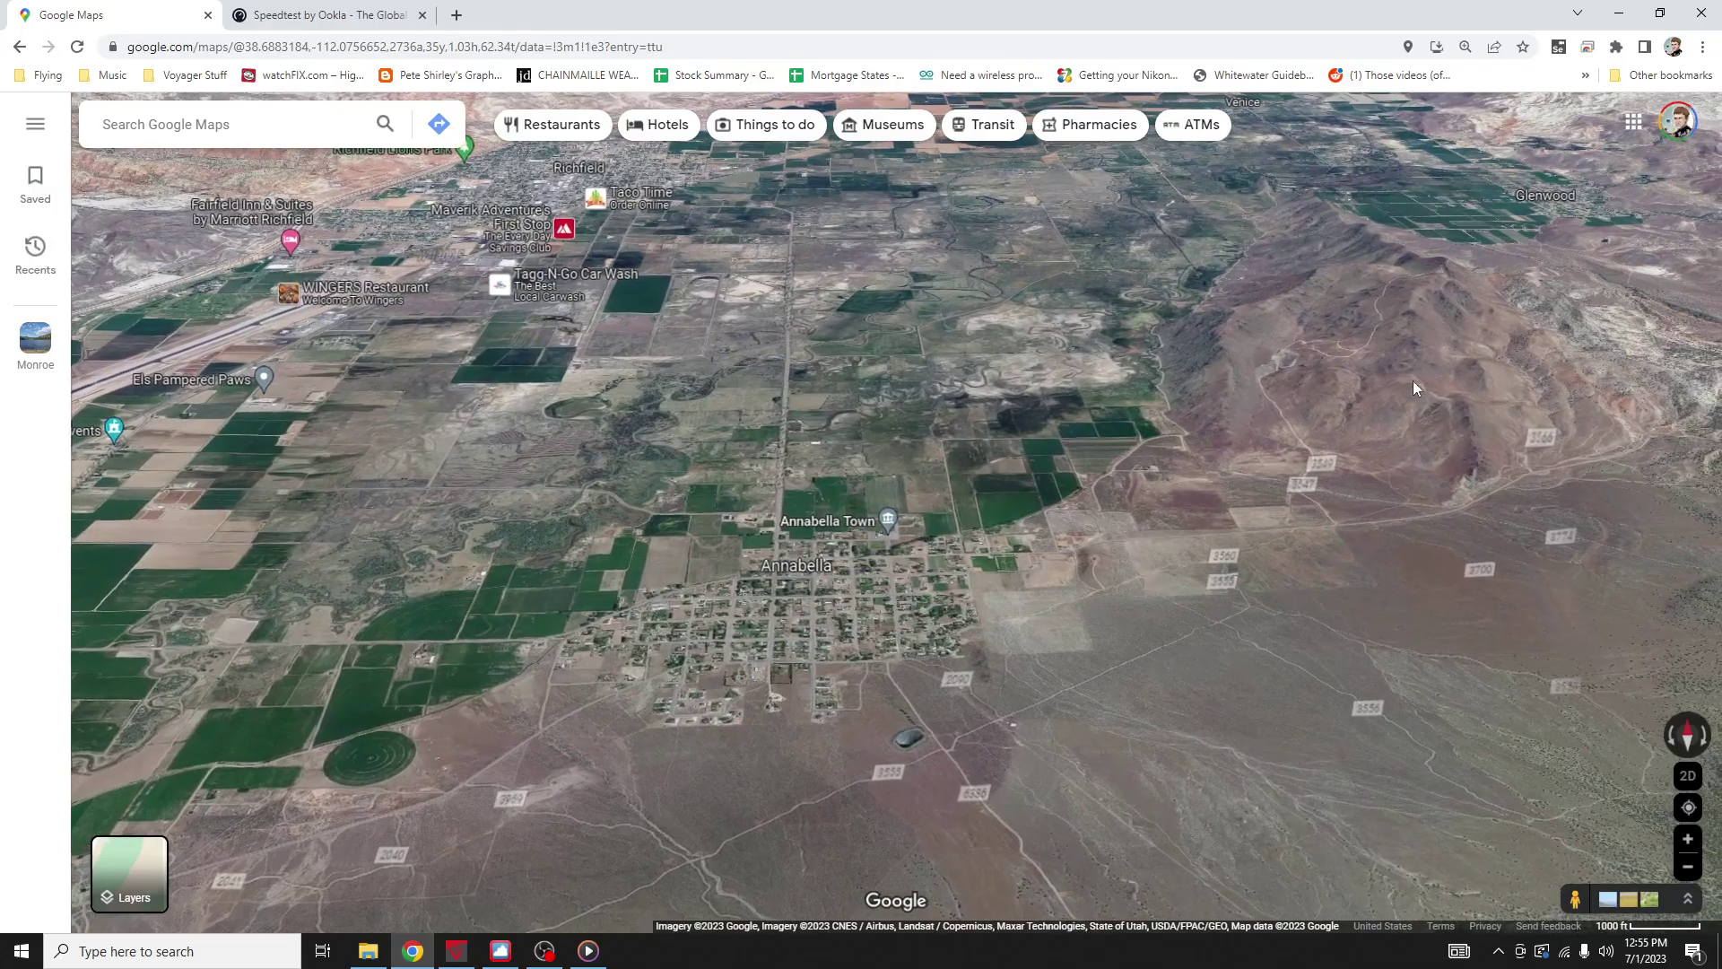
pyautogui.moveTo(1413, 380); pyautogui.dragTo(403, 722)
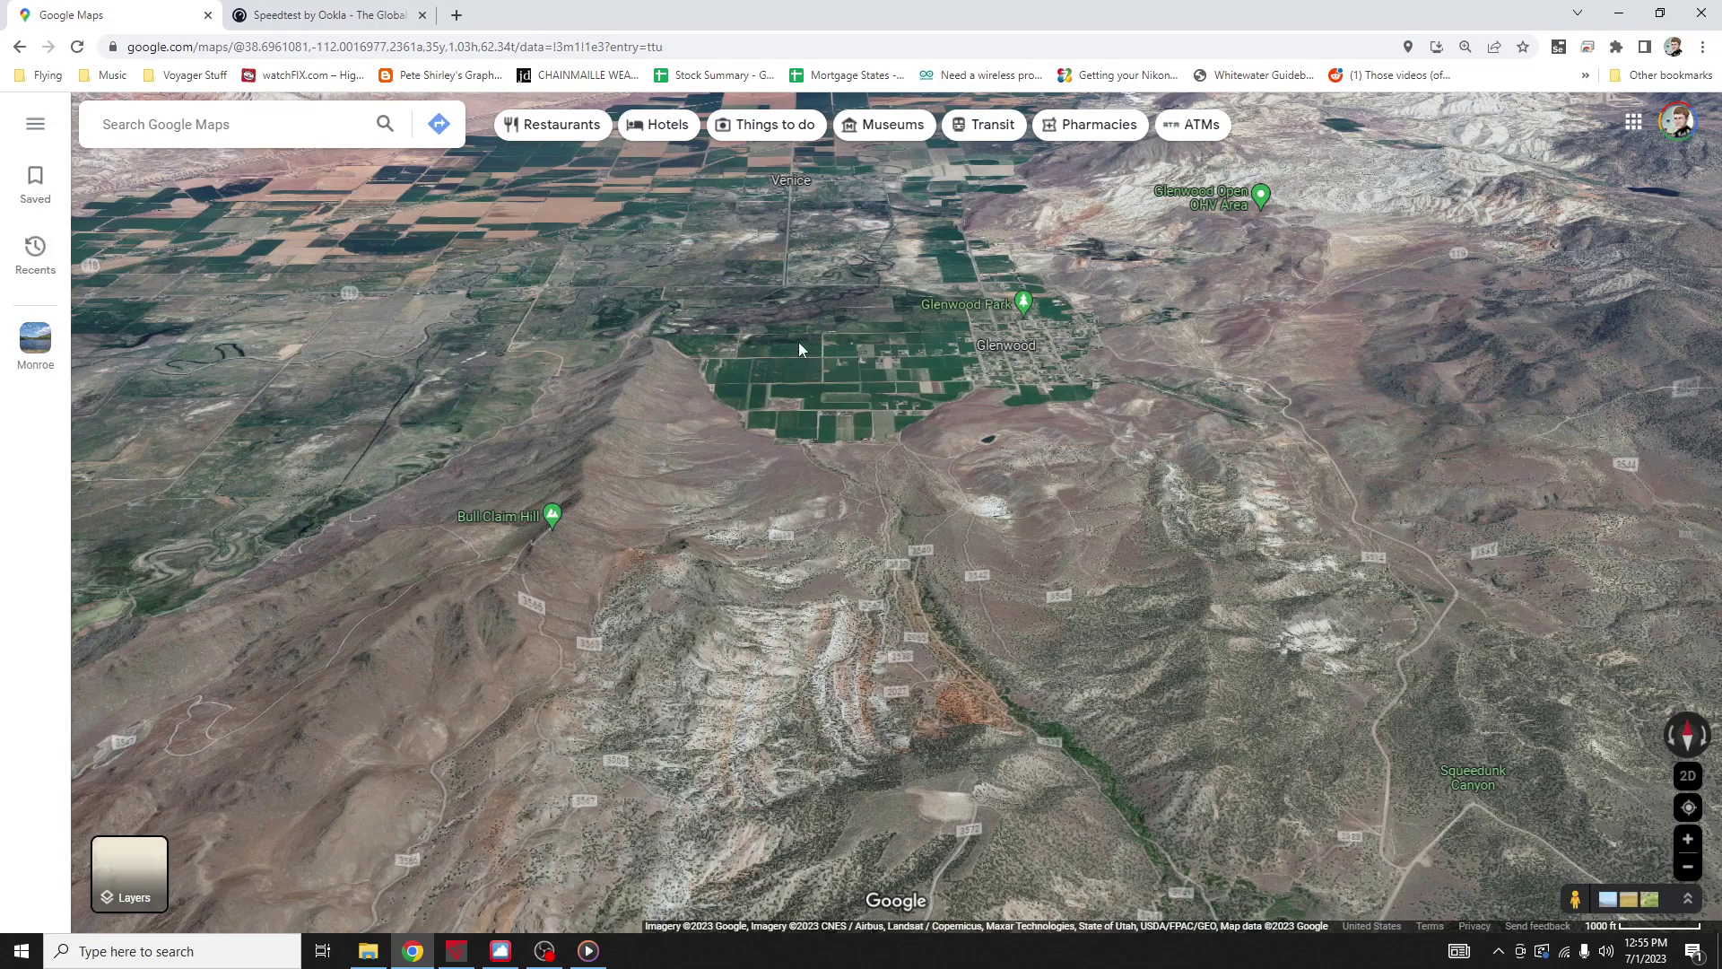
pyautogui.scroll(2, 892, 358)
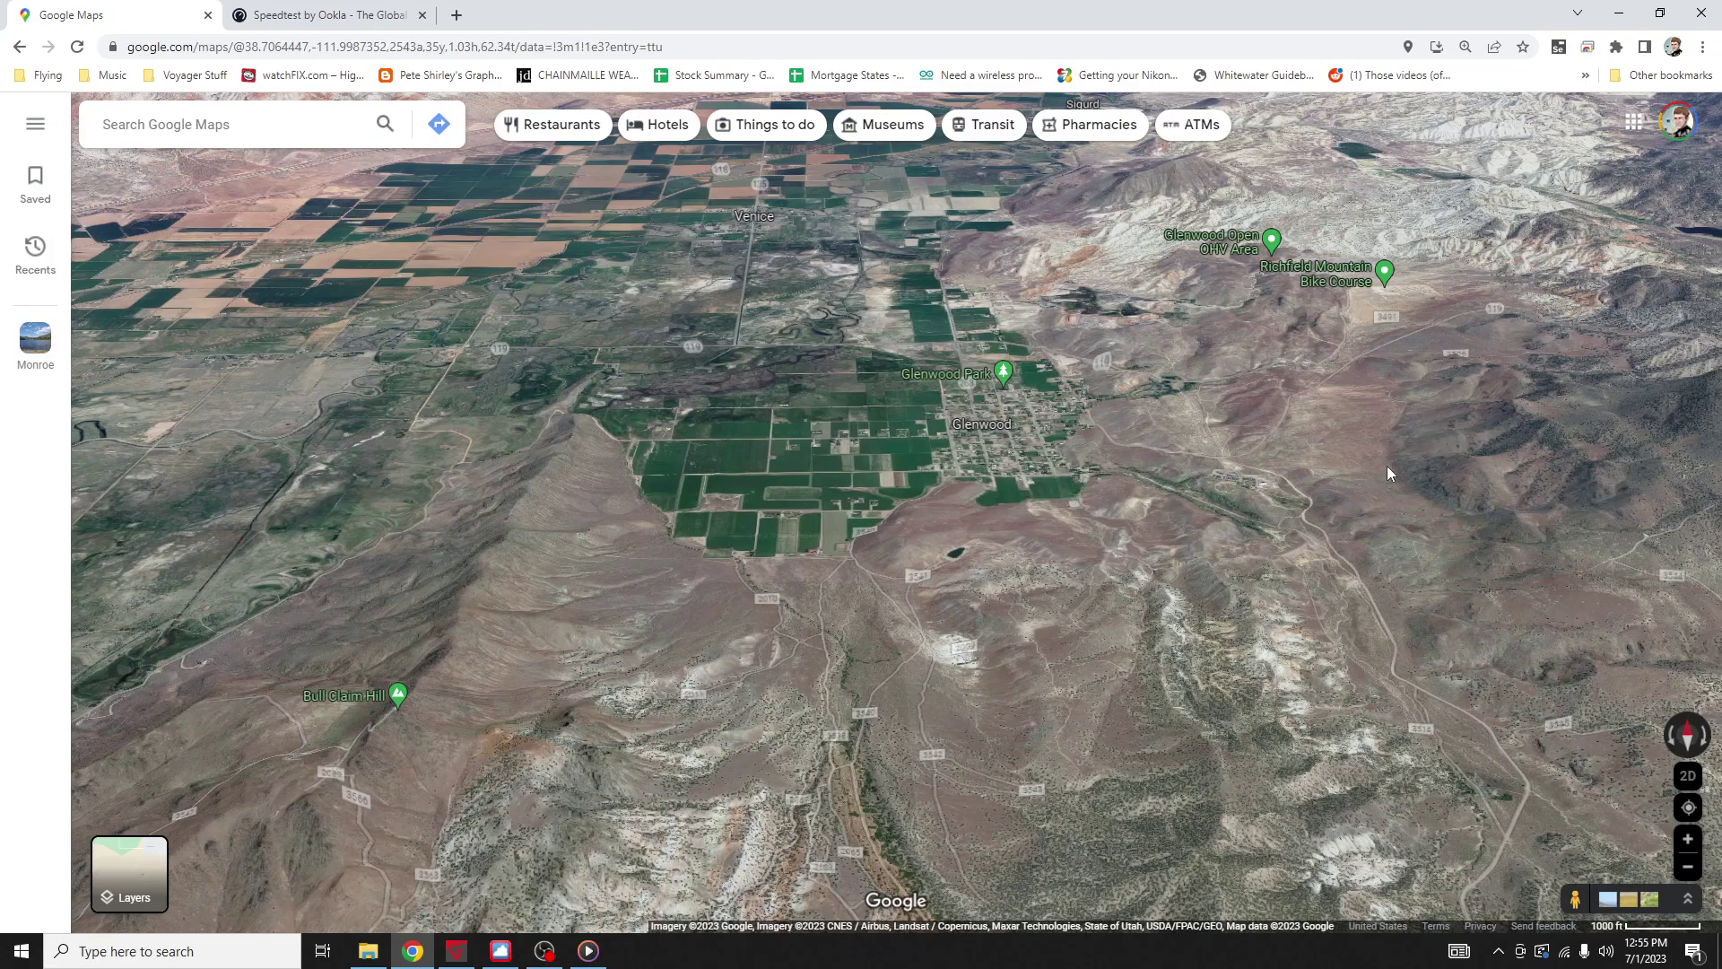
pyautogui.moveTo(1387, 469); pyautogui.dragTo(1000, 569)
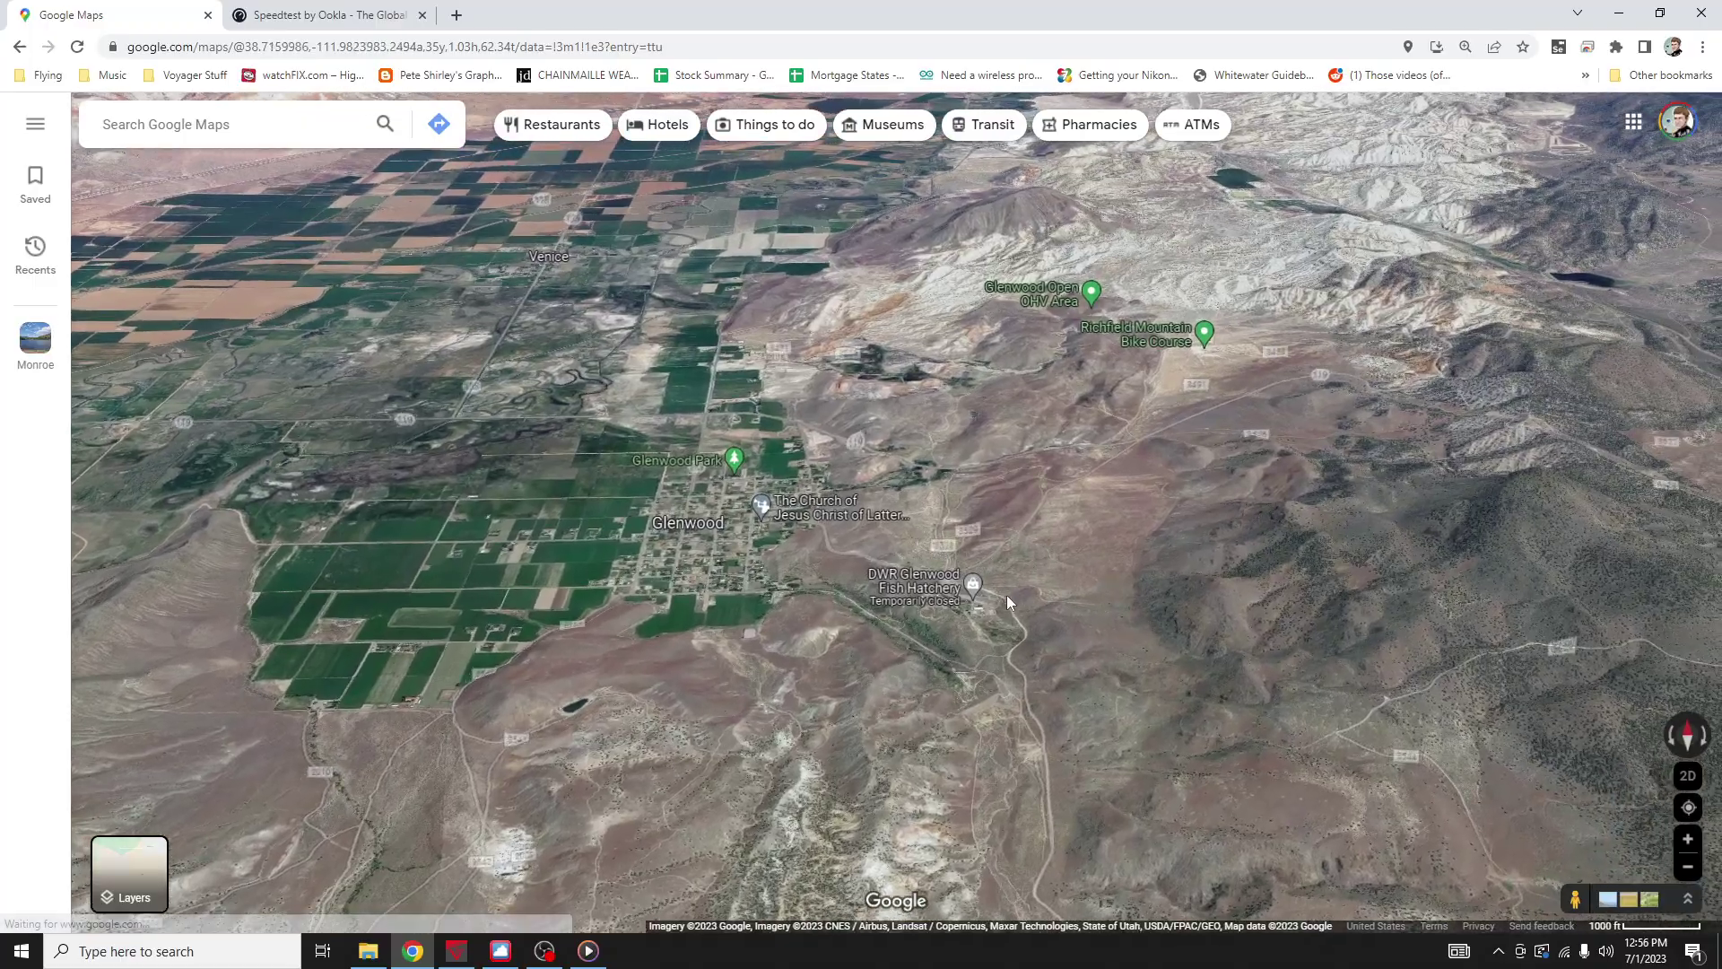
# Examine the 3D terrain northeast of Glenwood around the Glenwood Open OHV Area and the Richfield Mountain Bike Course.
pyautogui.moveTo(984, 709)
pyautogui.mouseDown()
pyautogui.moveTo(1117, 619)
pyautogui.moveTo(1174, 377)
pyautogui.moveTo(1071, 542)
pyautogui.mouseUp()
pyautogui.scroll(3, 1067, 680)
pyautogui.scroll(-3, 1070, 547)
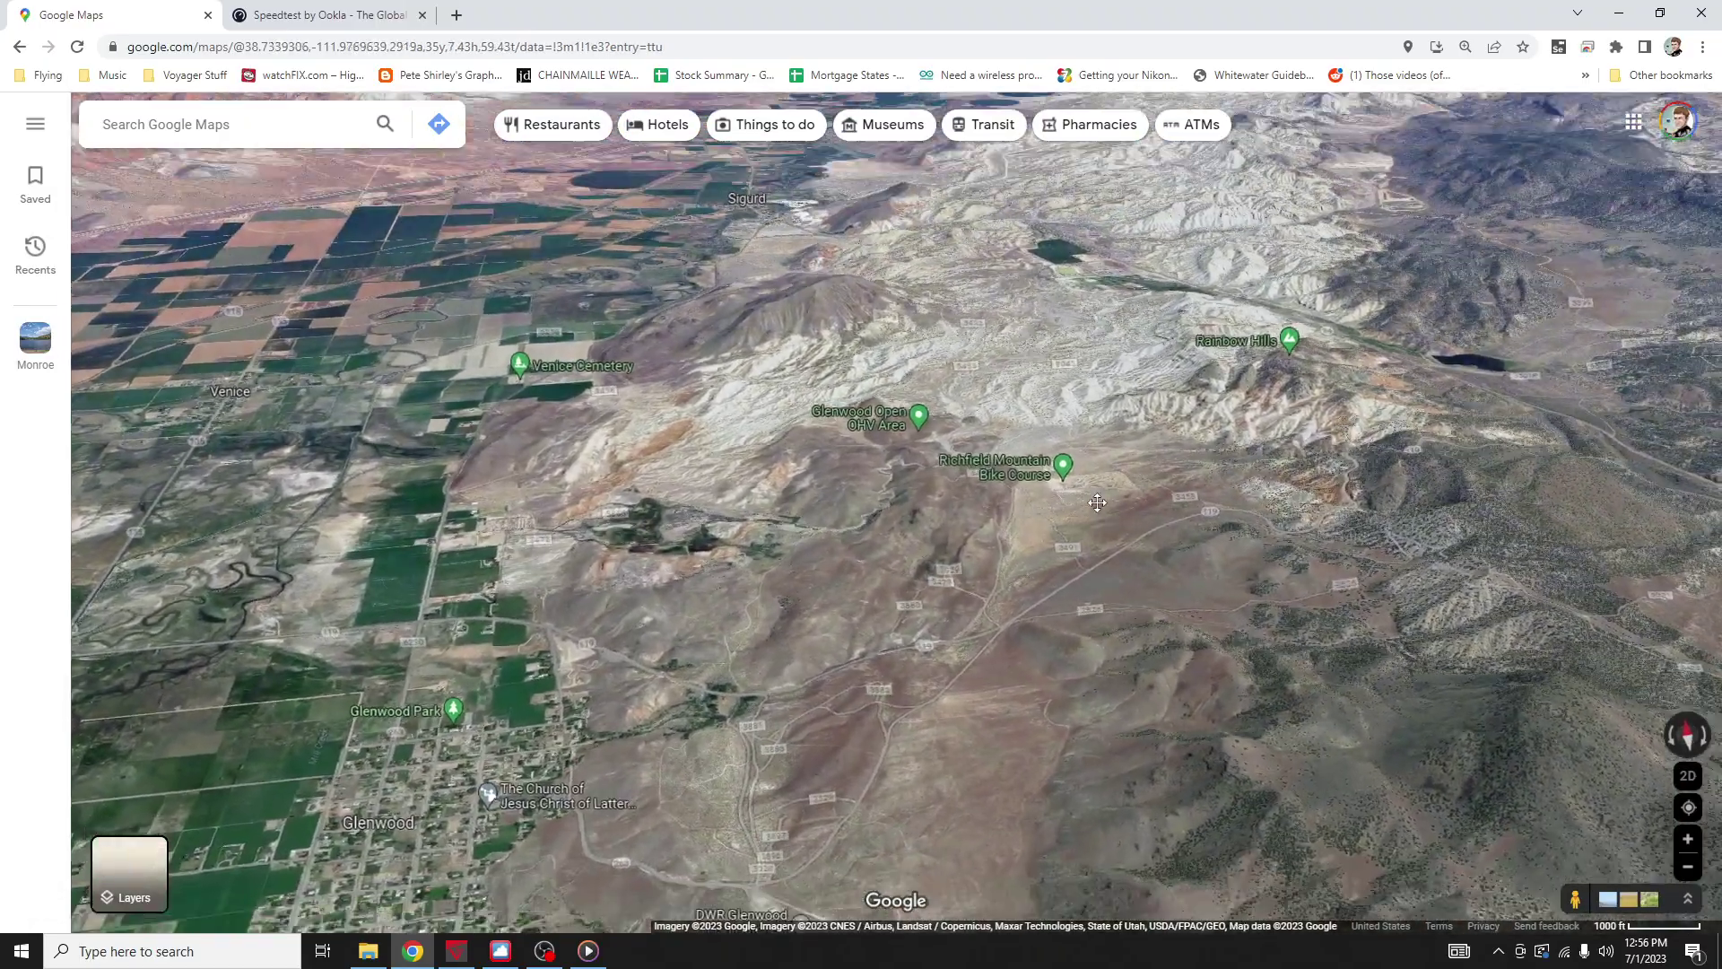
pyautogui.scroll(3, 1087, 454)
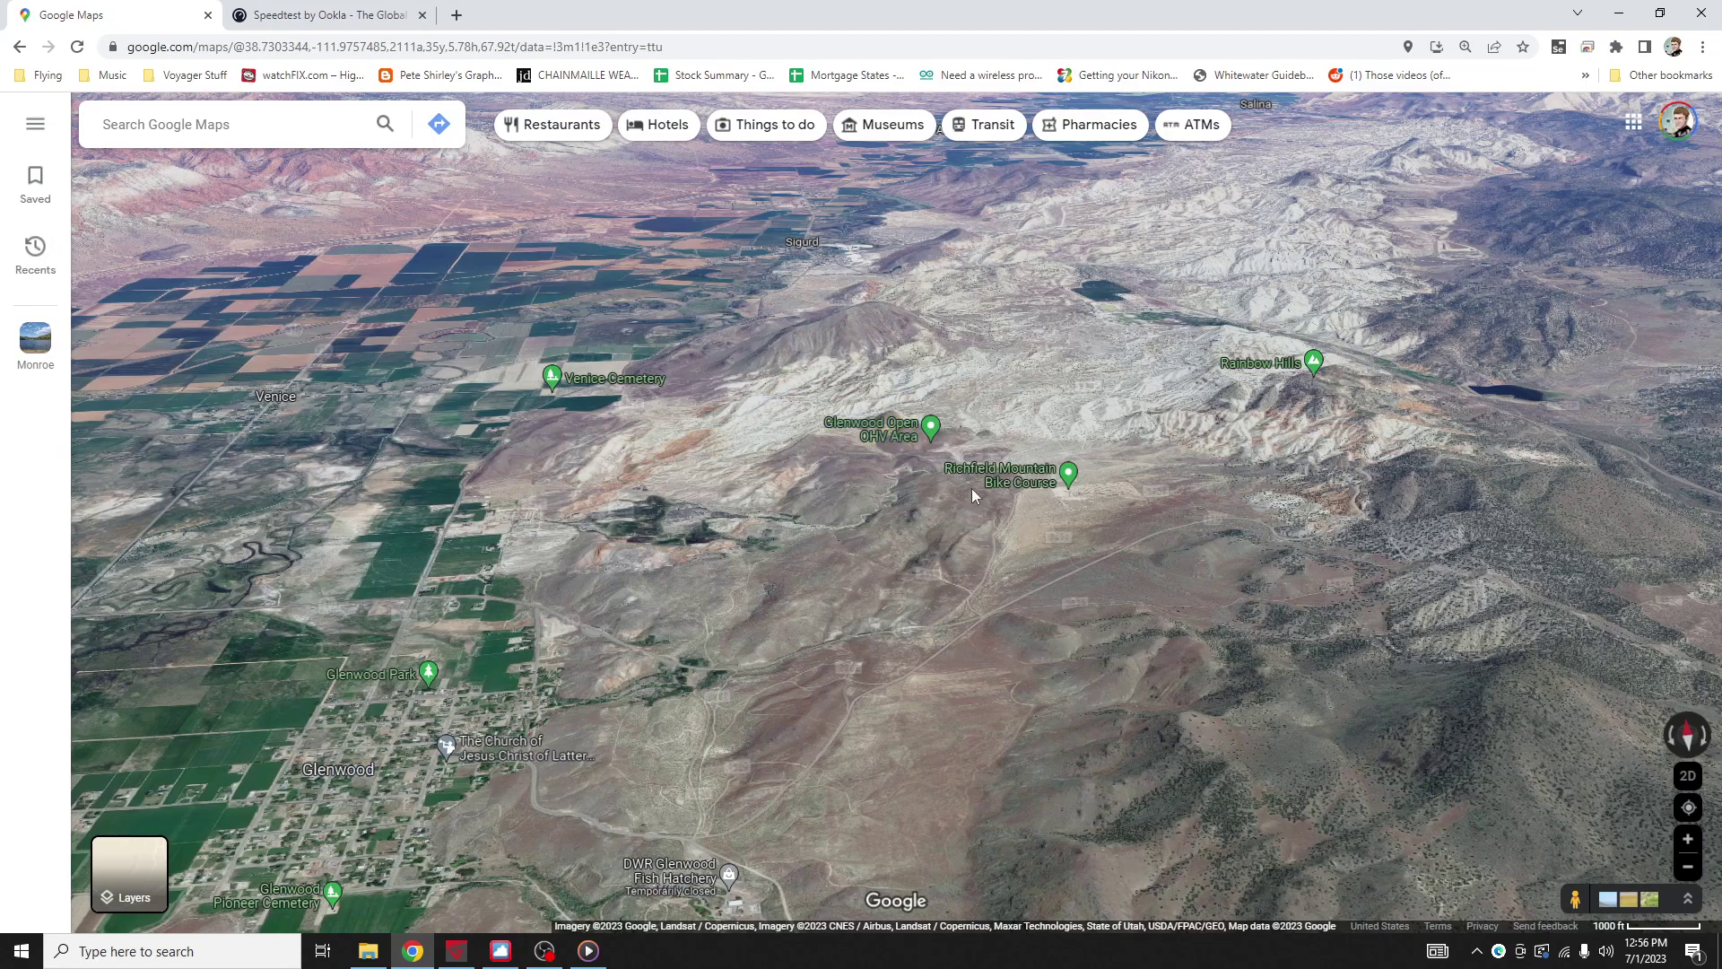
# Follow the 3D terrain from Glenwood back over Bull Claim Hill to the valley floor beside the winding river.
pyautogui.moveTo(1105, 505)
pyautogui.moveTo(952, 603); pyautogui.dragTo(1198, 363)
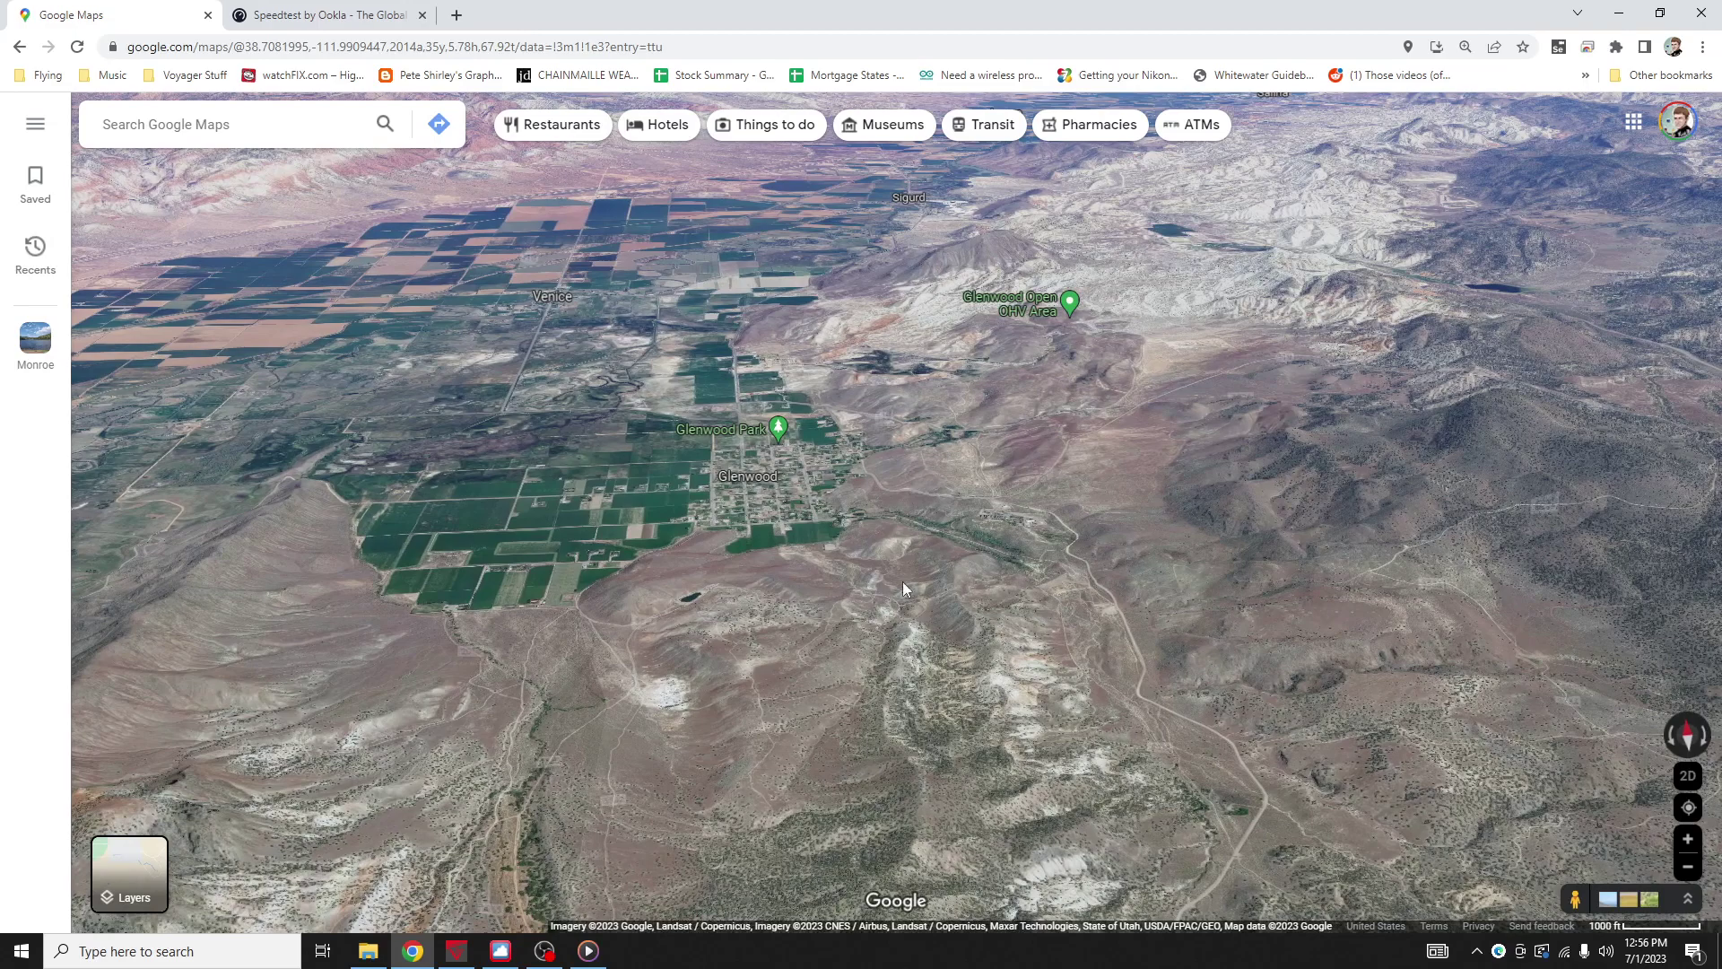
pyautogui.moveTo(639, 701); pyautogui.dragTo(1049, 546)
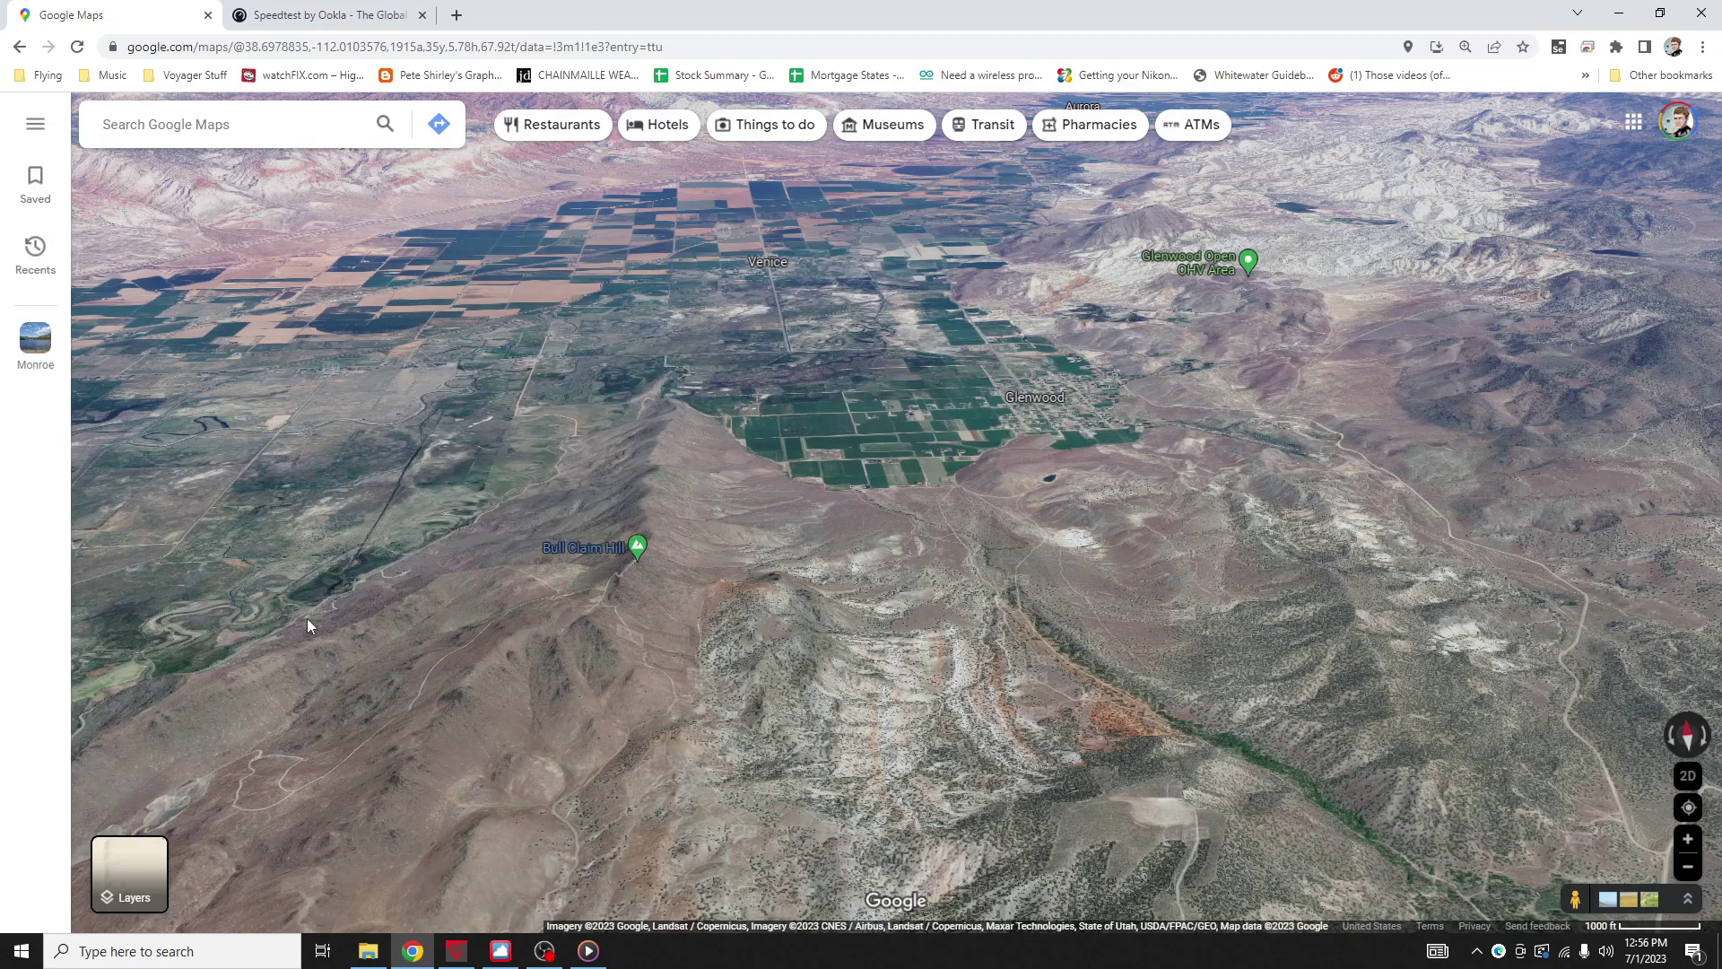
pyautogui.moveTo(306, 617); pyautogui.dragTo(869, 711)
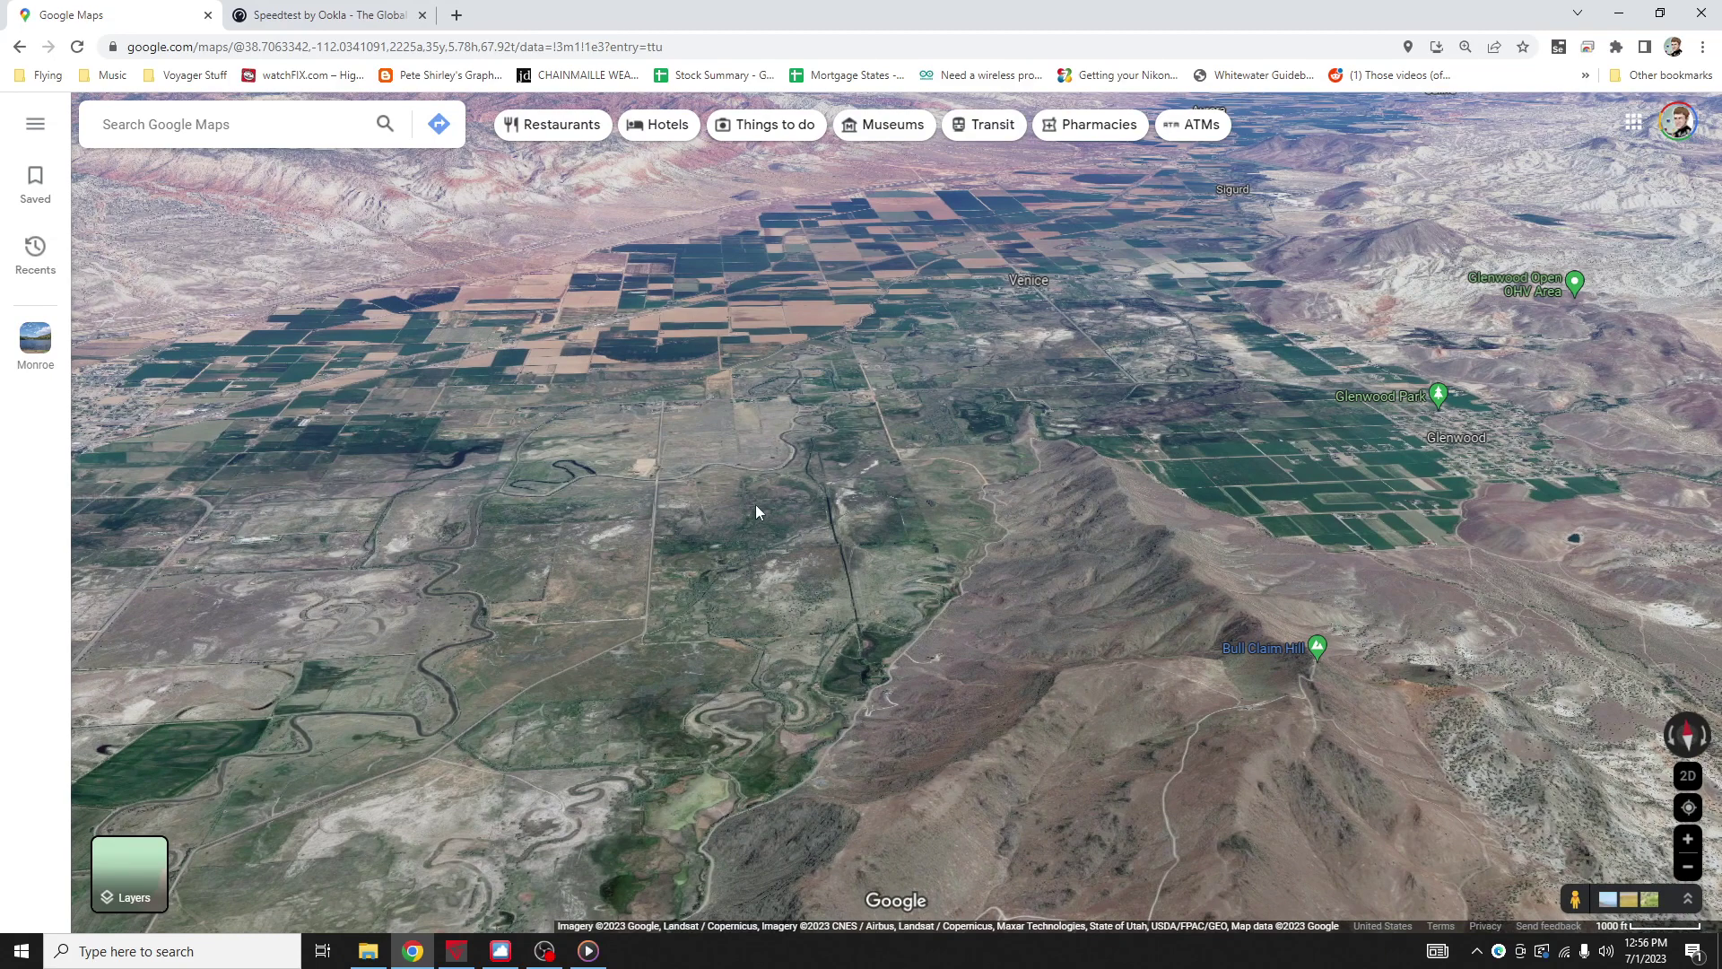
pyautogui.moveTo(577, 685); pyautogui.dragTo(714, 694)
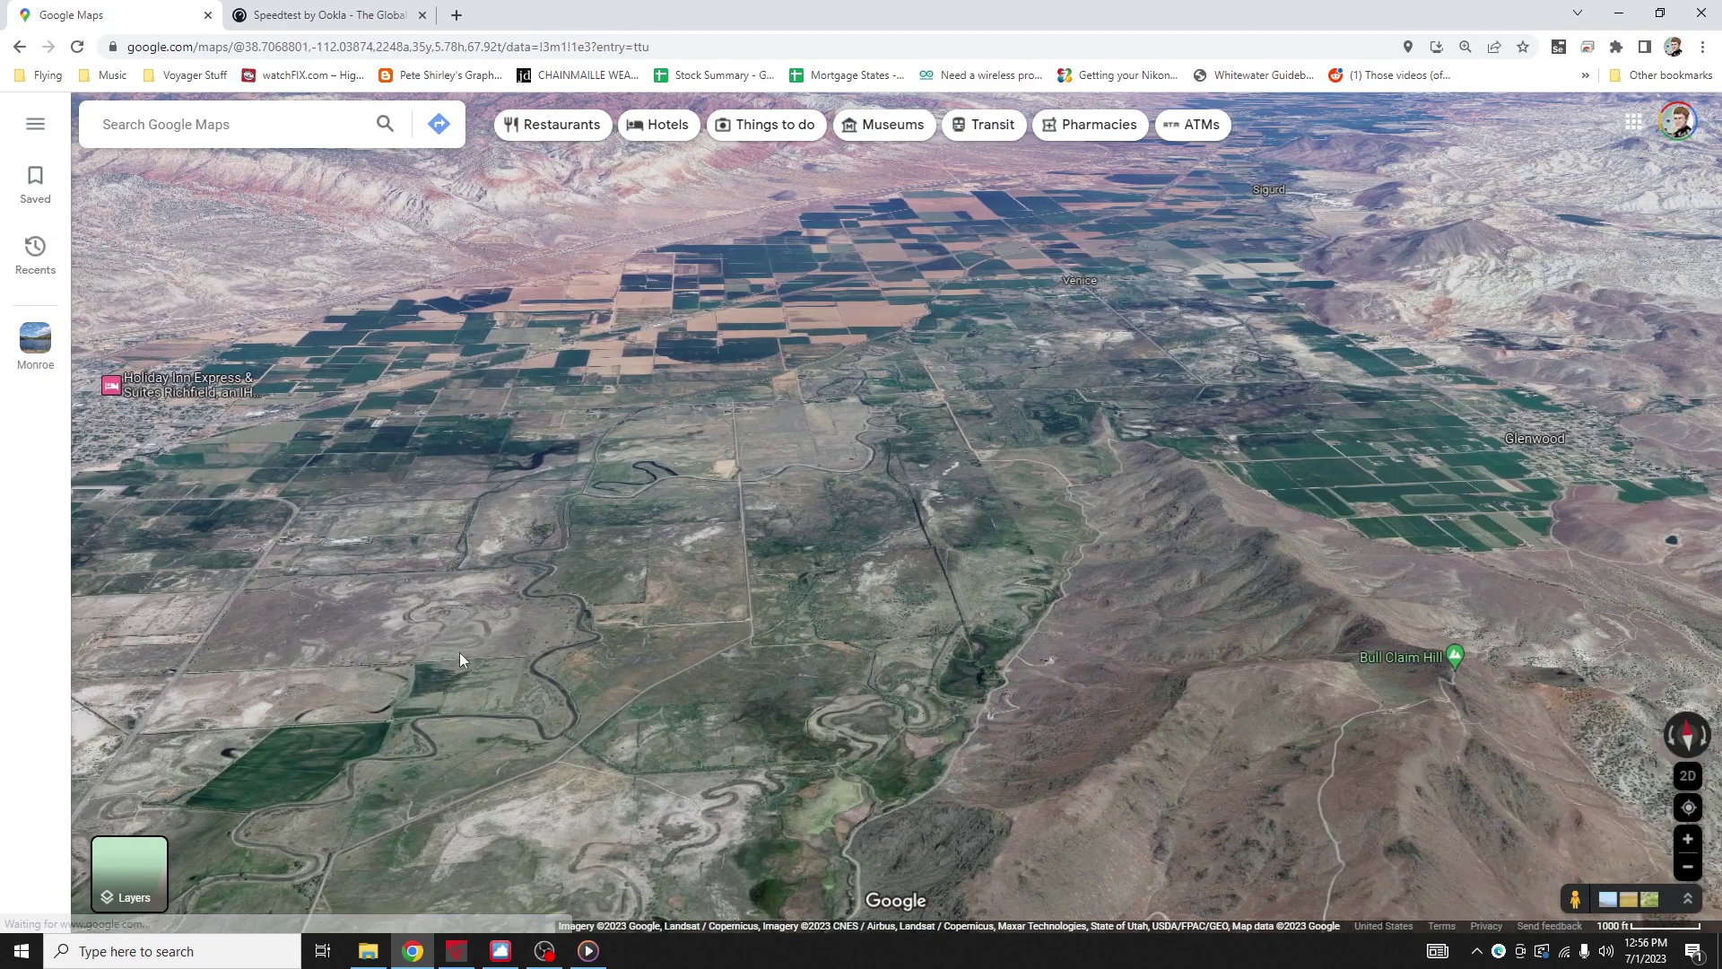
pyautogui.scroll(2, 459, 653)
pyautogui.scroll(2, 460, 653)
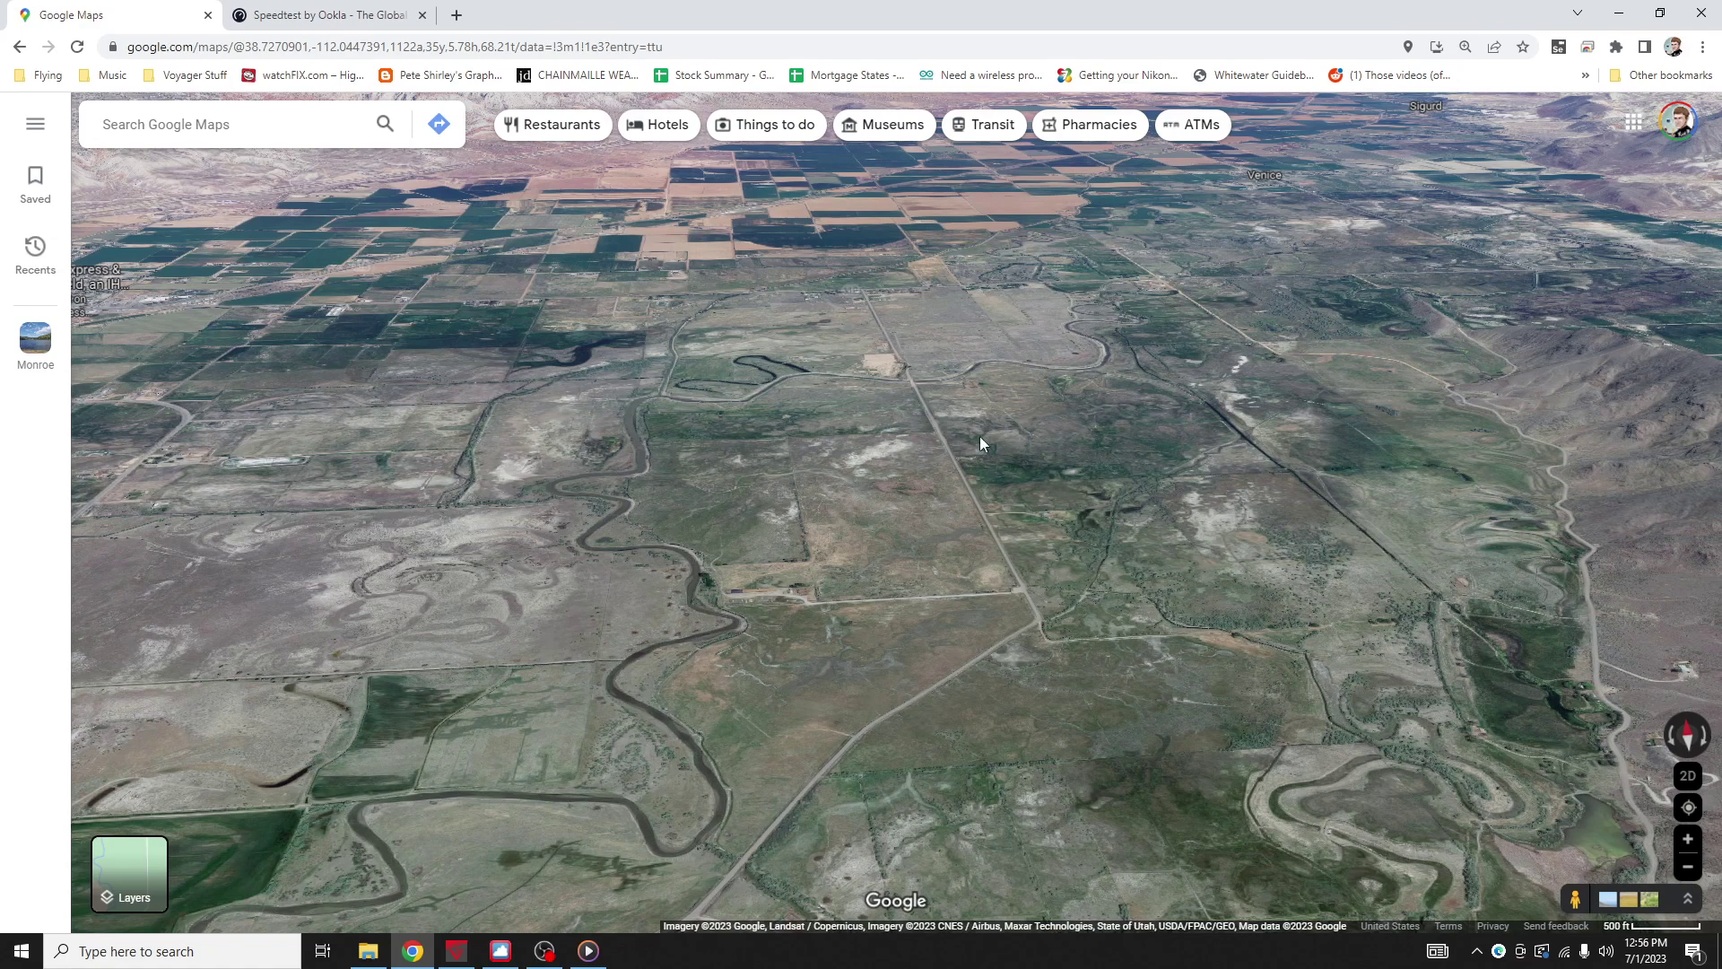
# Examine the valley fields east of Richfield and the farmland north of the town in the 3D view.
pyautogui.moveTo(556, 709); pyautogui.dragTo(700, 686)
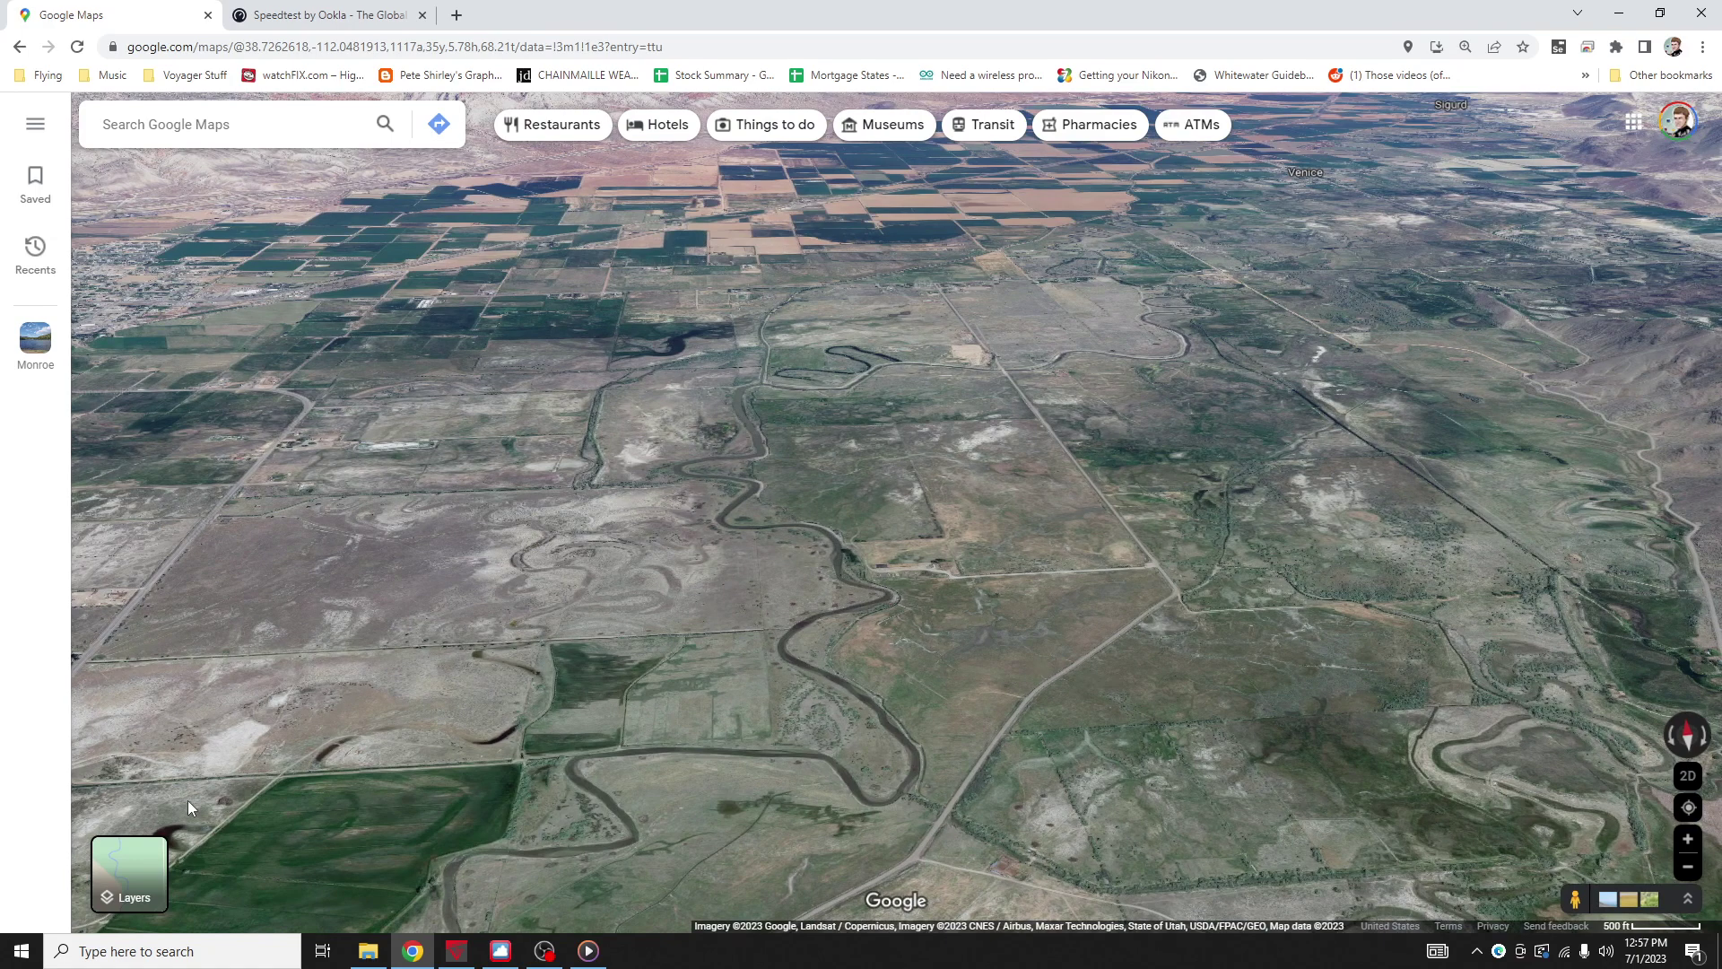
pyautogui.moveTo(489, 790); pyautogui.dragTo(535, 796)
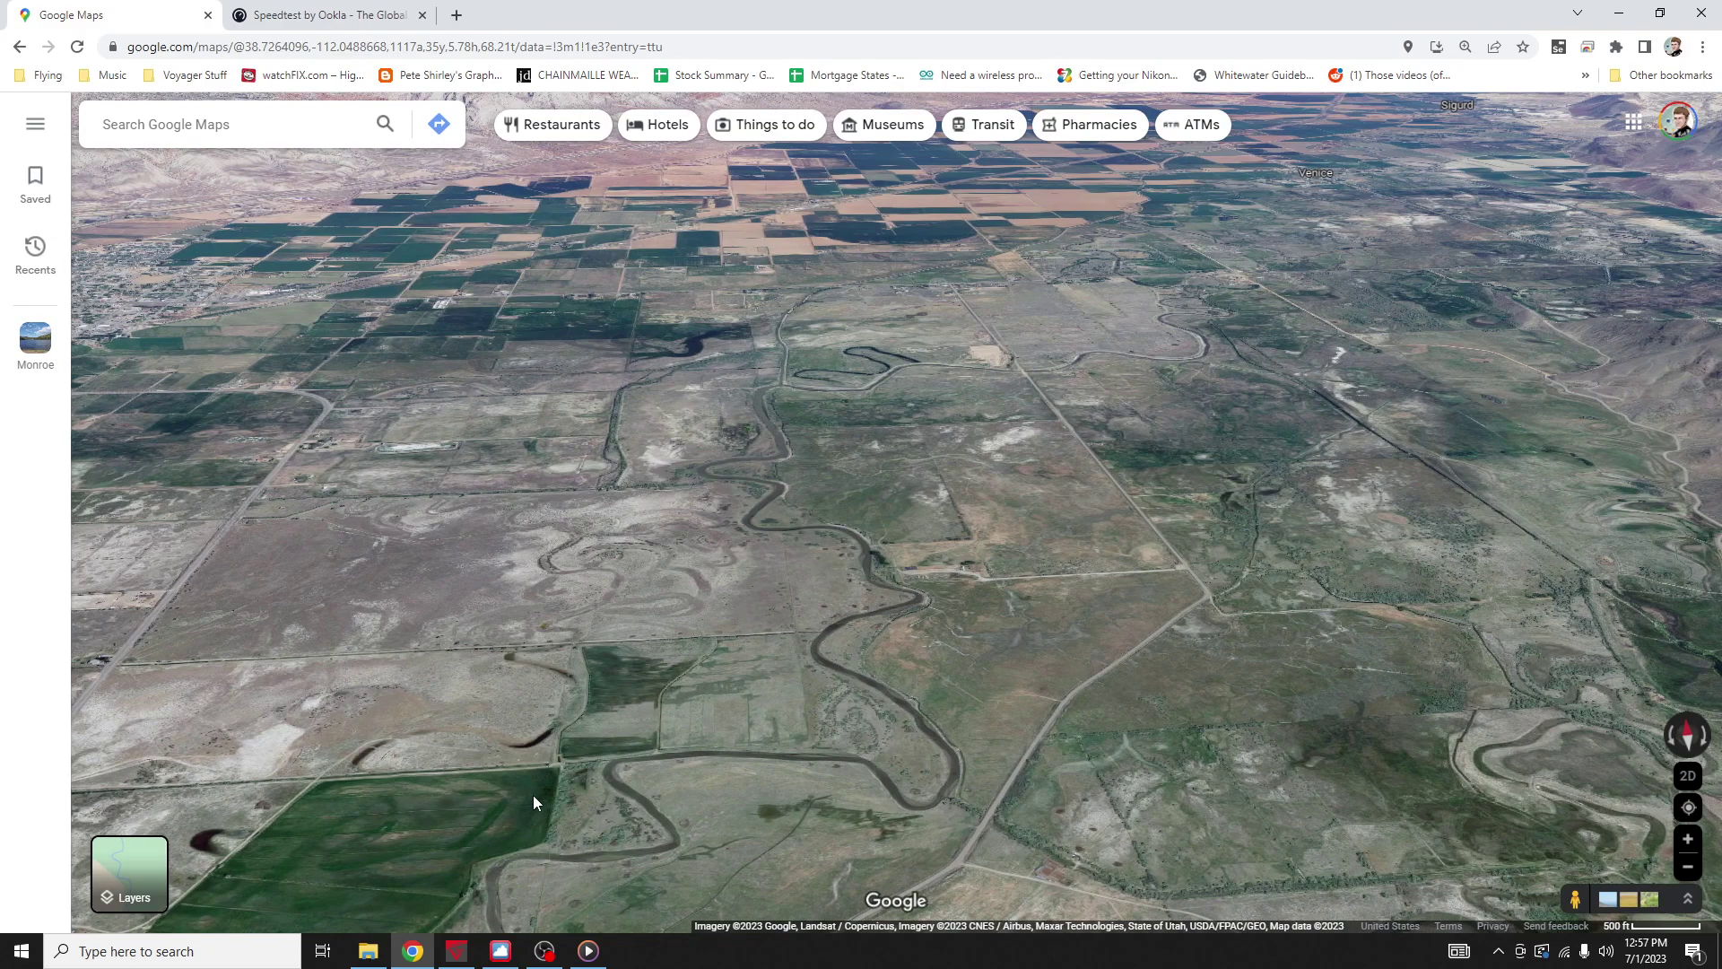
pyautogui.moveTo(365, 756); pyautogui.dragTo(466, 574)
pyautogui.moveTo(448, 404); pyautogui.dragTo(633, 622)
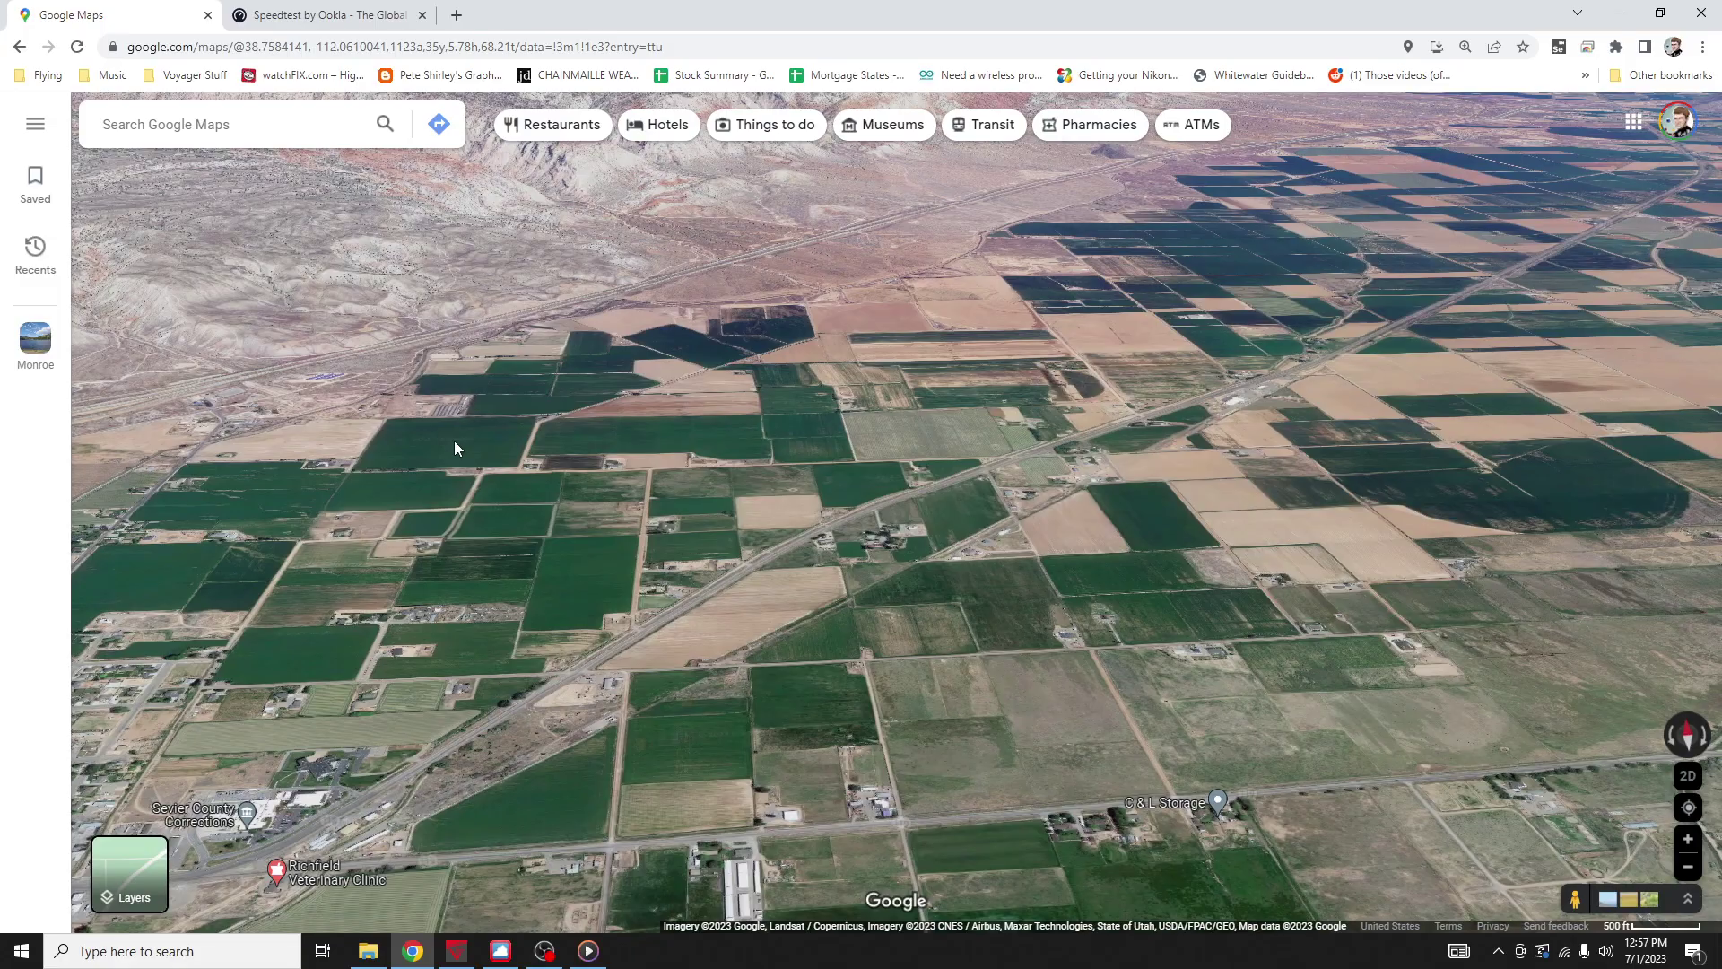
pyautogui.moveTo(816, 766); pyautogui.dragTo(861, 502)
pyautogui.moveTo(970, 733); pyautogui.dragTo(462, 637)
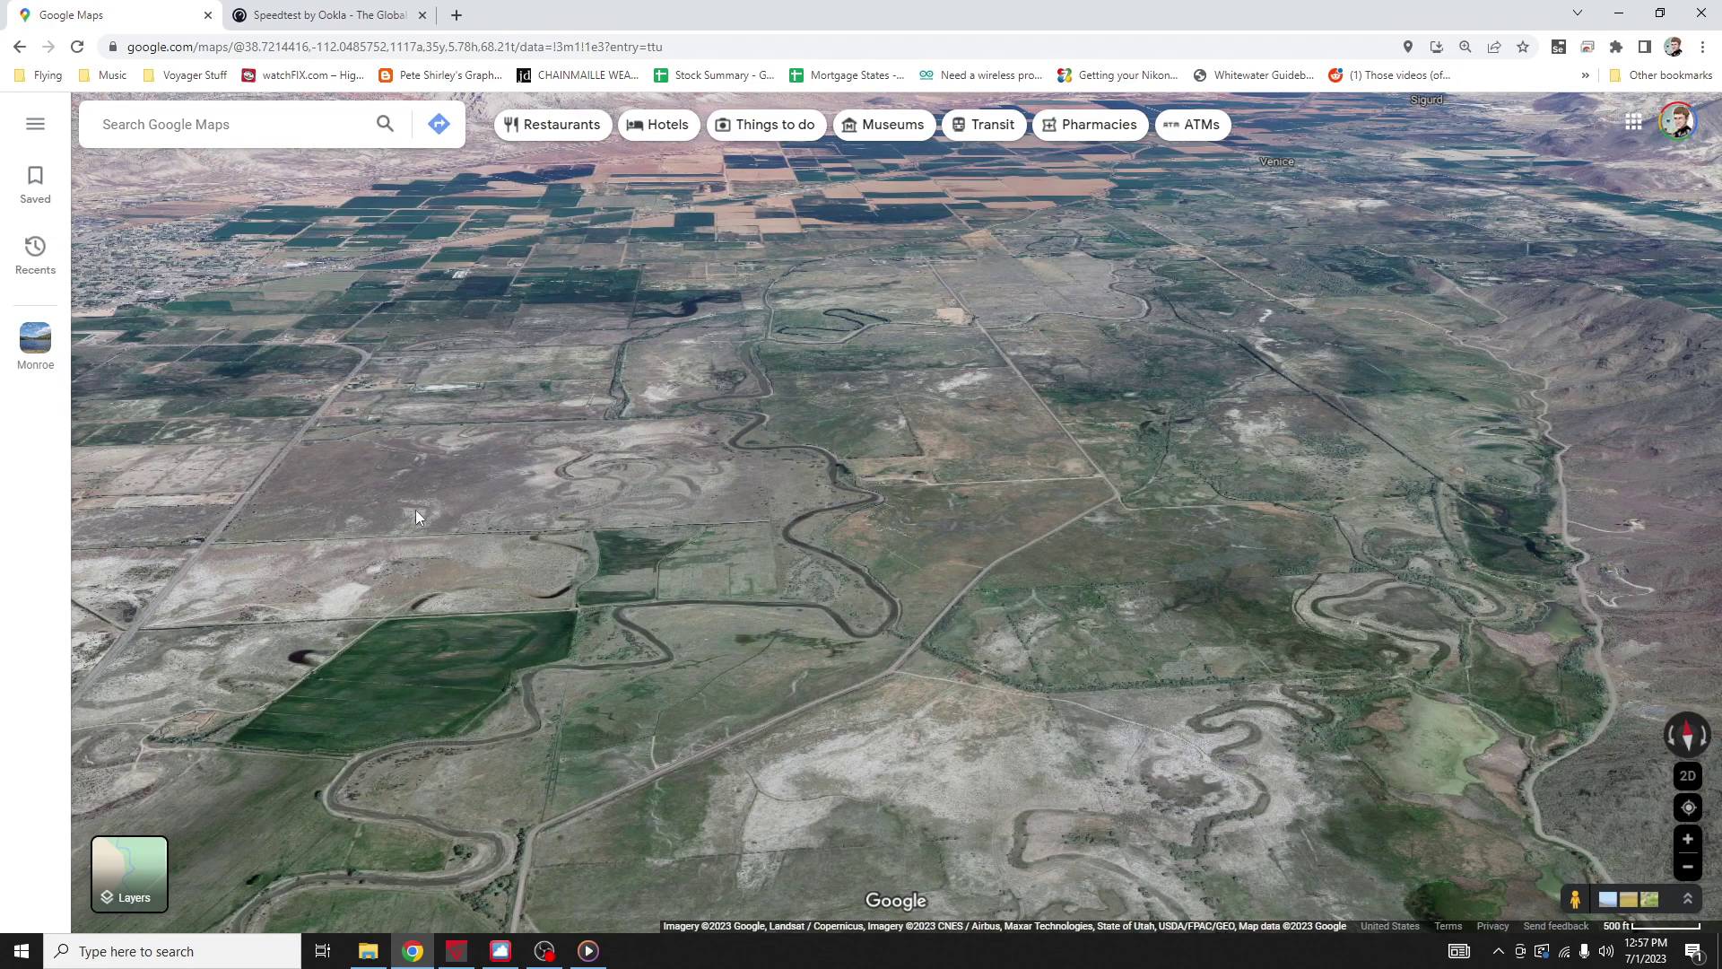
pyautogui.moveTo(416, 509); pyautogui.dragTo(628, 646)
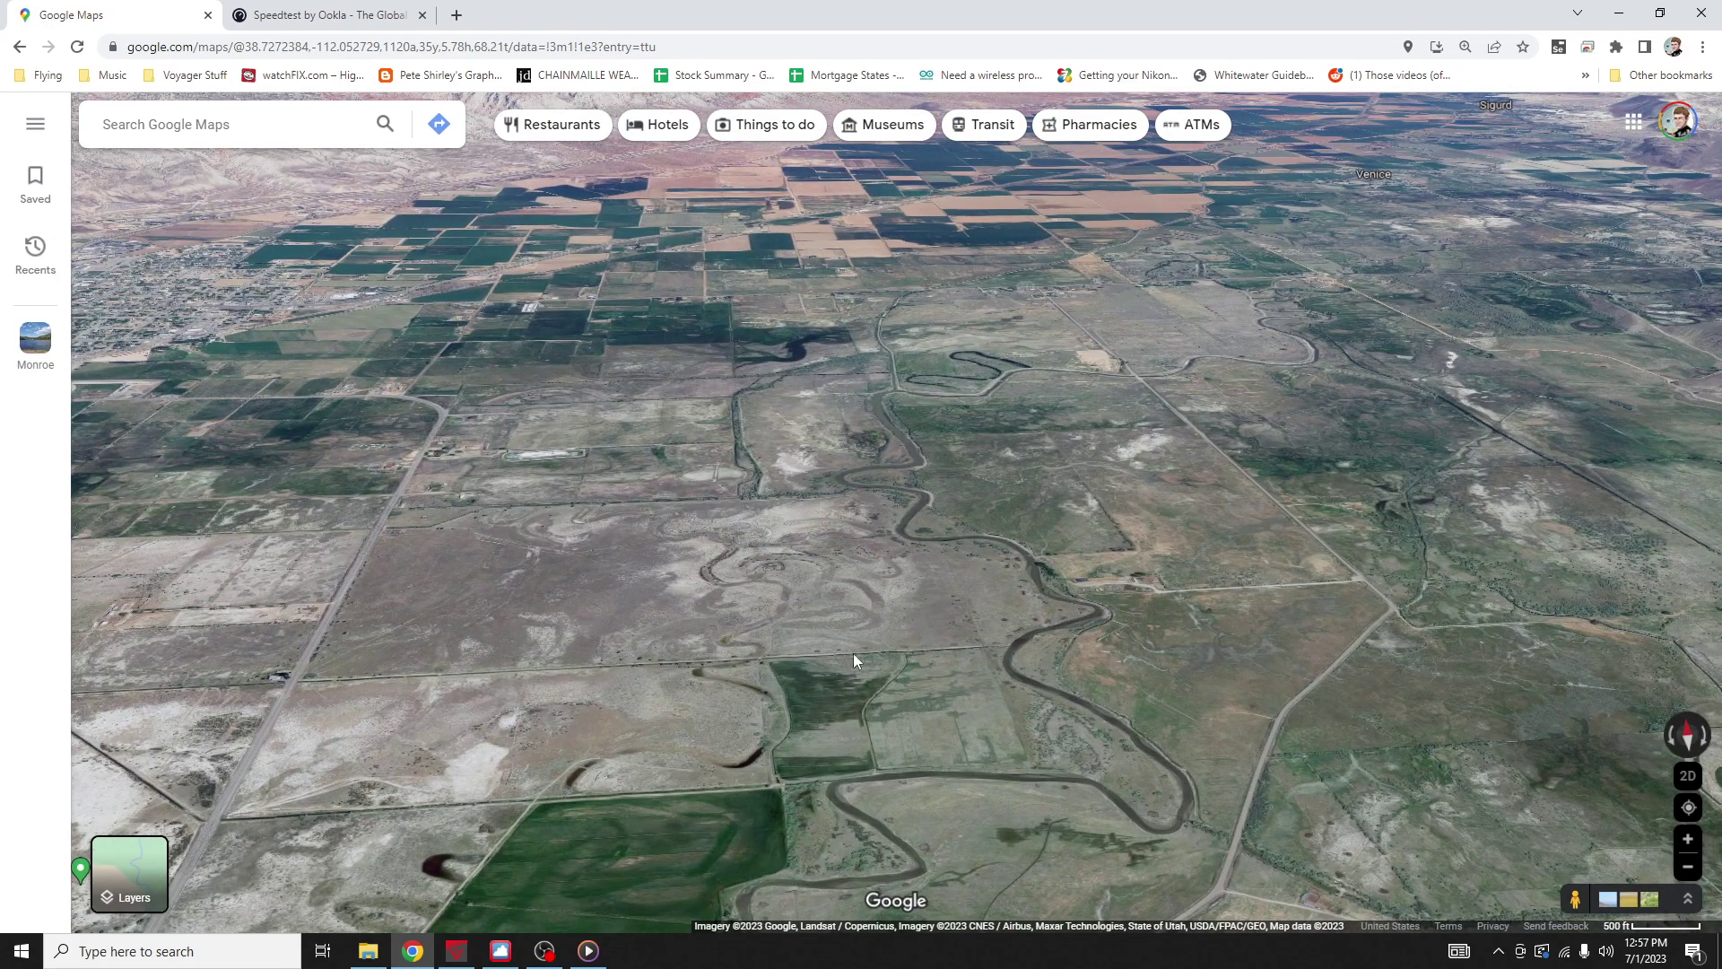
pyautogui.scroll(-3, 675, 648)
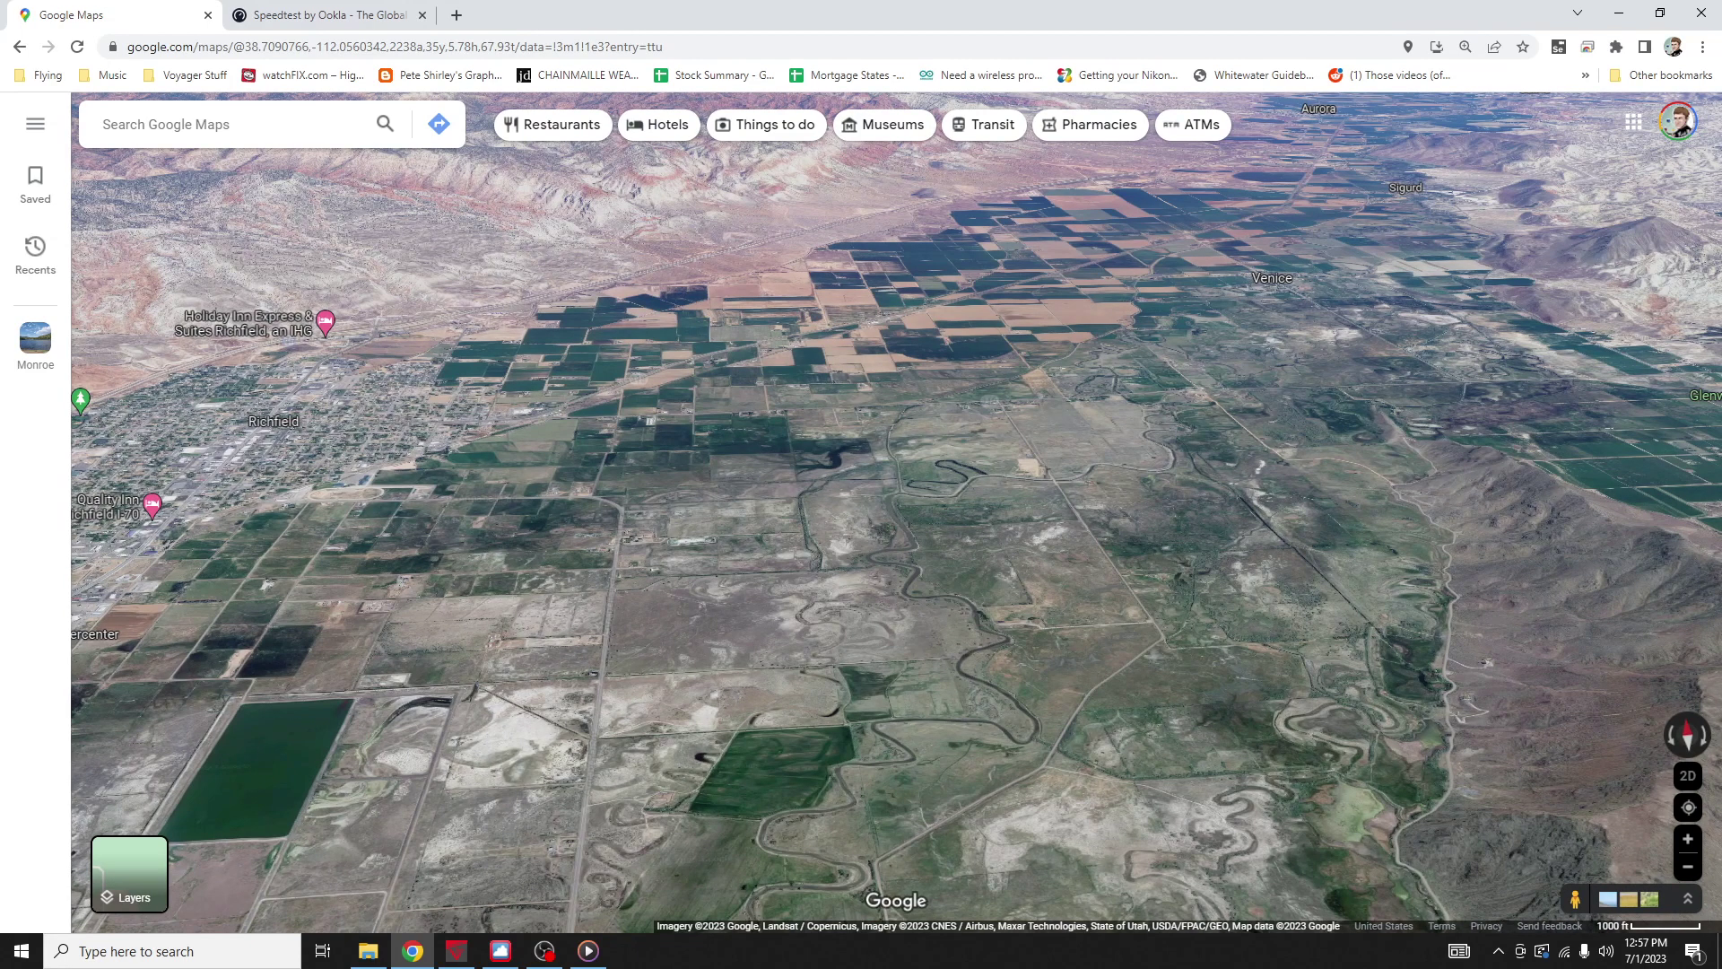
# Switch back to SeeYou and examine the bend in the glide track near the green field southeast of Richfield.
pyautogui.hotkey('alt', 'Tab')
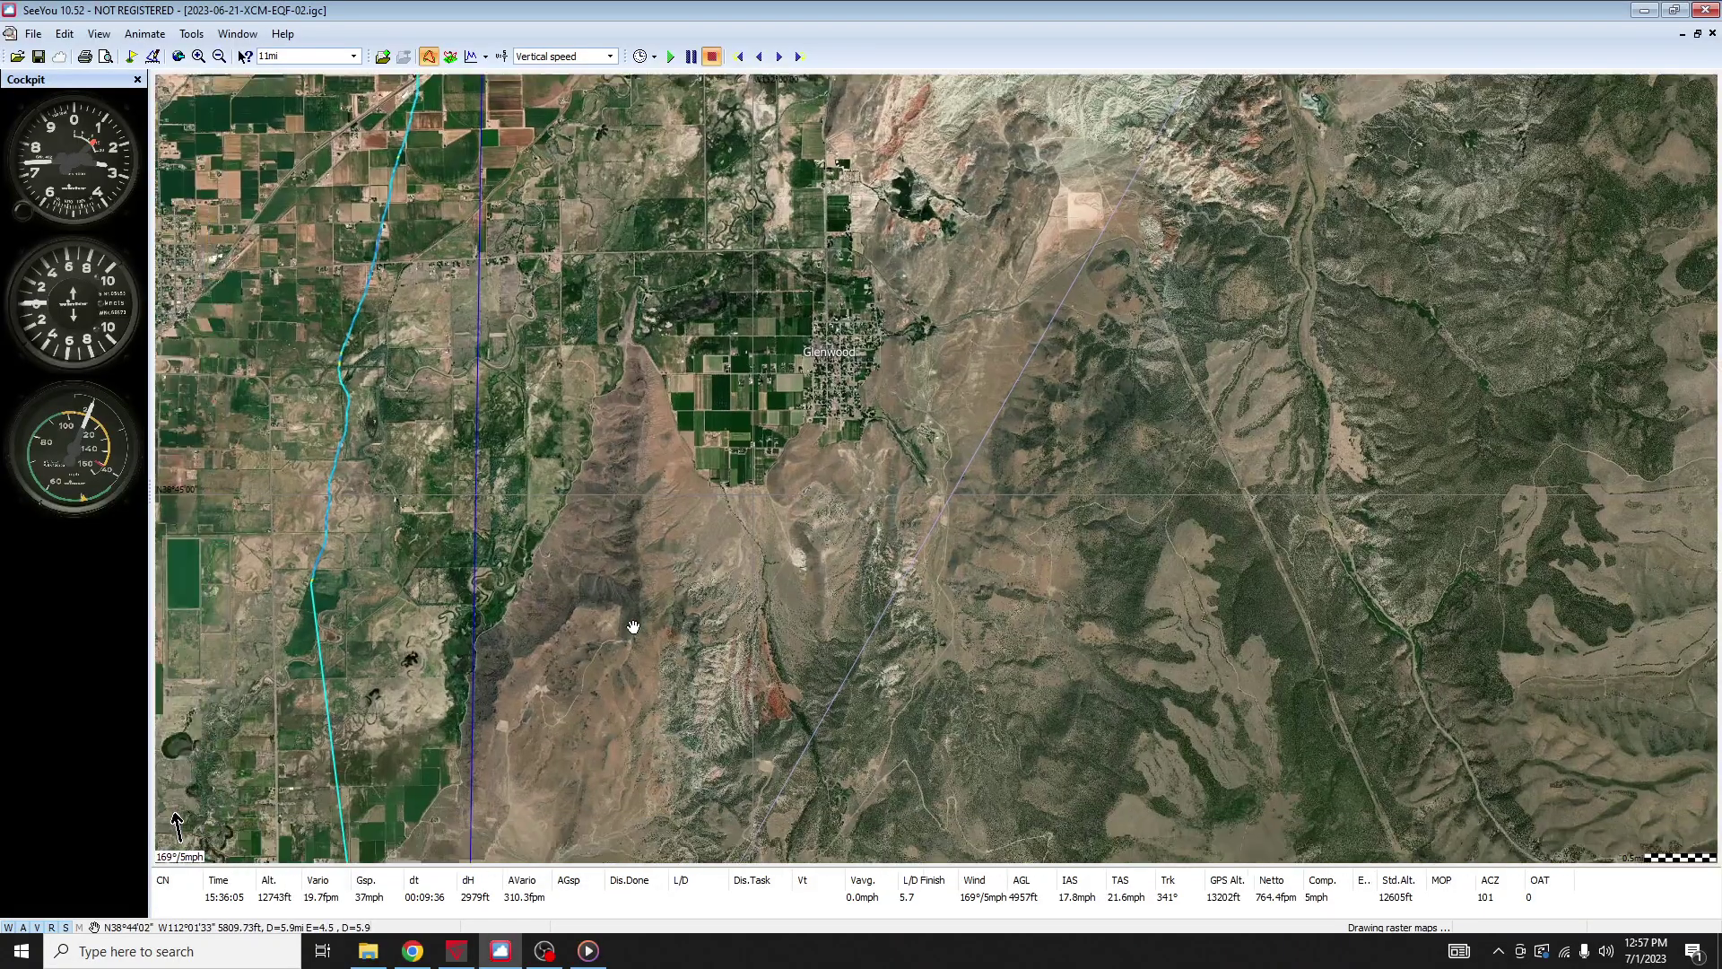
pyautogui.moveTo(633, 626); pyautogui.dragTo(791, 541)
pyautogui.moveTo(633, 775); pyautogui.dragTo(801, 628)
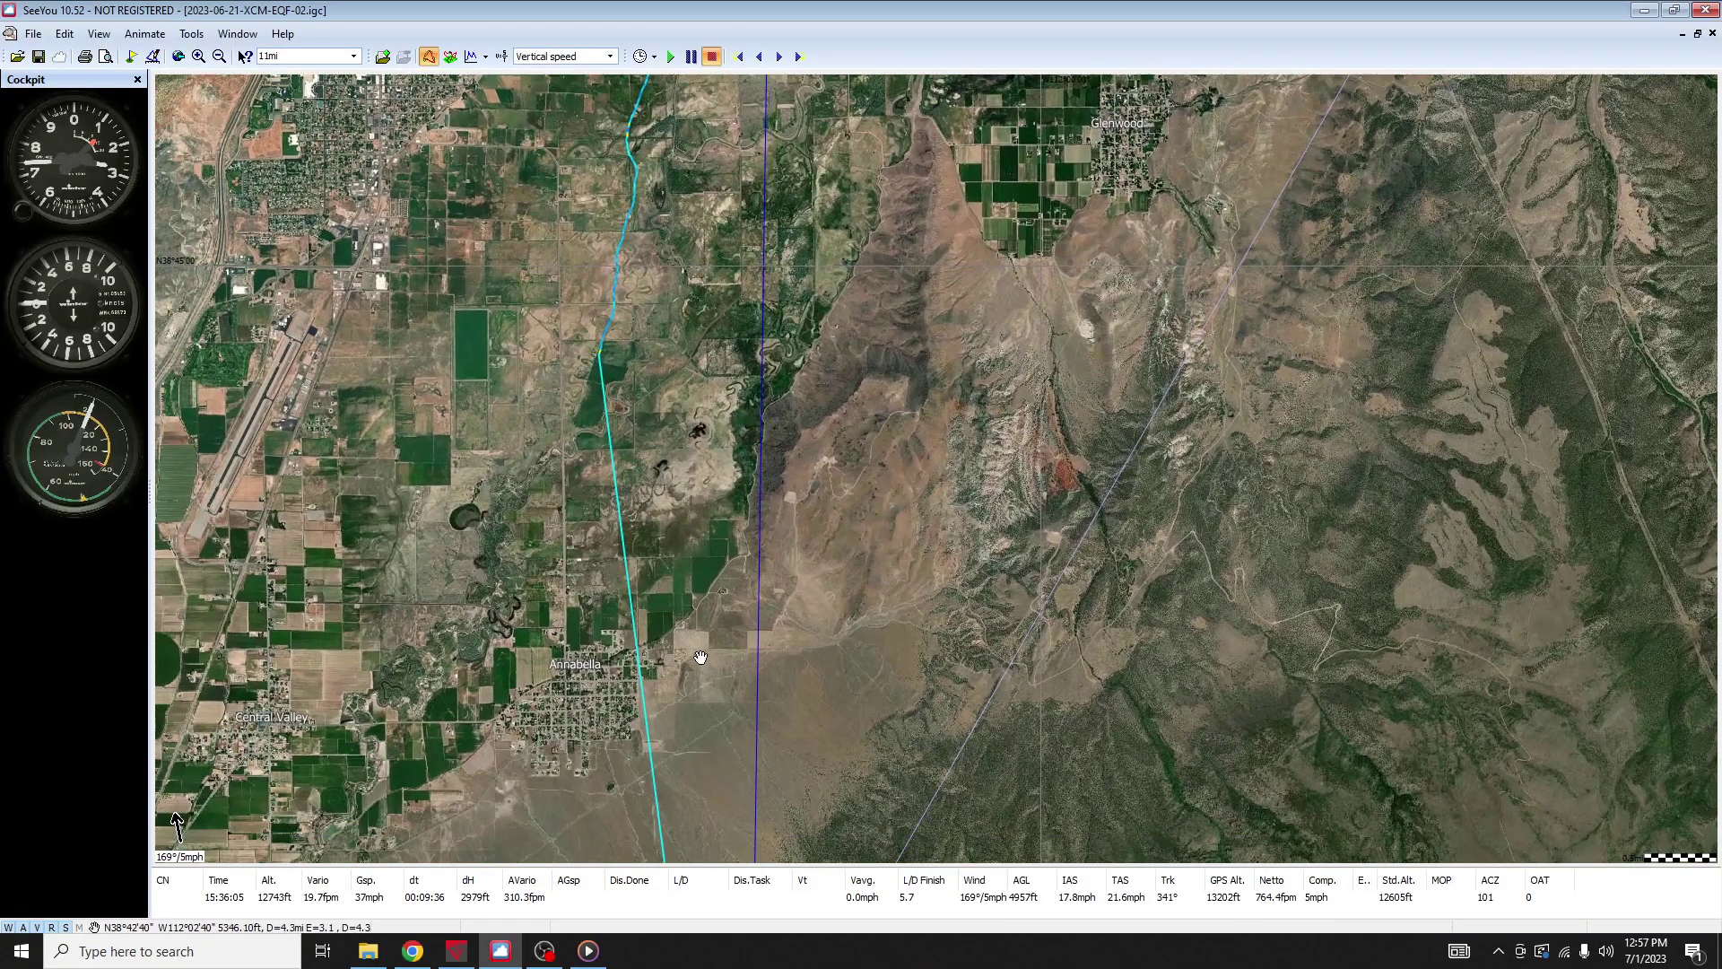
pyautogui.scroll(2, 635, 435)
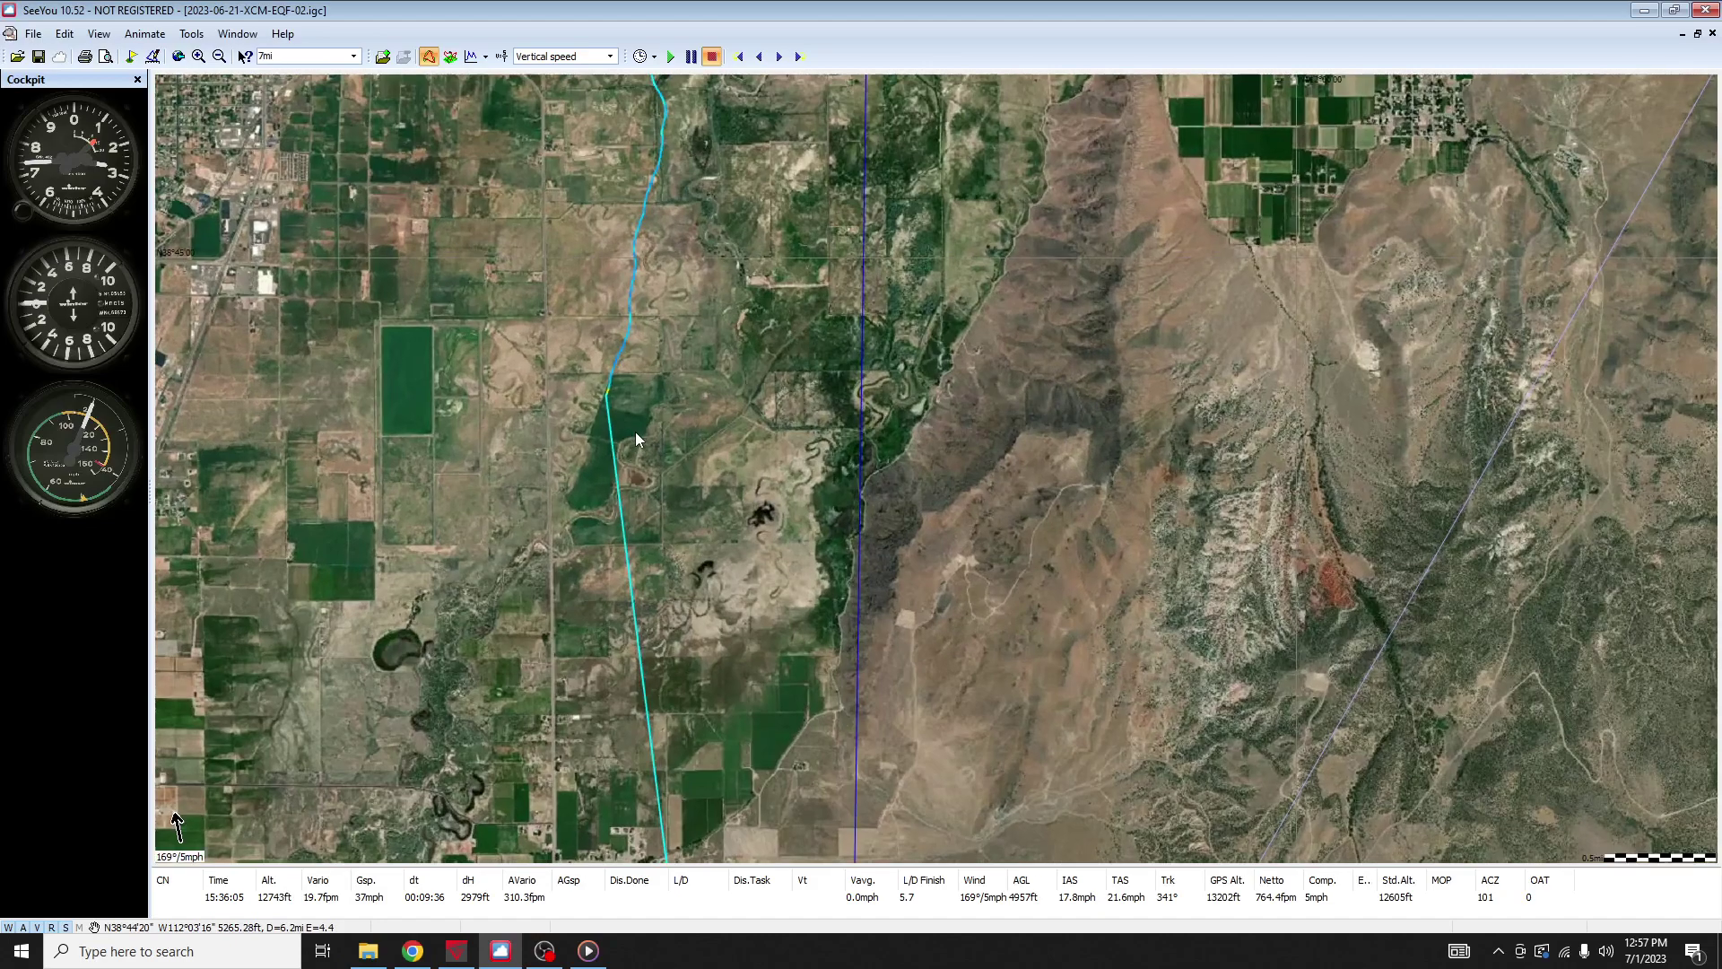
pyautogui.moveTo(649, 363); pyautogui.dragTo(601, 568)
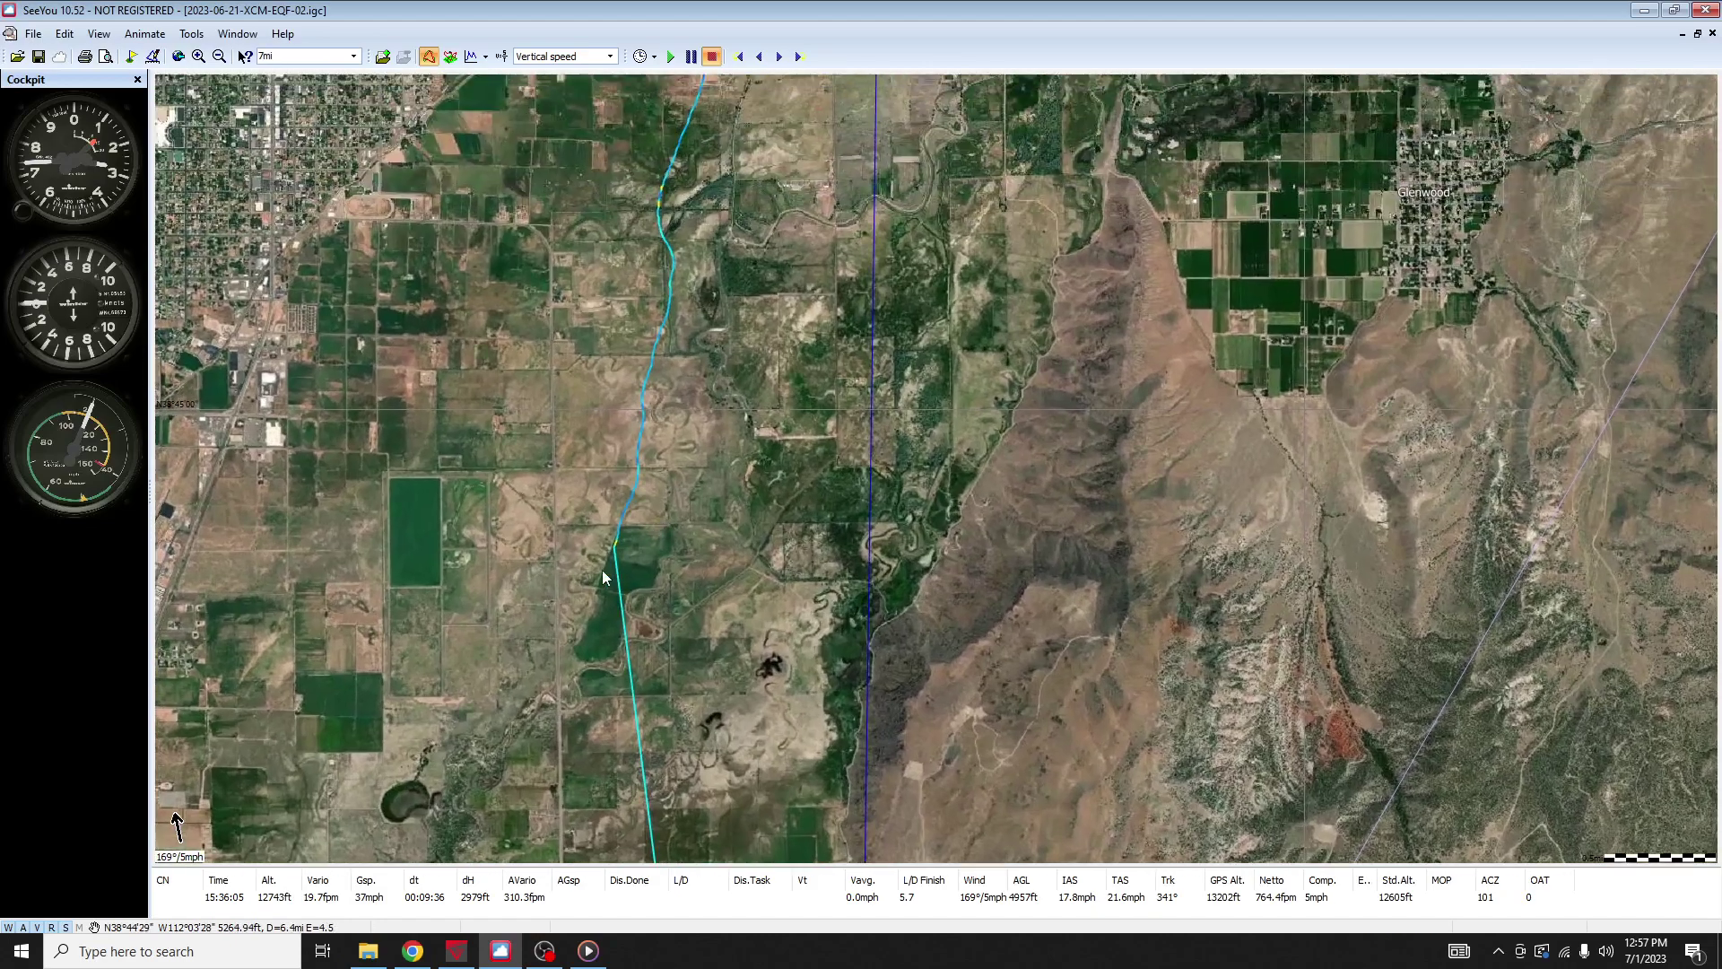
# Follow the glide track on the map from the red circle past Annabella to the circling northeast of Richfield.
pyautogui.moveTo(825, 630); pyautogui.dragTo(788, 267)
pyautogui.scroll(-2, 664, 319)
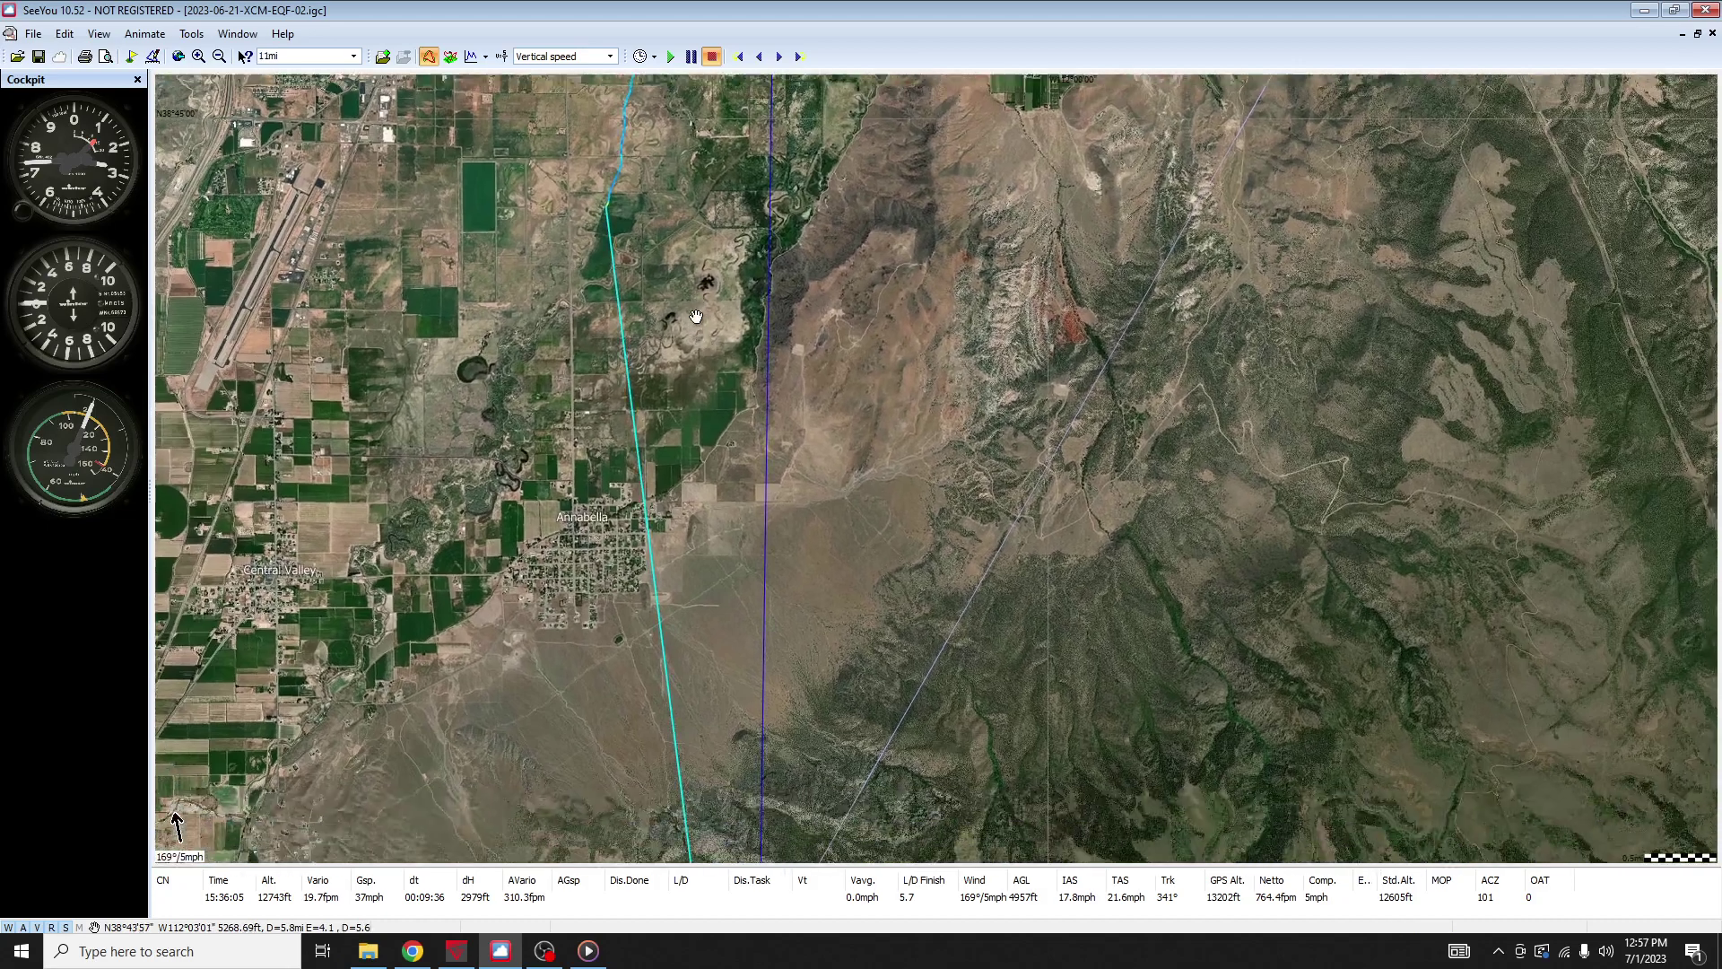
pyautogui.scroll(-2, 725, 501)
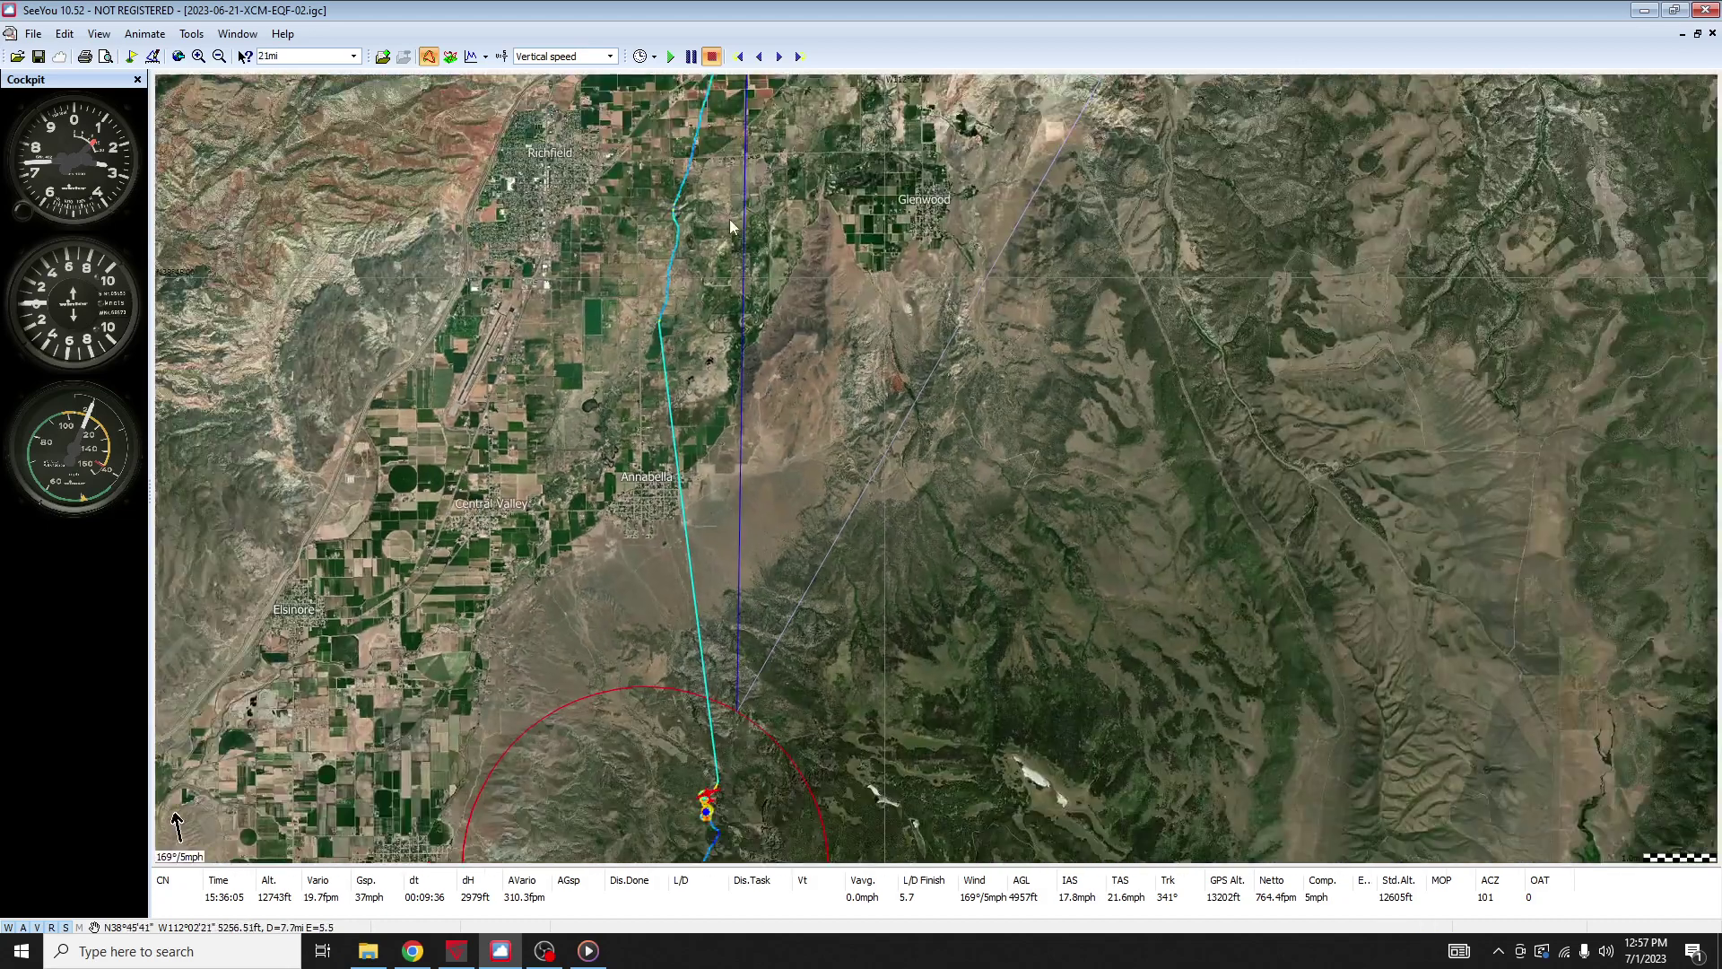
pyautogui.scroll(2, 696, 543)
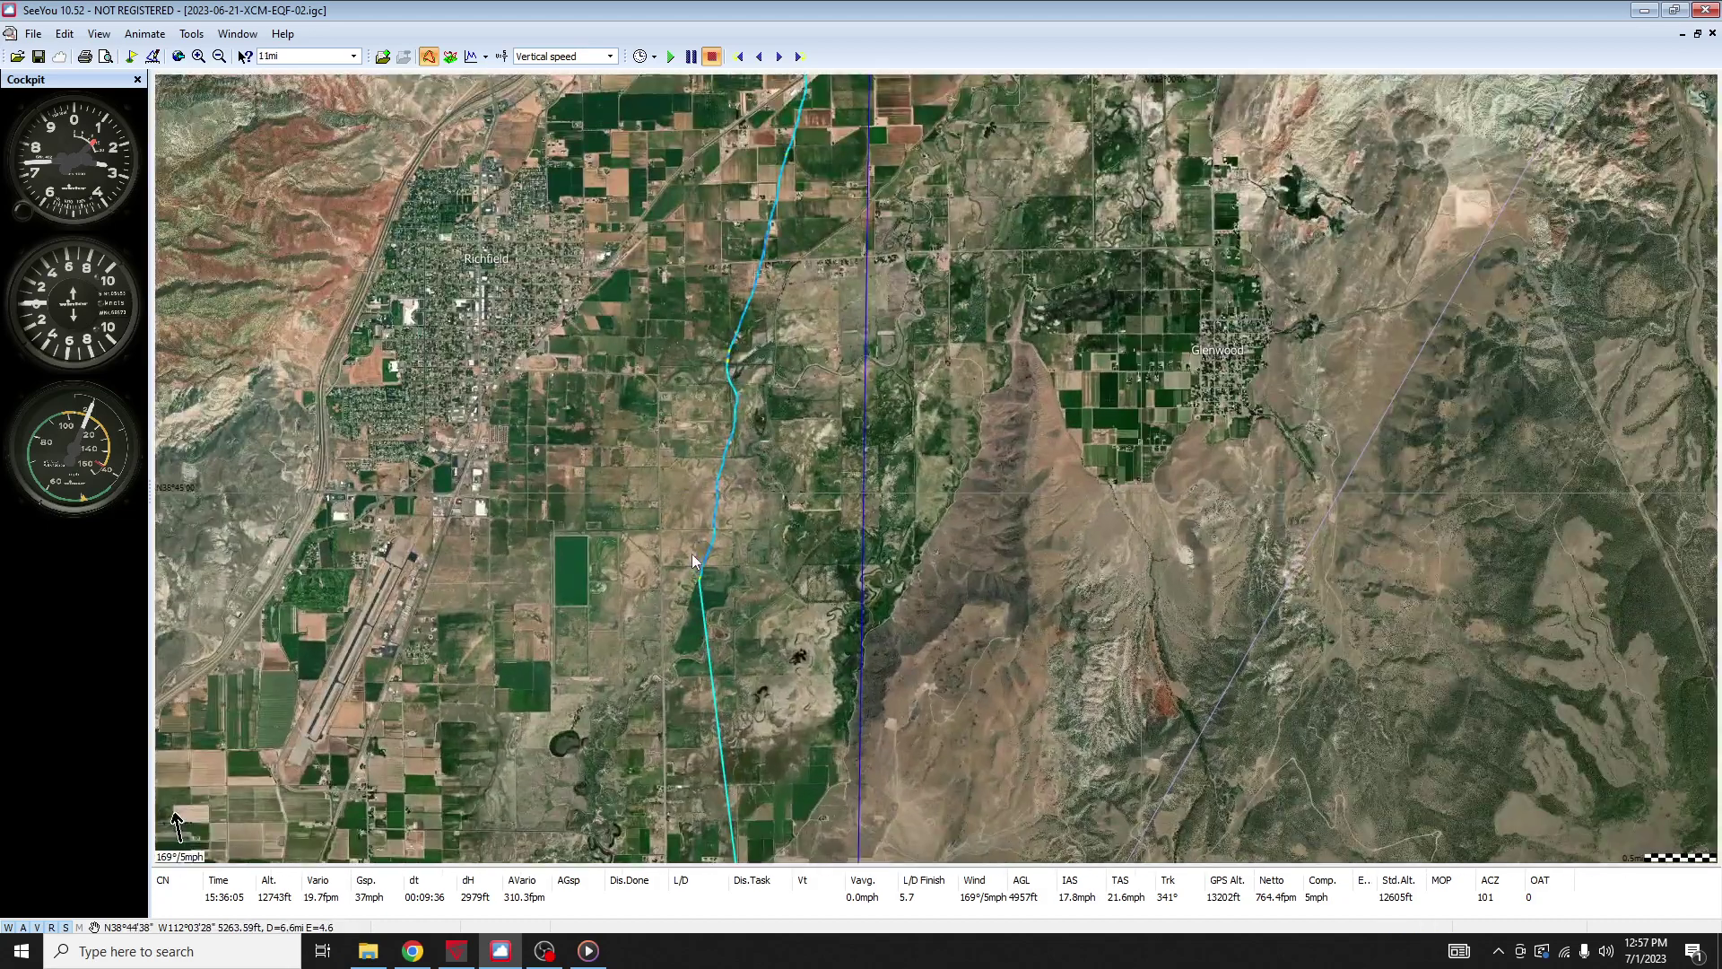
pyautogui.moveTo(723, 624); pyautogui.dragTo(642, 517)
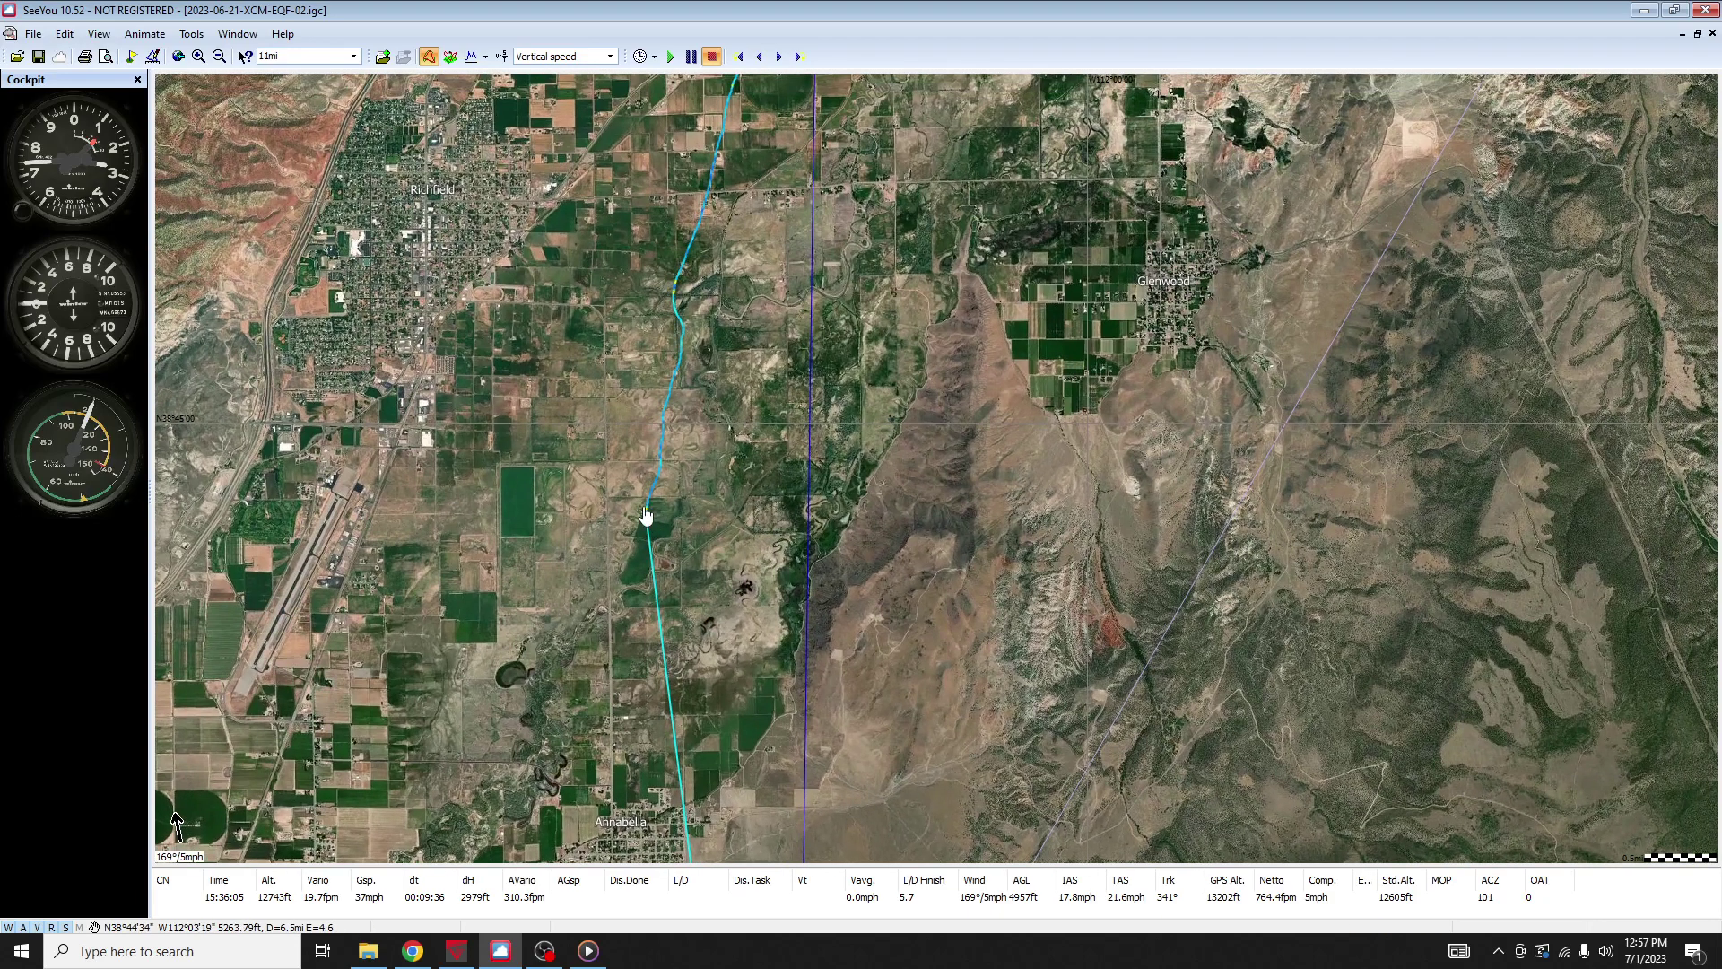
pyautogui.moveTo(642, 517)
pyautogui.scroll(3, 845, 184)
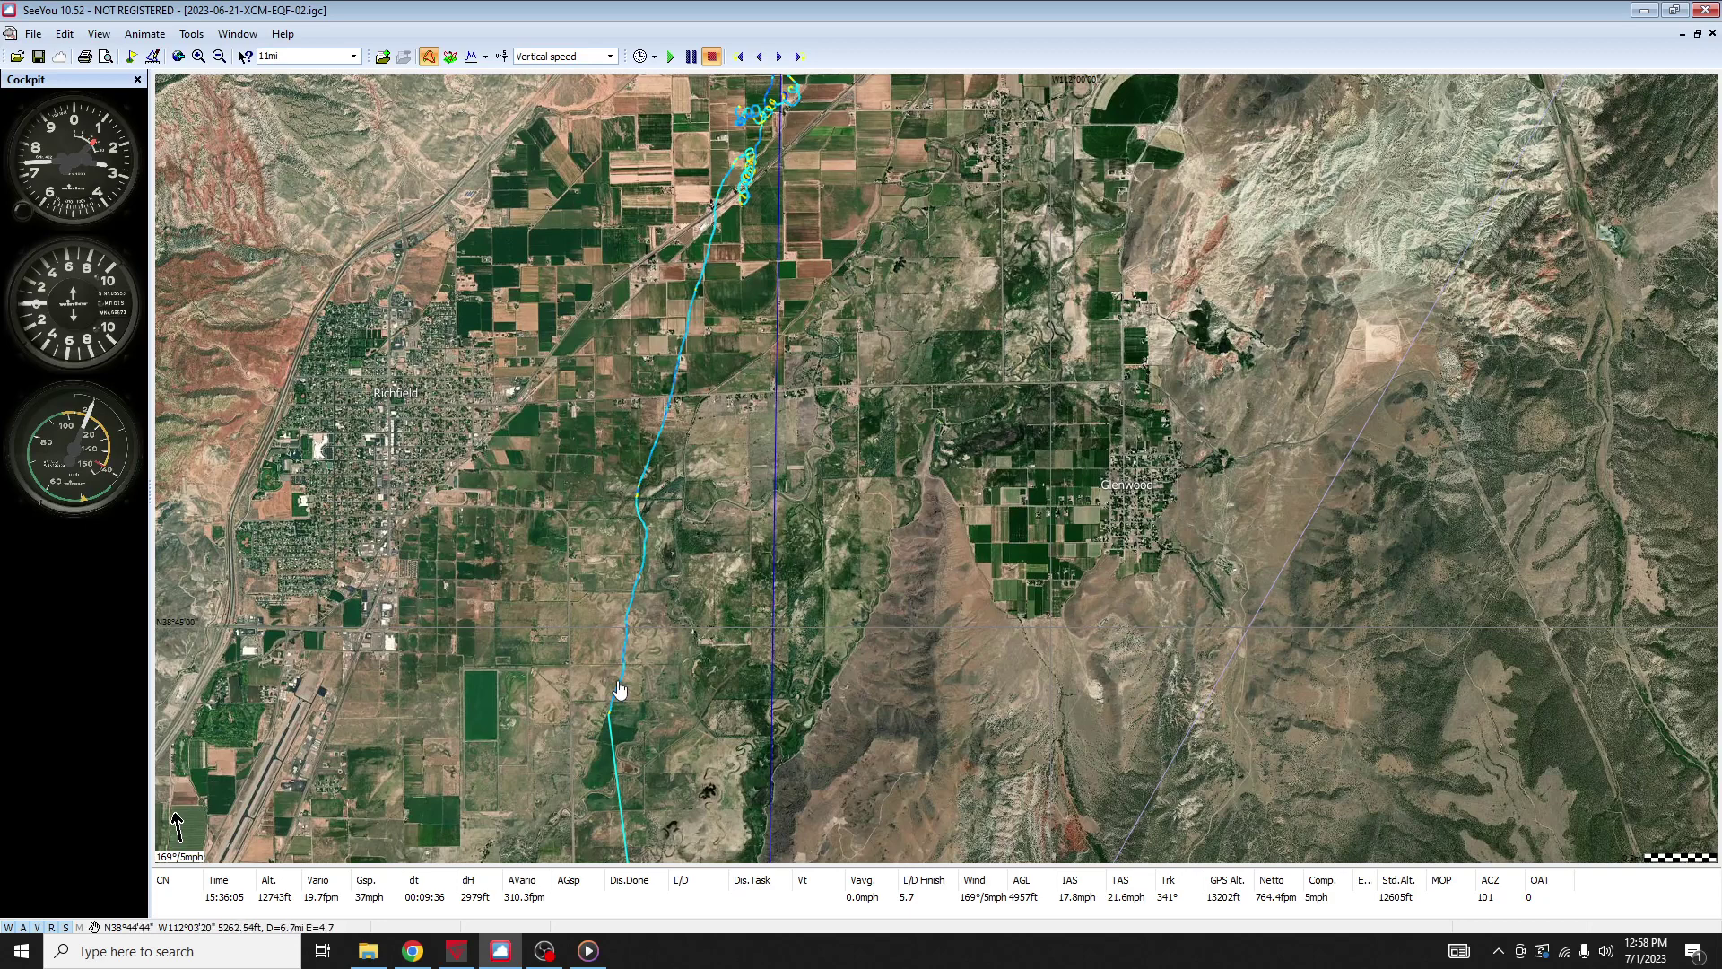
# Follow the glide track east of Richfield northward on the map and read the flight data at points along it.
pyautogui.moveTo(612, 721)
pyautogui.moveTo(1233, 146); pyautogui.dragTo(897, 388)
pyautogui.moveTo(300, 829); pyautogui.dragTo(678, 498)
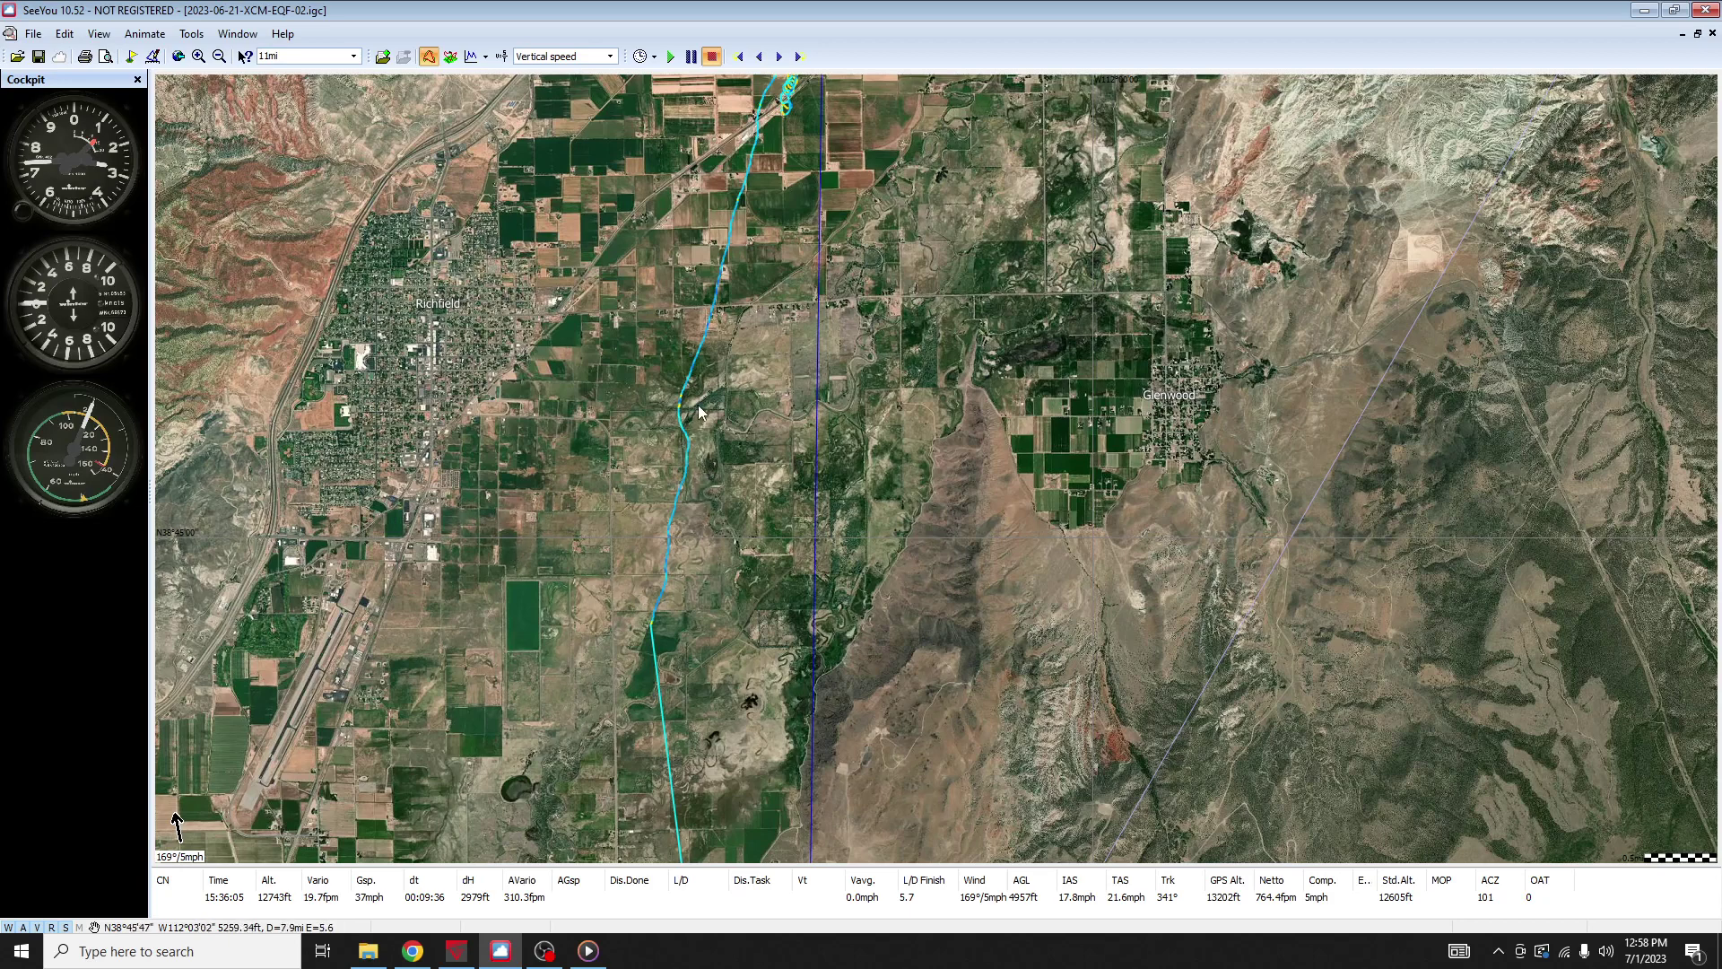
pyautogui.moveTo(679, 497)
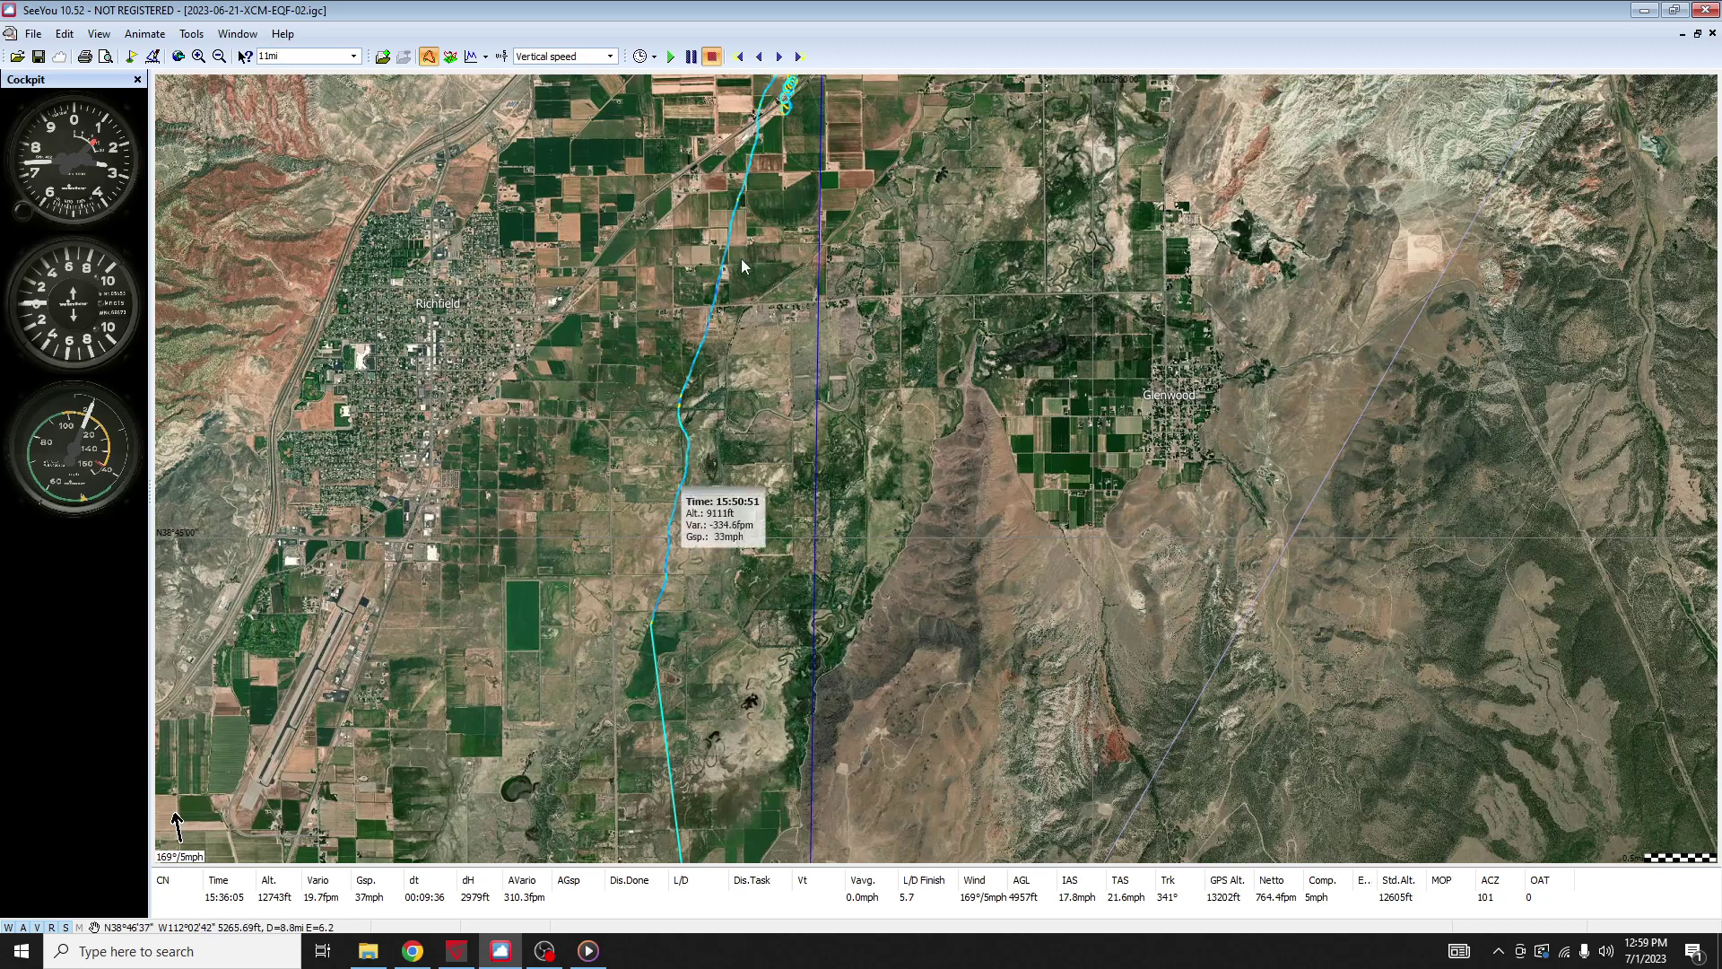
pyautogui.moveTo(732, 221)
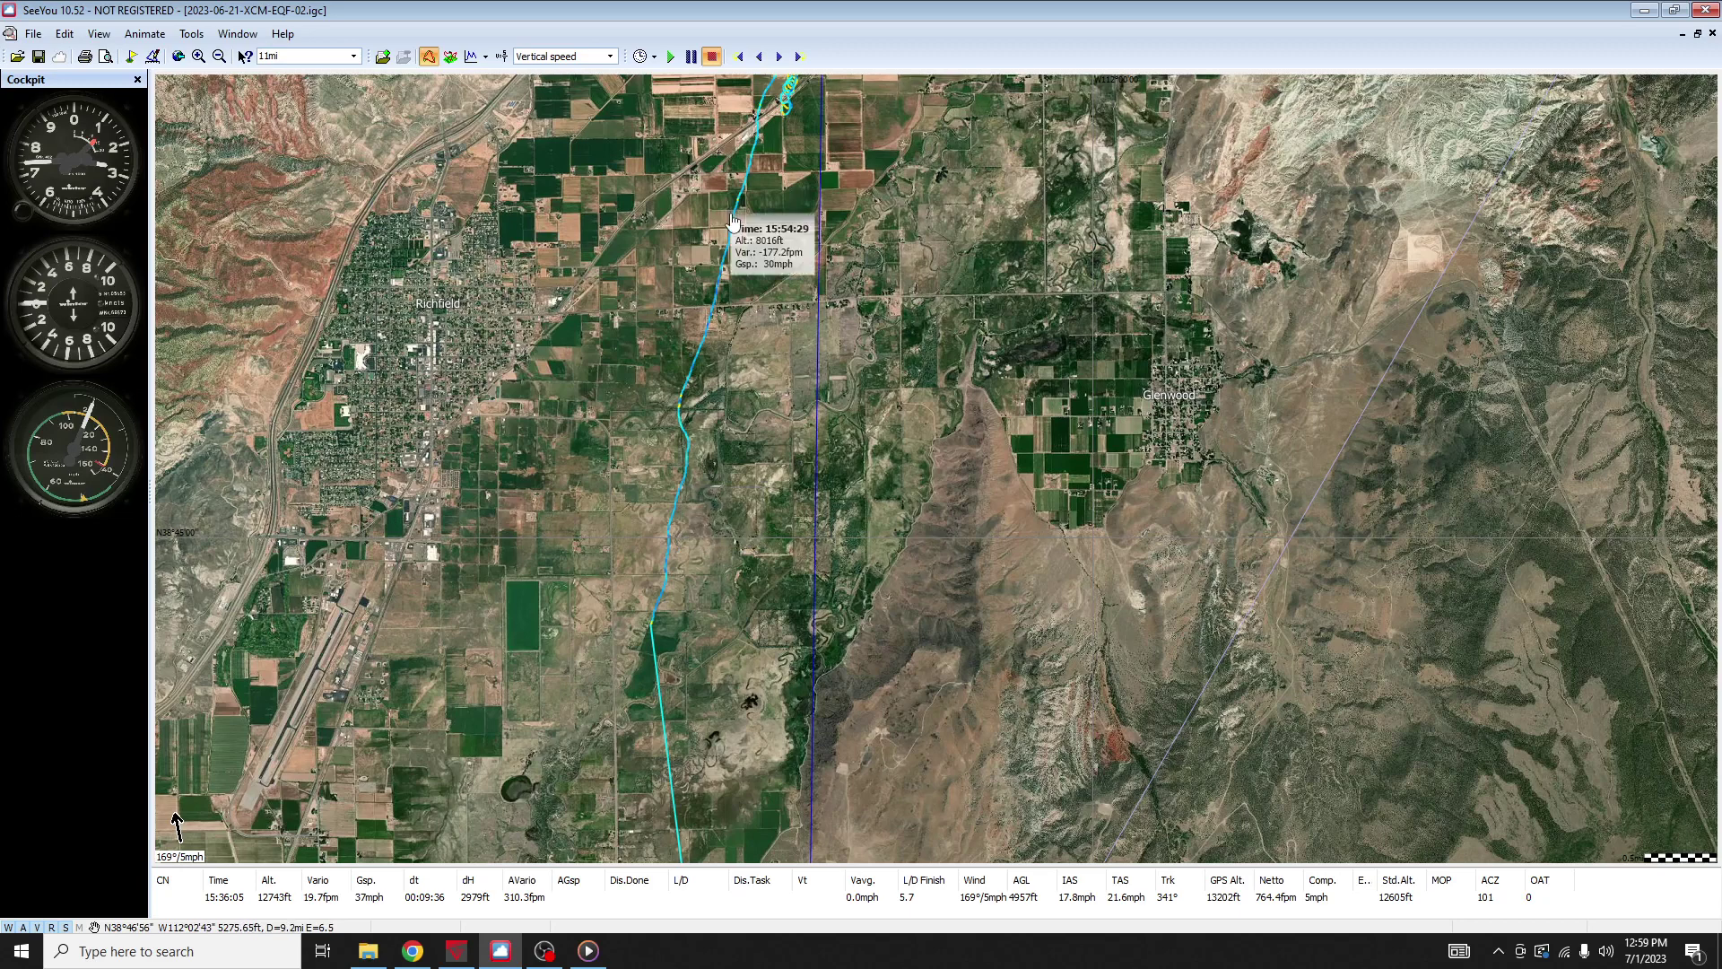
# Place the glider on the track at the road crossing east of Richfield and at a point just south of the circling.
pyautogui.click(713, 318)
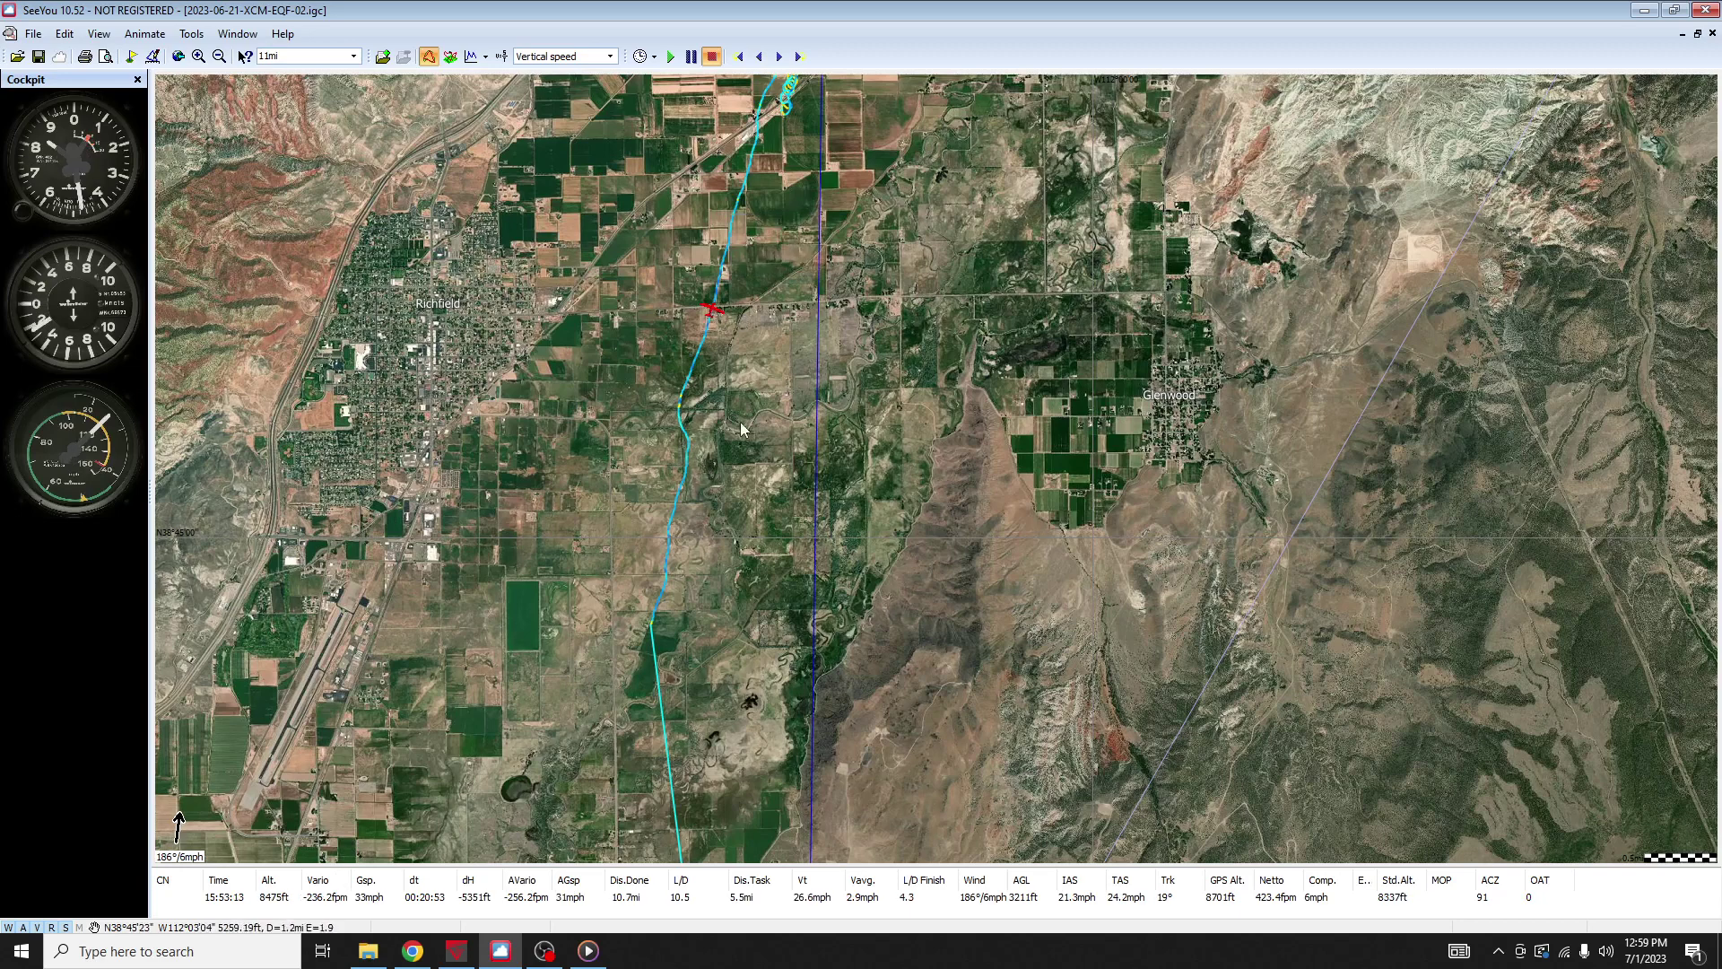
pyautogui.moveTo(829, 336); pyautogui.dragTo(773, 472)
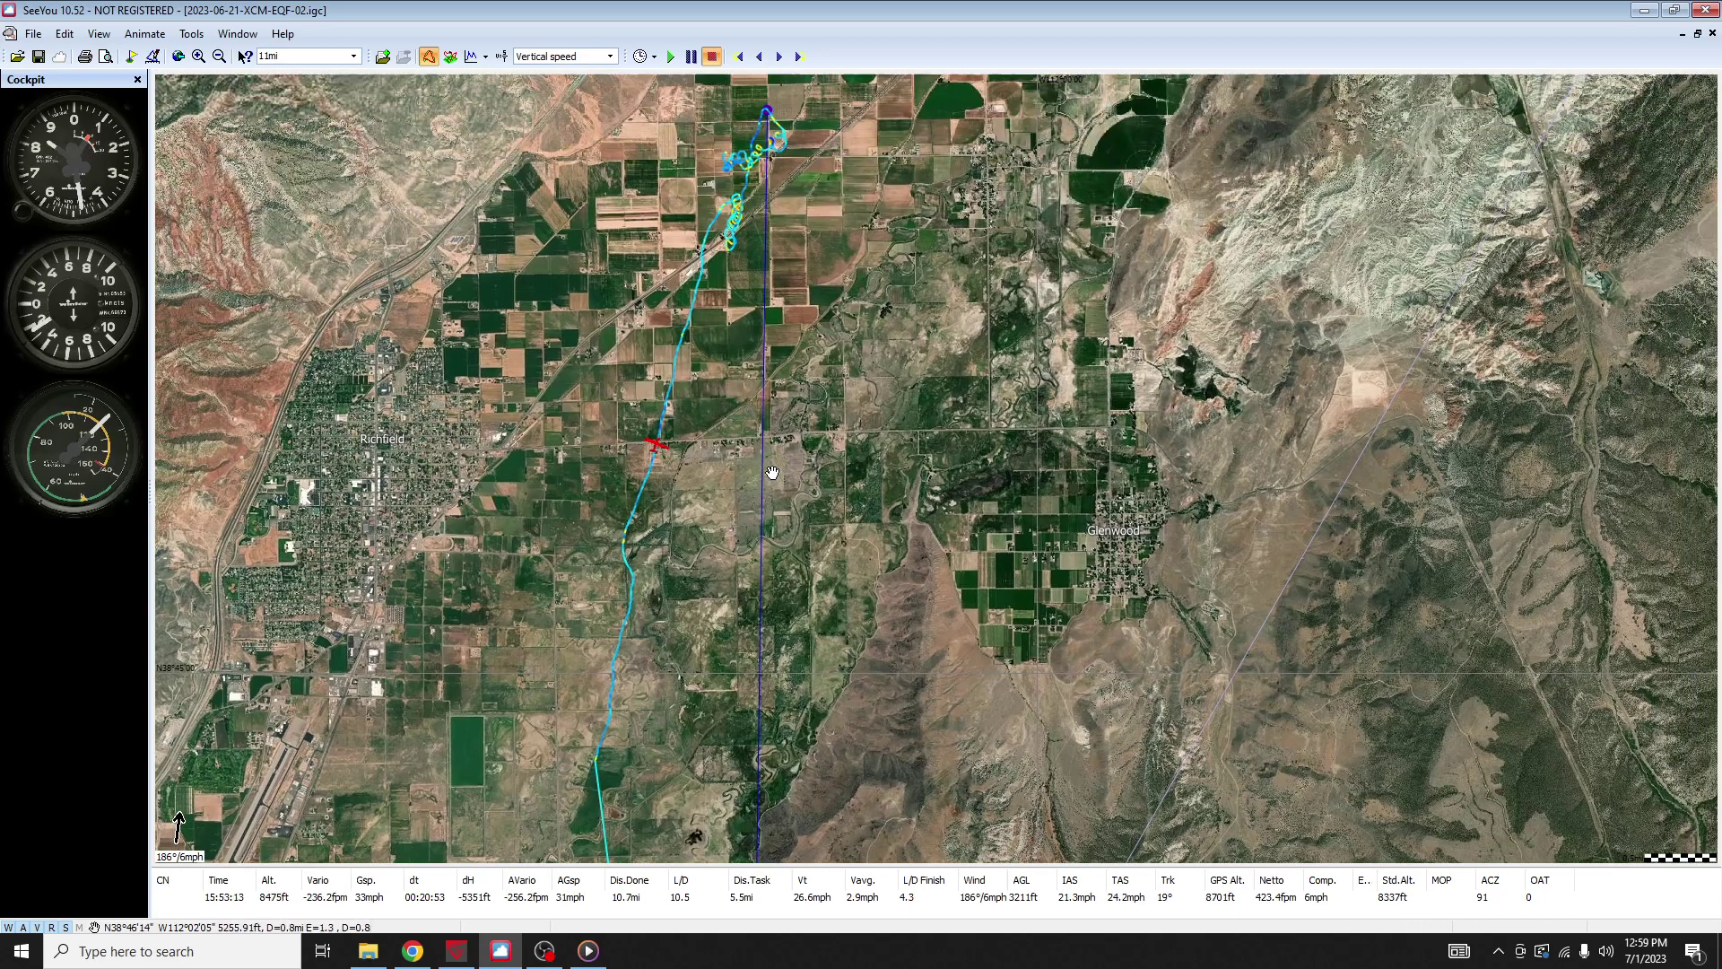
pyautogui.click(708, 314)
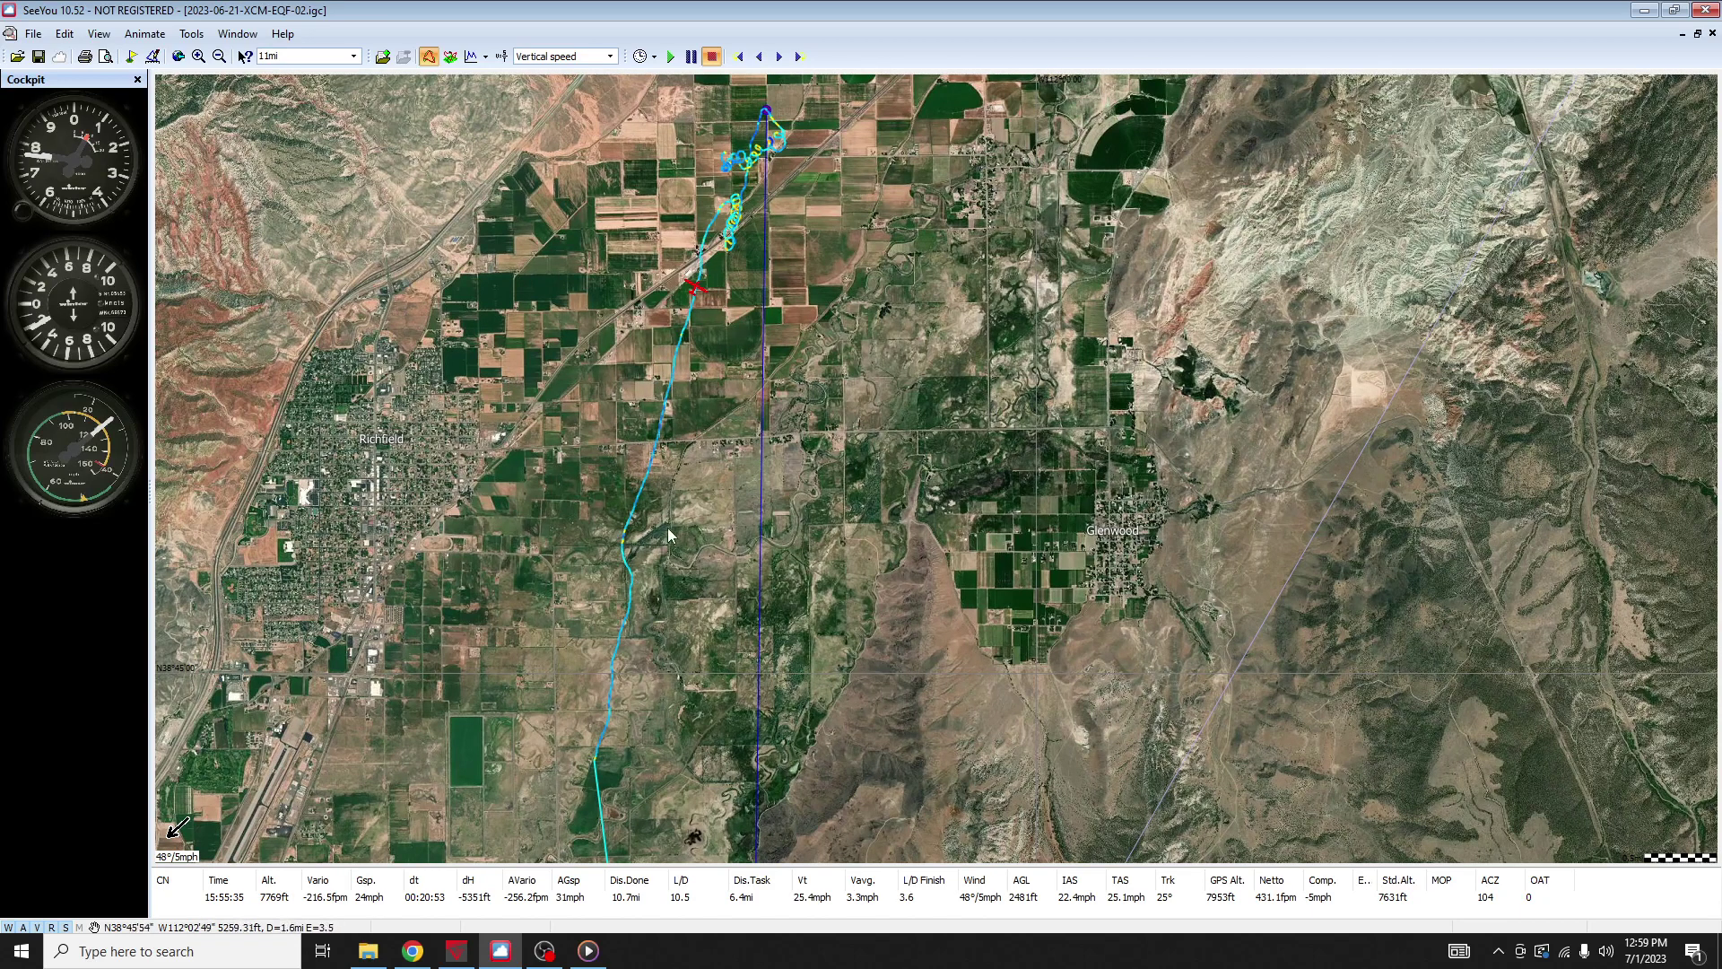
# Move the glider back along the glide to three successive points southeast of Richfield, ending near the green field's bend.
pyautogui.moveTo(687, 639); pyautogui.dragTo(719, 535)
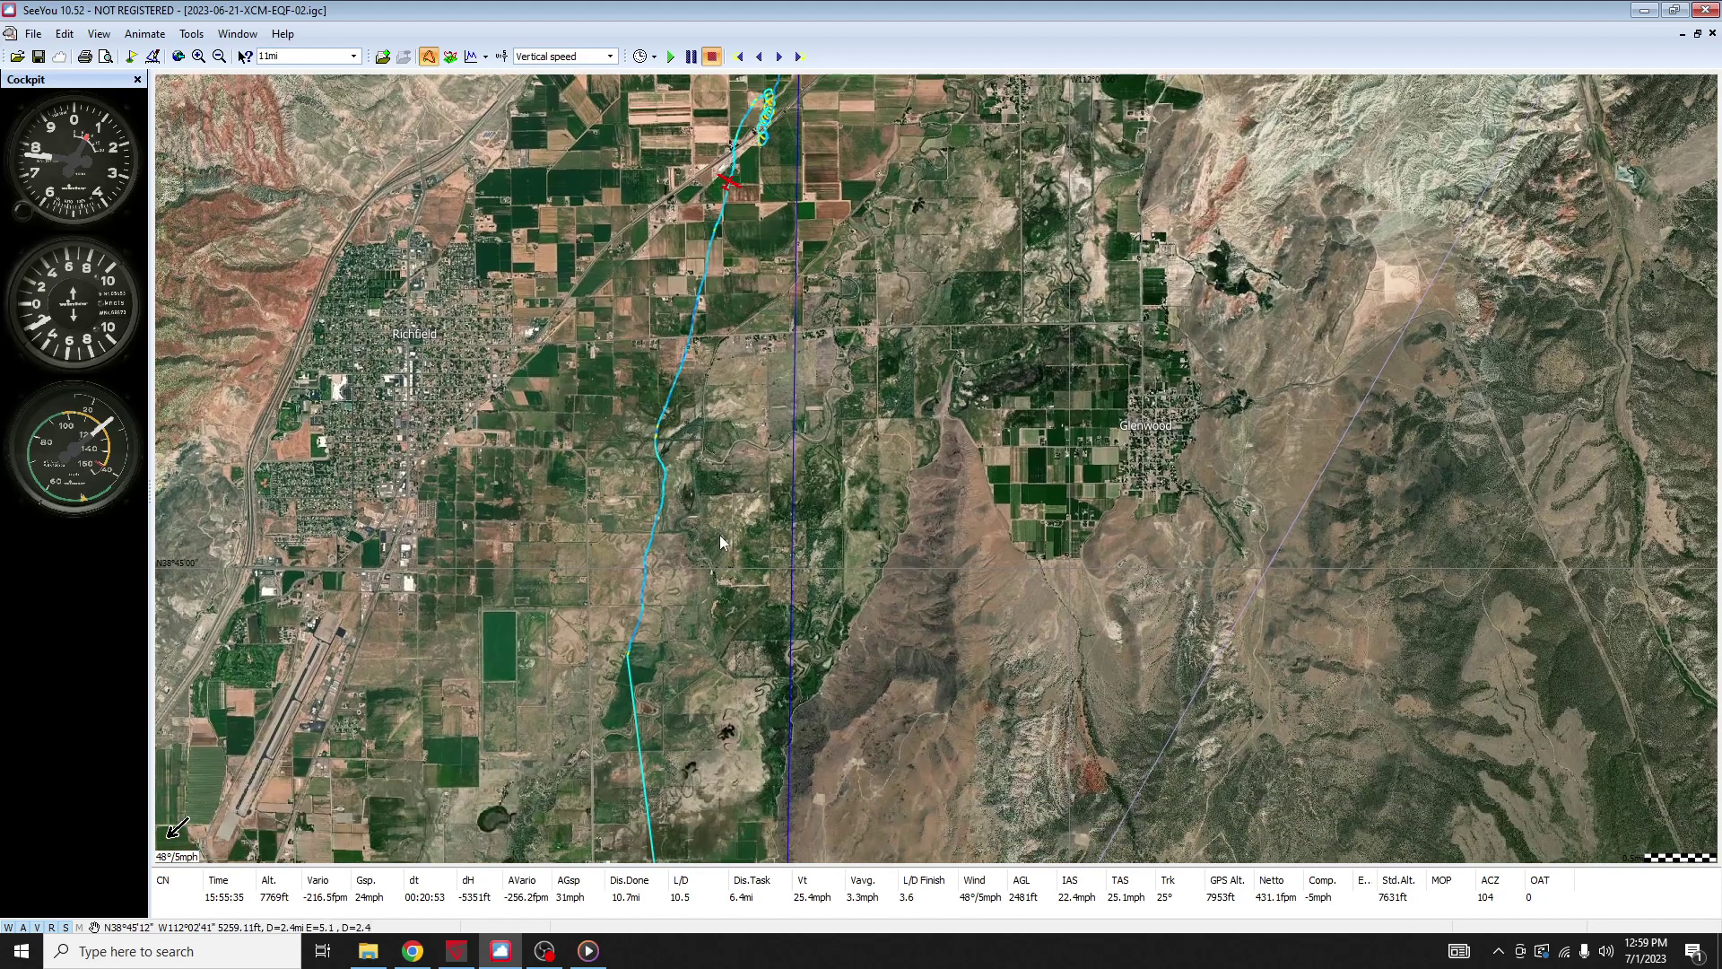
pyautogui.click(652, 537)
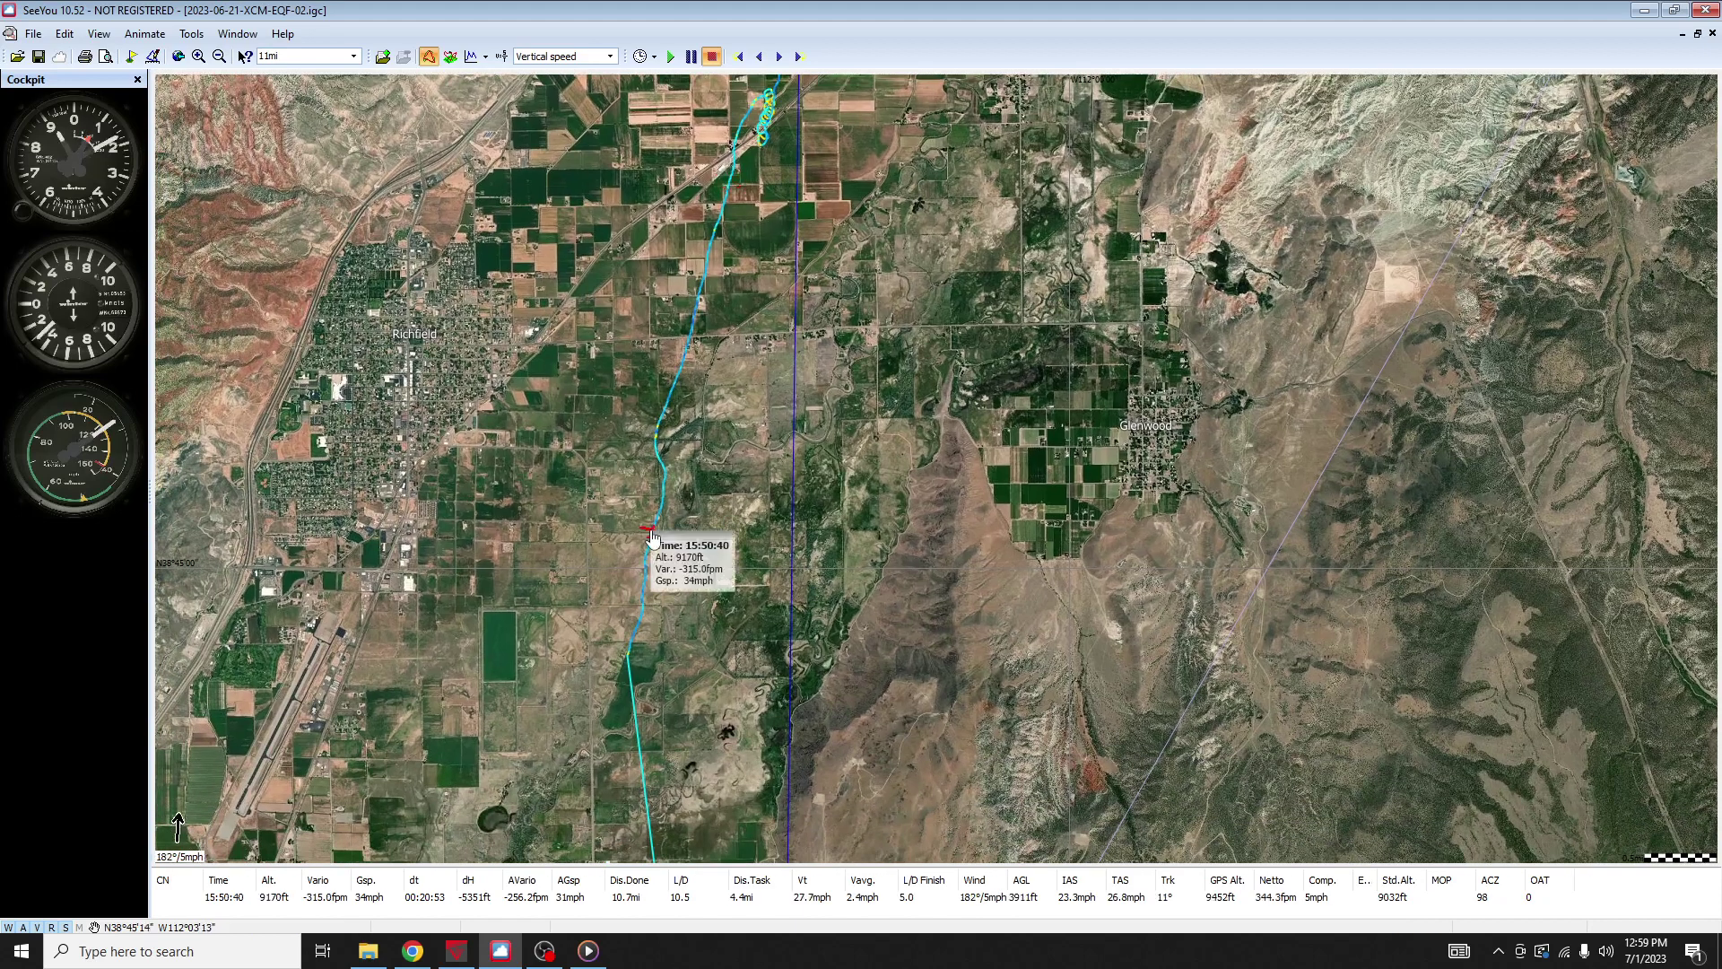
pyautogui.click(644, 603)
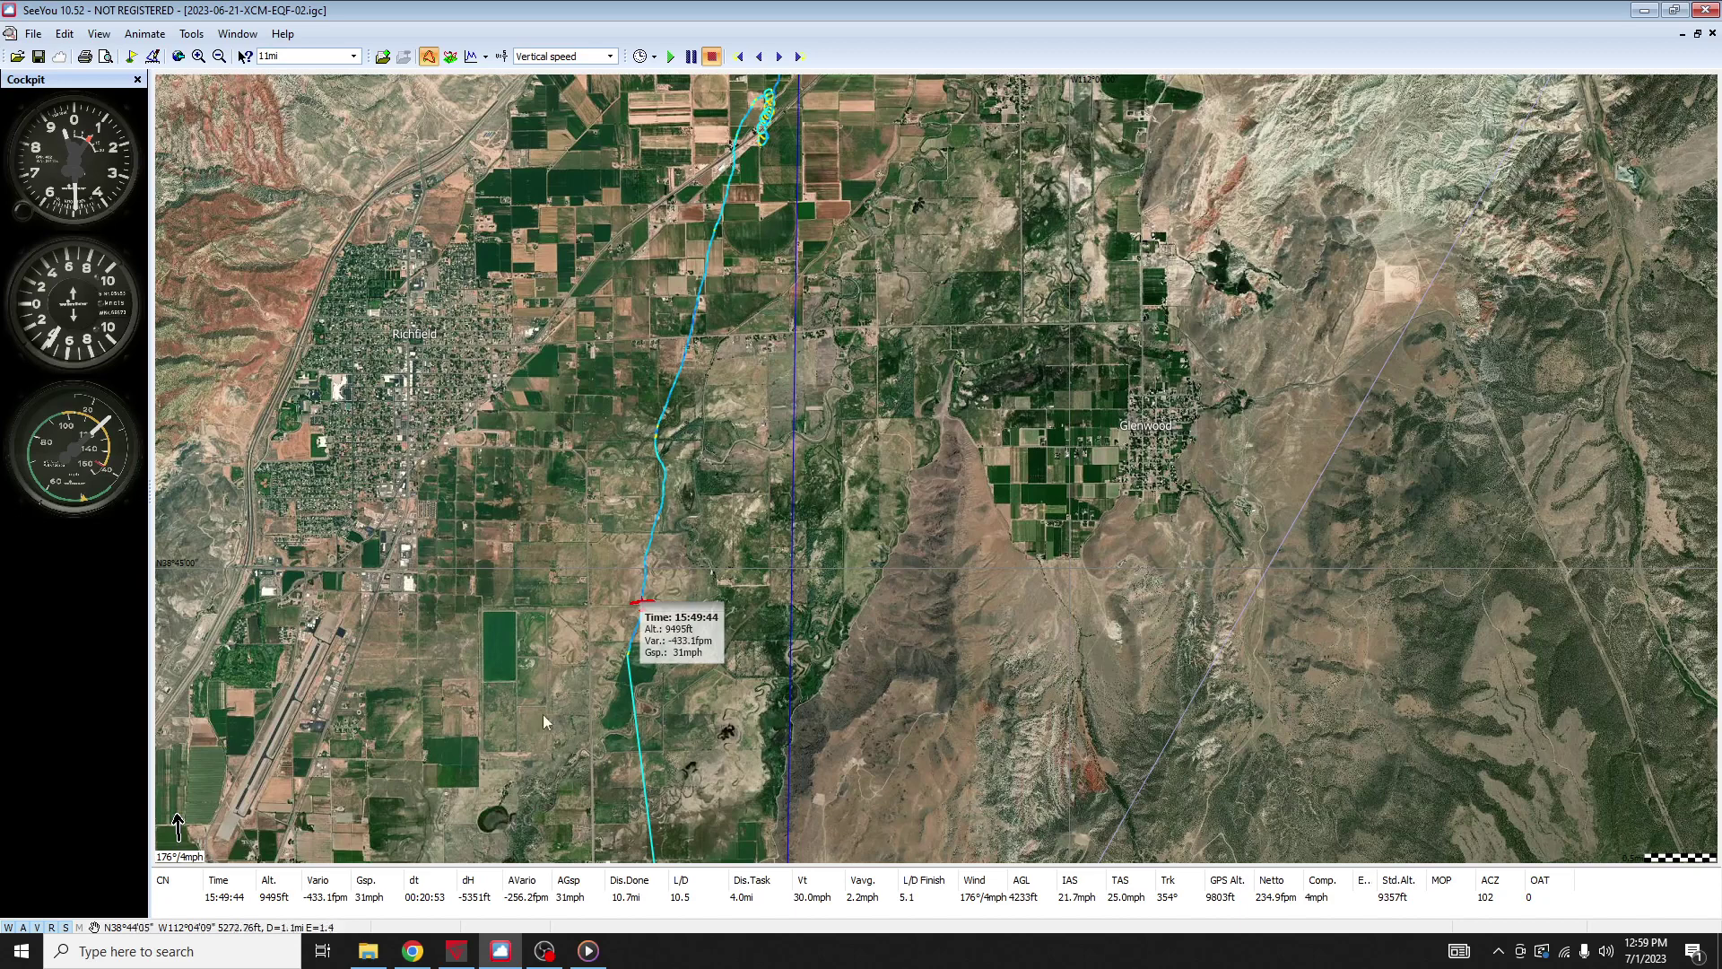
pyautogui.click(628, 637)
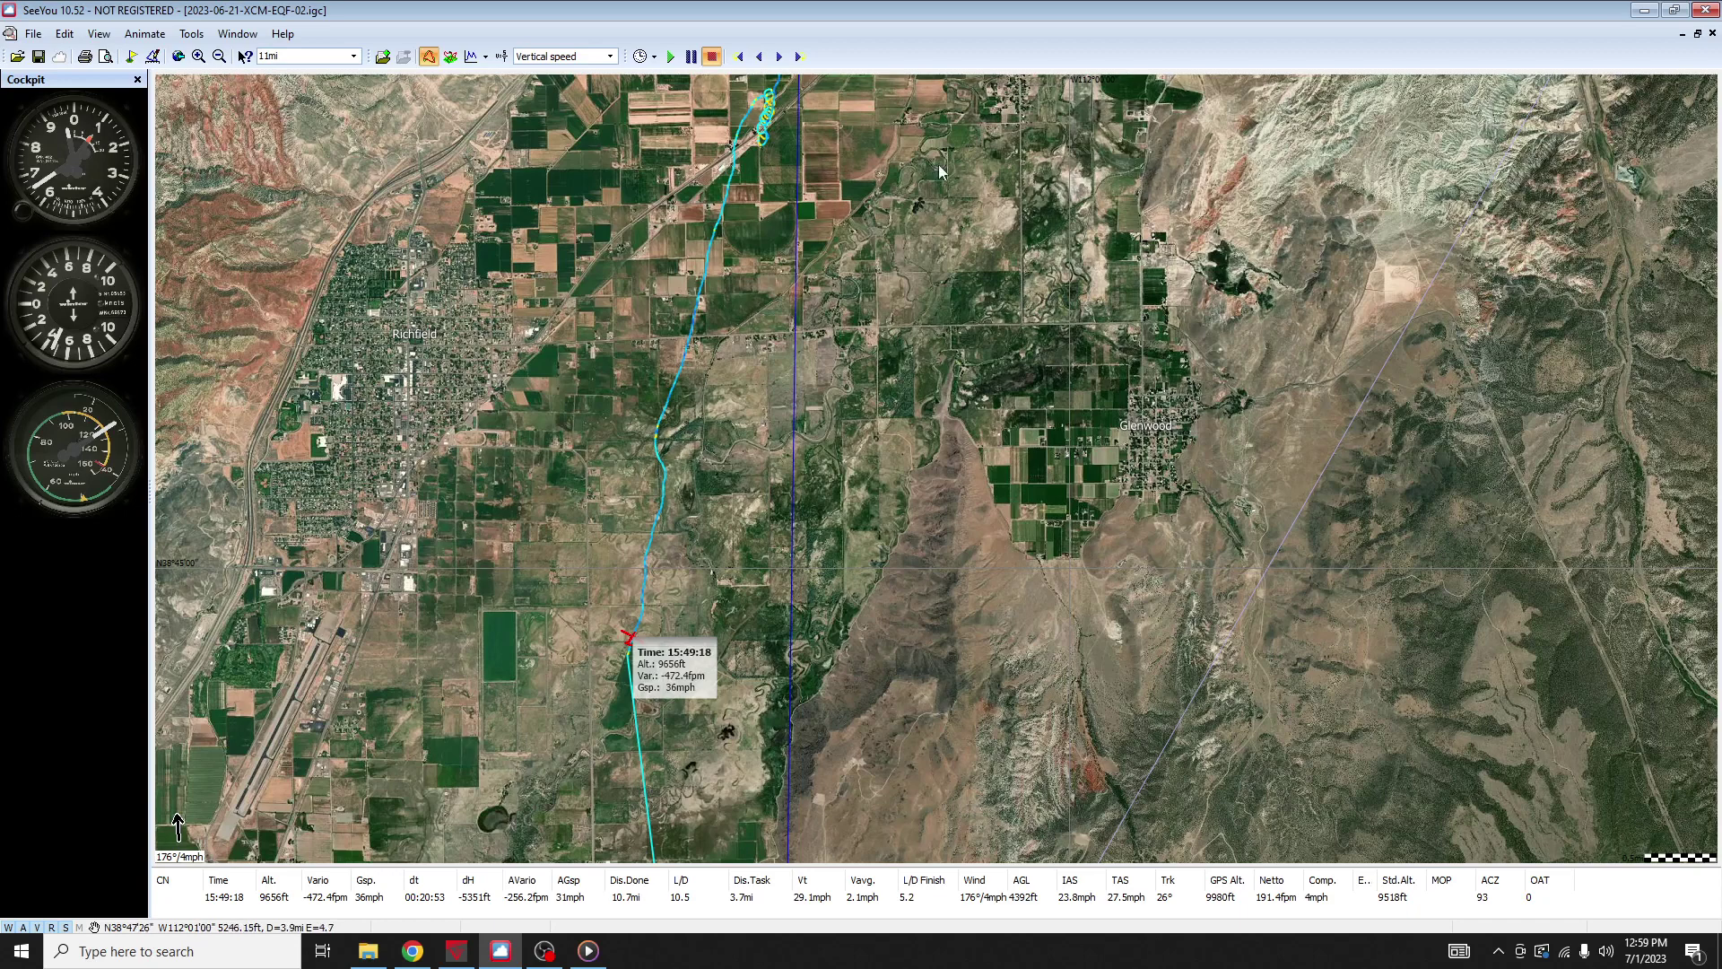
# Examine the circling beside the diagonal highway northeast of Richfield up close and read the flight data on its circles.
pyautogui.moveTo(910, 243); pyautogui.dragTo(819, 589)
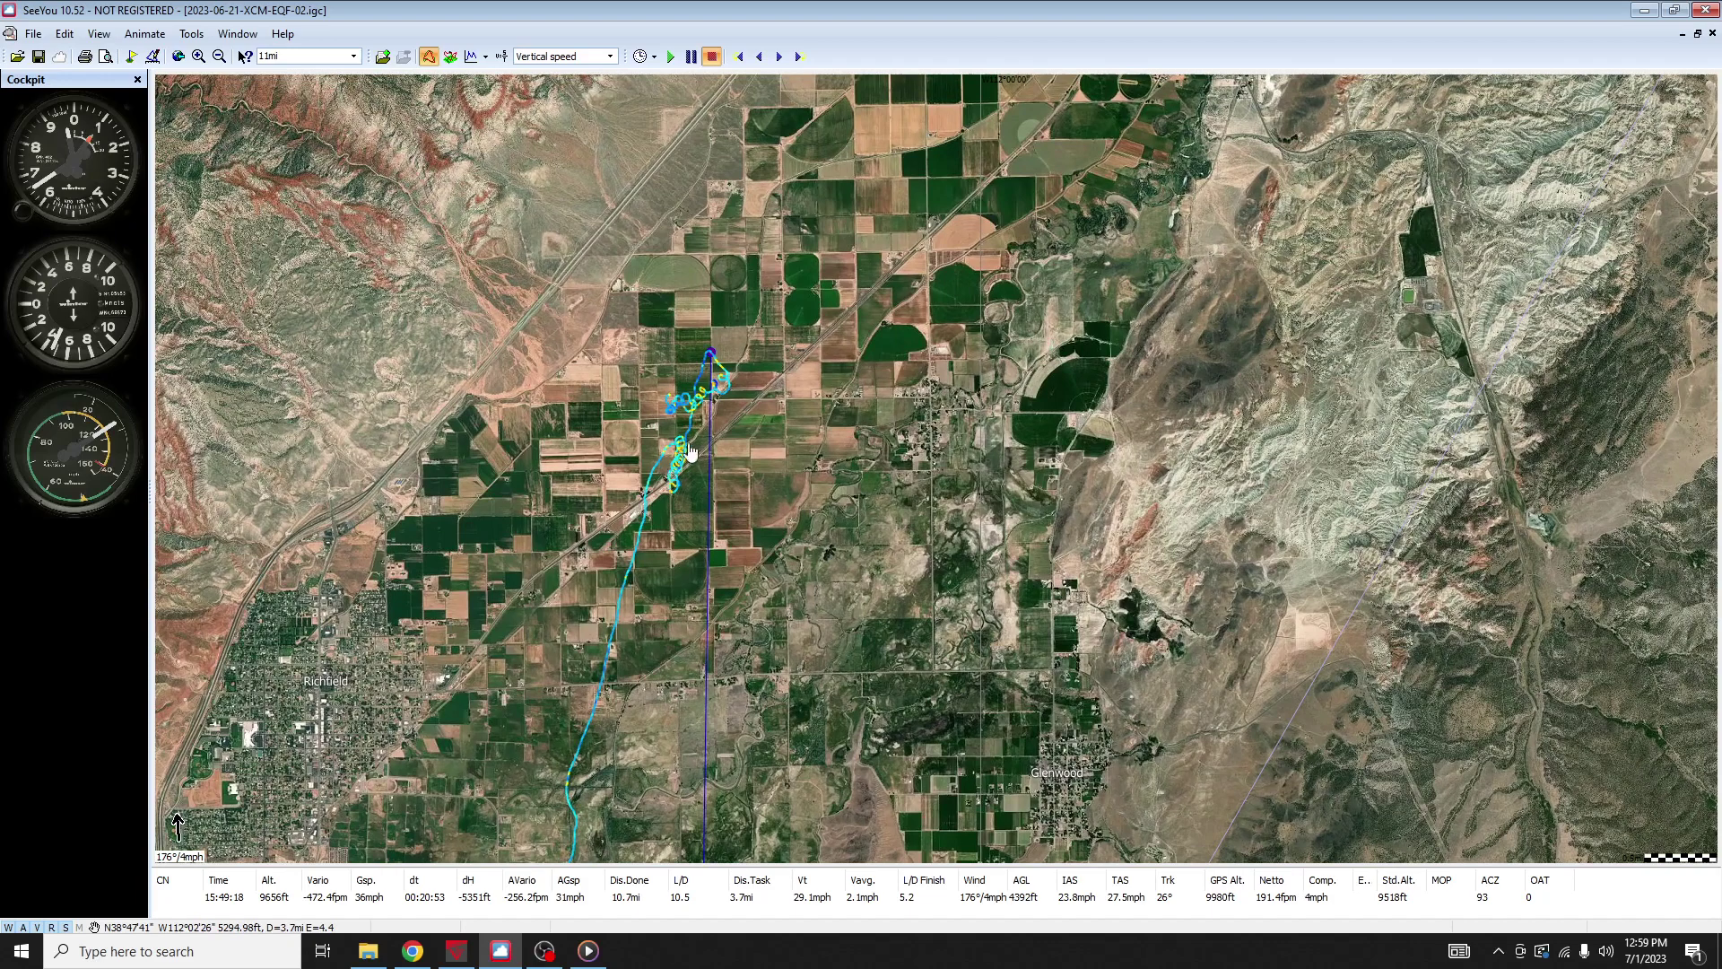
pyautogui.scroll(1, 682, 443)
pyautogui.scroll(4, 682, 444)
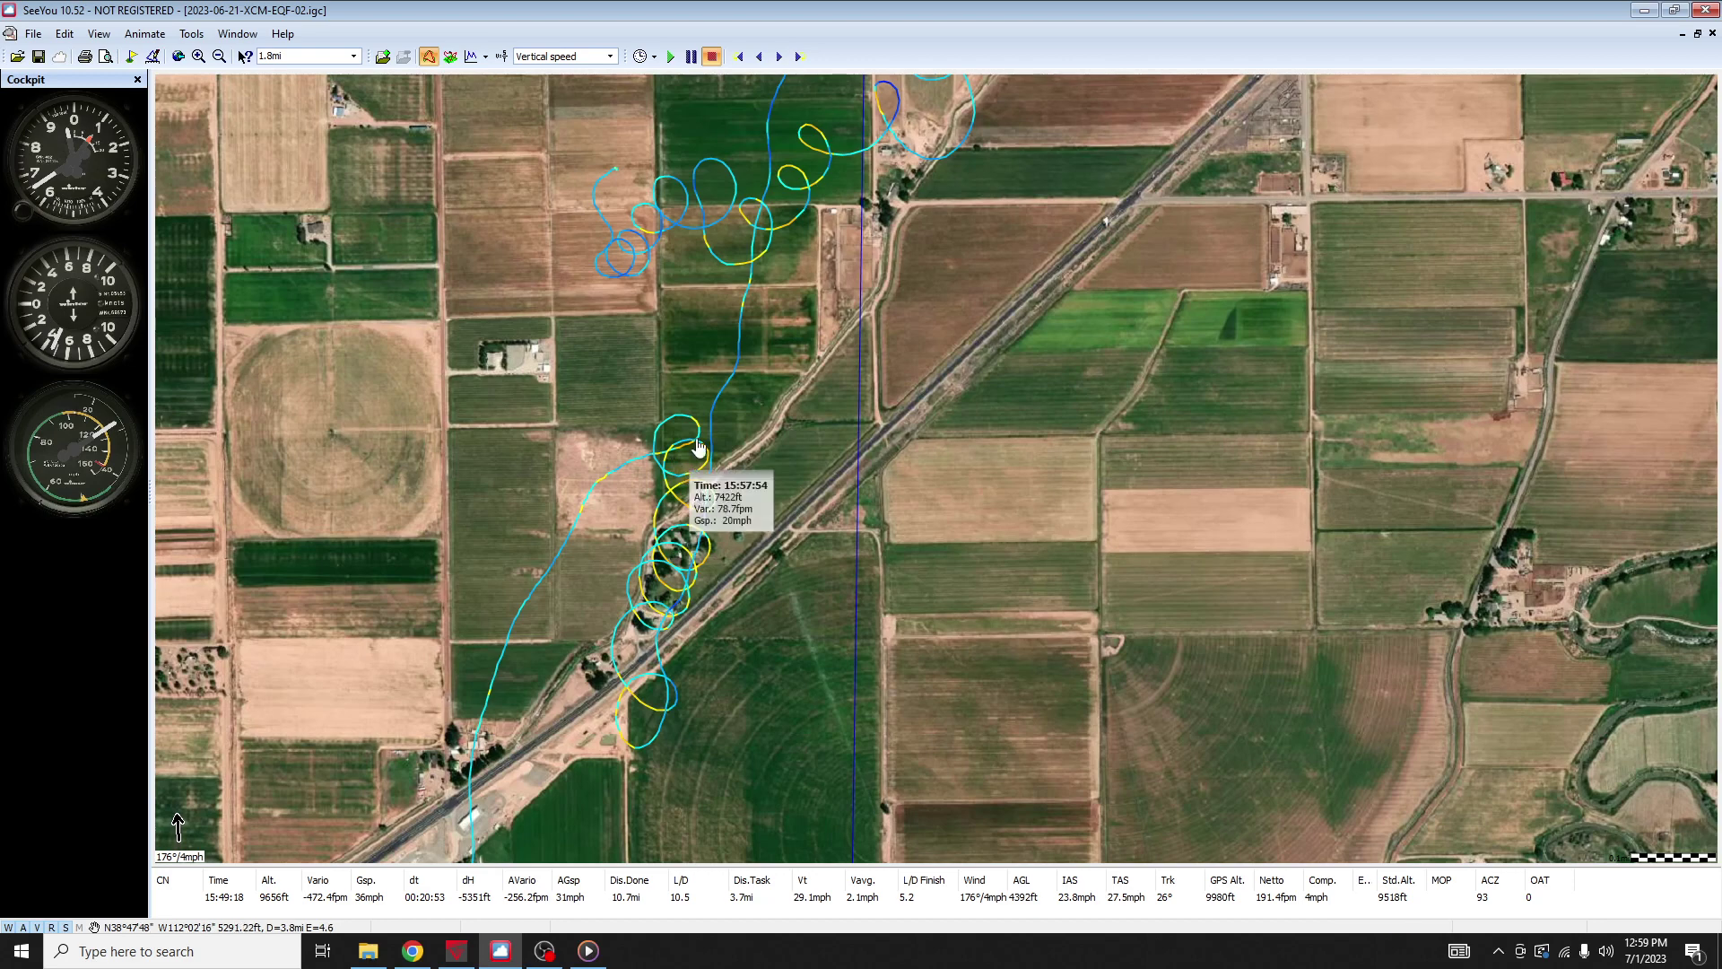
pyautogui.moveTo(677, 459)
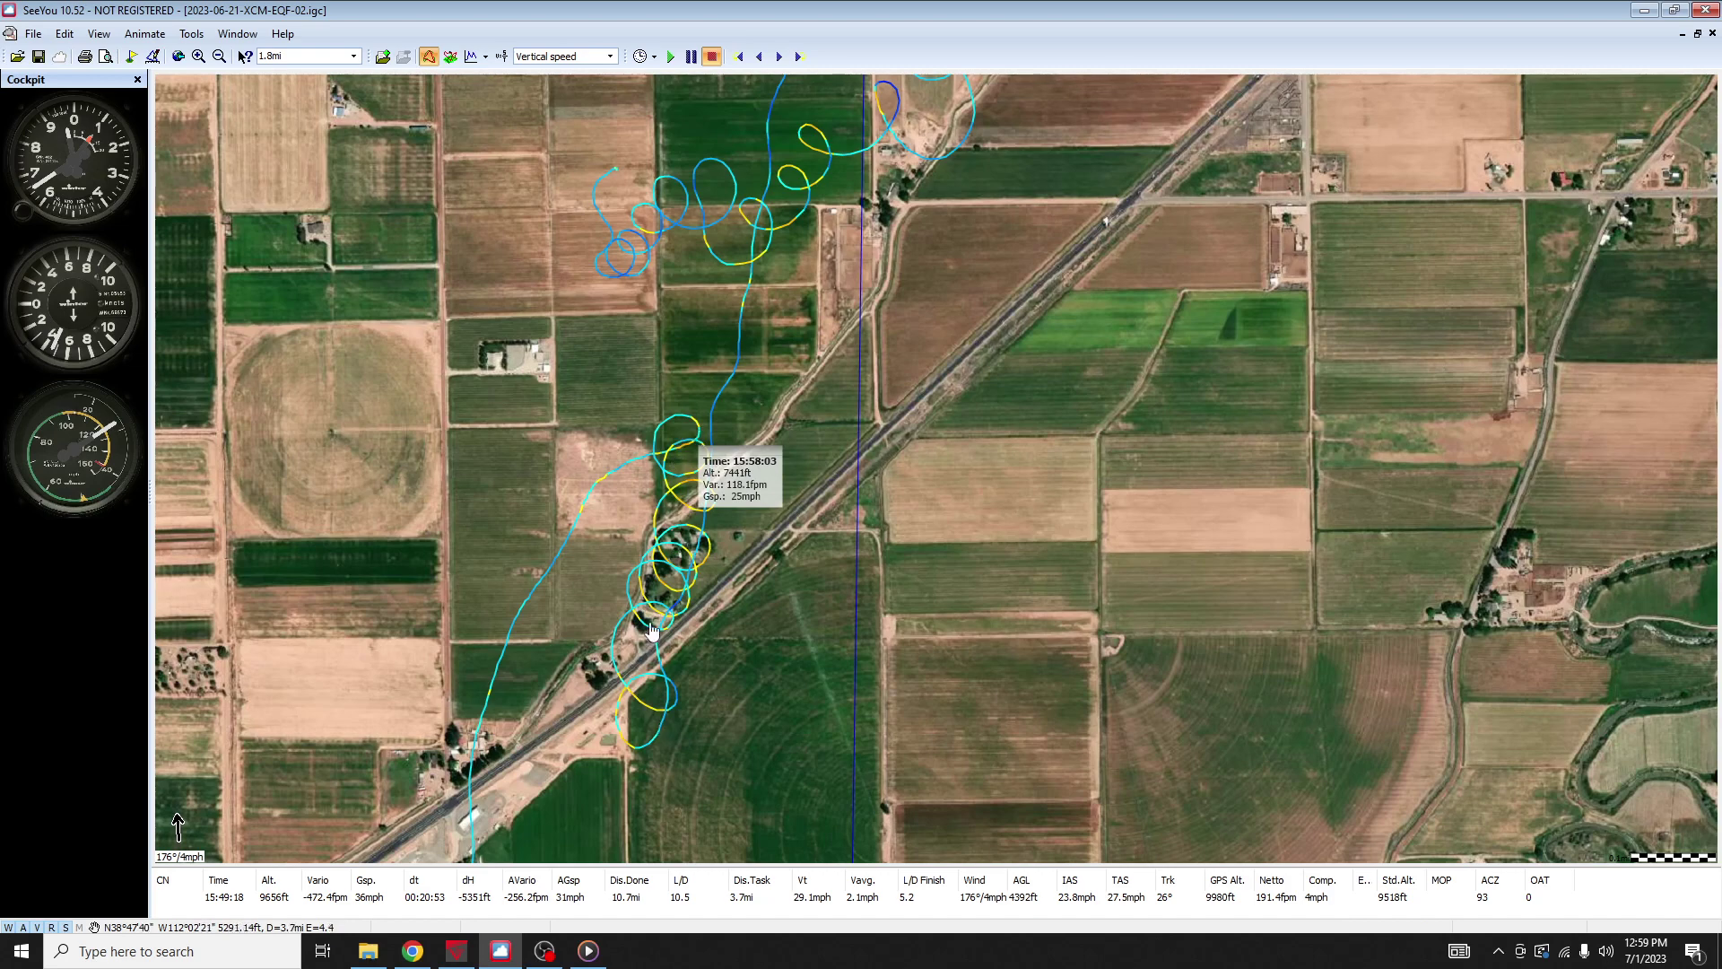
pyautogui.moveTo(652, 631)
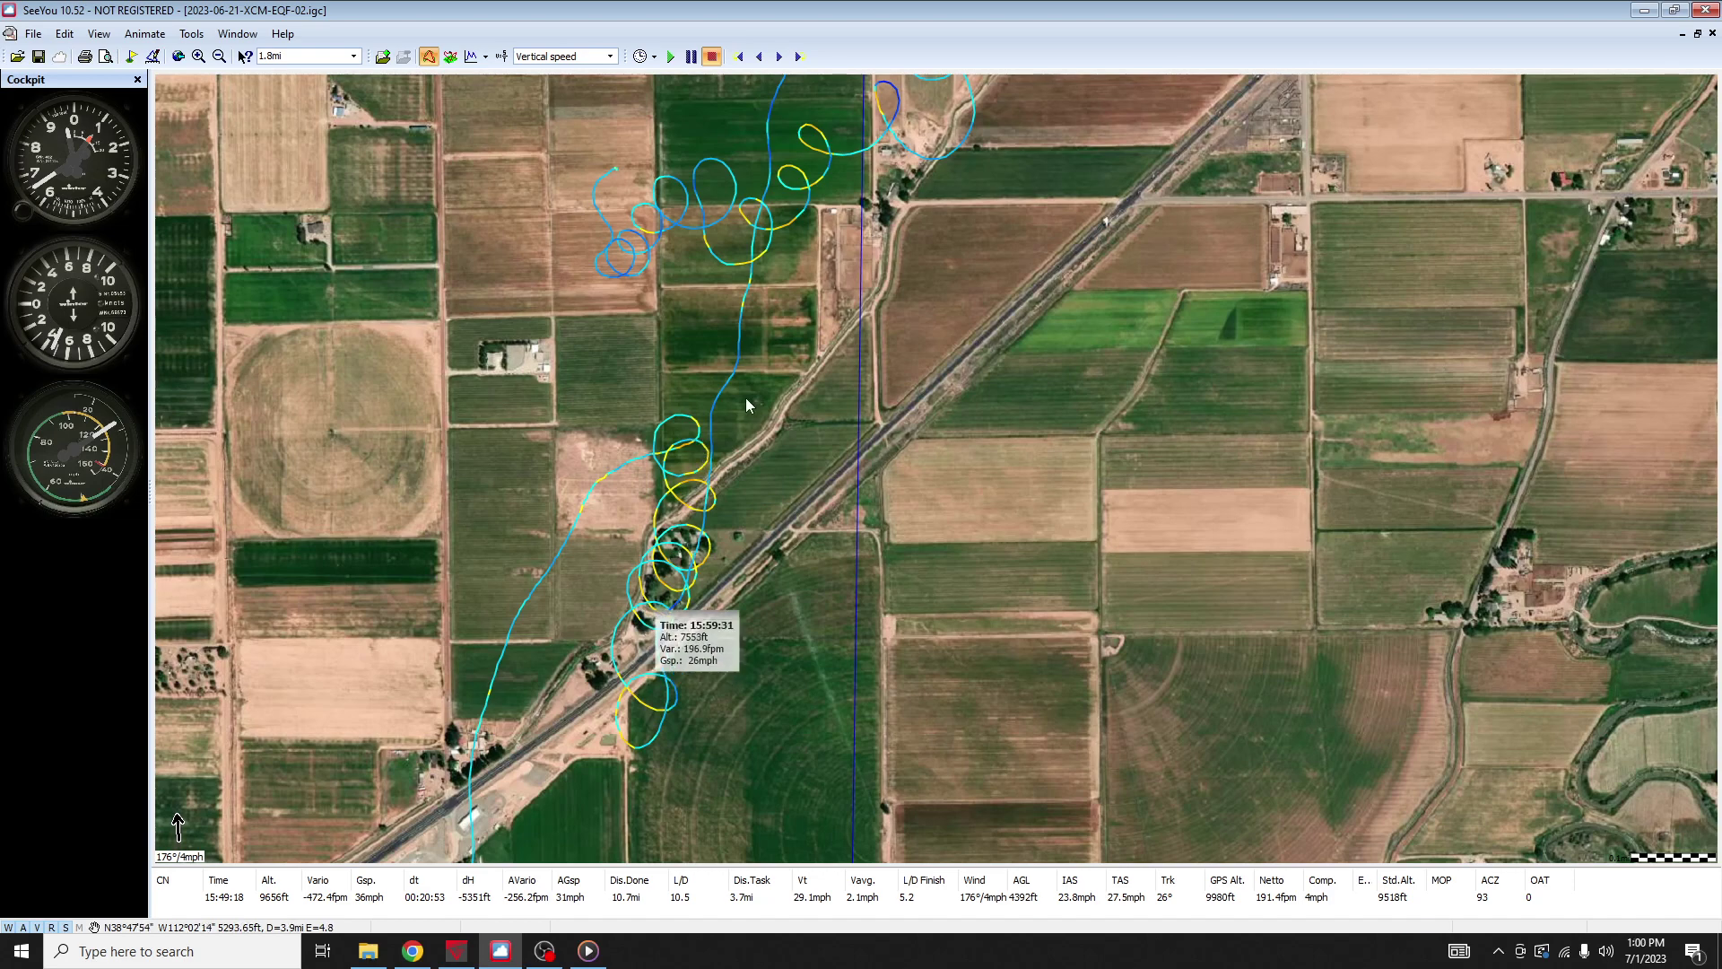
# Check both ends of the circling and place the glider where the track leaves it toward the north.
pyautogui.moveTo(794, 343); pyautogui.dragTo(793, 412)
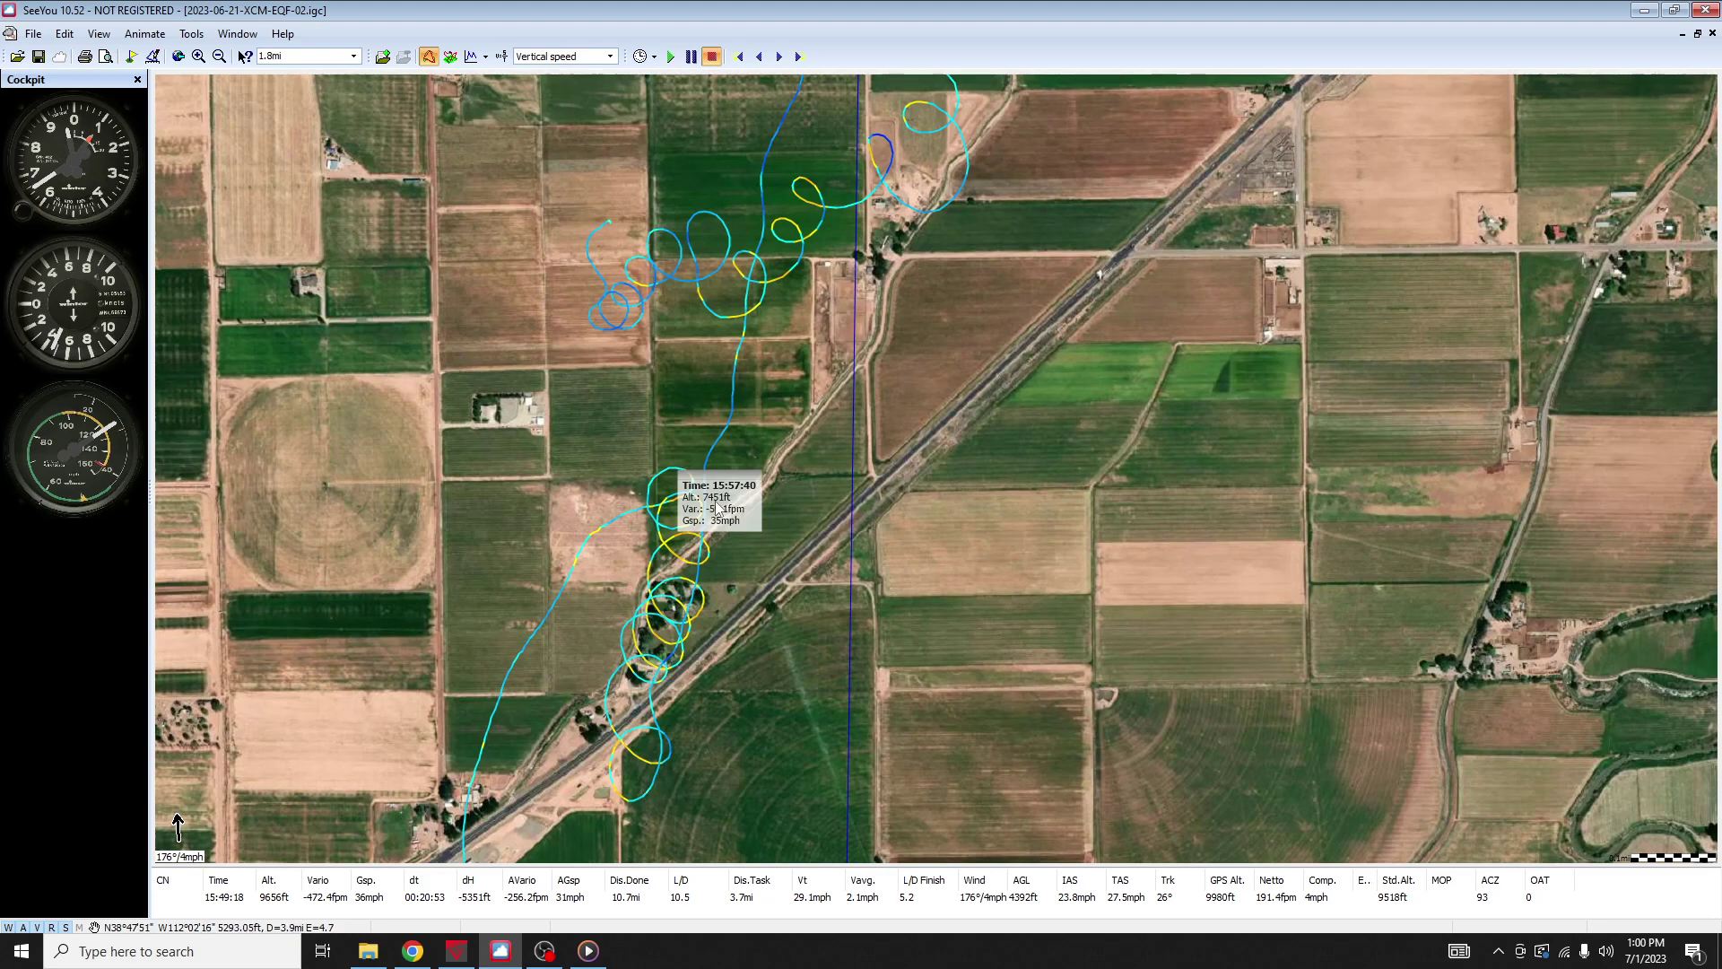
pyautogui.moveTo(628, 800)
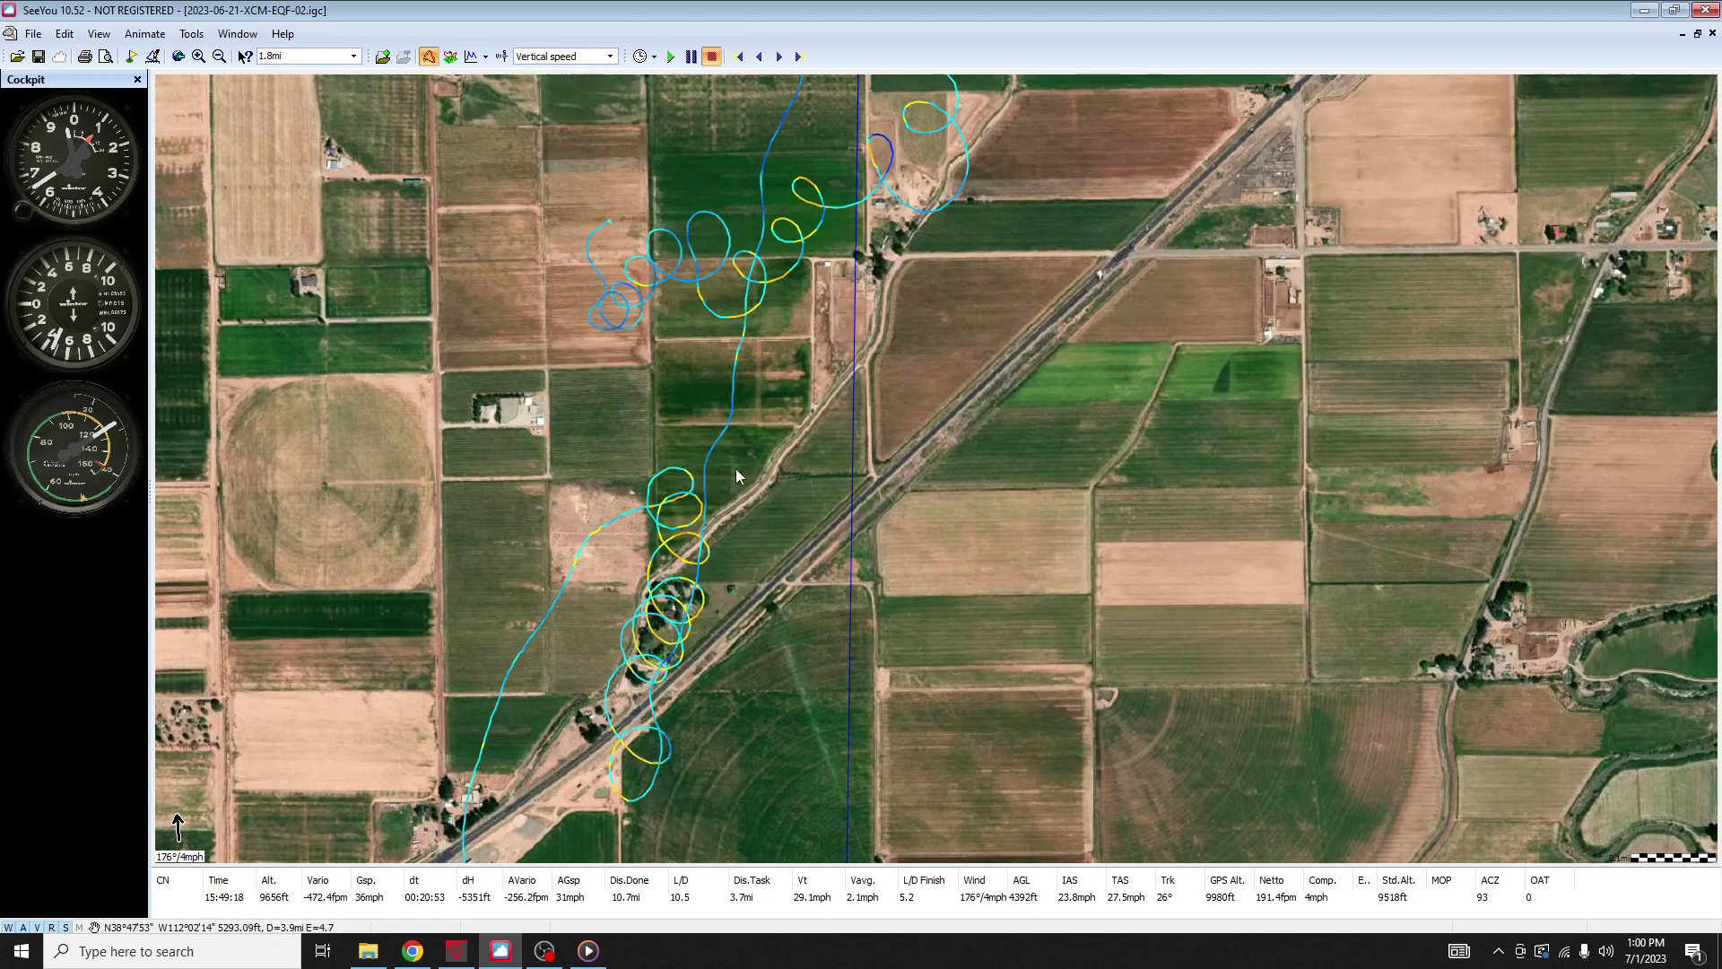
pyautogui.moveTo(817, 466); pyautogui.dragTo(784, 492)
pyautogui.moveTo(647, 498)
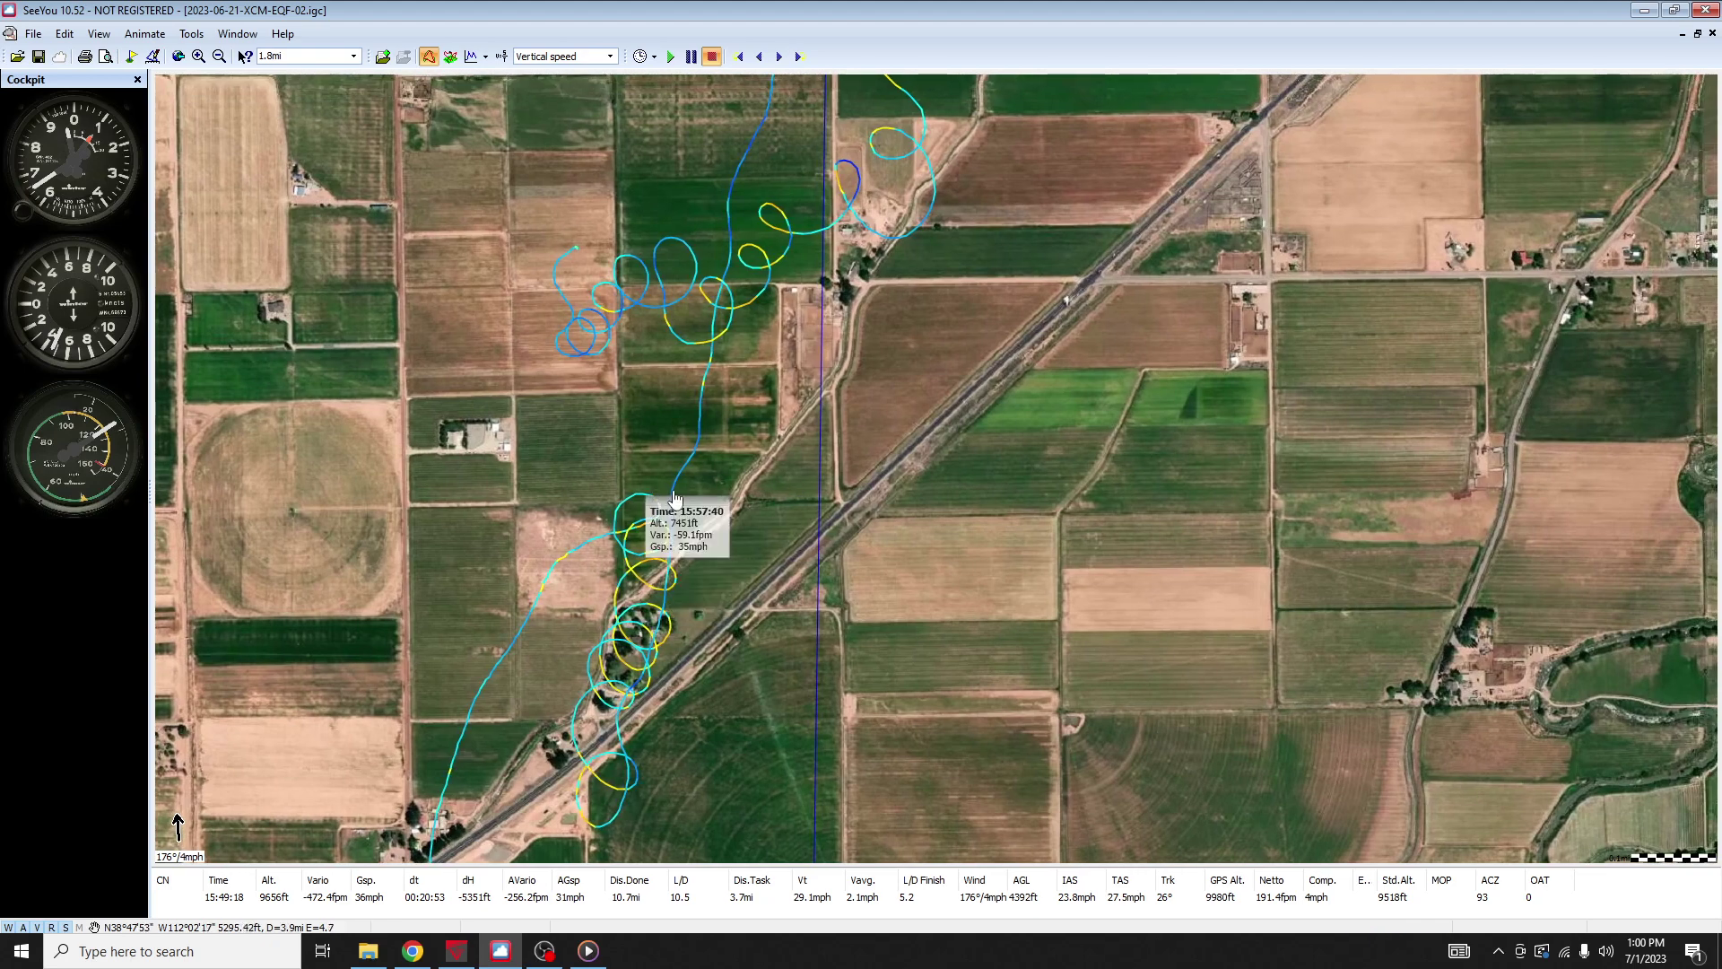
pyautogui.click(669, 499)
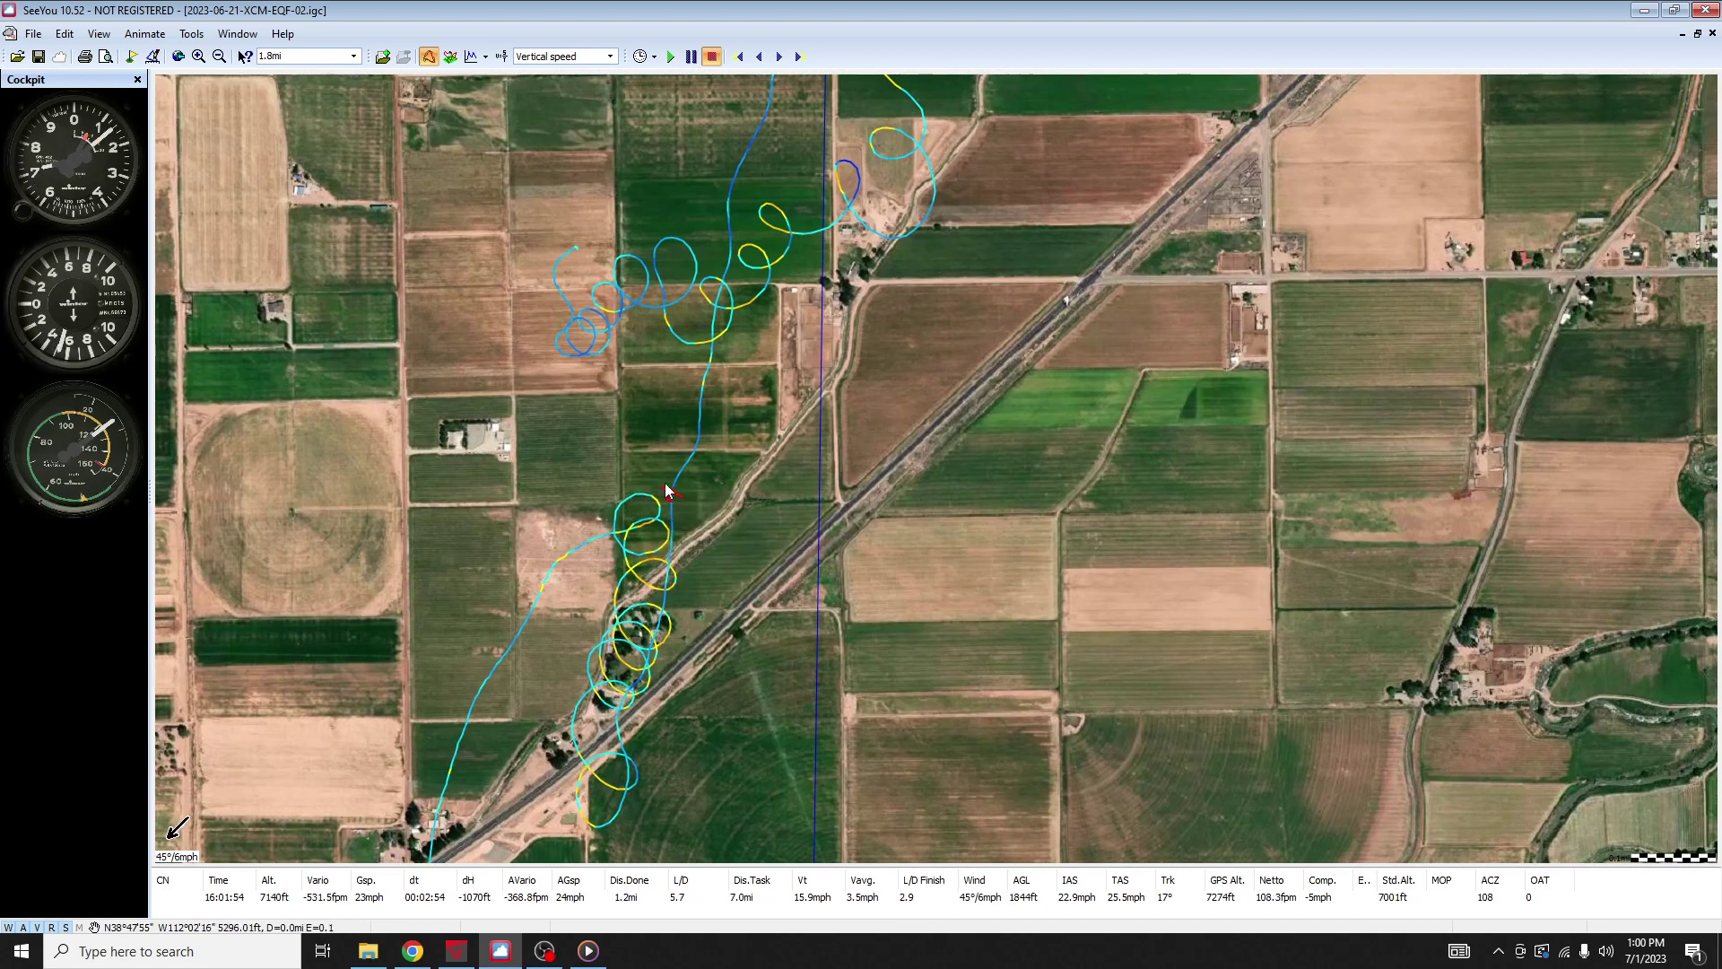
# Examine the track from the circling to its northernmost turn and back through the loops to the flight's end.
pyautogui.moveTo(888, 362); pyautogui.dragTo(831, 454)
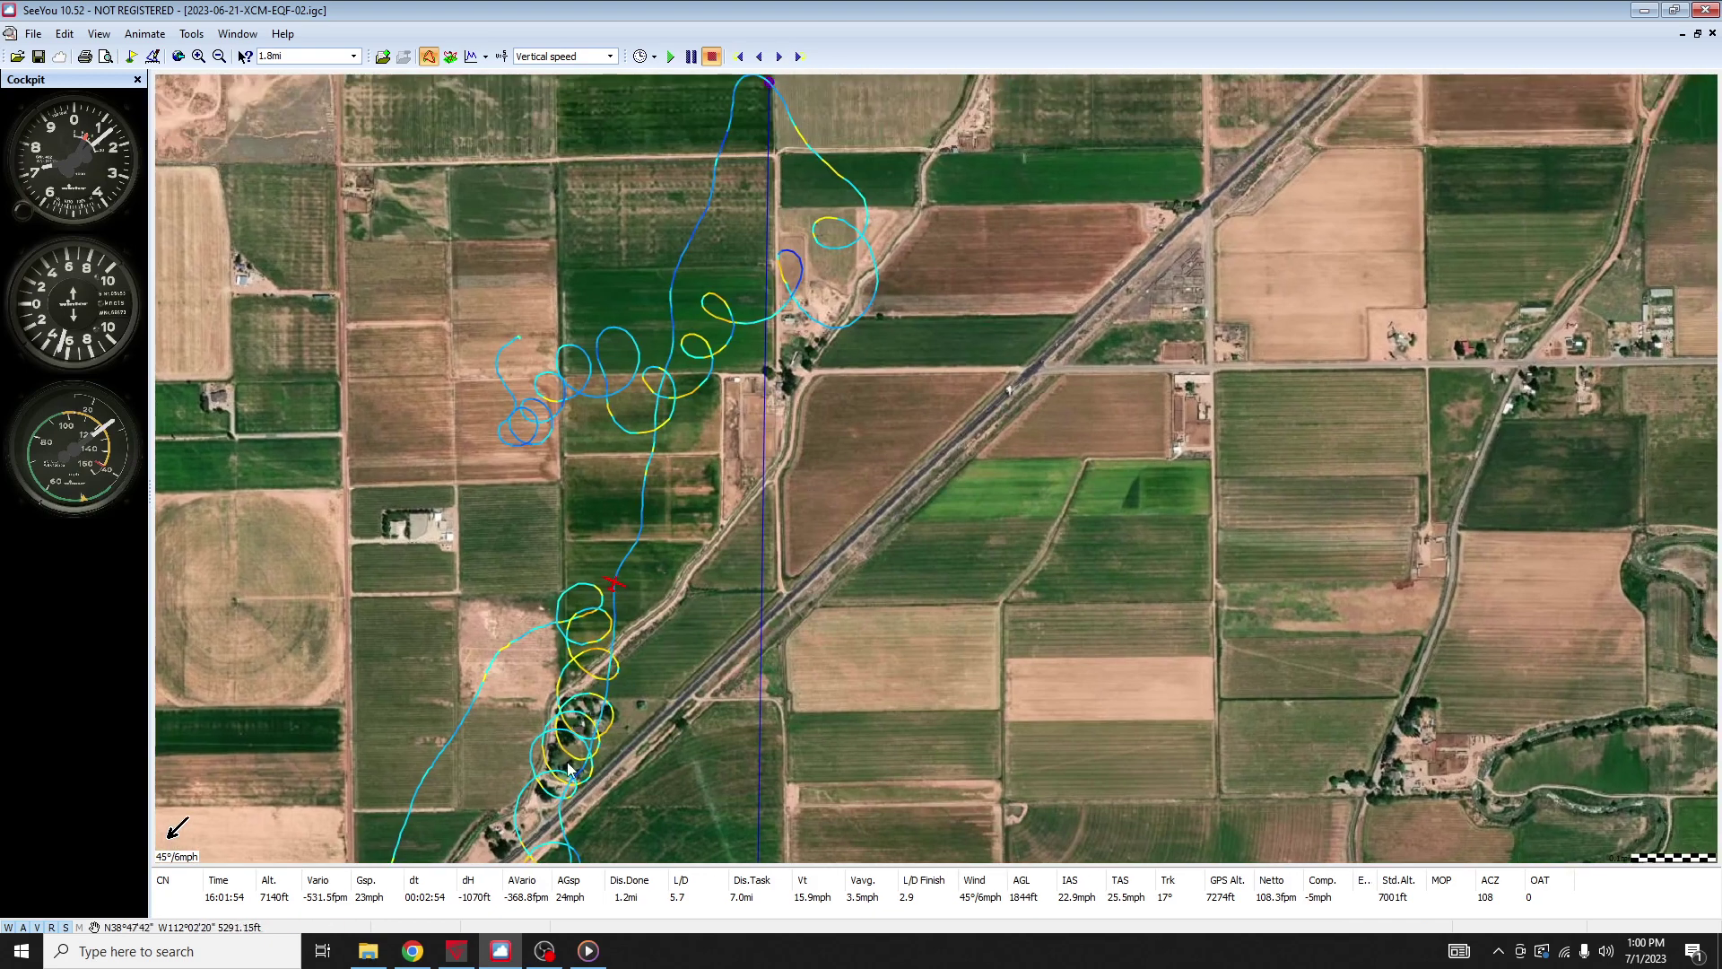
pyautogui.moveTo(725, 430); pyautogui.dragTo(703, 576)
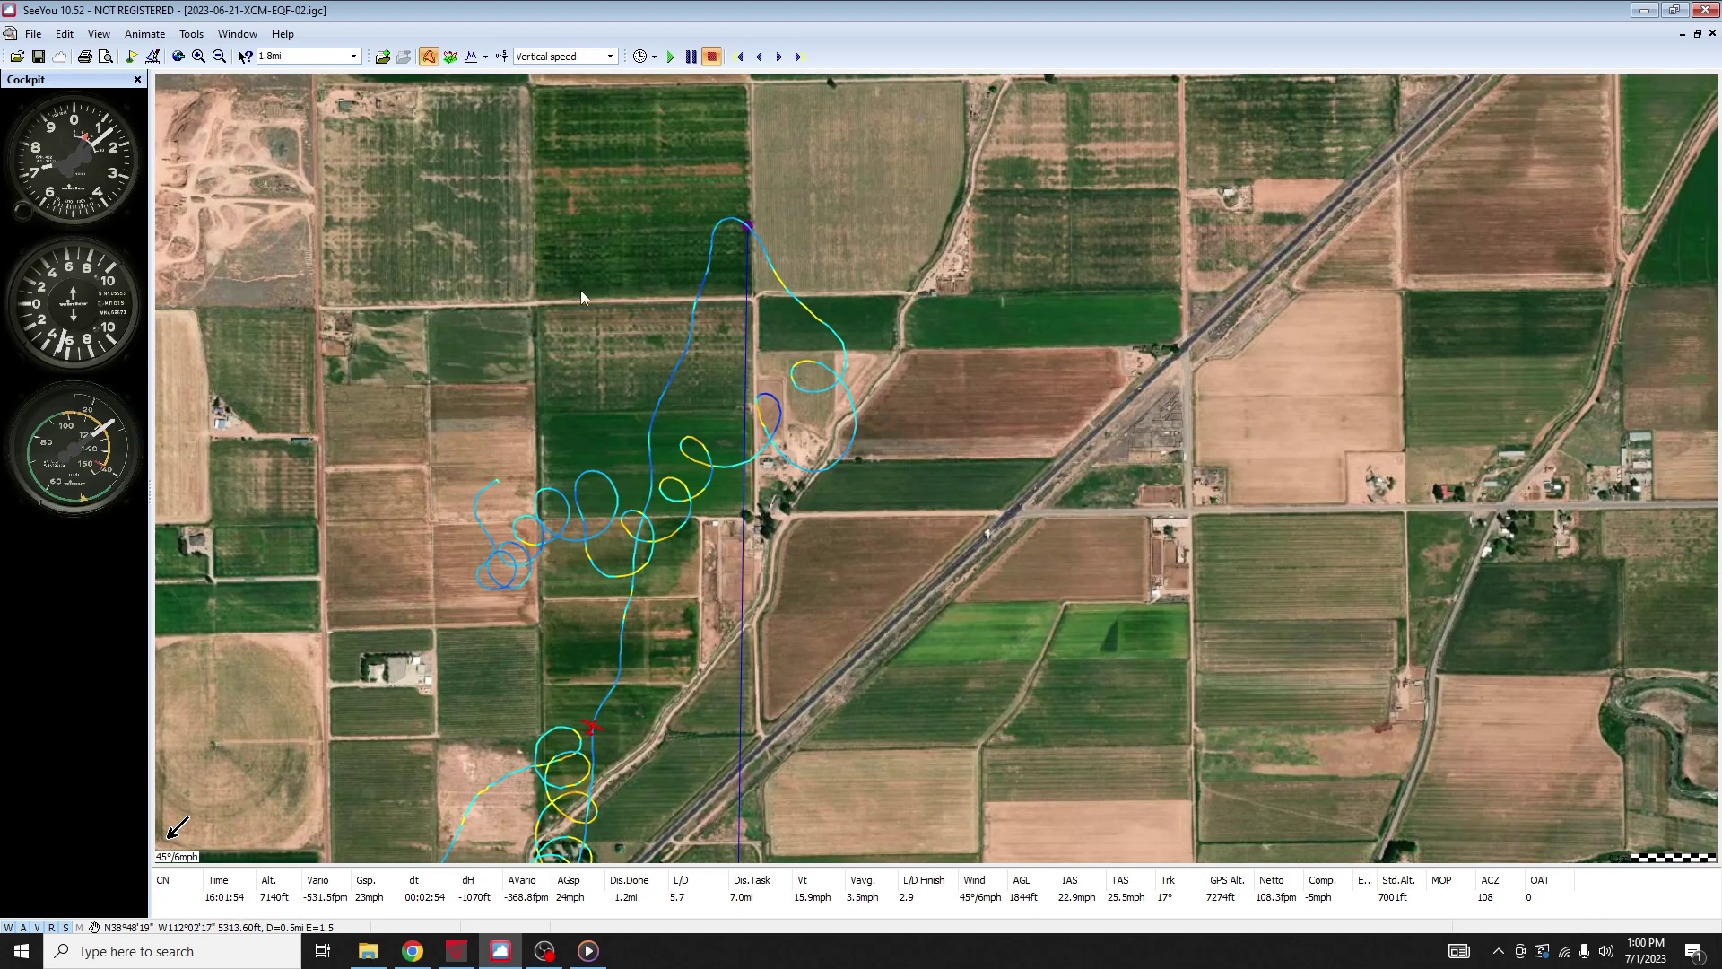
pyautogui.scroll(2, 600, 446)
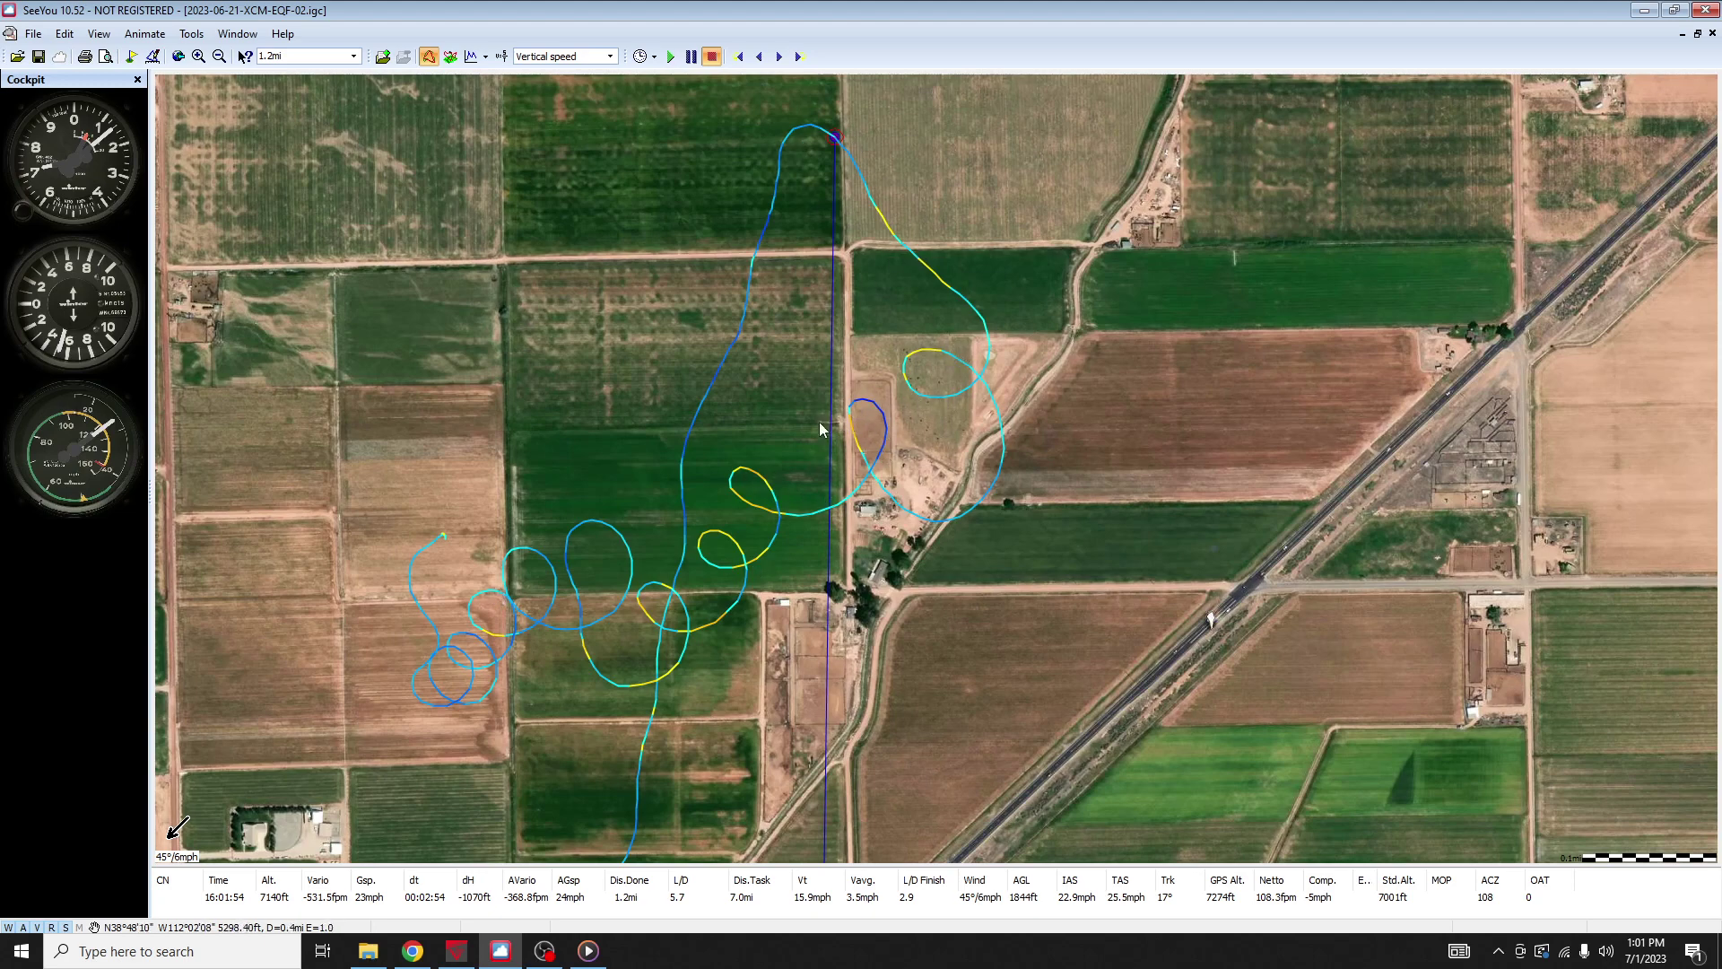
pyautogui.scroll(-1, 888, 610)
pyautogui.moveTo(897, 614); pyautogui.dragTo(891, 528)
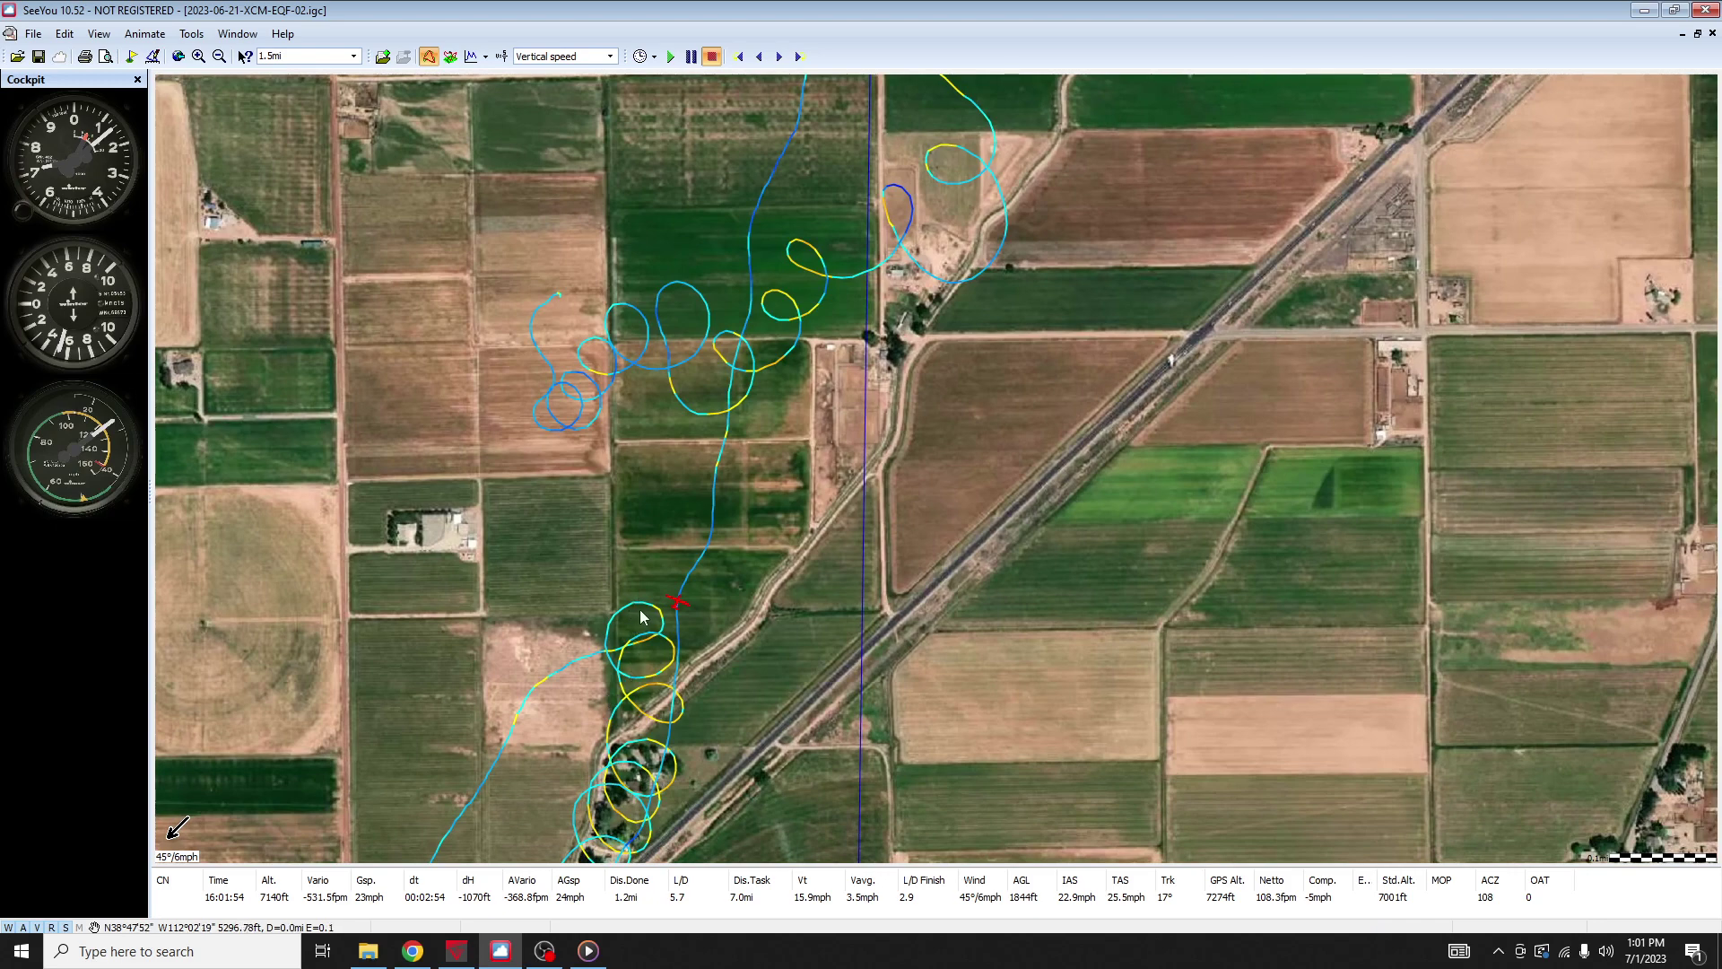
# Read the flight data at the circling's north end and on the small loops over the green field.
pyautogui.moveTo(638, 612)
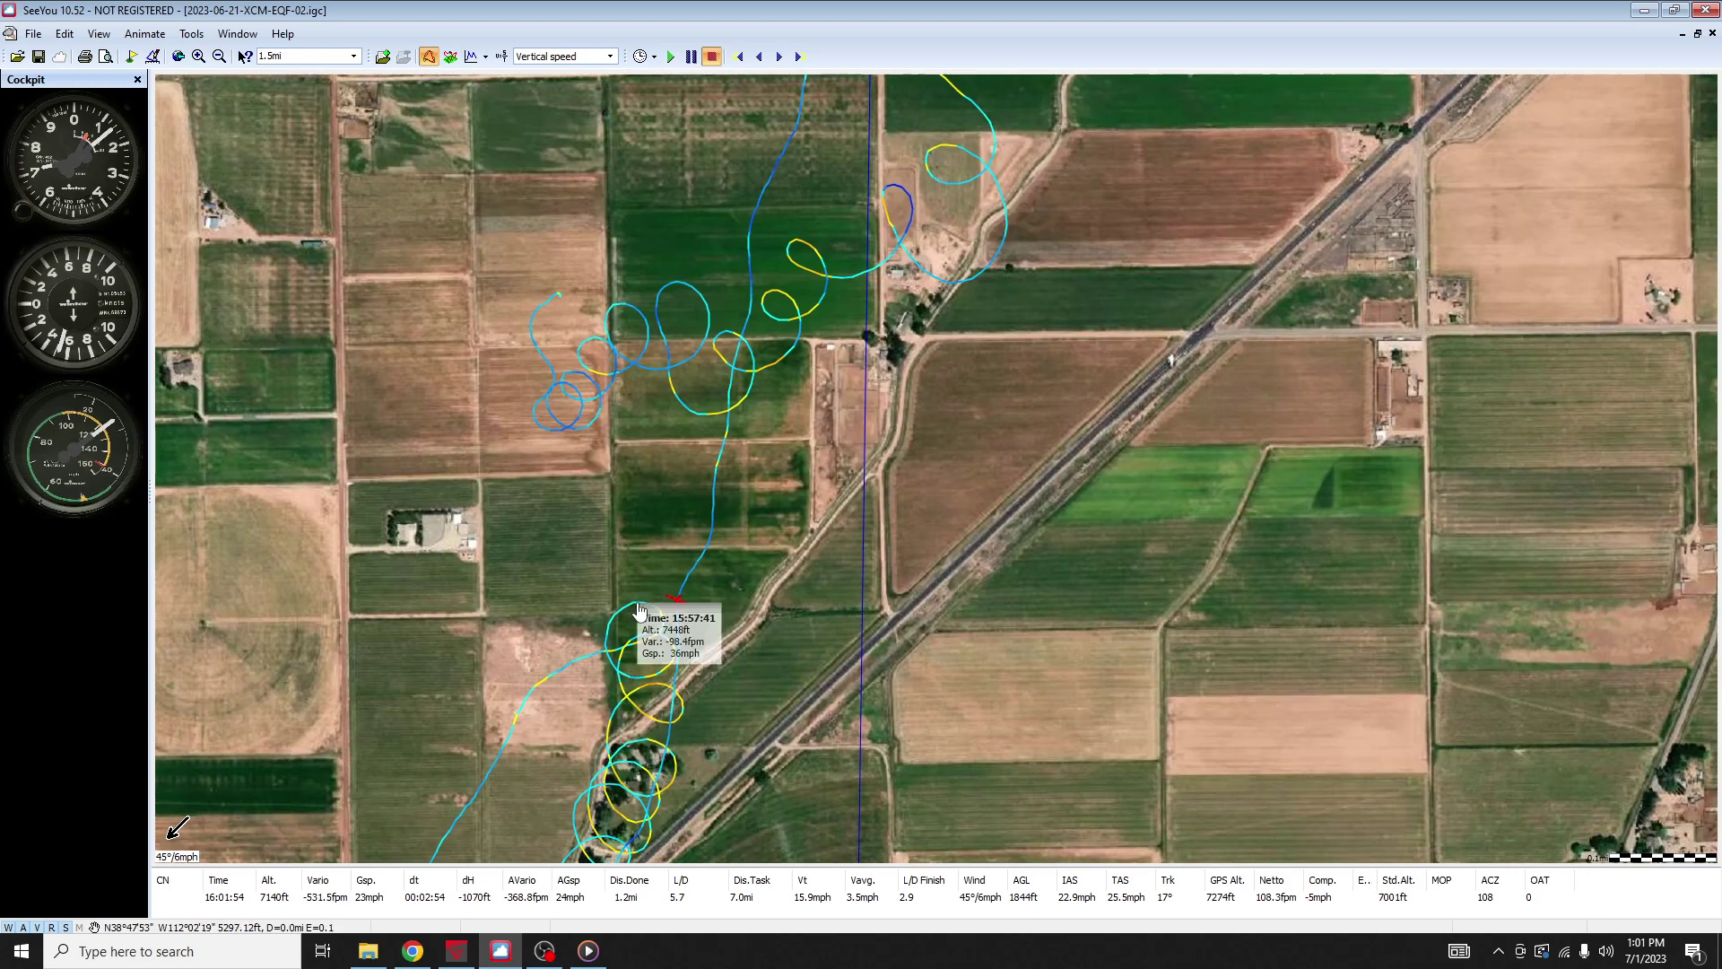
pyautogui.moveTo(973, 161)
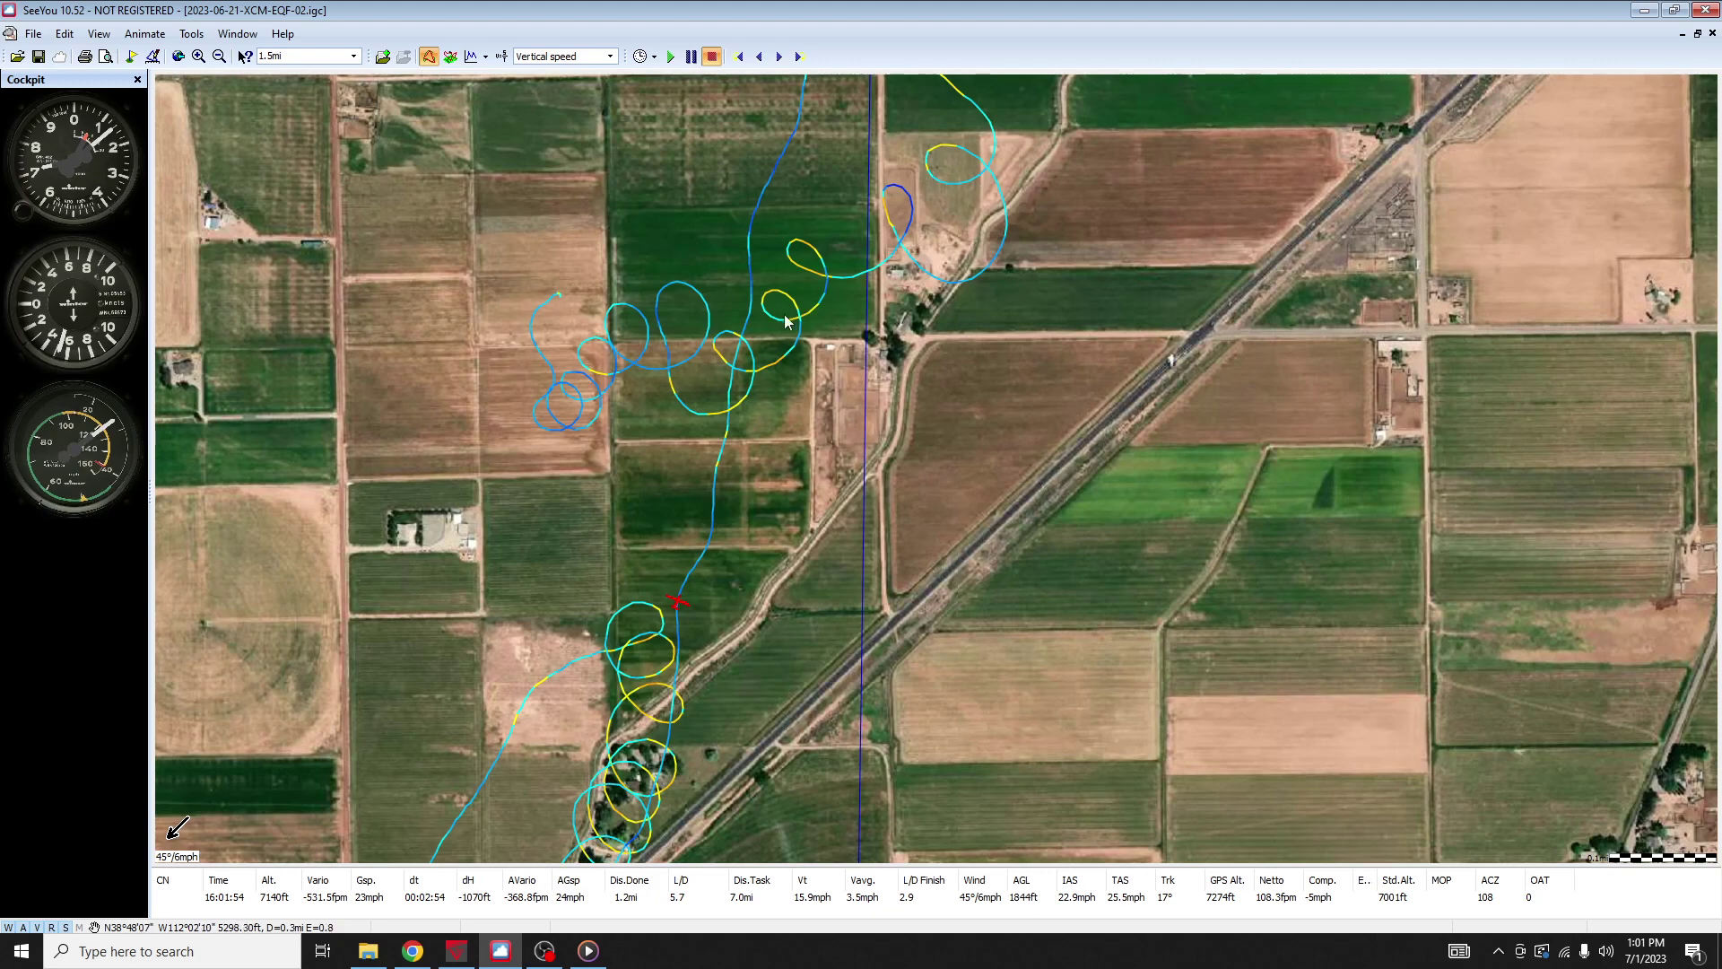
pyautogui.moveTo(790, 308)
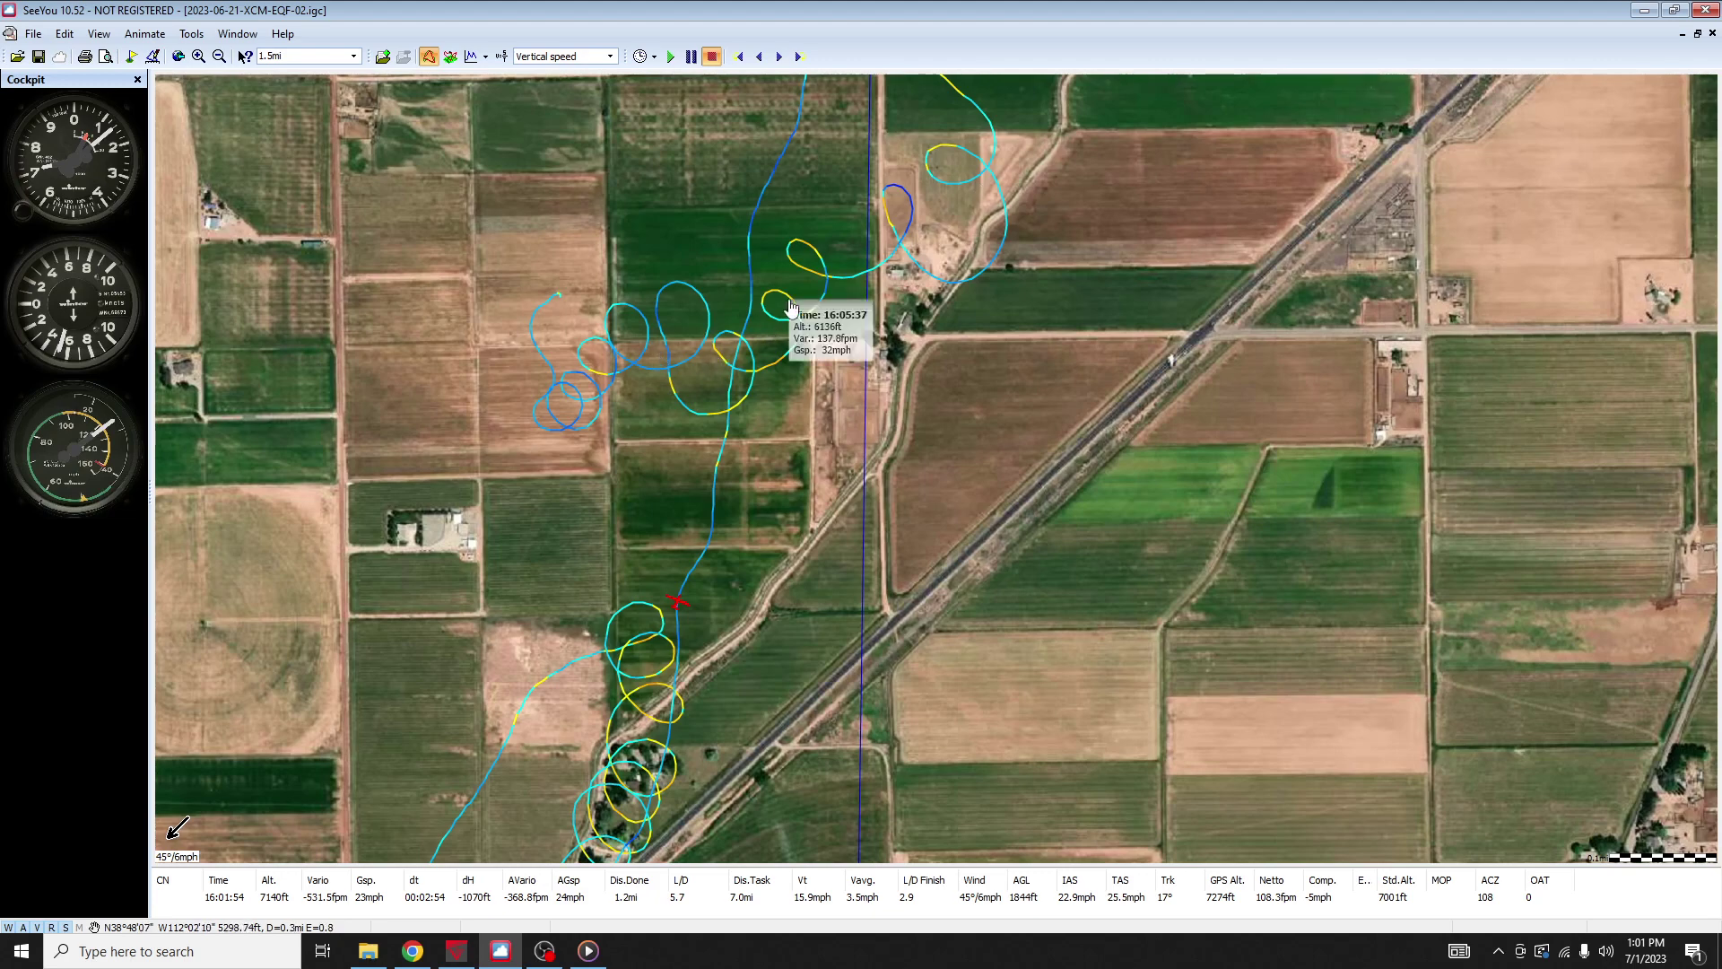
pyautogui.moveTo(796, 269)
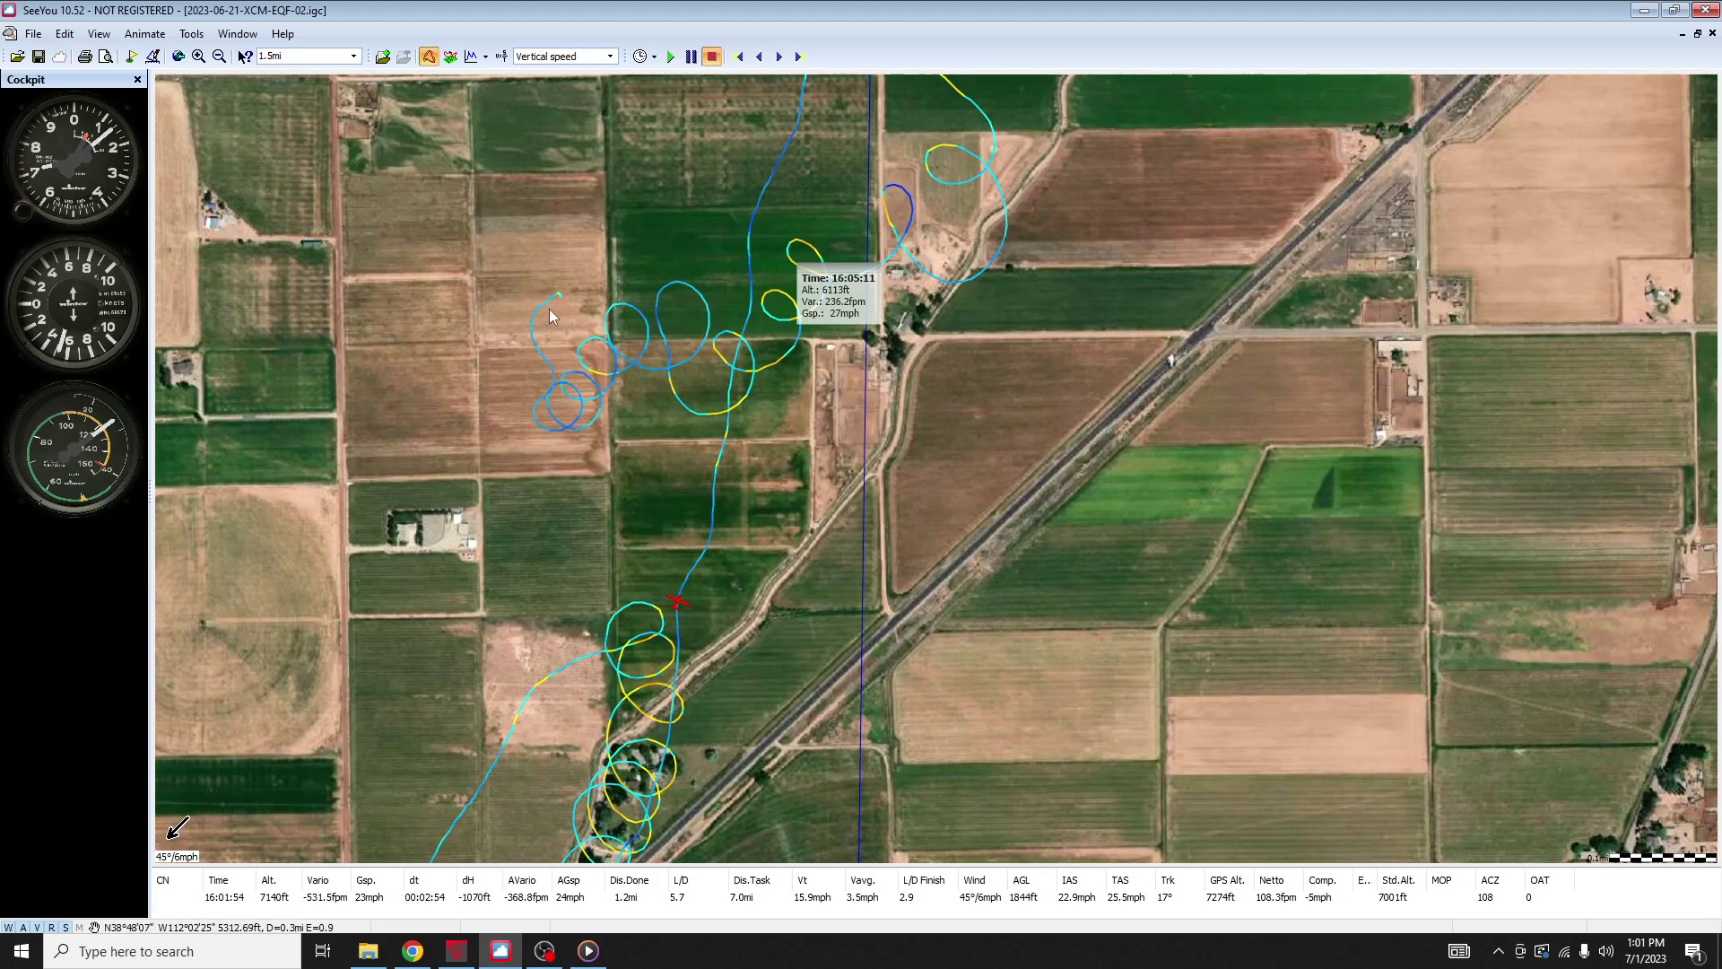
# Examine the last circles, the track's end in the brown field and the fields around the farmhouse southwest of it.
pyautogui.scroll(2, 549, 375)
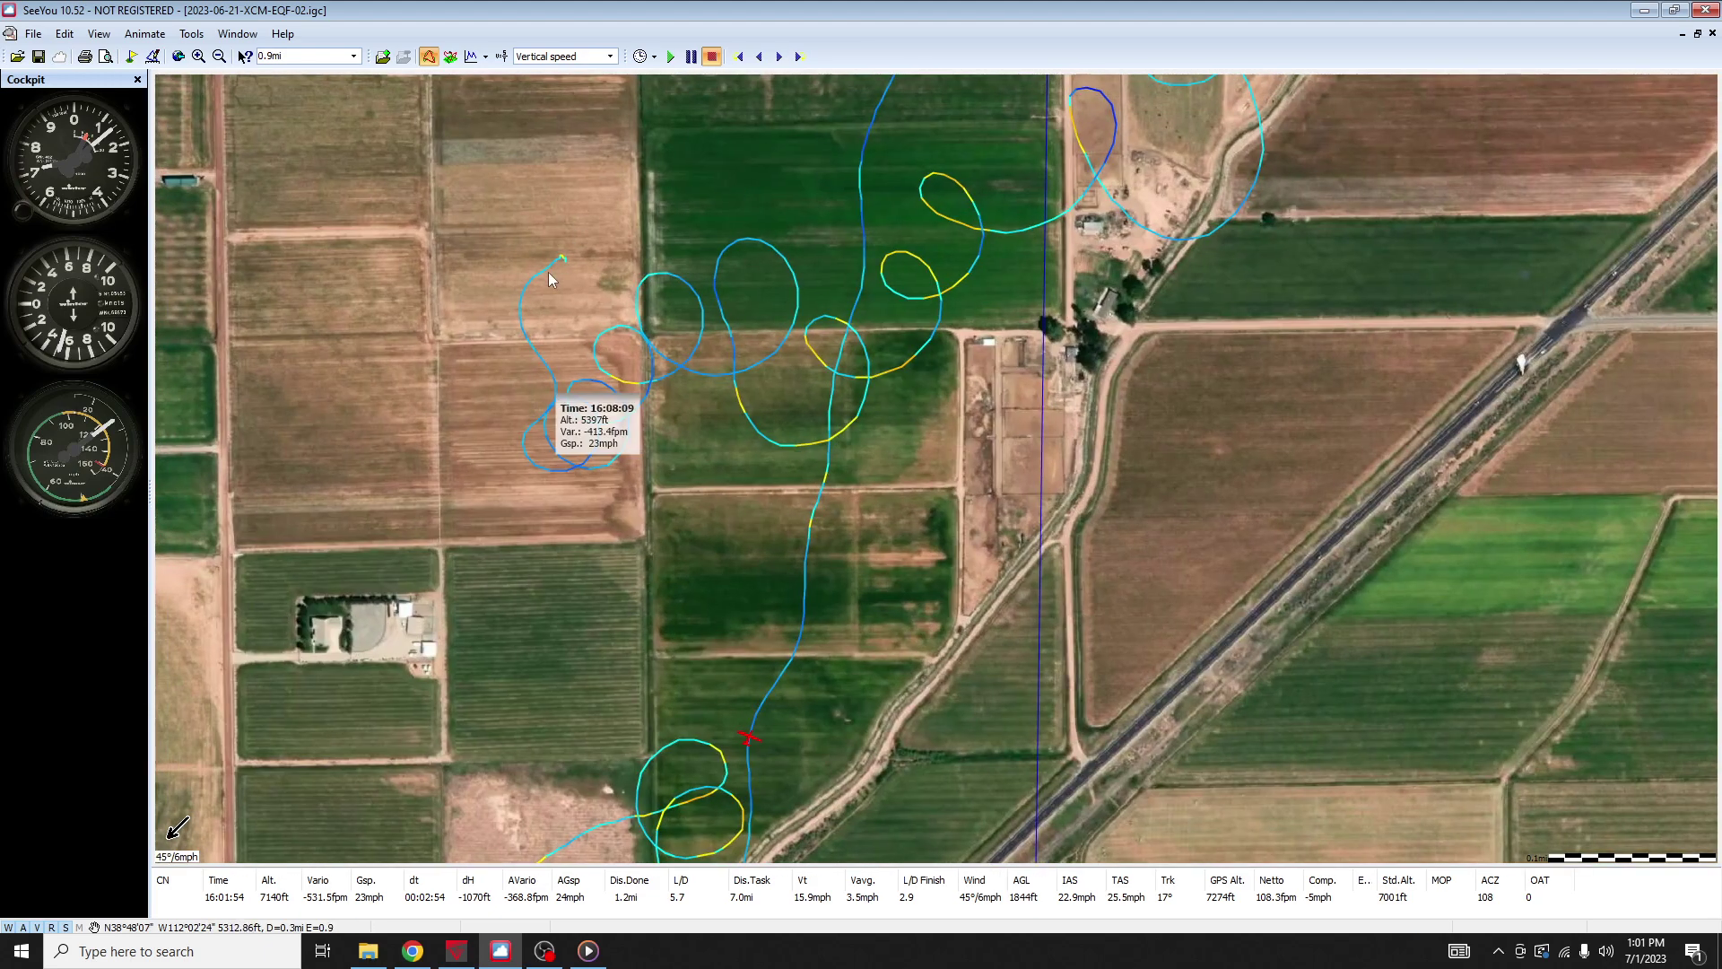
pyautogui.moveTo(541, 395); pyautogui.dragTo(720, 533)
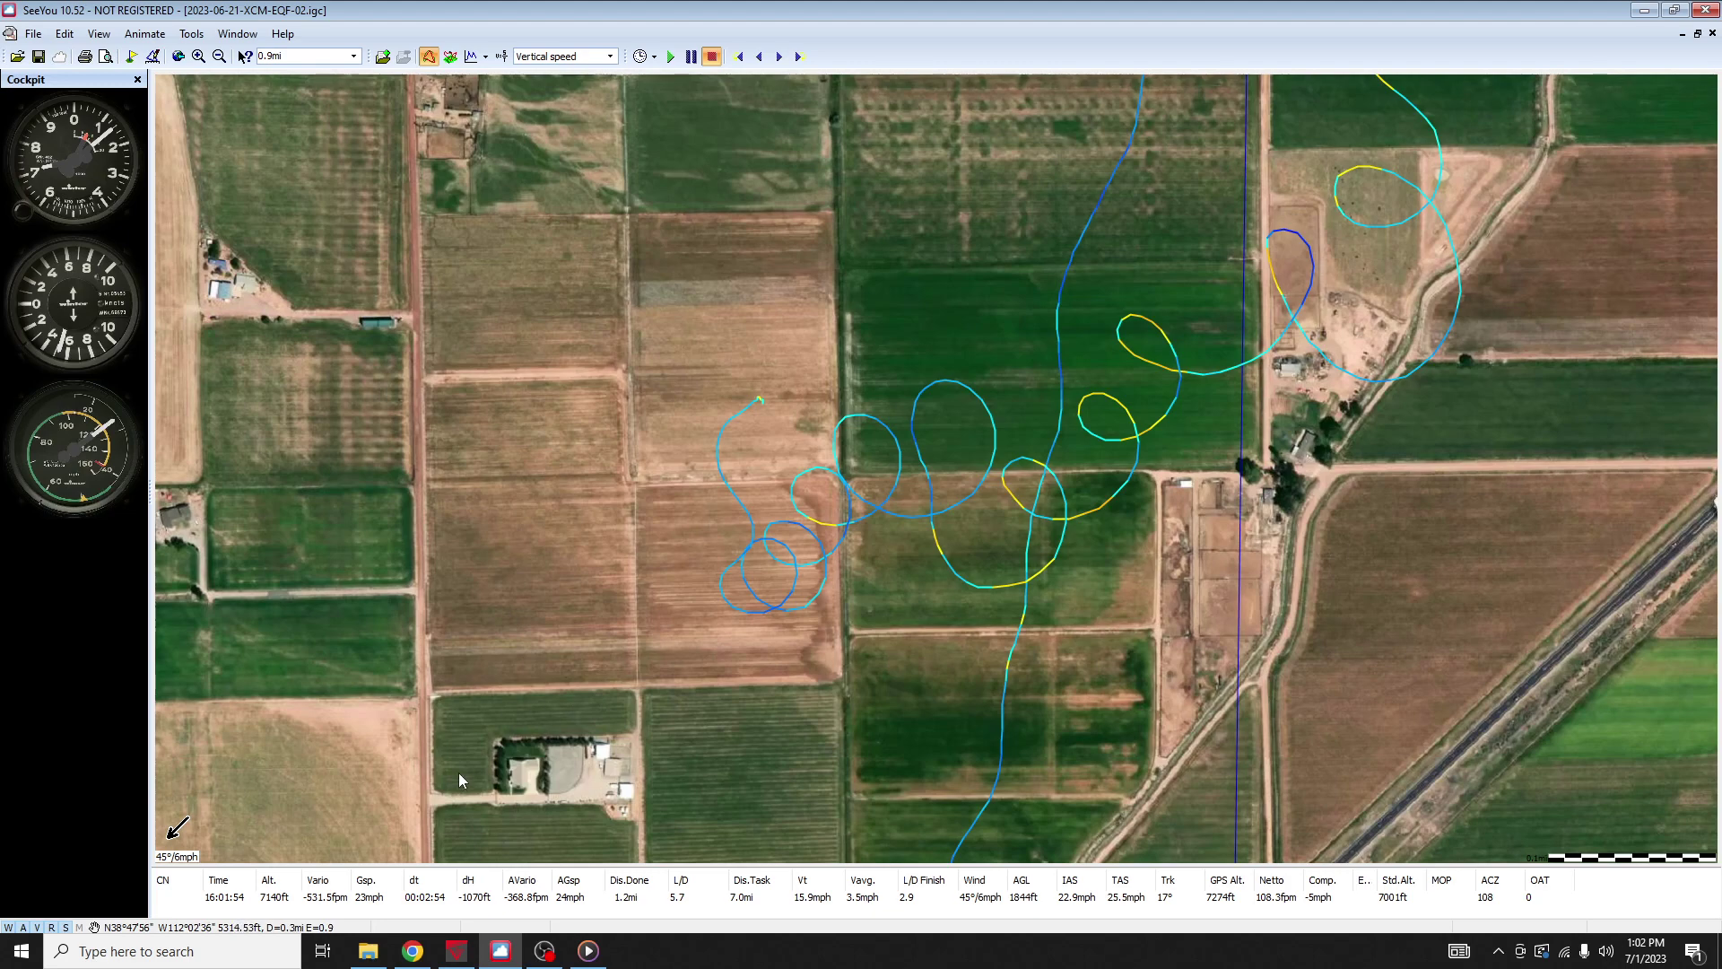
pyautogui.scroll(1, 460, 790)
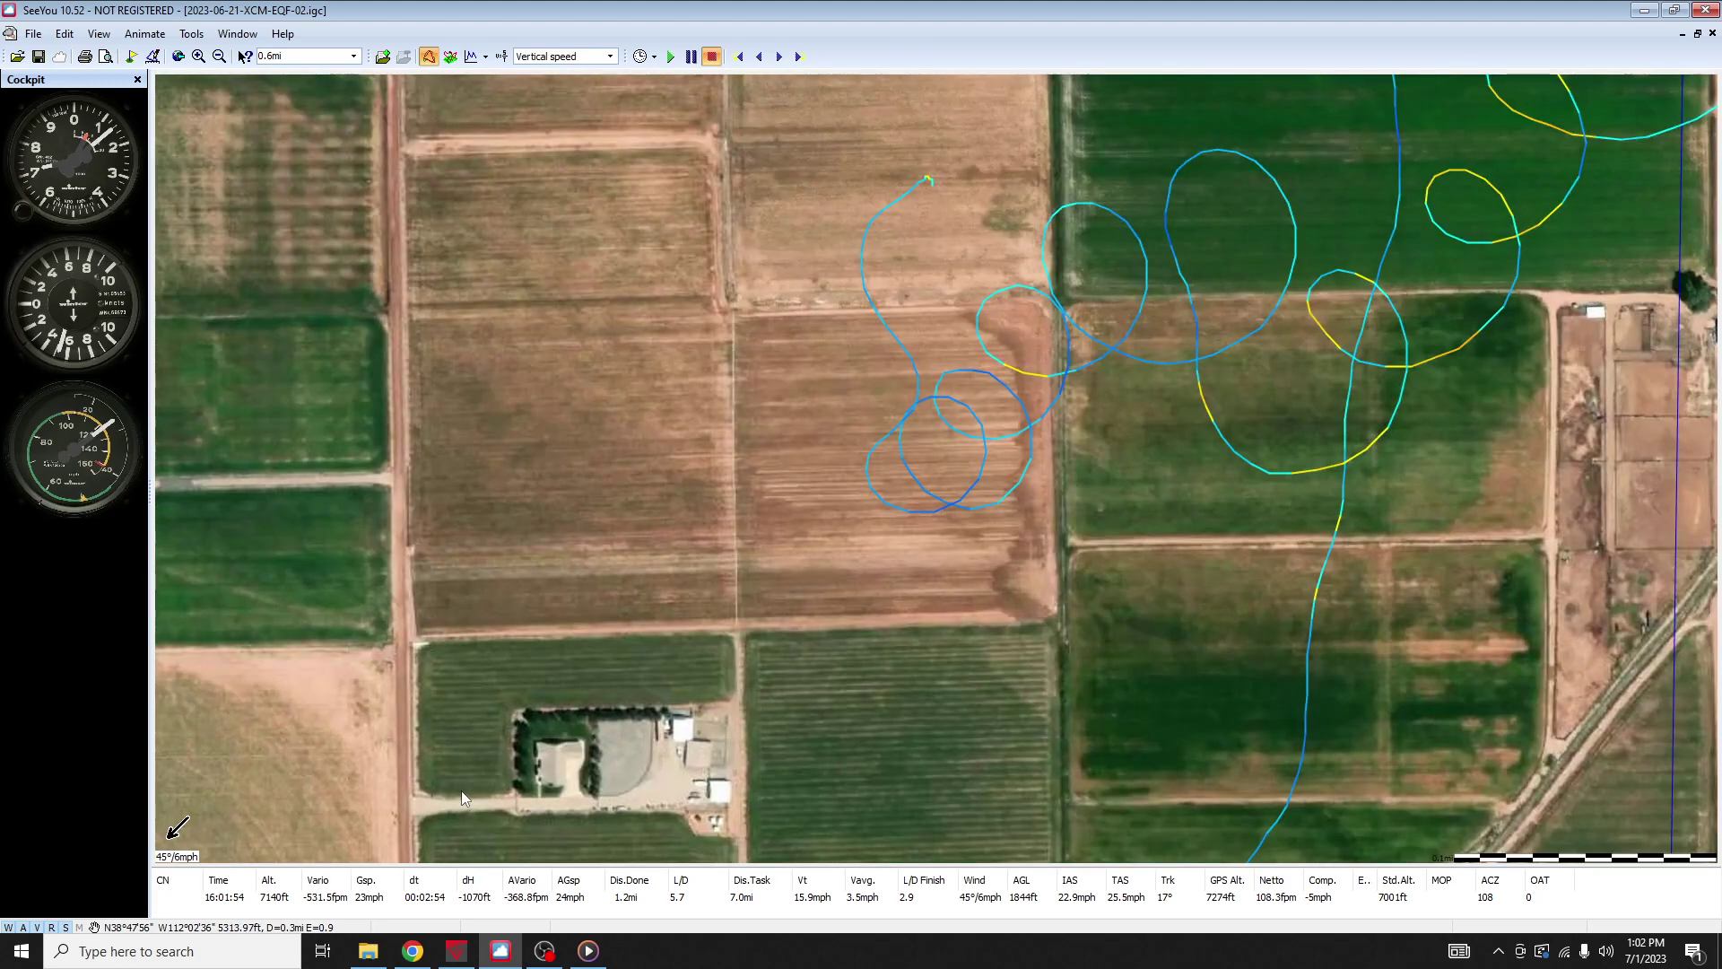
pyautogui.moveTo(461, 789); pyautogui.dragTo(566, 666)
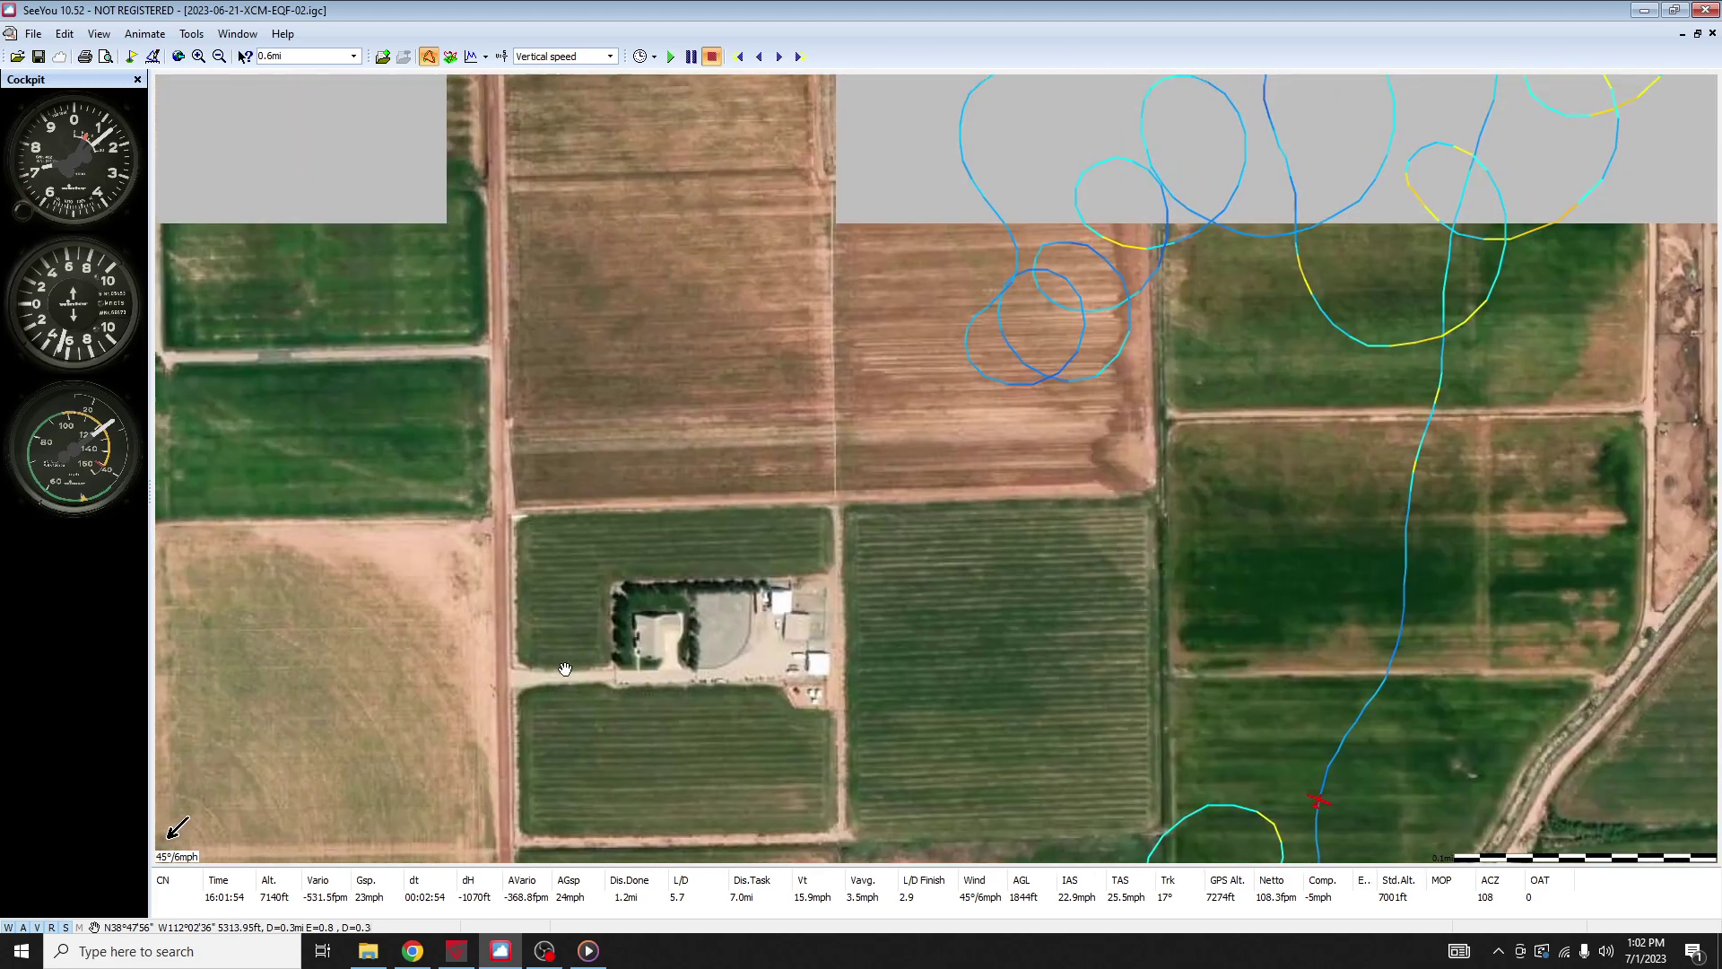
pyautogui.scroll(-1, 559, 664)
pyautogui.moveTo(685, 410); pyautogui.dragTo(638, 538)
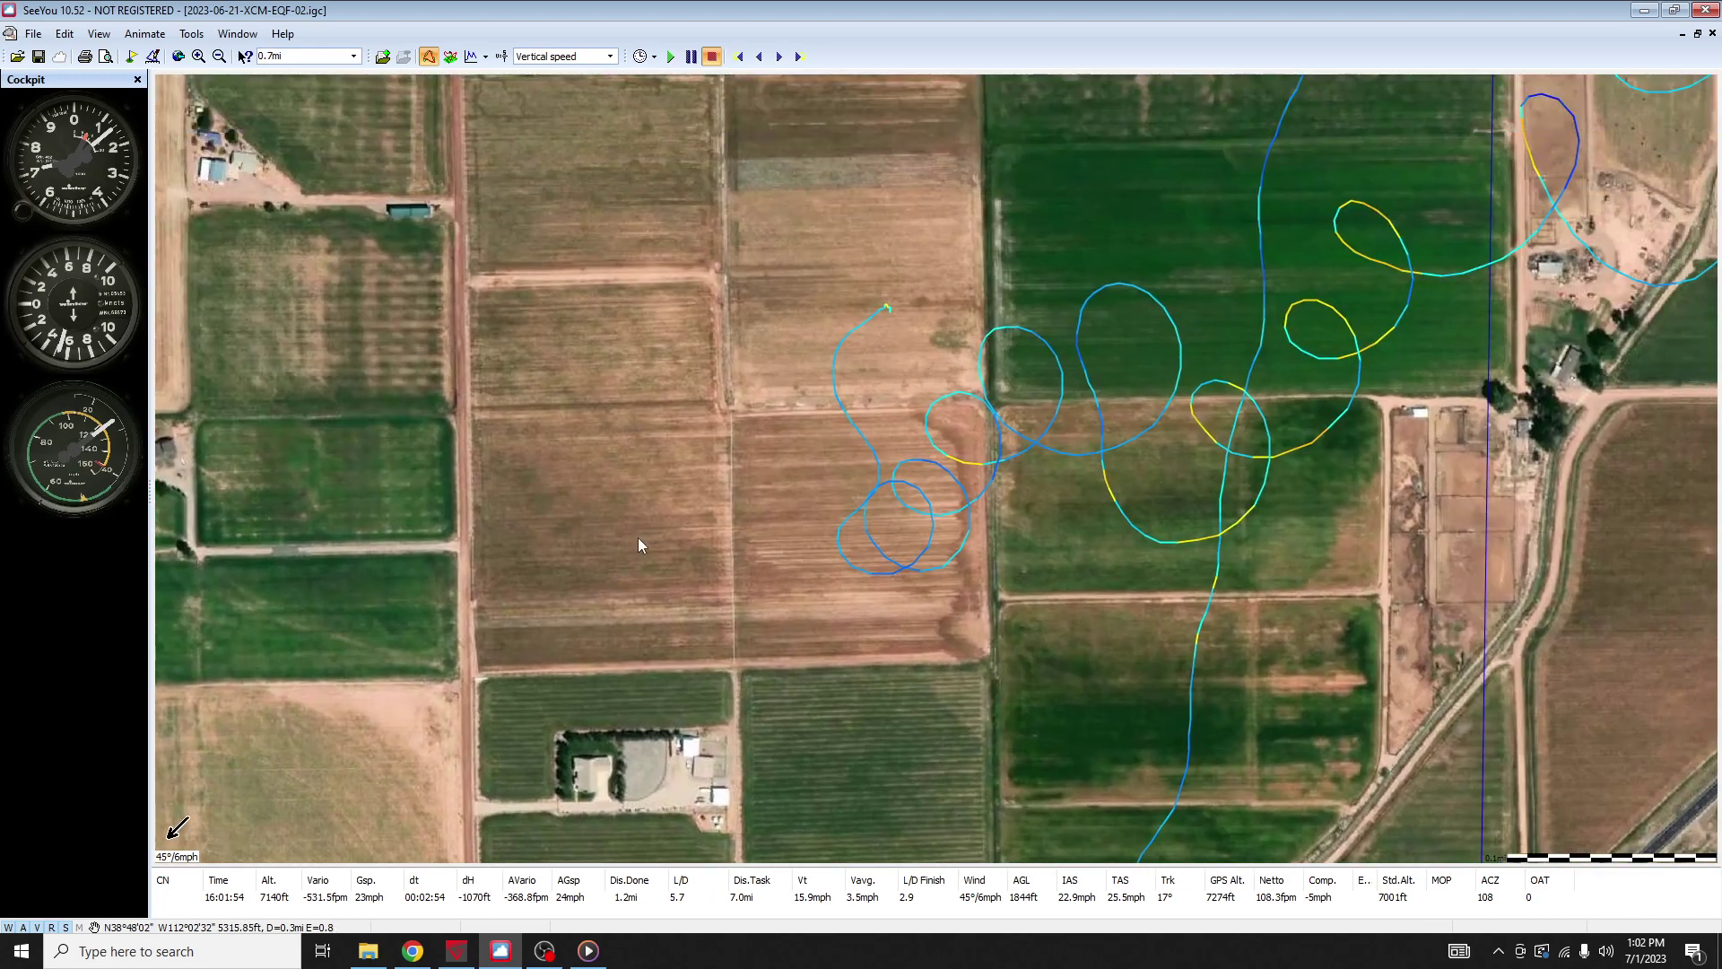
pyautogui.scroll(-1, 639, 545)
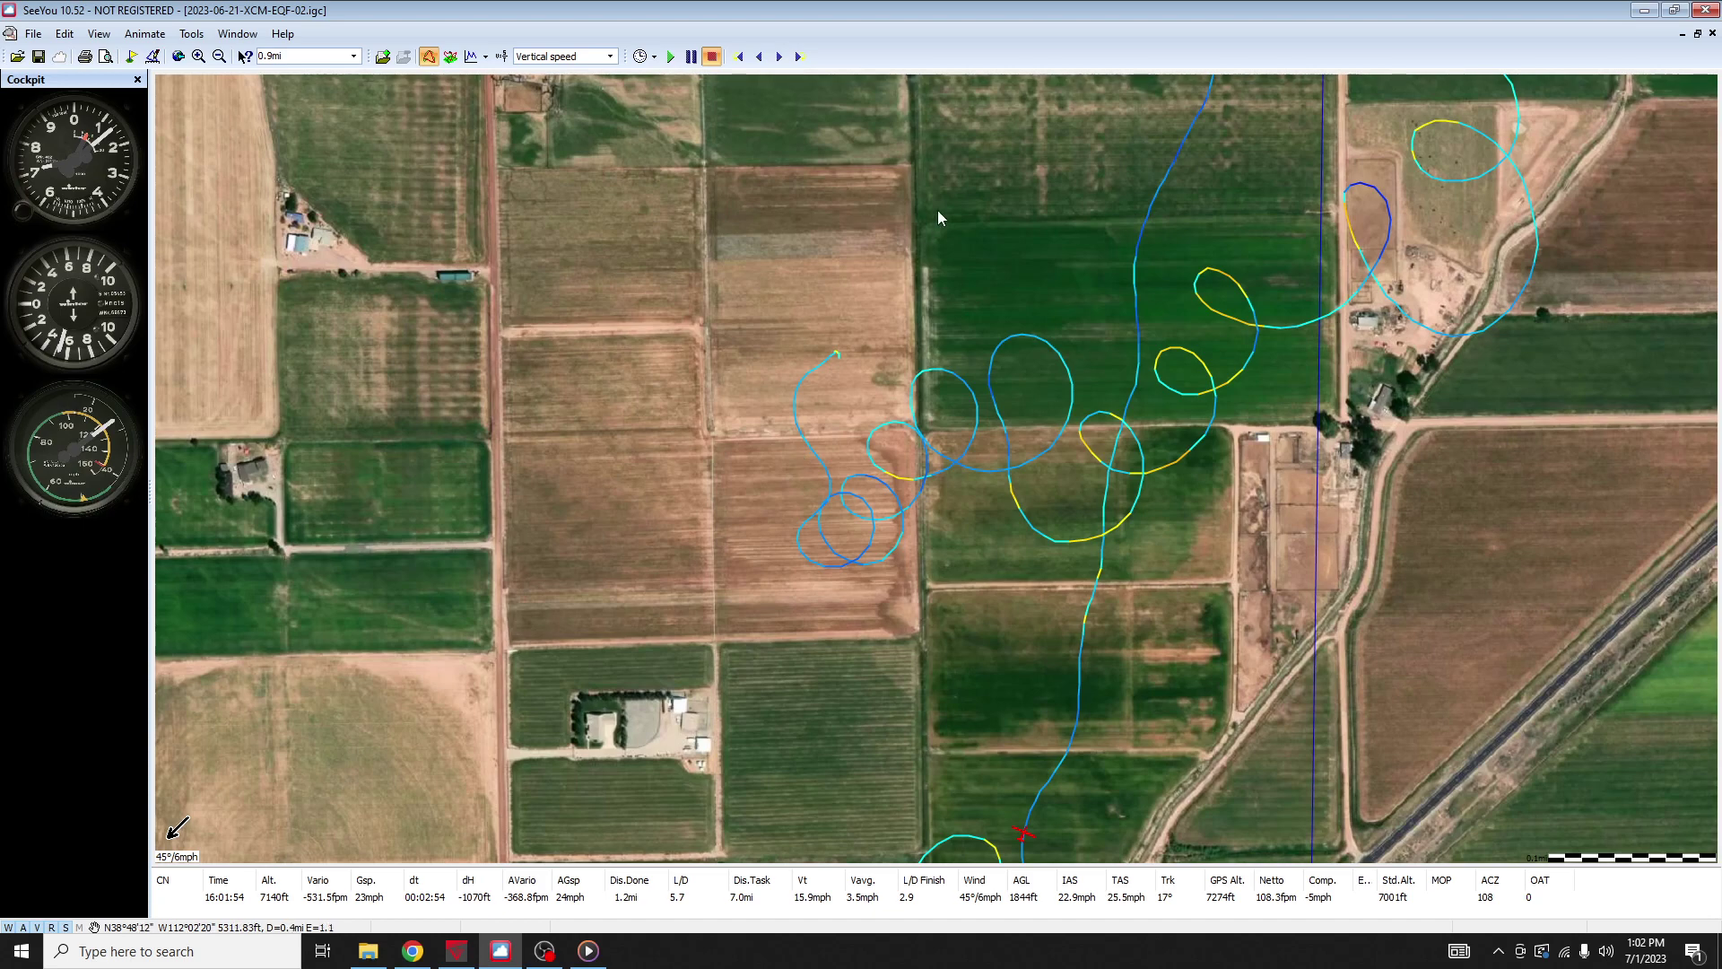
# View the northern turn and landing loops together with the whole glide track back to Richfield and Glenwood.
pyautogui.moveTo(1312, 432); pyautogui.dragTo(1106, 501)
pyautogui.scroll(-3, 1106, 500)
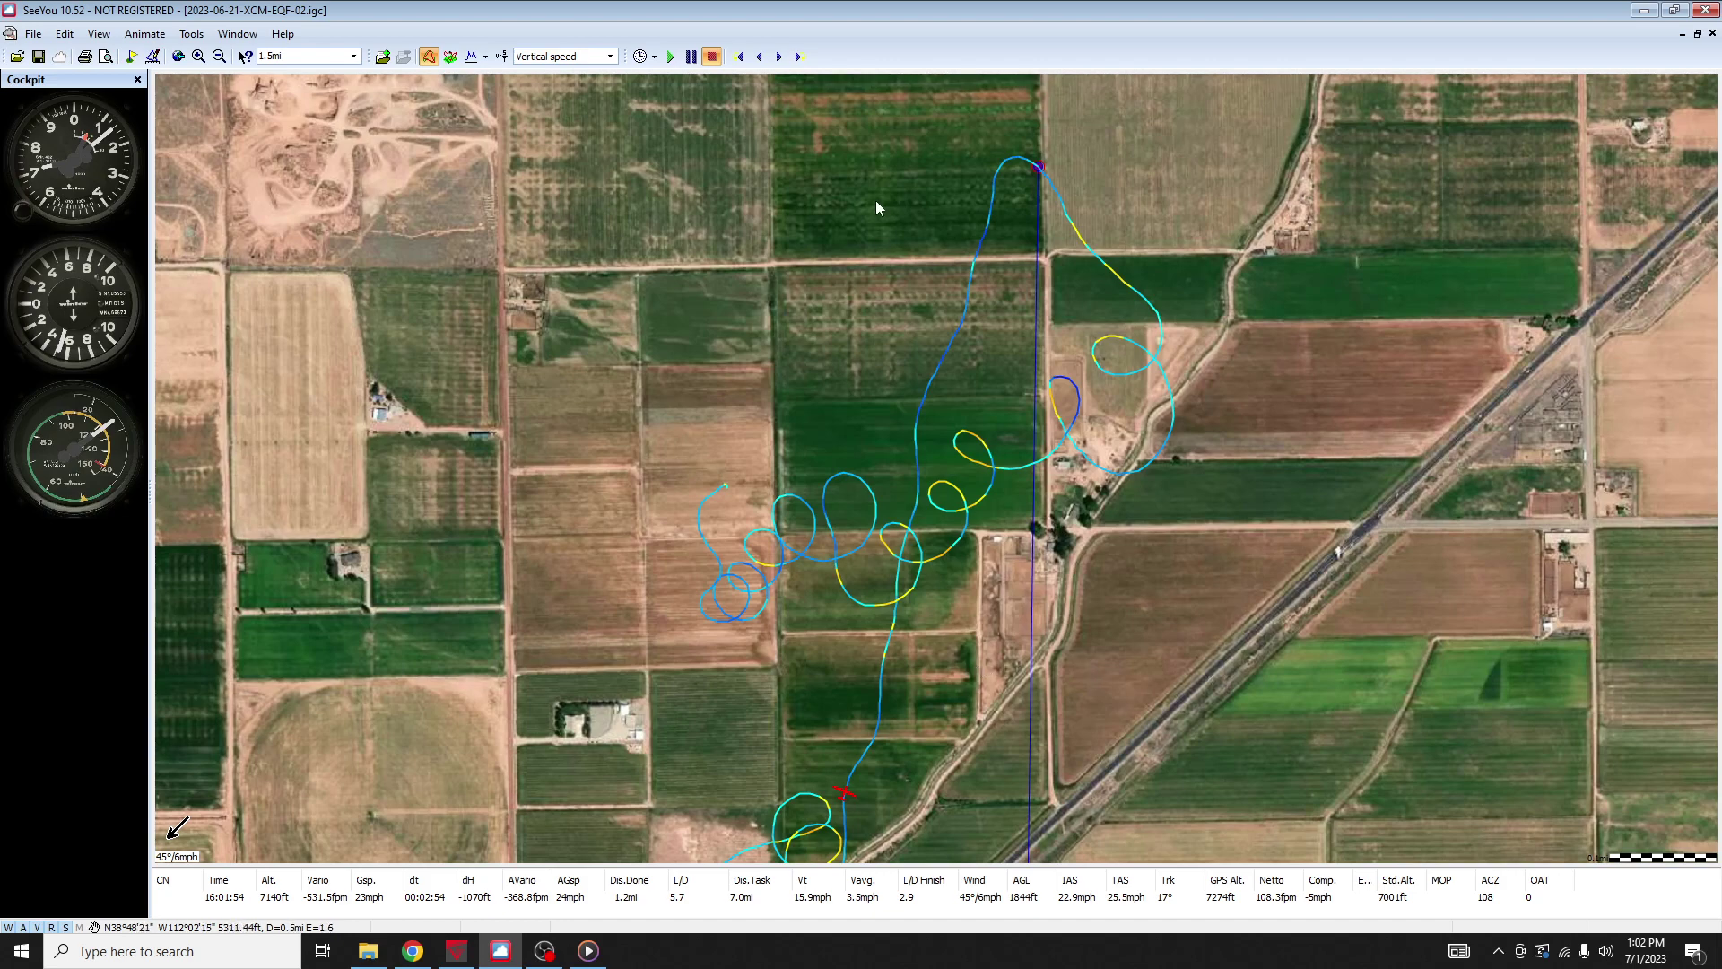
pyautogui.scroll(-4, 911, 416)
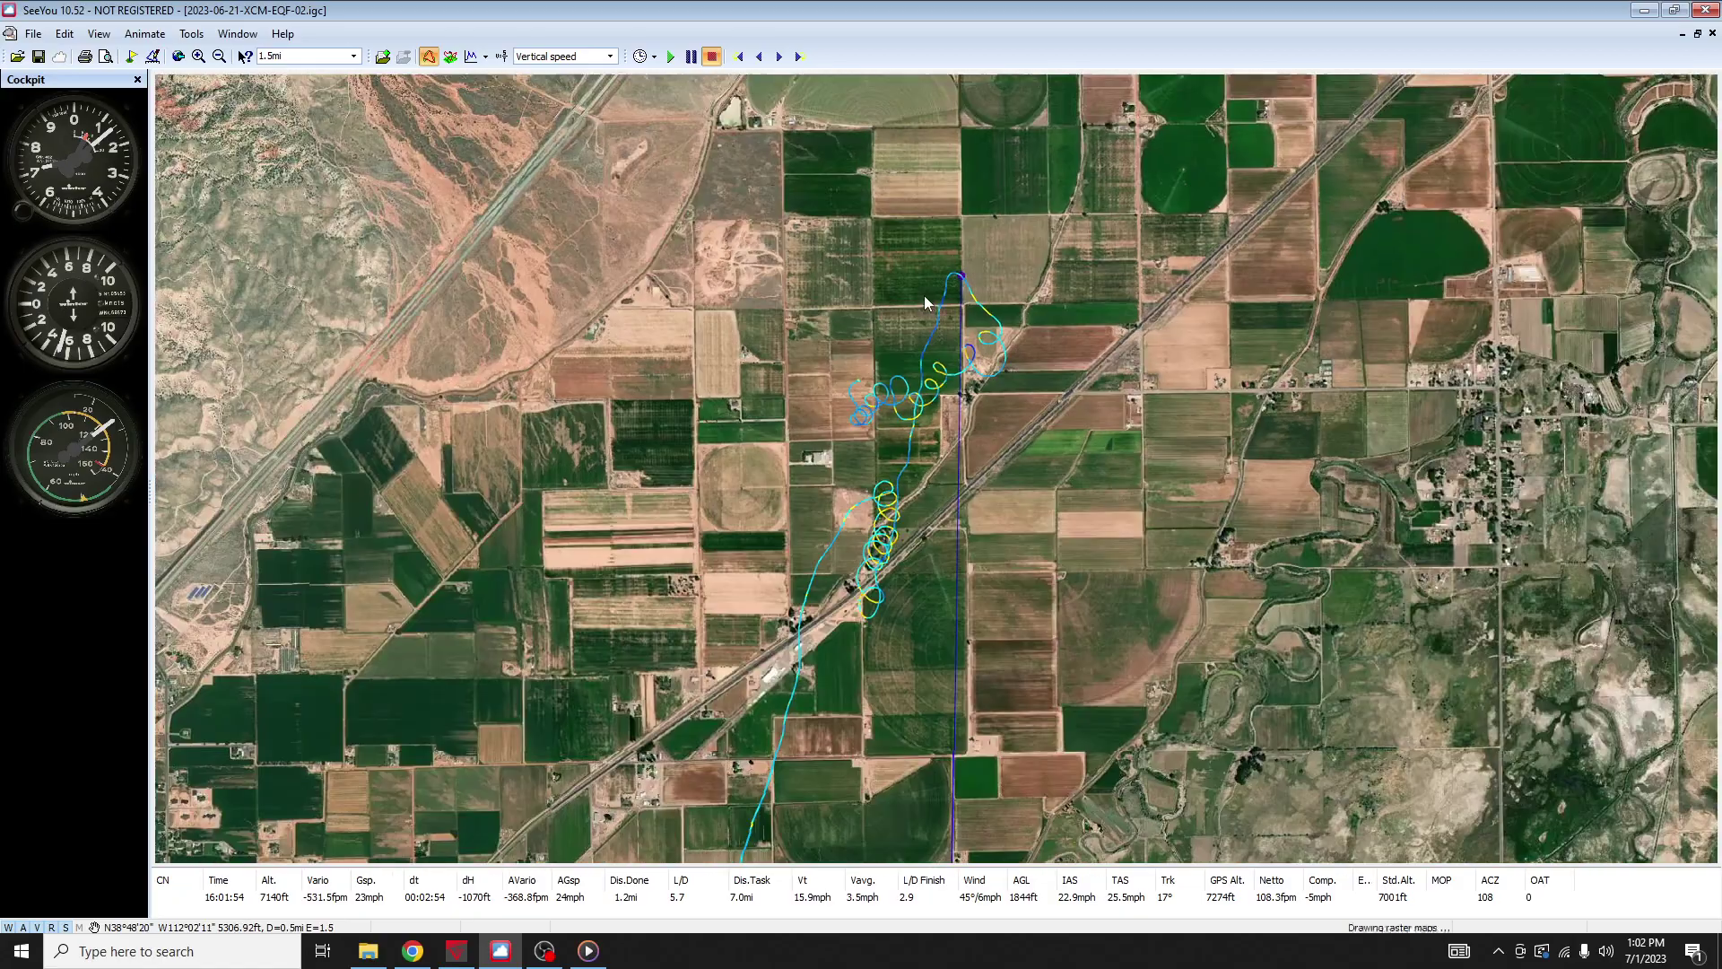
pyautogui.scroll(-3, 924, 295)
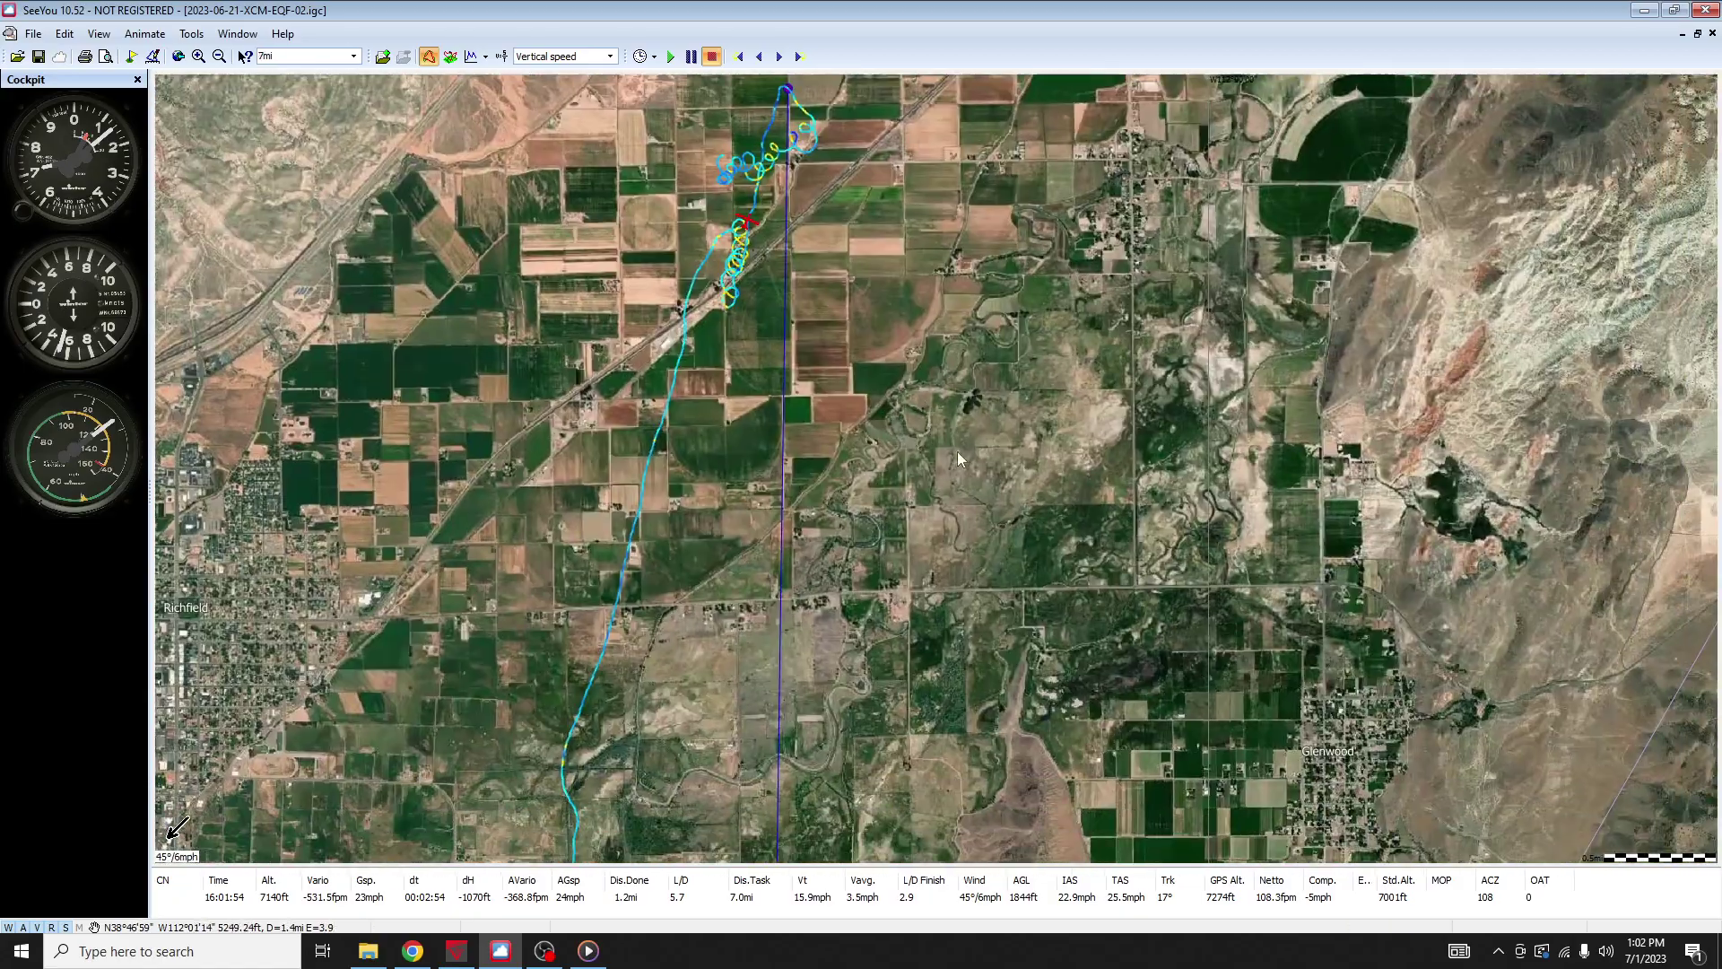
# Follow the task line from the red circle in the southern mountains northeast past Glenwood to the turnpoint circle beside Aurora.
pyautogui.scroll(-2, 956, 450)
pyautogui.moveTo(1044, 734); pyautogui.dragTo(896, 296)
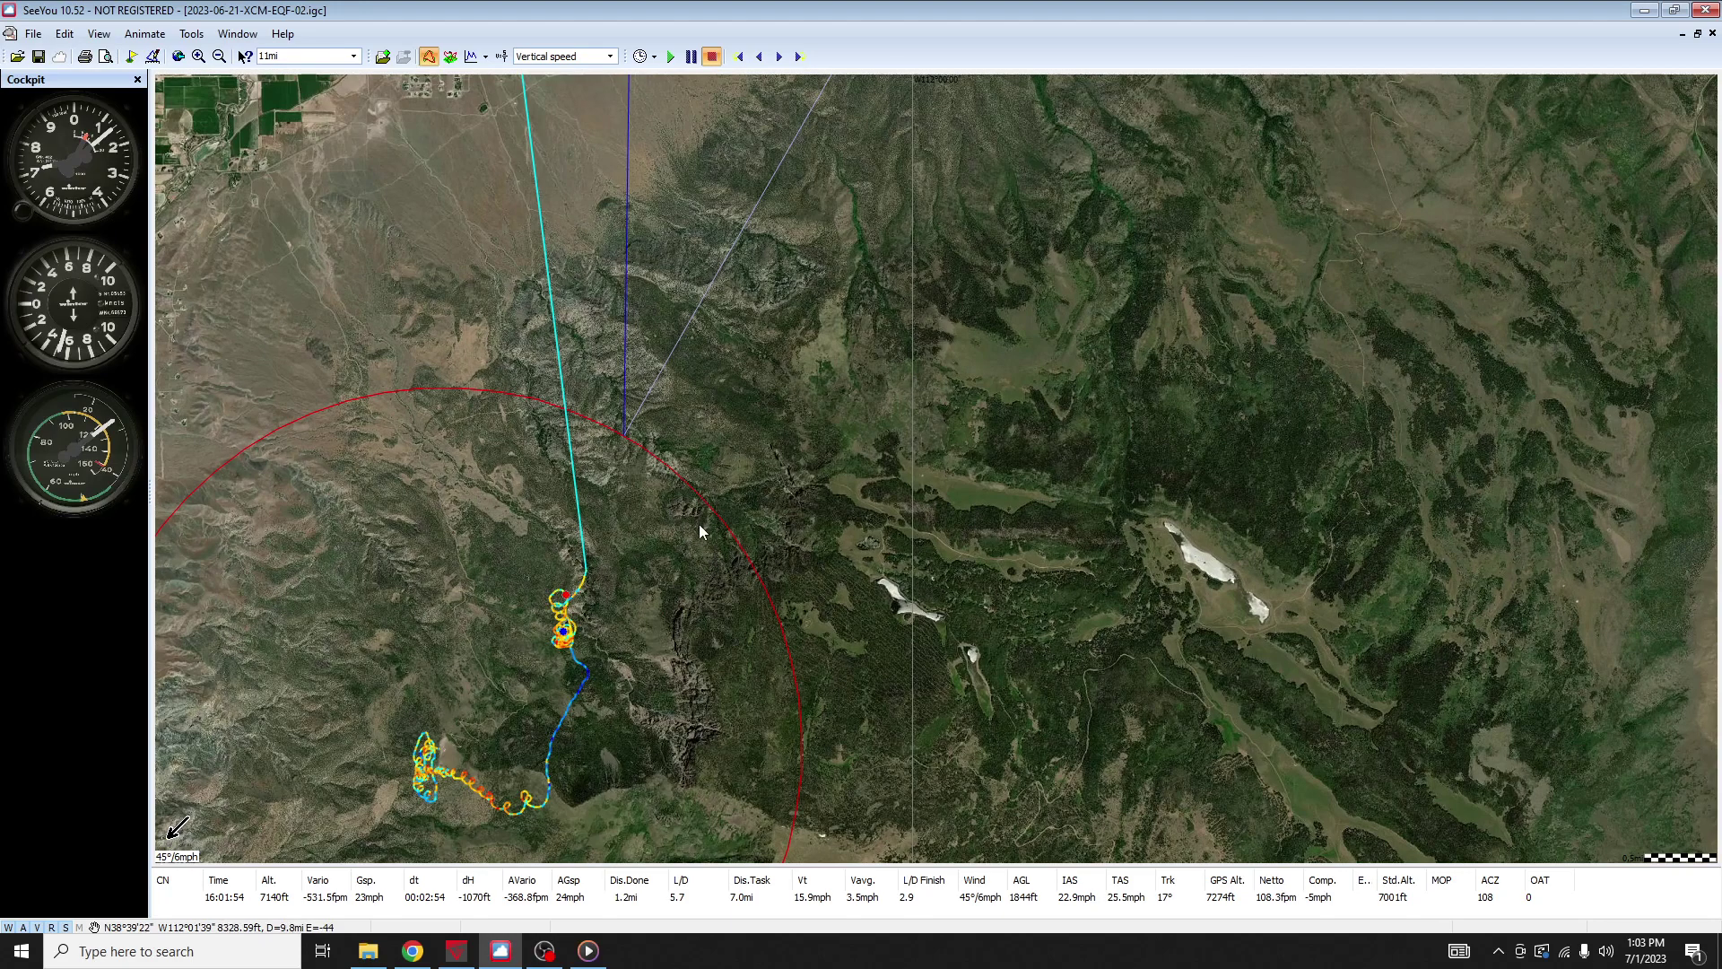
pyautogui.moveTo(698, 523); pyautogui.dragTo(791, 474)
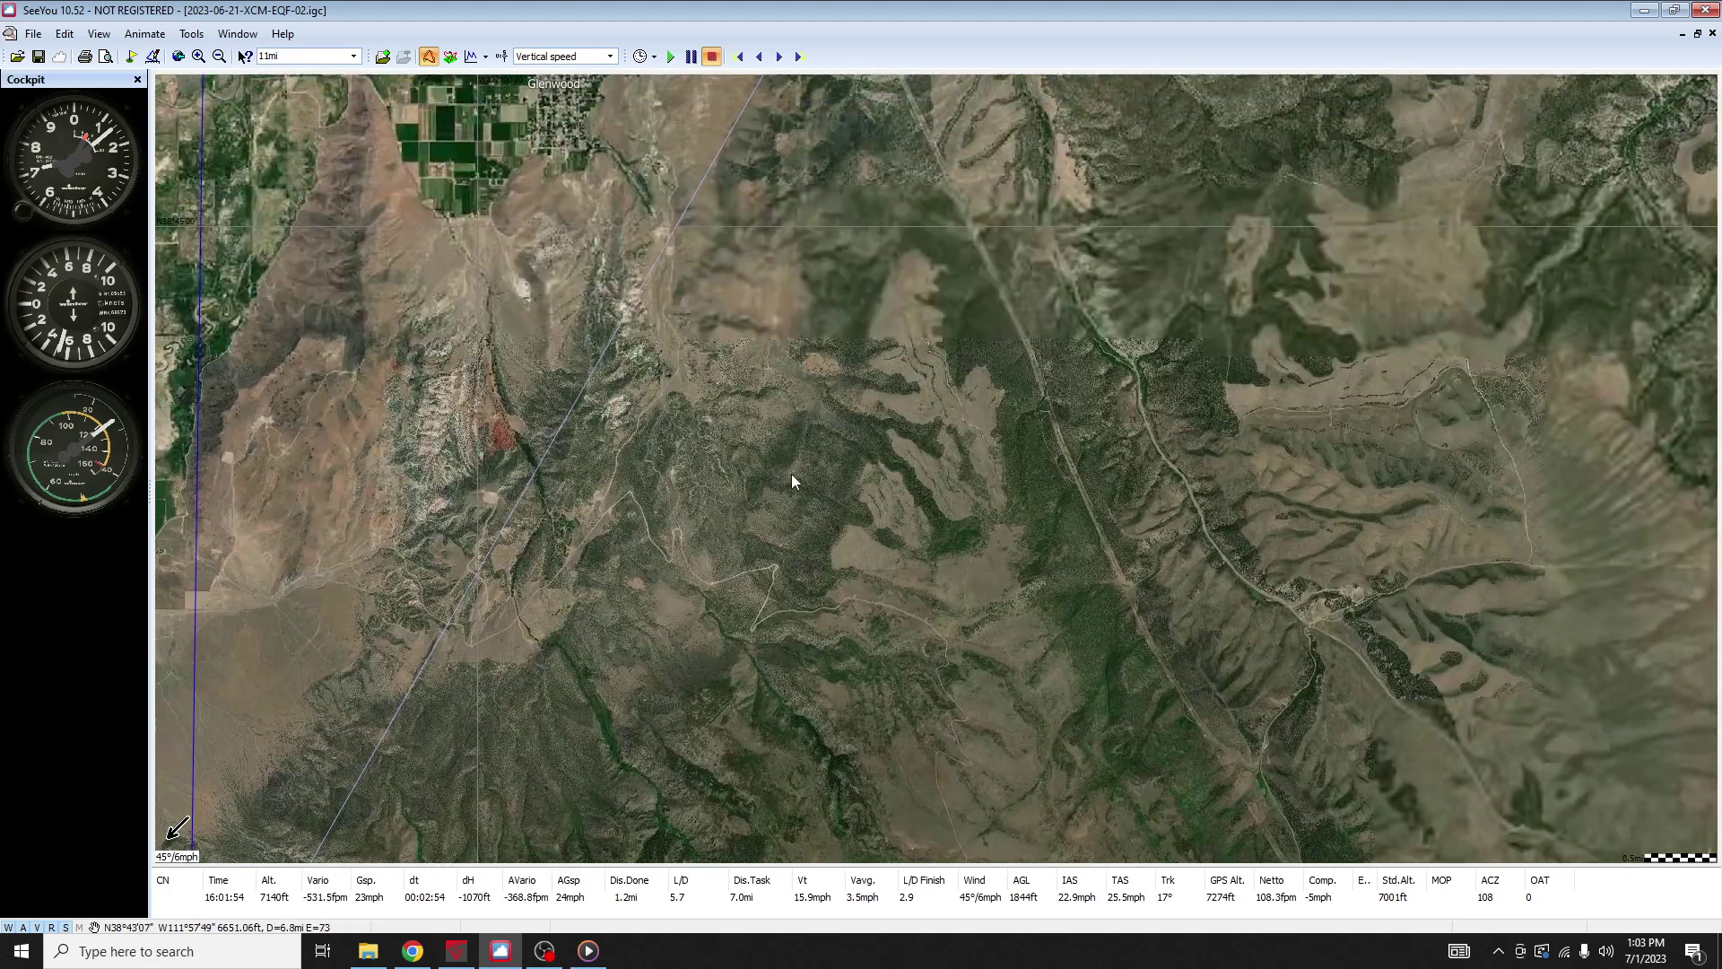
pyautogui.moveTo(930, 180); pyautogui.dragTo(650, 587)
pyautogui.moveTo(884, 177); pyautogui.dragTo(722, 539)
pyautogui.moveTo(763, 227); pyautogui.dragTo(695, 541)
pyautogui.scroll(-1, 756, 297)
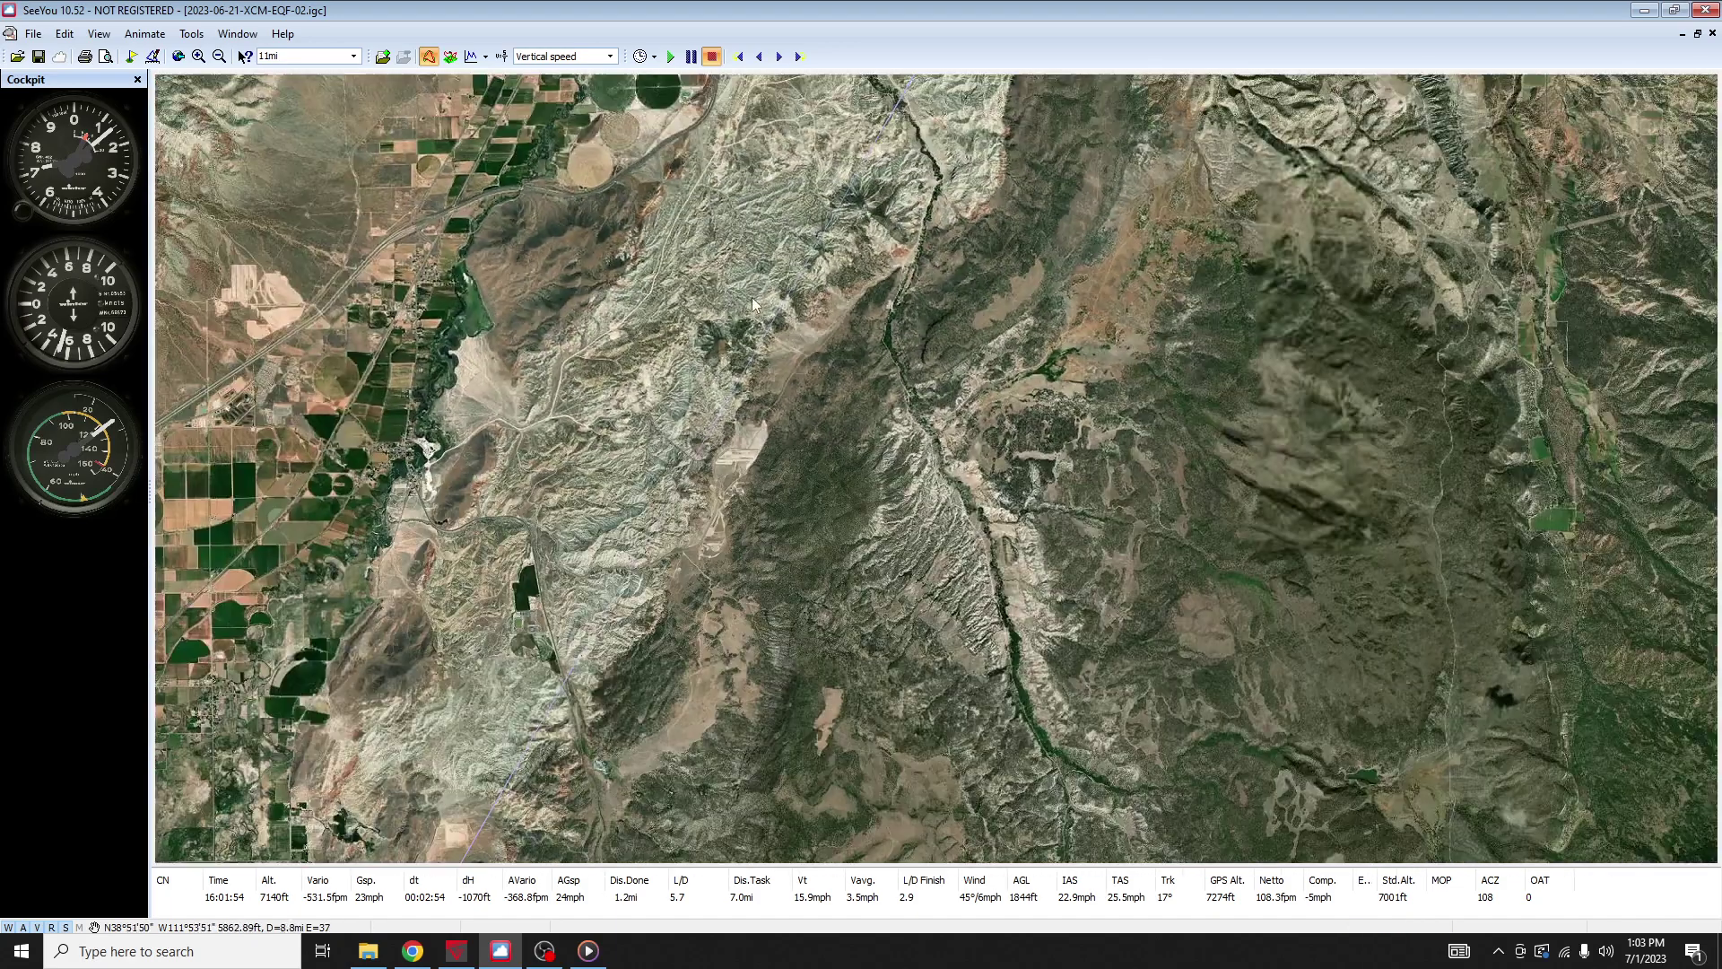
pyautogui.moveTo(681, 617); pyautogui.dragTo(646, 776)
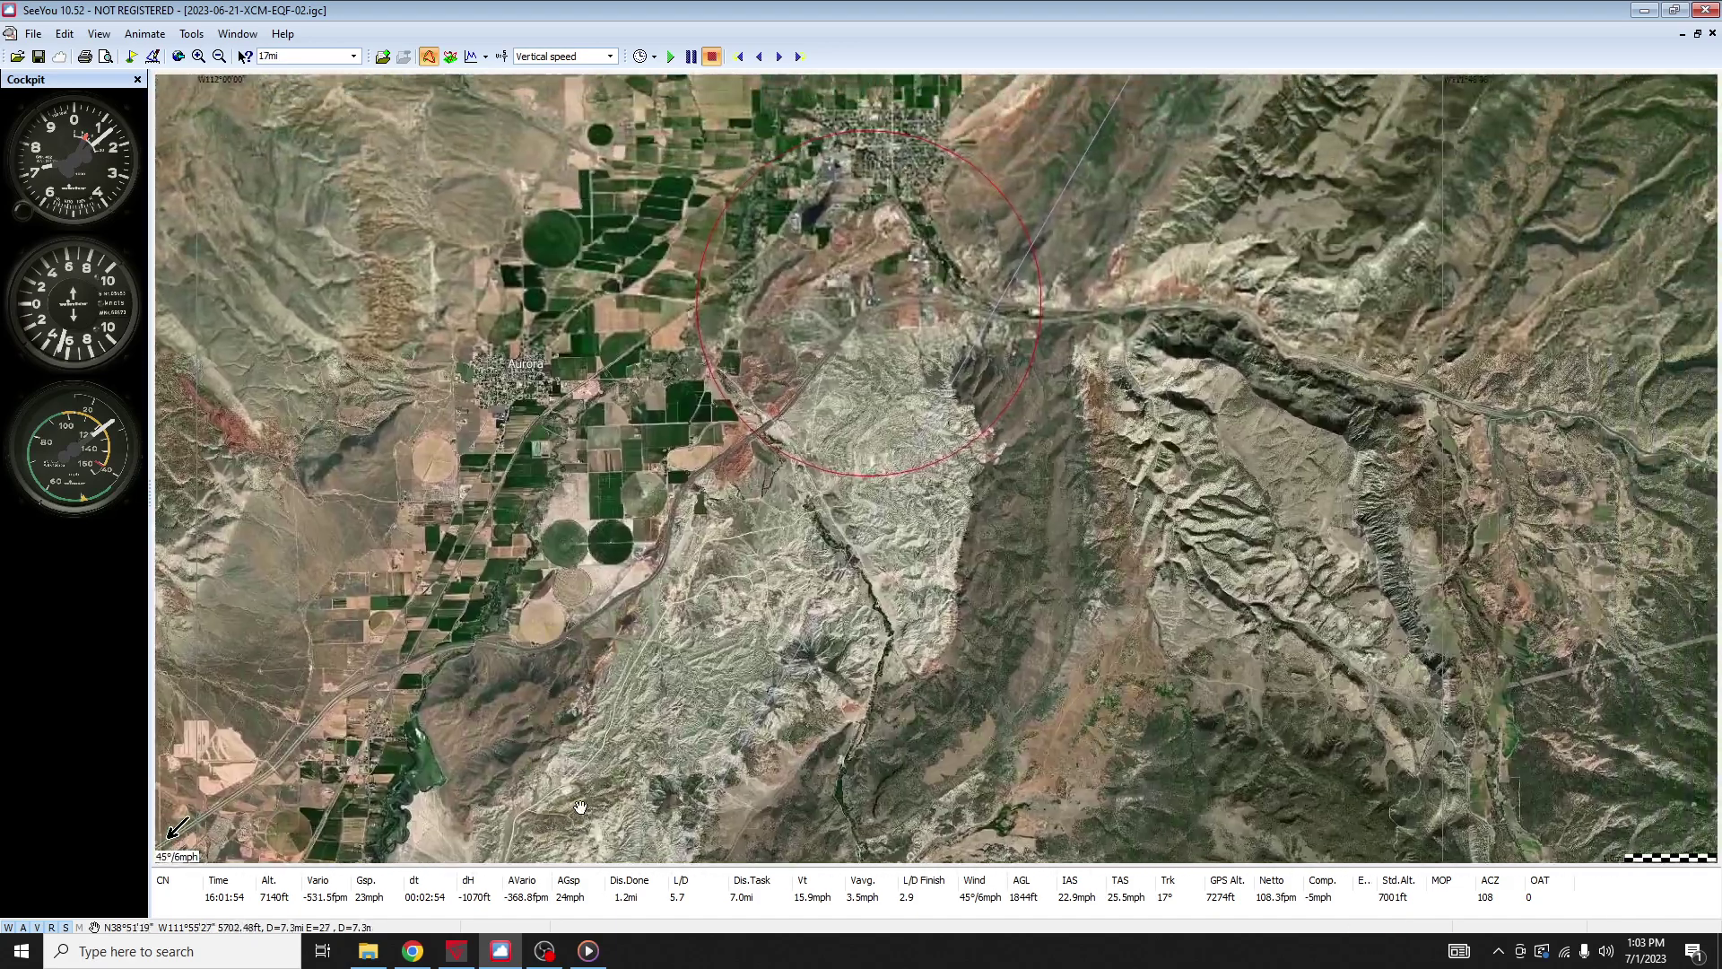
# Examine the farmland, highway and pale ridges between Aurora's turnpoint circle and the valley south of it.
pyautogui.scroll(1, 751, 435)
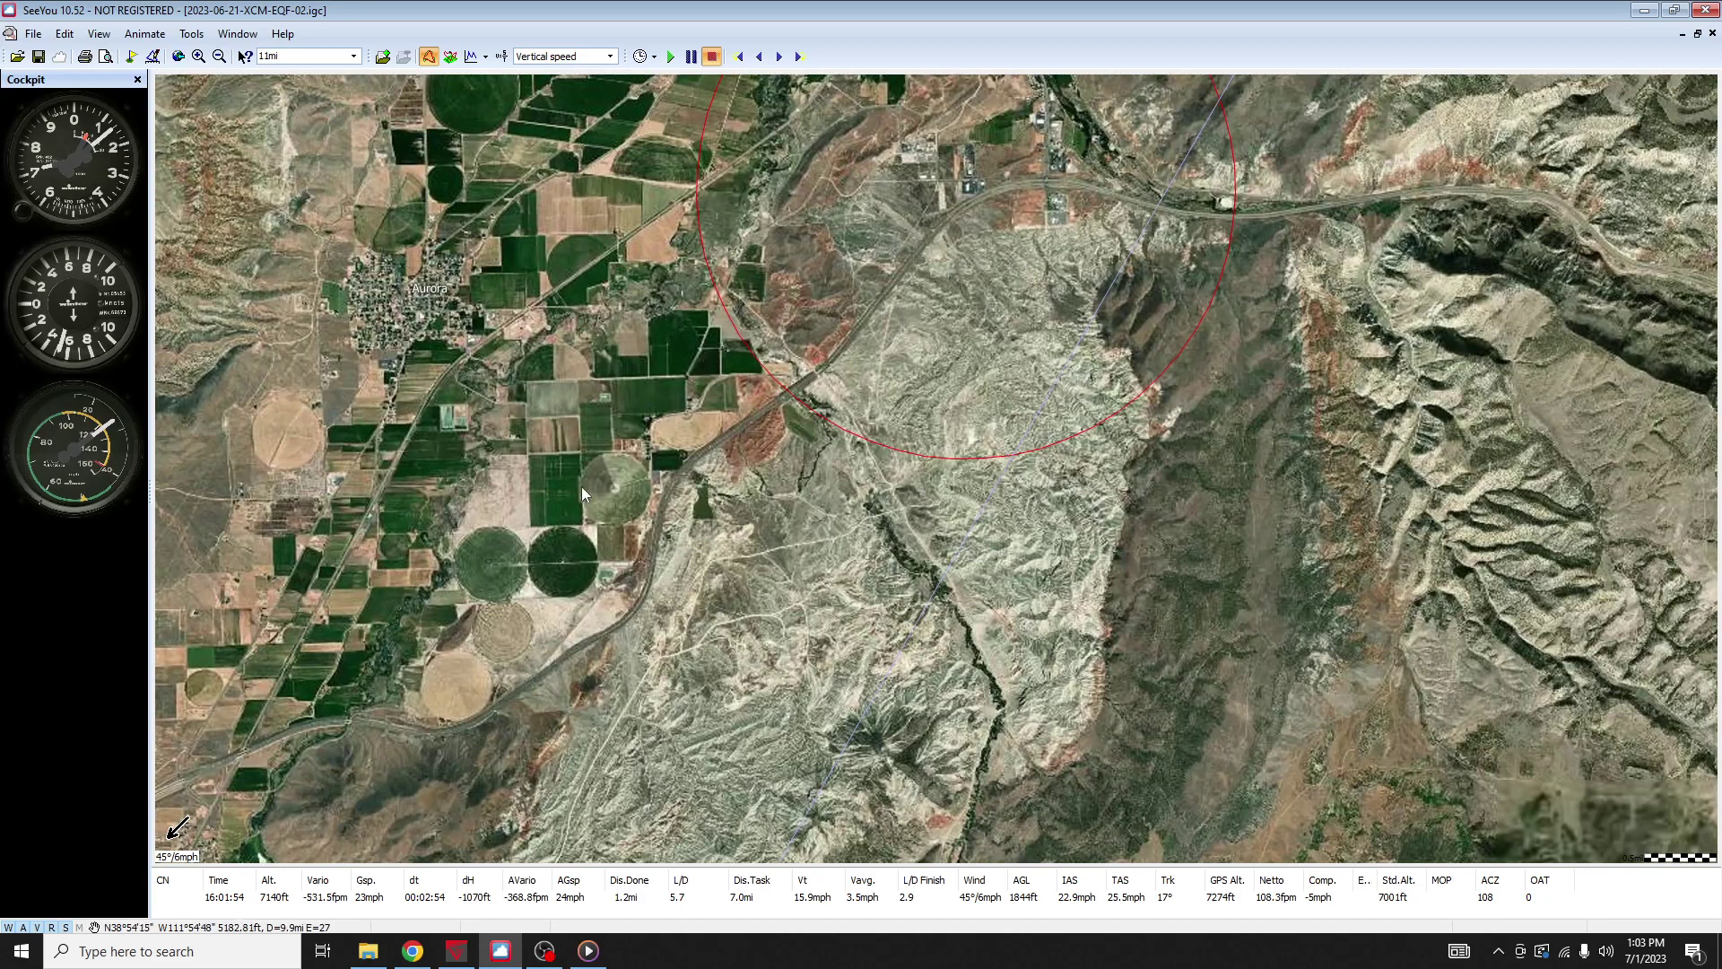
pyautogui.moveTo(373, 727); pyautogui.dragTo(652, 511)
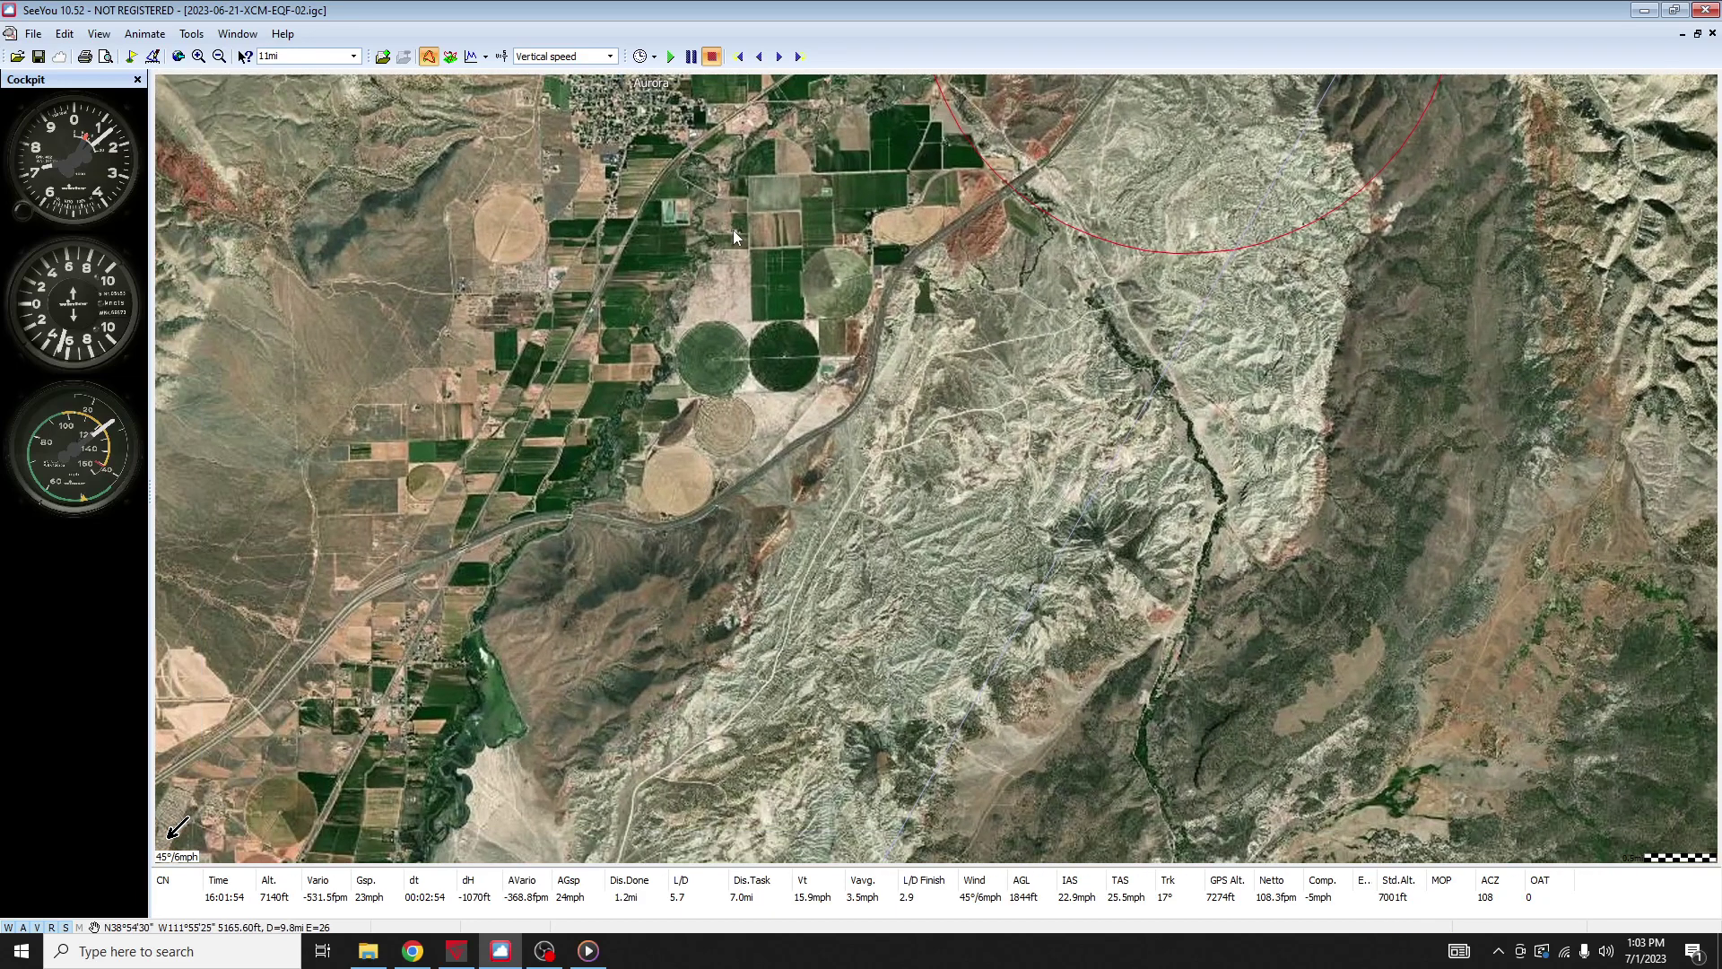
pyautogui.scroll(-1, 733, 229)
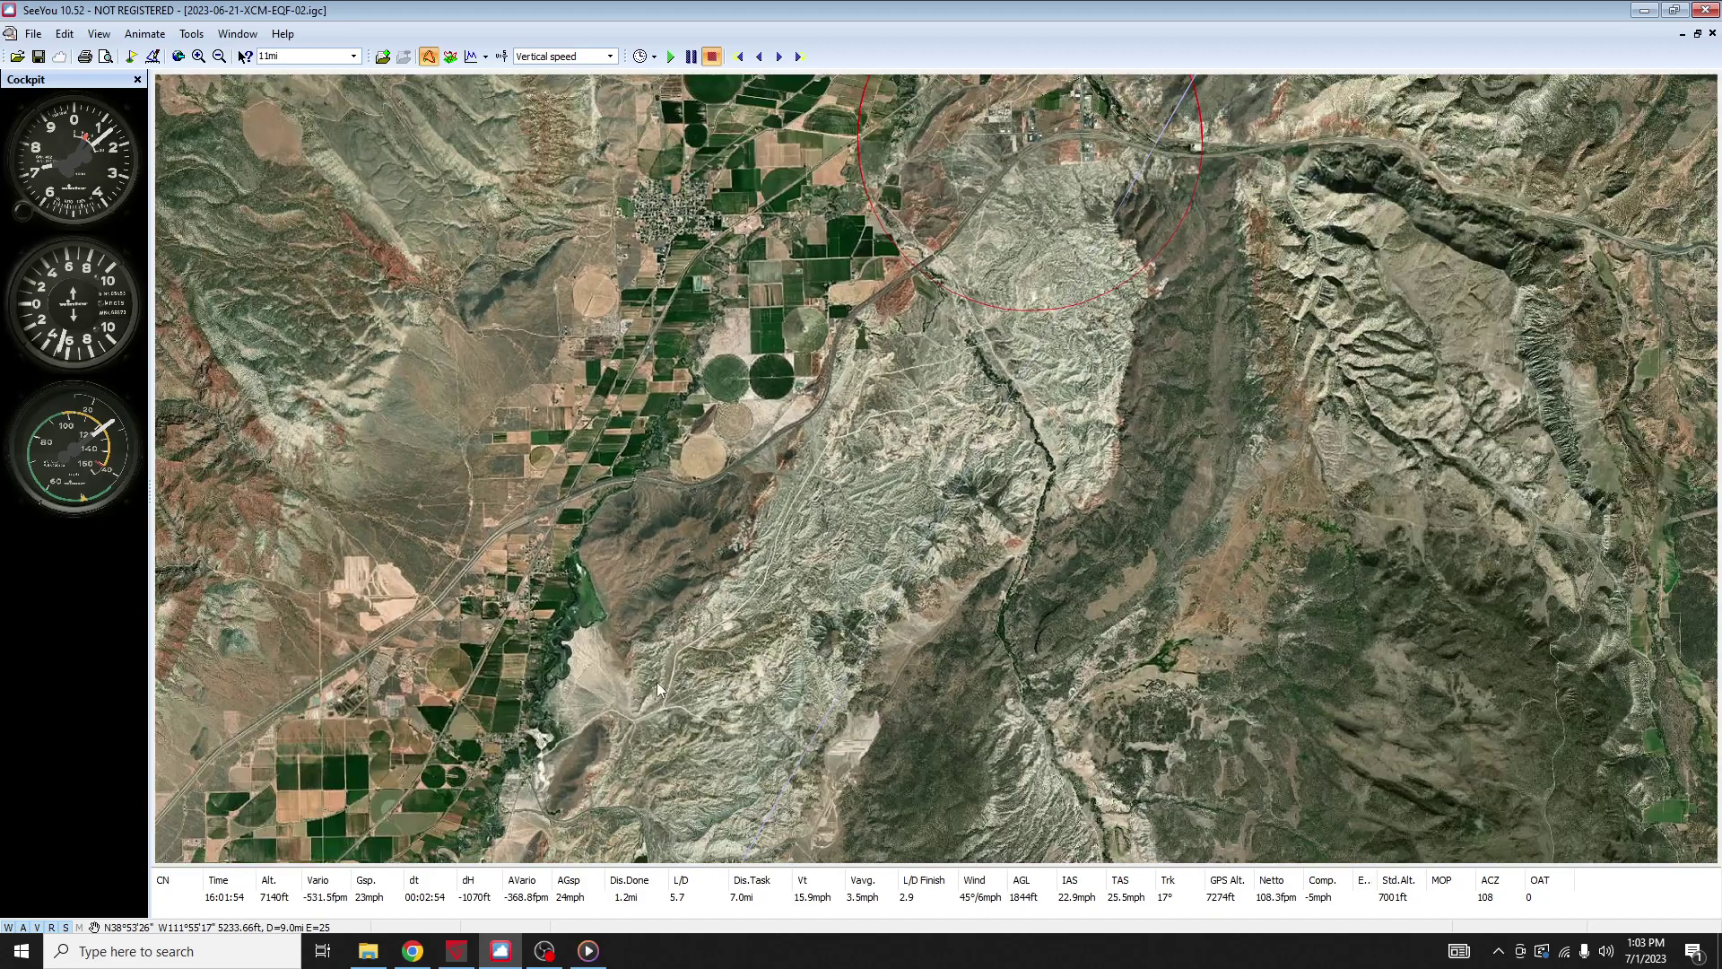
# Compare the glide track with the task lines from the southern mountain circle past Annabella to the landing loops northeast of Richfield.
pyautogui.moveTo(1041, 251); pyautogui.dragTo(1131, 189)
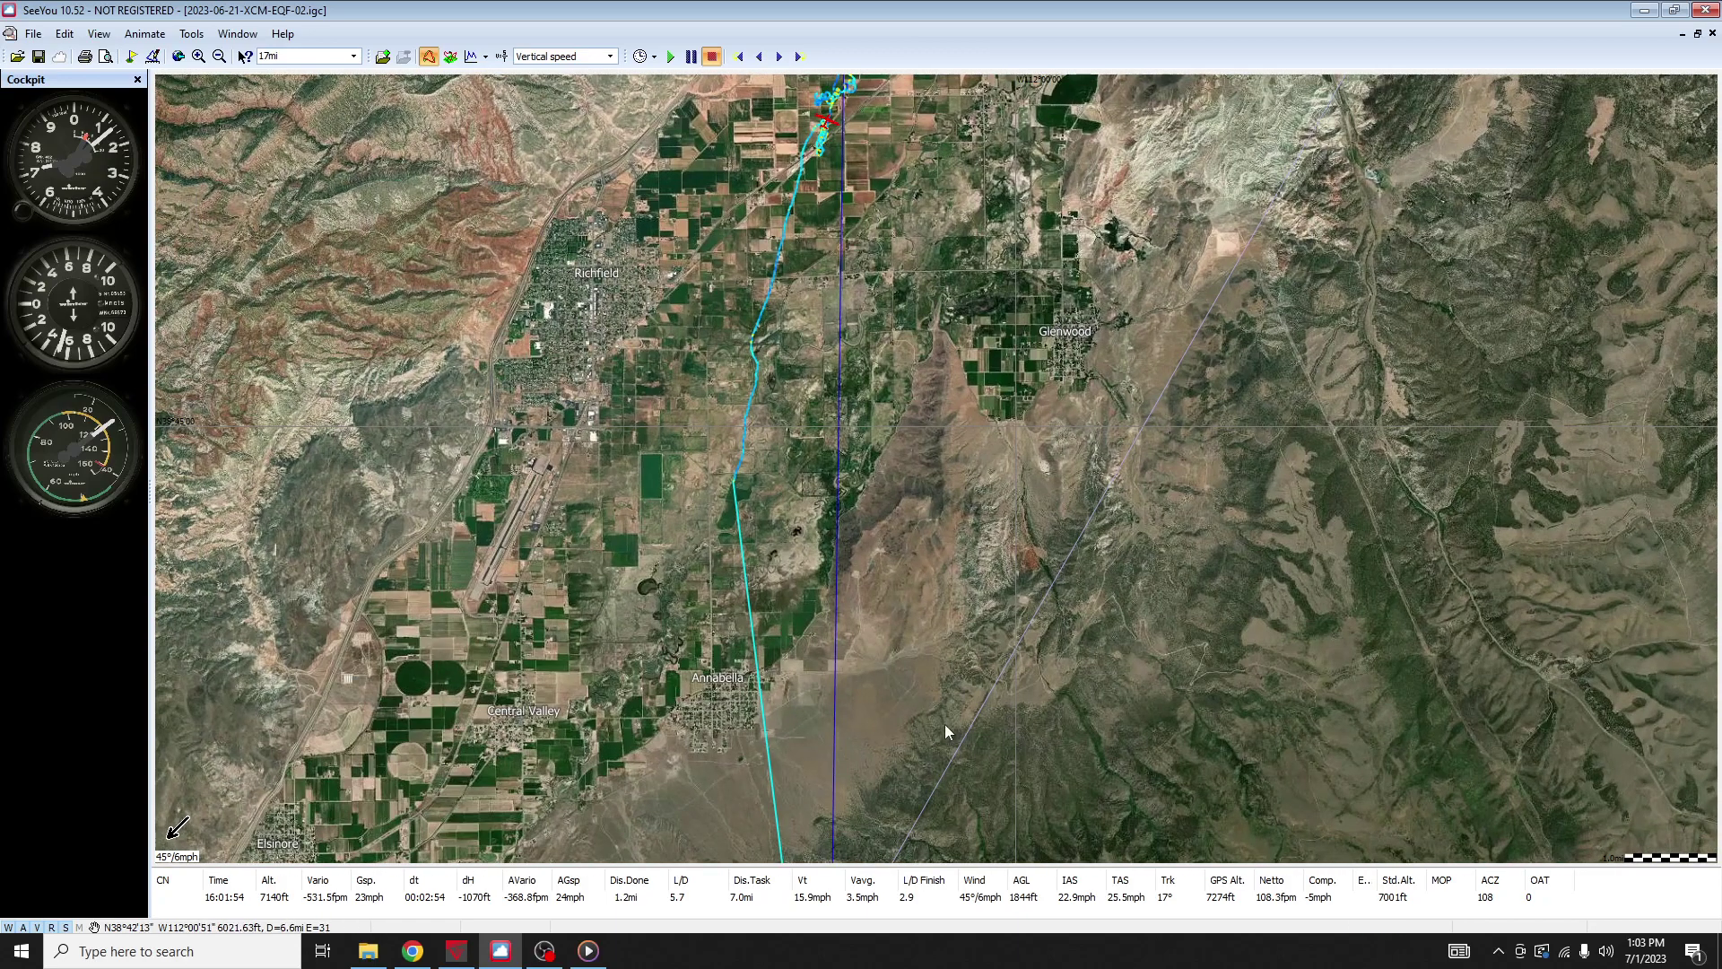
pyautogui.moveTo(945, 724); pyautogui.dragTo(947, 461)
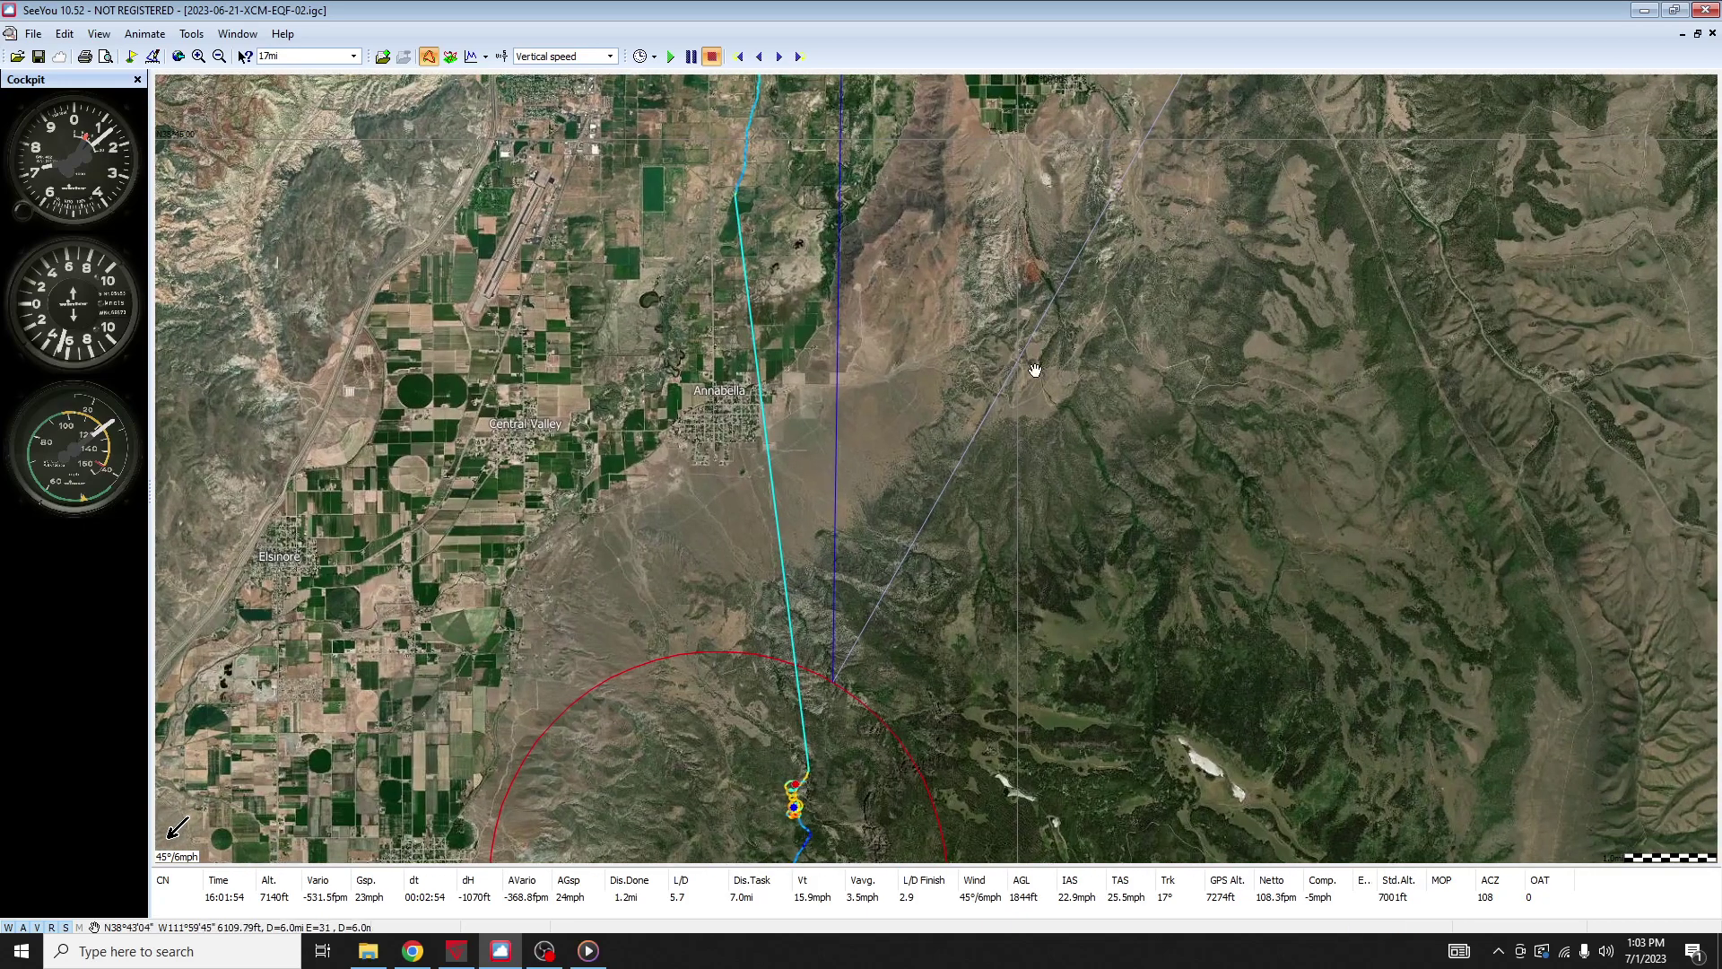
pyautogui.moveTo(1035, 370); pyautogui.dragTo(780, 515)
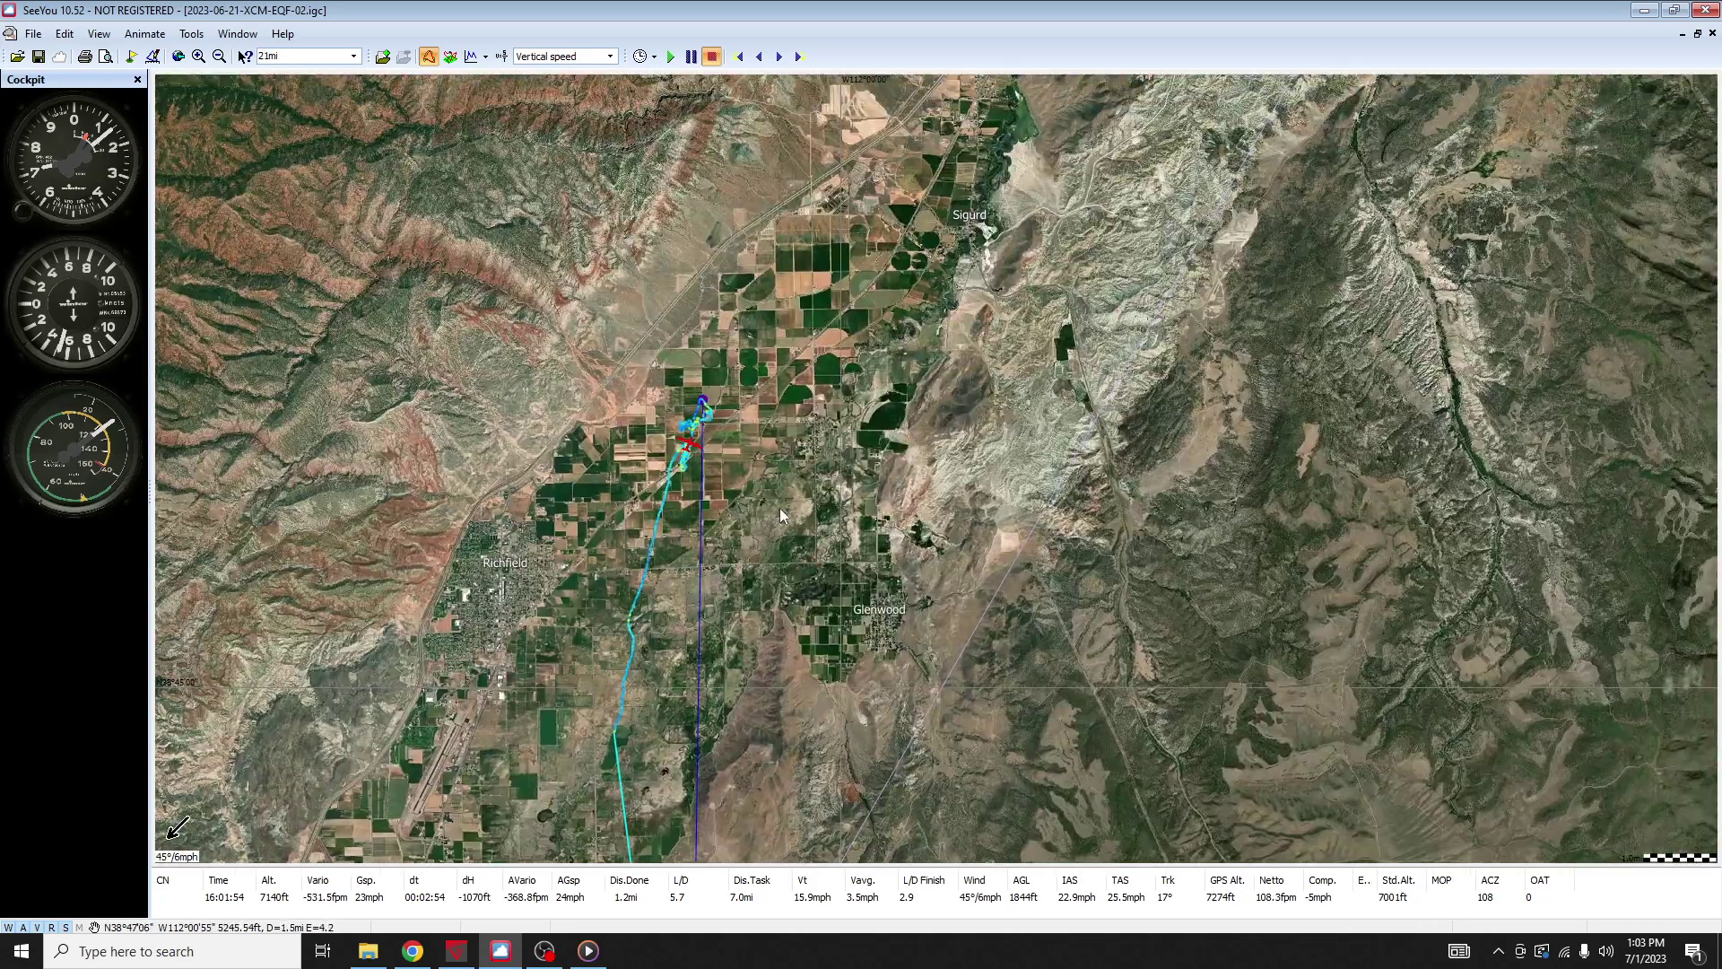